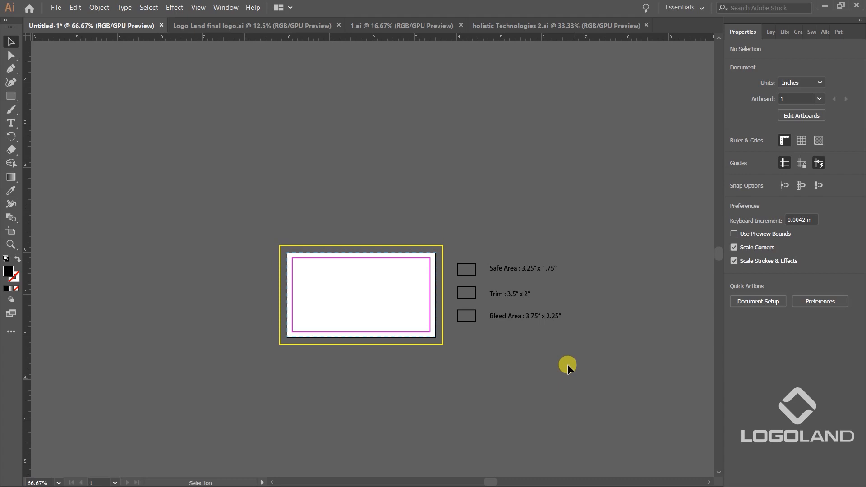
# - Examine the business card's safe area, trim and bleed outlines together with their size labels
pyautogui.scroll(2, 556, 329)
pyautogui.moveTo(386, 365); pyautogui.dragTo(593, 377)
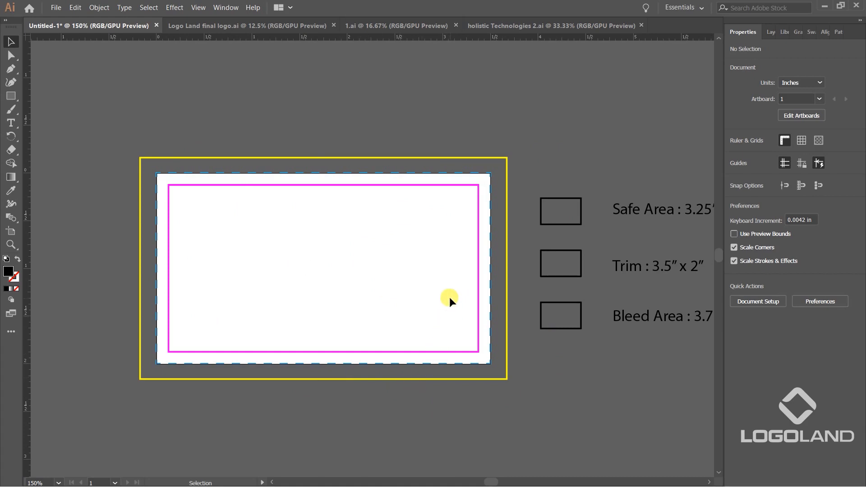
pyautogui.moveTo(348, 280); pyautogui.dragTo(397, 268)
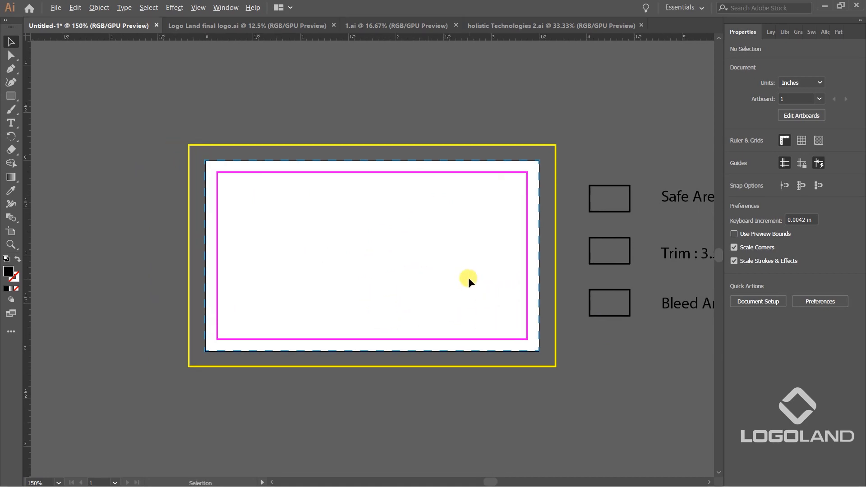
pyautogui.scroll(-1, 469, 277)
pyautogui.scroll(1, 555, 250)
pyautogui.scroll(1, 406, 205)
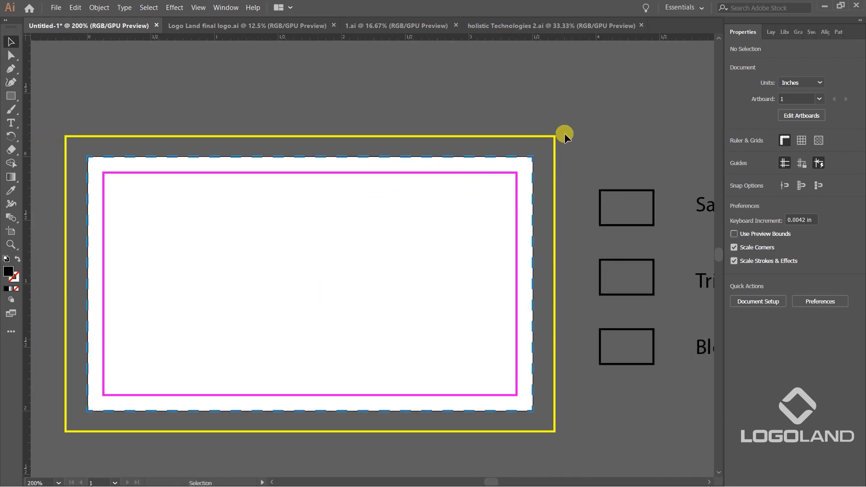
pyautogui.moveTo(583, 324); pyautogui.dragTo(448, 312)
pyautogui.moveTo(424, 276); pyautogui.dragTo(405, 266)
pyautogui.moveTo(361, 283); pyautogui.dragTo(381, 285)
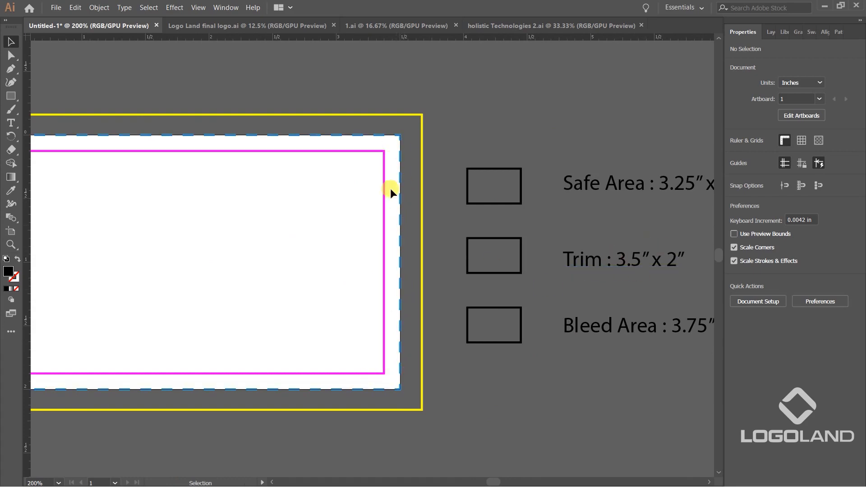
pyautogui.moveTo(154, 165); pyautogui.dragTo(343, 194)
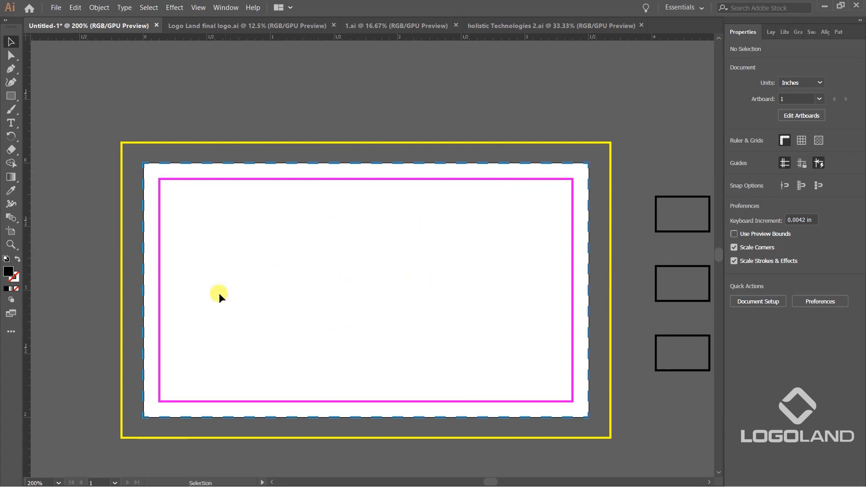
pyautogui.scroll(-2, 298, 263)
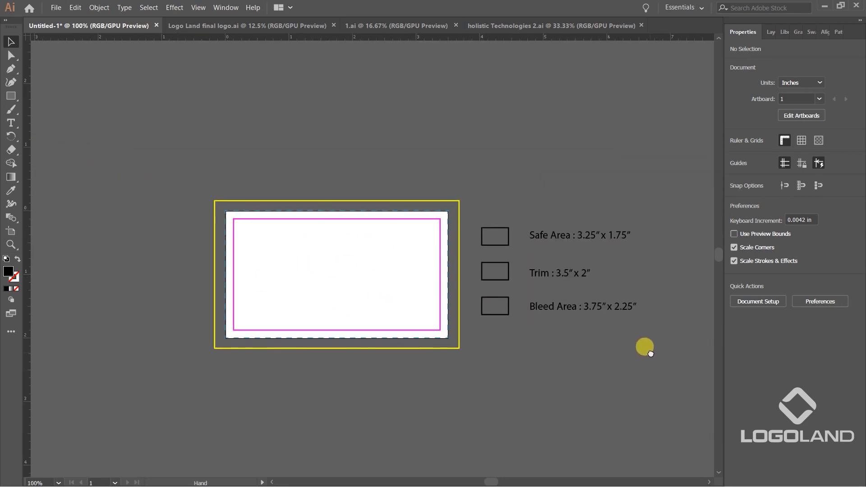
pyautogui.scroll(2, 432, 295)
pyautogui.scroll(-3, 486, 281)
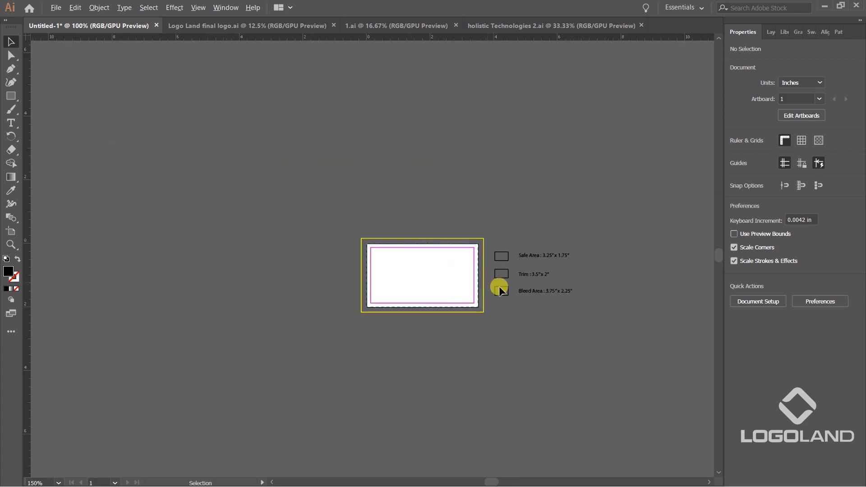
# - Select the complete Holistic Technology logo presentation sheet and move it directly beside the card, left of the bleed outline
pyautogui.moveTo(630, 289); pyautogui.dragTo(297, 287)
pyautogui.moveTo(536, 274); pyautogui.dragTo(386, 239)
pyautogui.scroll(-2, 423, 252)
pyautogui.moveTo(382, 130); pyautogui.dragTo(624, 434)
pyautogui.moveTo(606, 401); pyautogui.dragTo(460, 247)
pyautogui.hotkey('ctrl', '=')
pyautogui.moveTo(433, 313); pyautogui.dragTo(471, 319)
pyautogui.scroll(1, 526, 311)
pyautogui.moveTo(614, 307); pyautogui.dragTo(539, 328)
pyautogui.moveTo(624, 345); pyautogui.dragTo(559, 289)
pyautogui.moveTo(521, 328); pyautogui.dragTo(634, 319)
pyautogui.moveTo(626, 256); pyautogui.dragTo(105, 344)
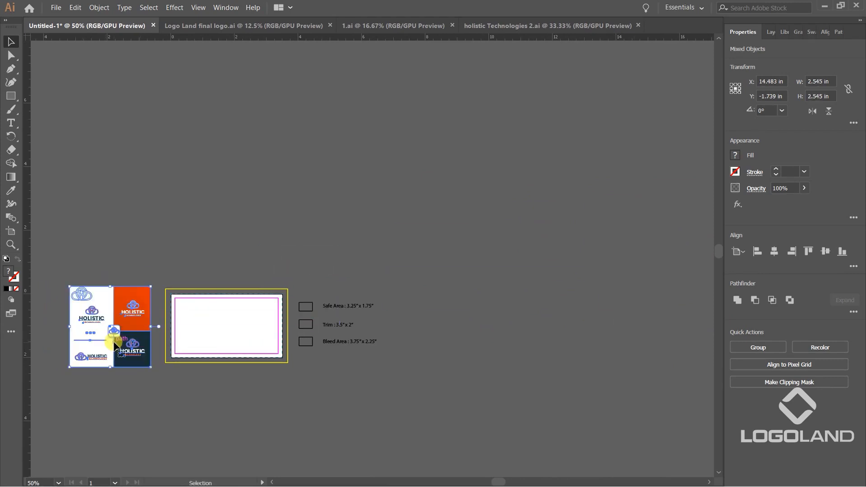
pyautogui.scroll(5, 130, 335)
pyautogui.moveTo(223, 310); pyautogui.dragTo(313, 307)
pyautogui.scroll(-3, 314, 307)
pyautogui.moveTo(354, 266); pyautogui.dragTo(328, 299)
pyautogui.click(313, 305)
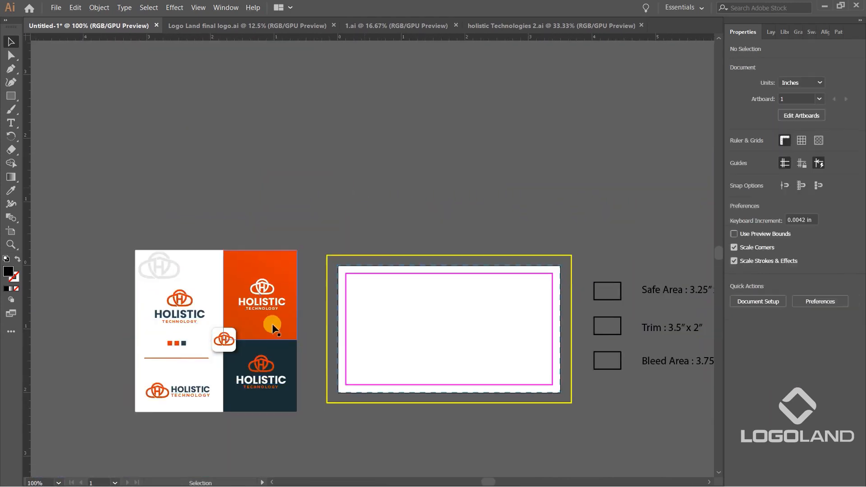
# - Examine the logo variants and colour swatches on the Holistic Technology presentation sheet
pyautogui.scroll(2, 275, 323)
pyautogui.moveTo(61, 338); pyautogui.dragTo(219, 343)
pyautogui.scroll(2, 258, 312)
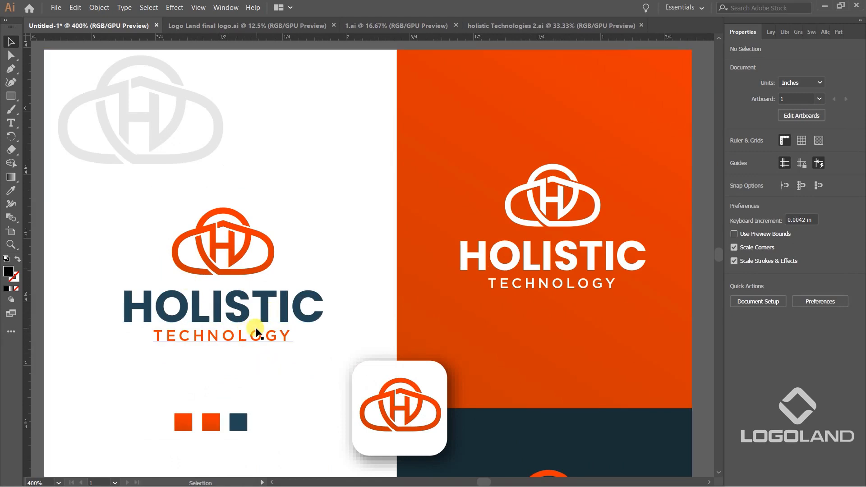
pyautogui.scroll(-2, 247, 295)
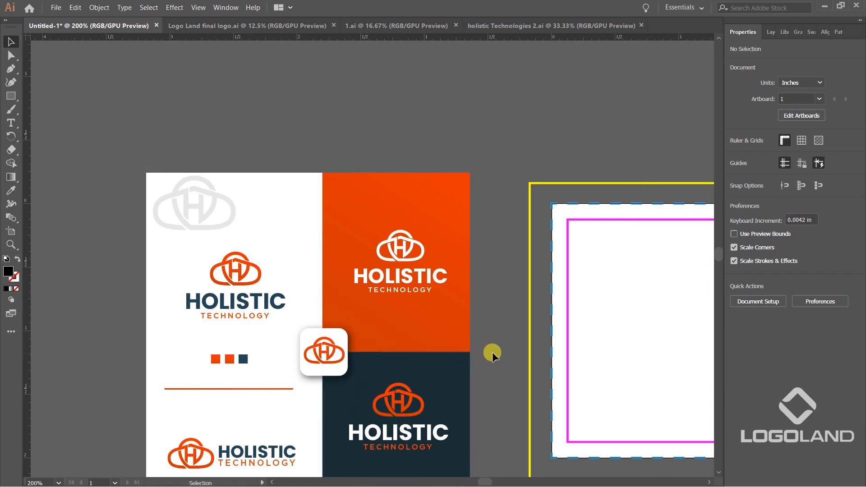
pyautogui.moveTo(479, 371); pyautogui.dragTo(477, 335)
pyautogui.scroll(2, 182, 258)
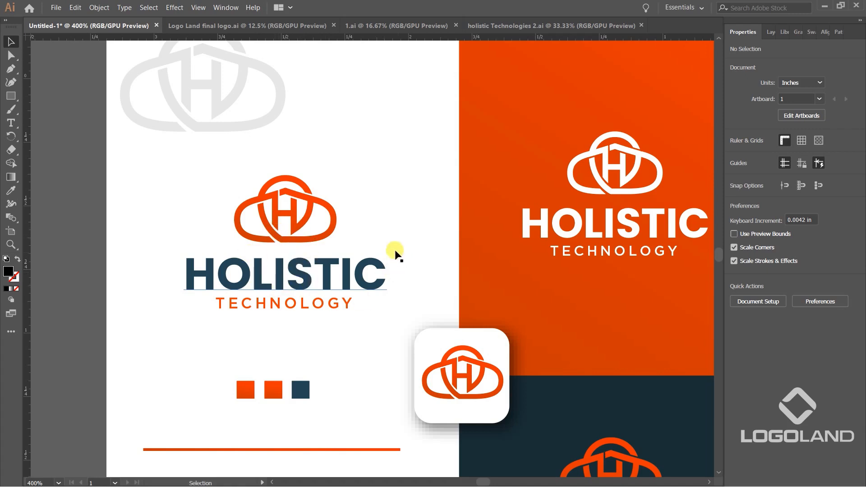
pyautogui.scroll(-2, 359, 251)
pyautogui.moveTo(482, 321); pyautogui.dragTo(290, 304)
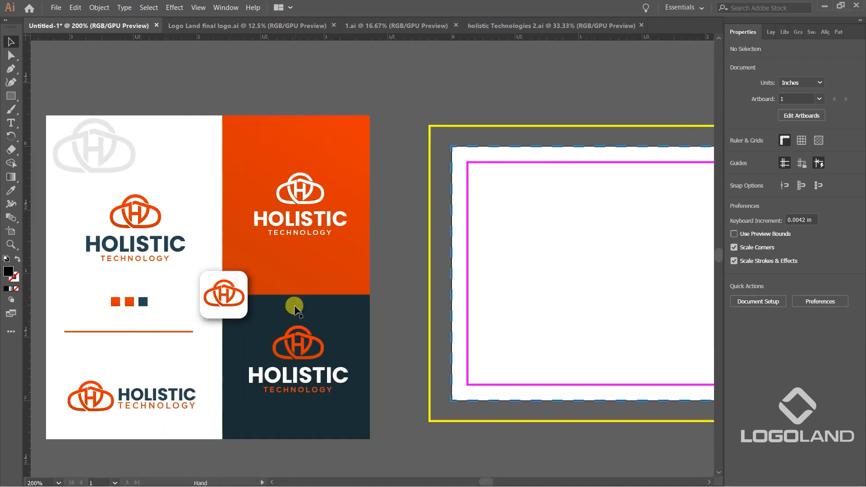
pyautogui.moveTo(367, 147); pyautogui.dragTo(246, 204)
pyautogui.moveTo(307, 246); pyautogui.dragTo(399, 252)
pyautogui.moveTo(282, 349); pyautogui.dragTo(318, 346)
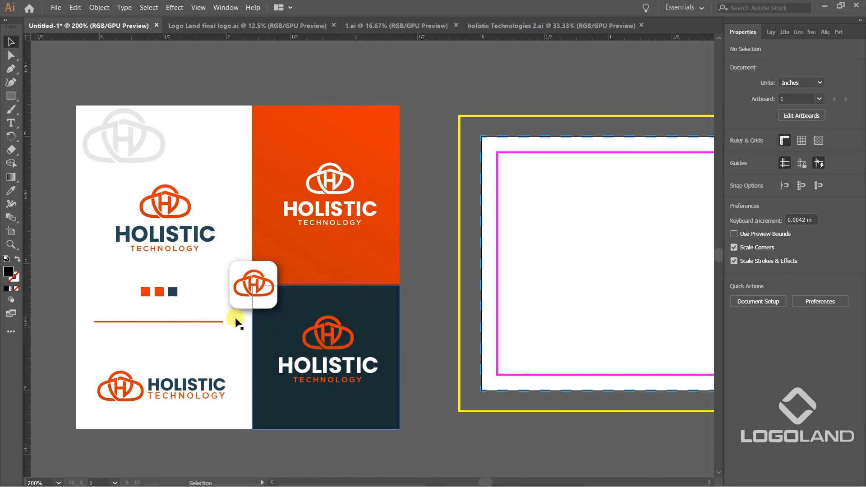
pyautogui.moveTo(554, 229); pyautogui.dragTo(471, 231)
pyautogui.moveTo(541, 298); pyautogui.dragTo(486, 265)
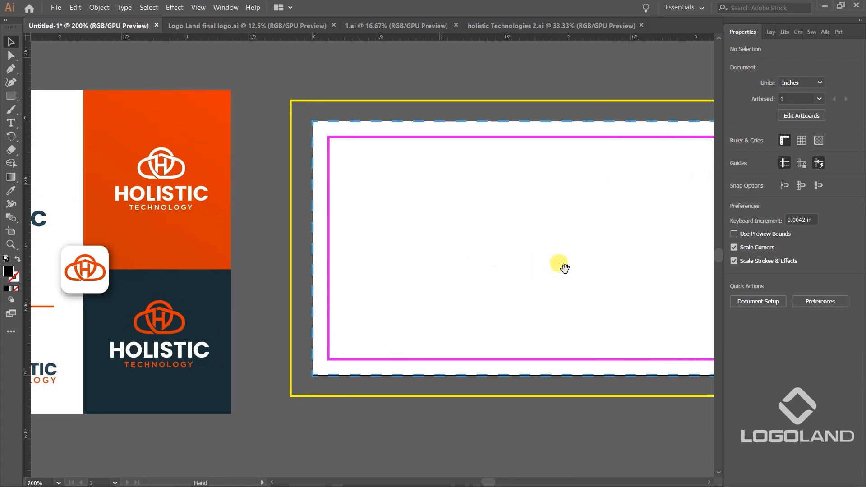
# - Draw a black-filled 3.5 x 2 in rectangle exactly over the card's trim area
pyautogui.moveTo(562, 269); pyautogui.dragTo(429, 280)
pyautogui.click(11, 95)
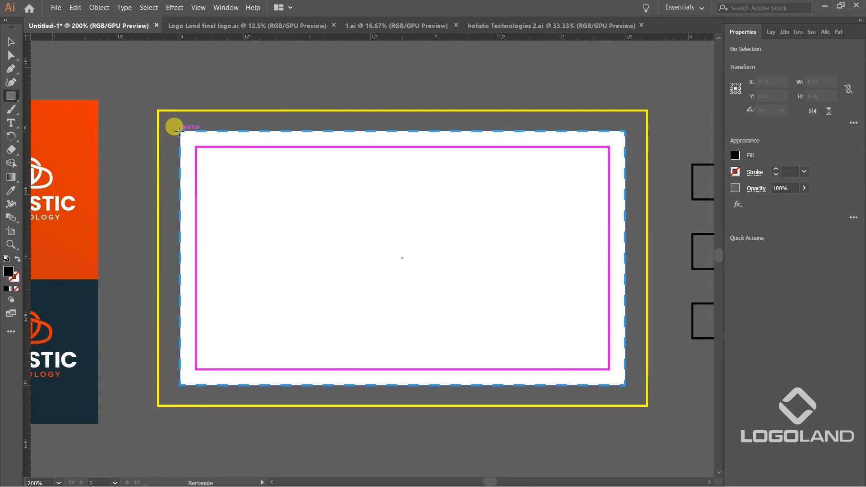
pyautogui.moveTo(182, 134); pyautogui.dragTo(624, 385)
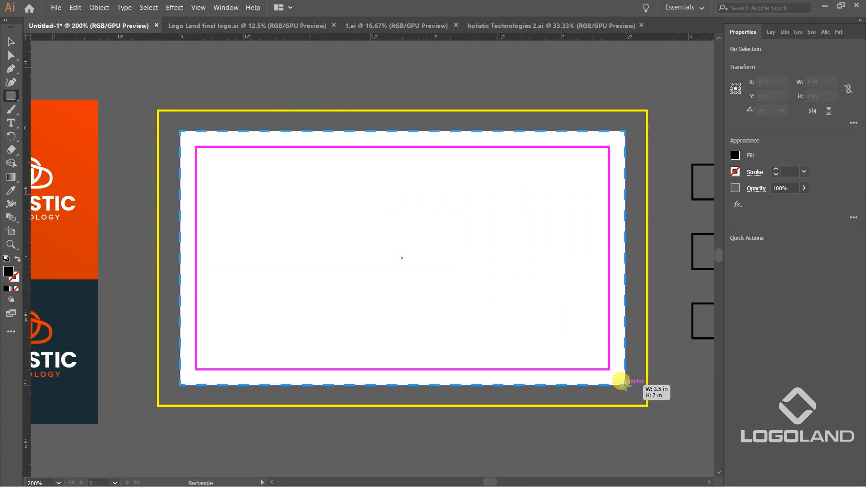
pyautogui.moveTo(624, 384); pyautogui.dragTo(625, 384)
pyautogui.click(10, 42)
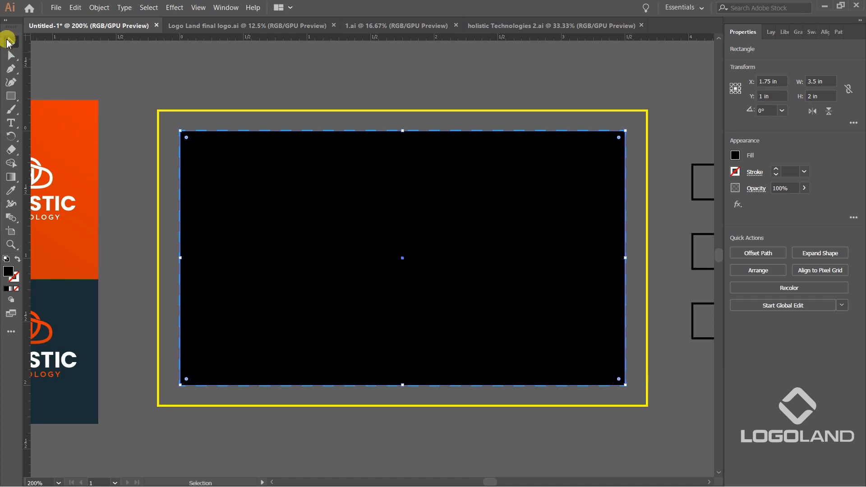
# - Move the black rectangle off the artboard, well below the card, leaving the guide outlines uncovered
pyautogui.click(309, 231)
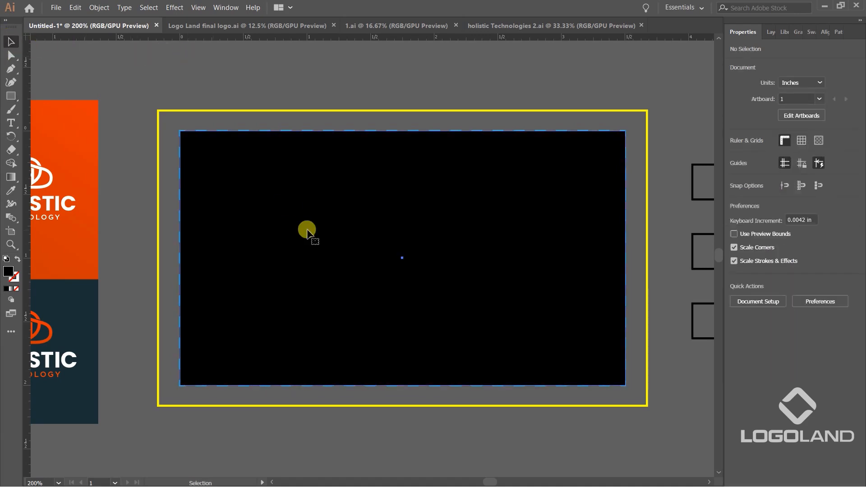
pyautogui.press('Delete')
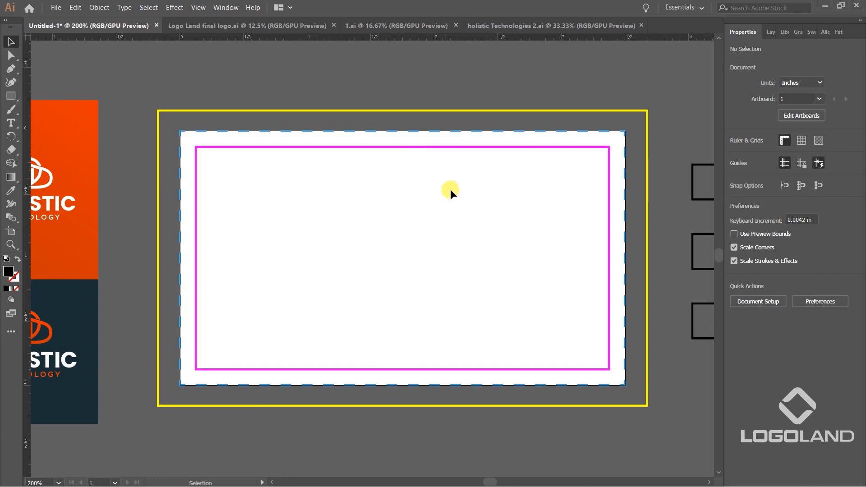
pyautogui.press('a')
pyautogui.hotkey('ctrl', 'z')
pyautogui.scroll(-3, 475, 151)
pyautogui.moveTo(464, 189); pyautogui.dragTo(328, 377)
pyautogui.scroll(3, 451, 183)
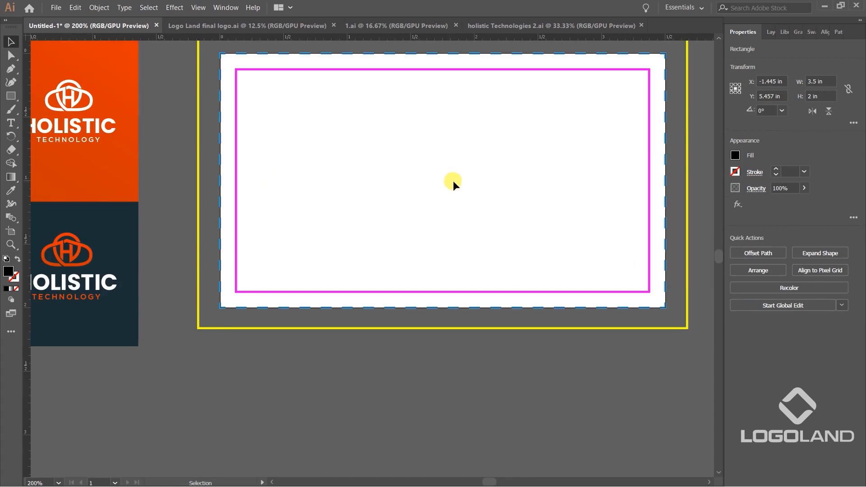
# - Cut the safe area, trim and bleed guide rectangles from the card
pyautogui.moveTo(452, 181); pyautogui.dragTo(436, 251)
pyautogui.scroll(-1, 380, 193)
pyautogui.moveTo(224, 131); pyautogui.dragTo(482, 296)
pyautogui.hotkey('ctrl', 'z')
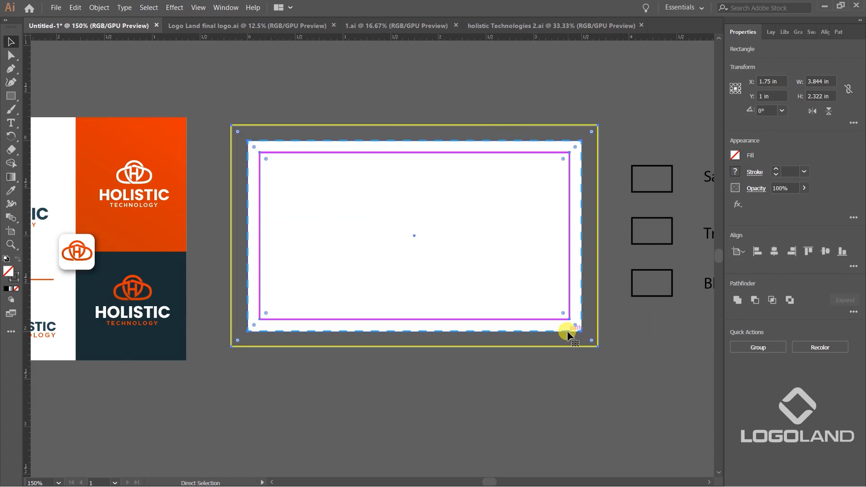
pyautogui.click(572, 352)
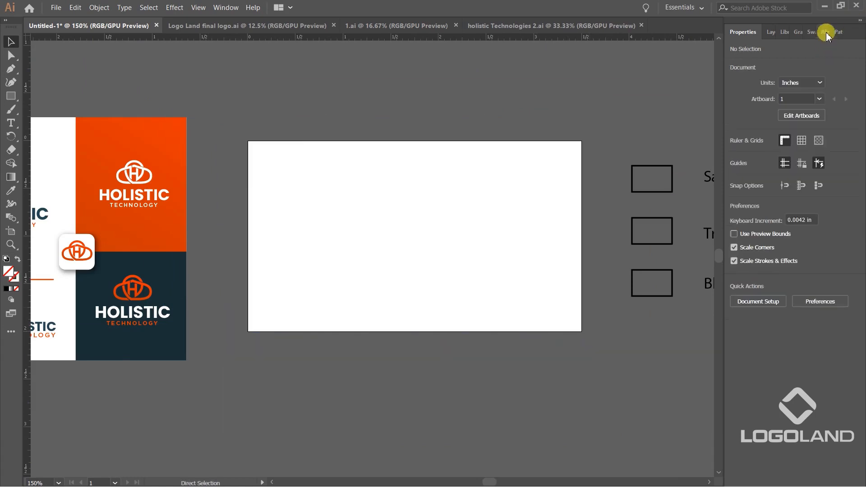
# - Create a new layer and place it beneath Layer 1
pyautogui.click(771, 31)
pyautogui.click(833, 481)
pyautogui.moveTo(806, 52); pyautogui.dragTo(808, 68)
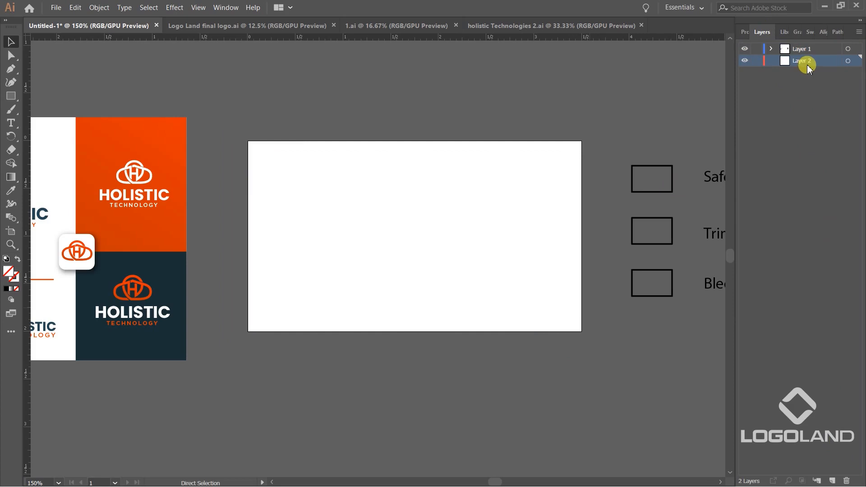
# - Paste the guide rectangles in place on Layer 2, then lock that layer and make Layer 1 active
pyautogui.hotkey('ctrl', 'f')
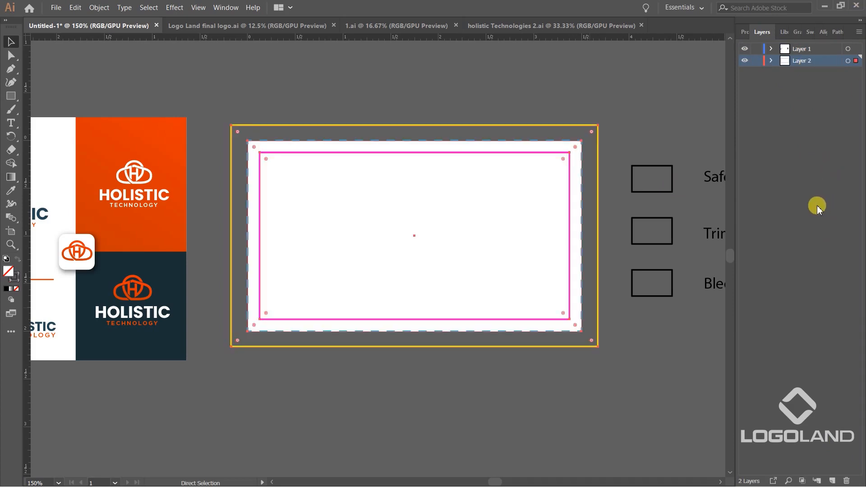
pyautogui.click(756, 60)
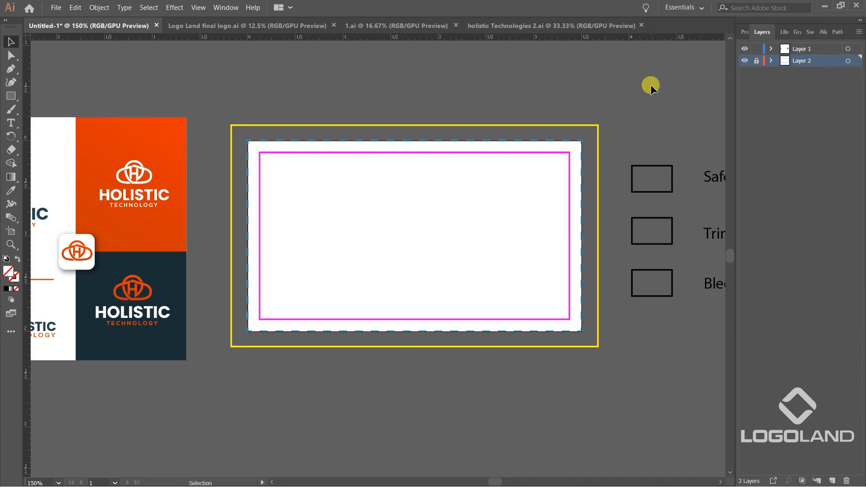
pyautogui.click(826, 51)
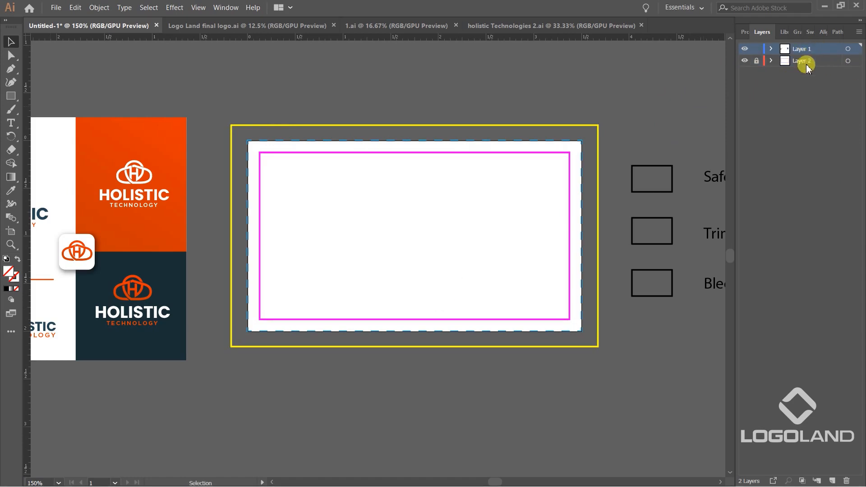
# - Move the black rectangle back onto the card so it lines up with the trim outline
pyautogui.scroll(-2, 456, 210)
pyautogui.moveTo(307, 393); pyautogui.dragTo(450, 325)
pyautogui.scroll(5, 450, 325)
pyautogui.moveTo(468, 361); pyautogui.dragTo(446, 137)
pyautogui.moveTo(454, 135); pyautogui.dragTo(422, 200)
pyautogui.click(641, 268)
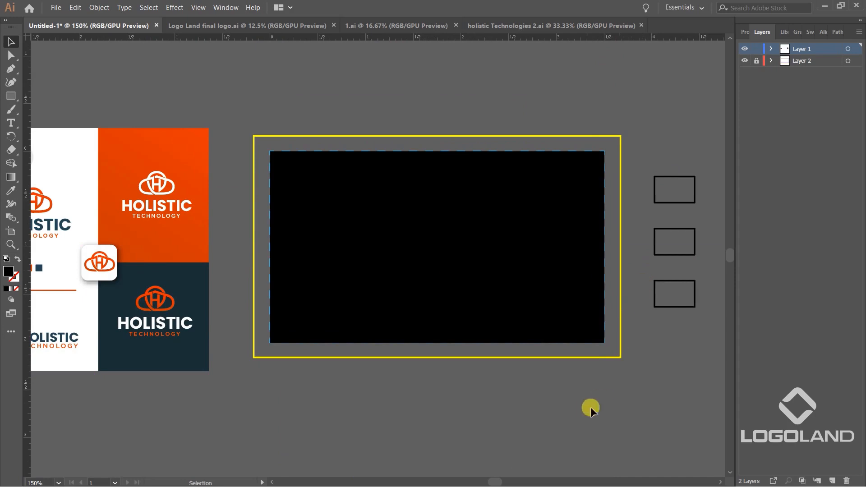
# - Fill the card's black background rectangle with the white sampled from the logo presentation sheet
pyautogui.hscroll(-3, 414, 393)
pyautogui.click(545, 269)
pyautogui.press('i')
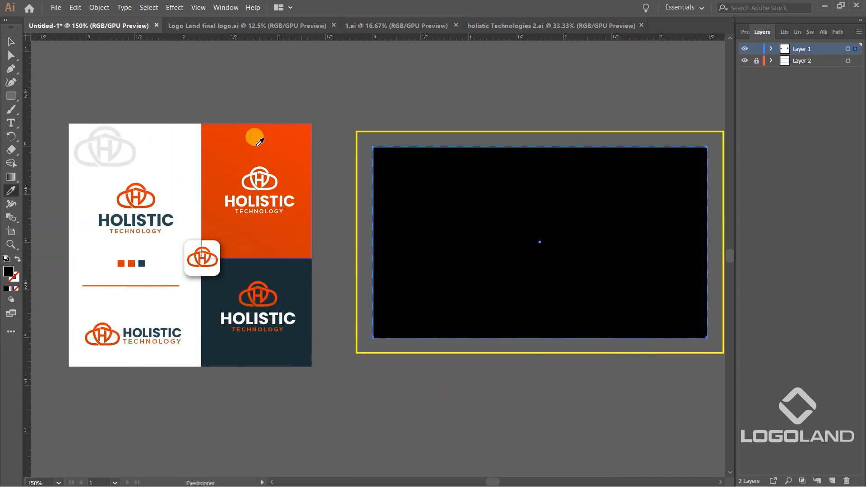
pyautogui.click(190, 134)
pyautogui.moveTo(574, 267); pyautogui.dragTo(533, 260)
pyautogui.press('v')
pyautogui.click(482, 395)
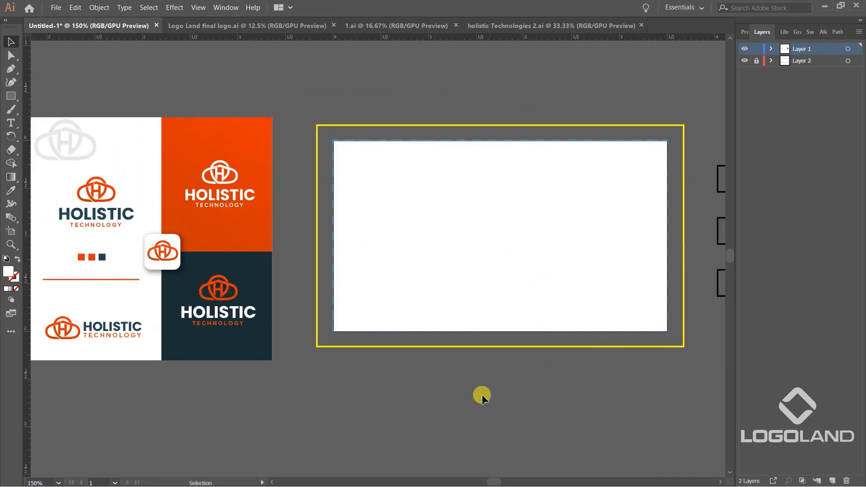
pyautogui.hscroll(-3, 595, 253)
pyautogui.click(586, 246)
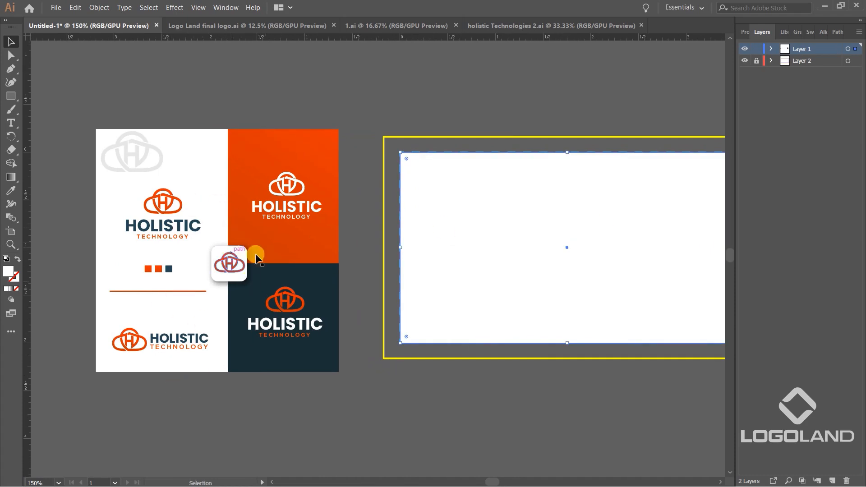
pyautogui.scroll(1, 286, 333)
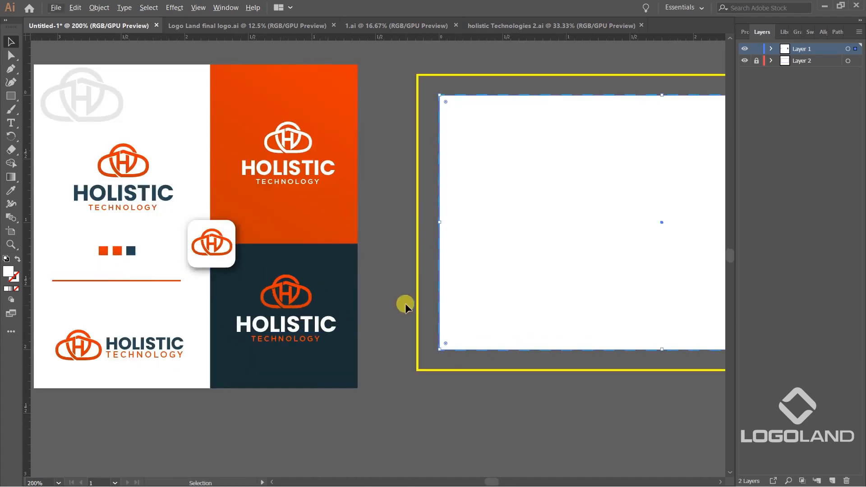
pyautogui.scroll(-2, 405, 303)
pyautogui.moveTo(516, 374); pyautogui.dragTo(473, 374)
pyautogui.moveTo(516, 391); pyautogui.dragTo(501, 393)
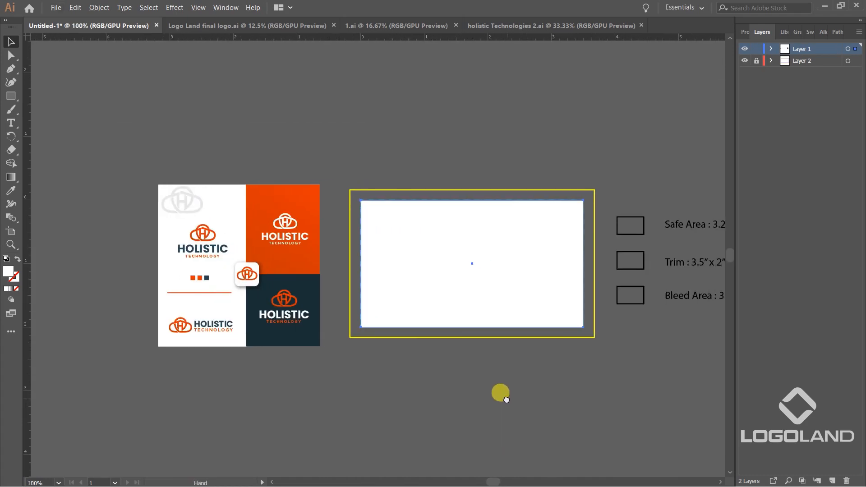
pyautogui.scroll(1, 374, 253)
pyautogui.scroll(-1, 334, 316)
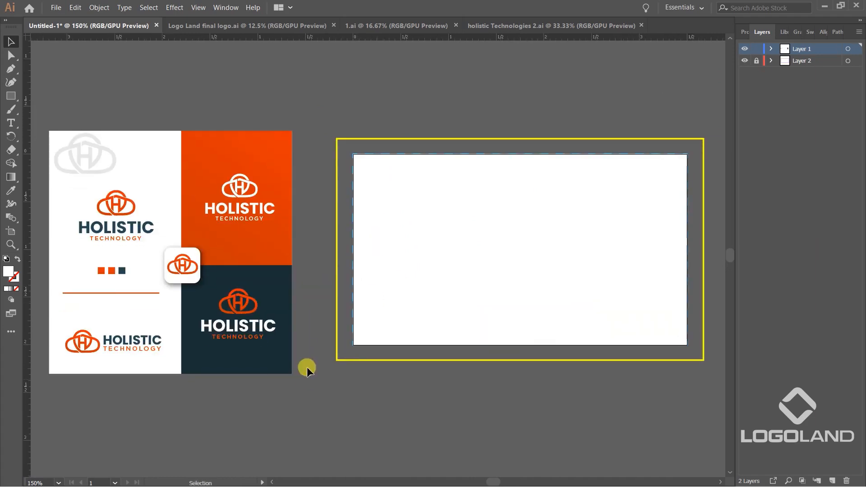
# - Draw a full-height vertical rectangle about a third of the card's width, slightly inside the card's left edge
pyautogui.click(10, 103)
pyautogui.moveTo(389, 154); pyautogui.dragTo(494, 344)
pyautogui.click(11, 42)
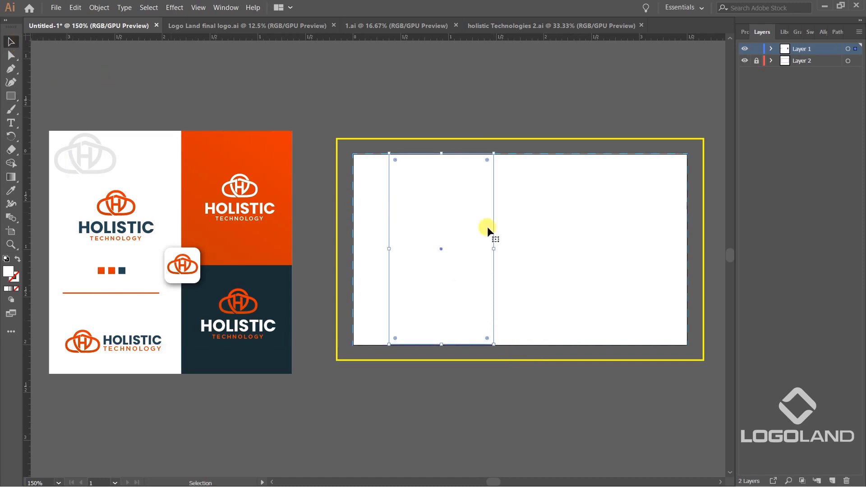
# - Widen the vertical rectangle to about 1.26 in and fill it with the dark navy sampled from the logo sheet
pyautogui.moveTo(390, 249); pyautogui.dragTo(377, 249)
pyautogui.click(11, 190)
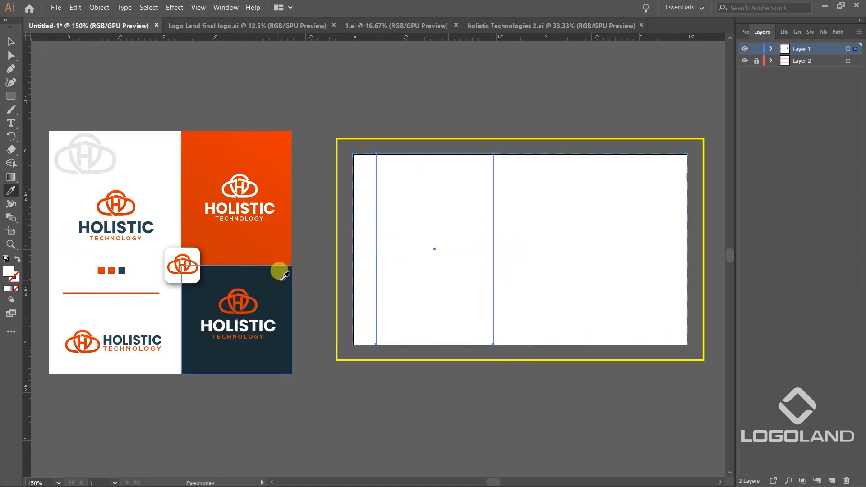
pyautogui.click(280, 271)
pyautogui.click(12, 42)
pyautogui.scroll(1, 404, 254)
pyautogui.moveTo(429, 247); pyautogui.dragTo(423, 247)
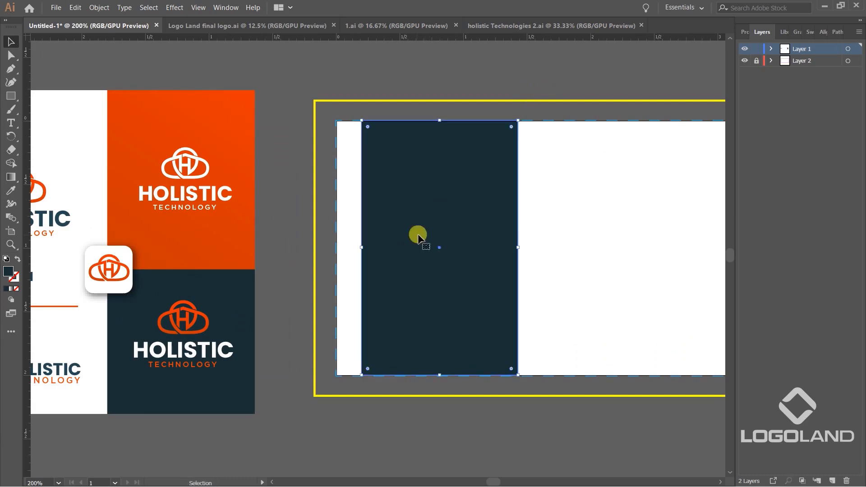
pyautogui.moveTo(518, 248); pyautogui.dragTo(522, 248)
pyautogui.click(540, 77)
# - Copy the stacked logo from the logo sheet's navy panel onto the card's navy rectangle and bring it in front
pyautogui.click(187, 316)
pyautogui.click(231, 305)
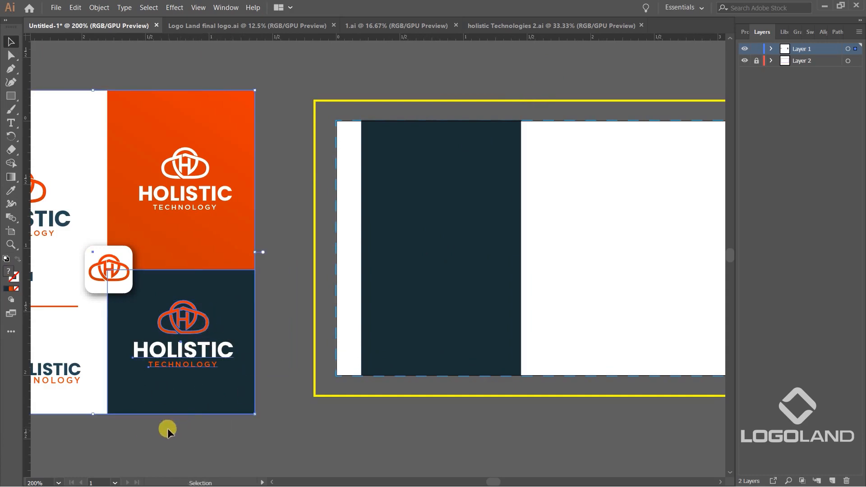
pyautogui.click(228, 352)
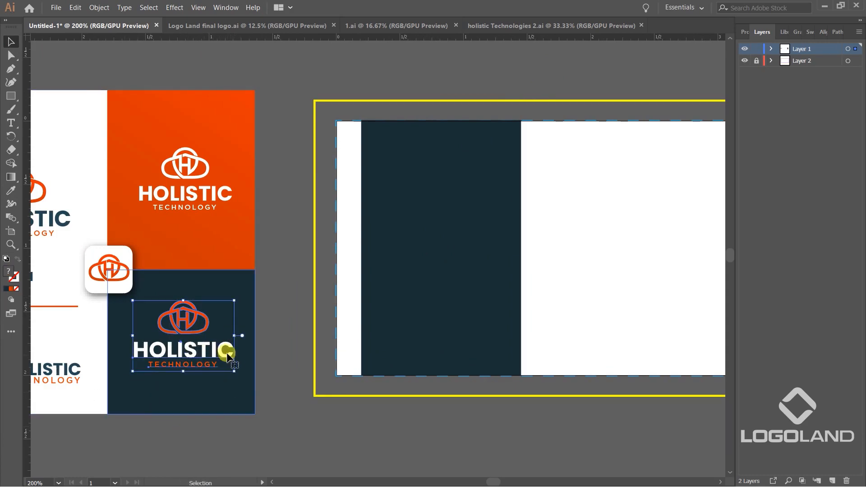
pyautogui.moveTo(194, 314); pyautogui.dragTo(460, 229)
pyautogui.press('ctrl')
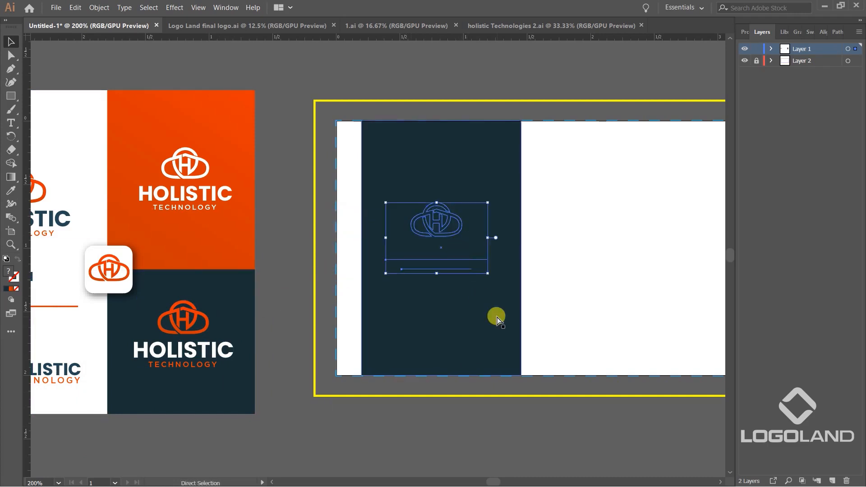
pyautogui.click(463, 260)
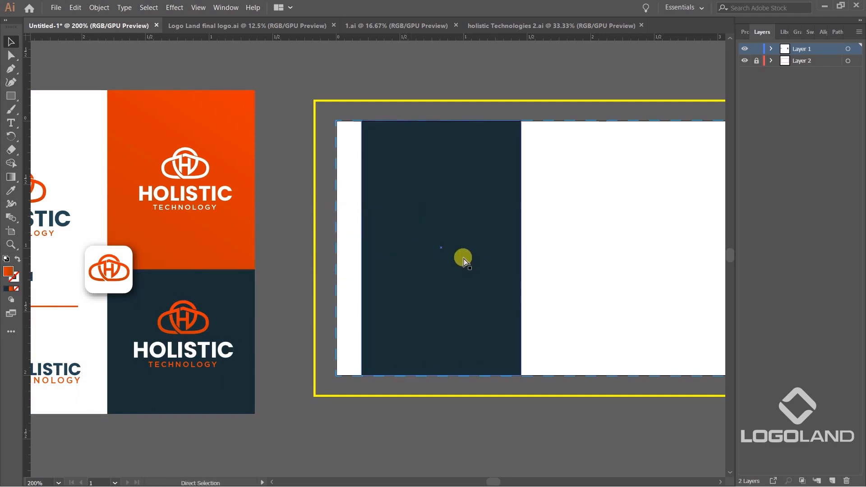
pyautogui.hotkey('ctrl', 'f')
pyautogui.click(472, 424)
# - Center the copied logo horizontally and vertically within the navy rectangle
pyautogui.click(460, 258)
pyautogui.keyDown('shift'); pyautogui.click(490, 179); pyautogui.keyUp('shift')
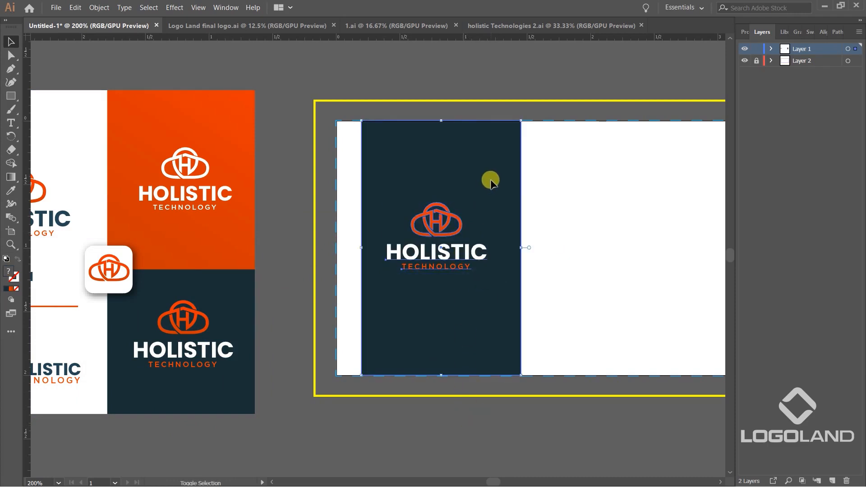
pyautogui.click(744, 32)
pyautogui.click(774, 252)
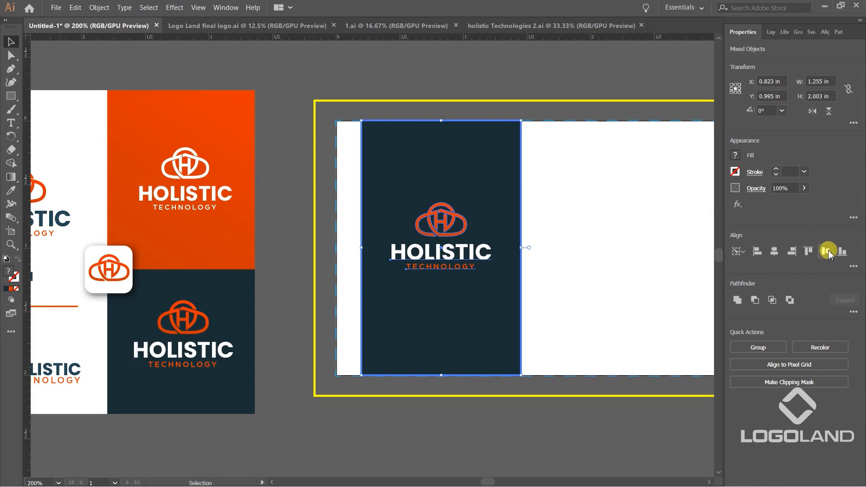
pyautogui.click(825, 251)
pyautogui.click(528, 166)
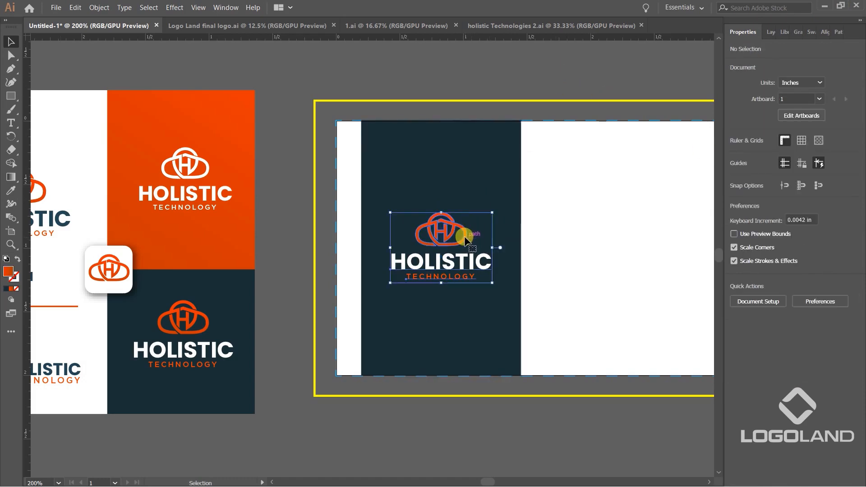
# - Enlarge the logo slightly within the card's navy rectangle
pyautogui.click(465, 243)
pyautogui.hotkey('ctrl', '=')
pyautogui.moveTo(495, 210); pyautogui.dragTo(505, 193)
pyautogui.hotkey('ctrl', '1')
pyautogui.click(511, 276)
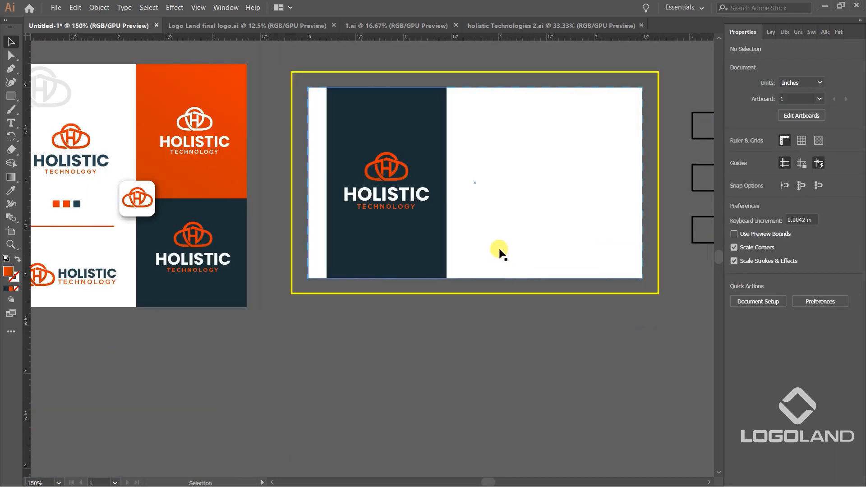
pyautogui.hotkey('ctrl', '=')
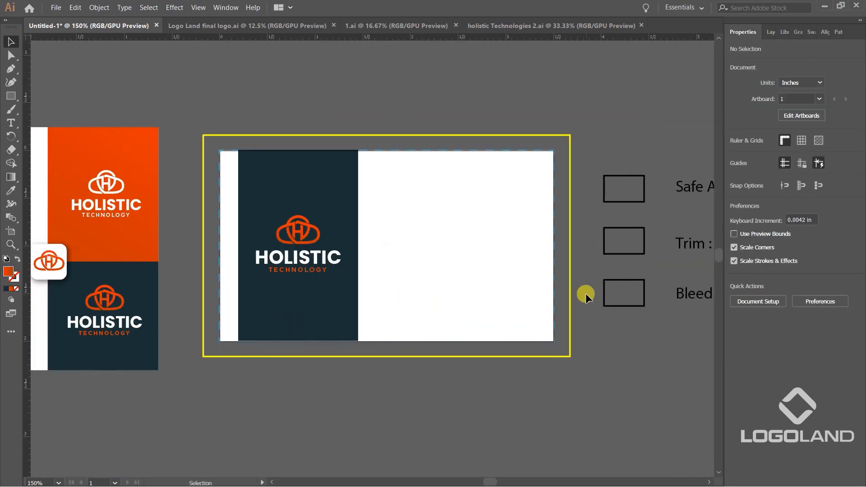
pyautogui.moveTo(560, 232); pyautogui.dragTo(388, 268)
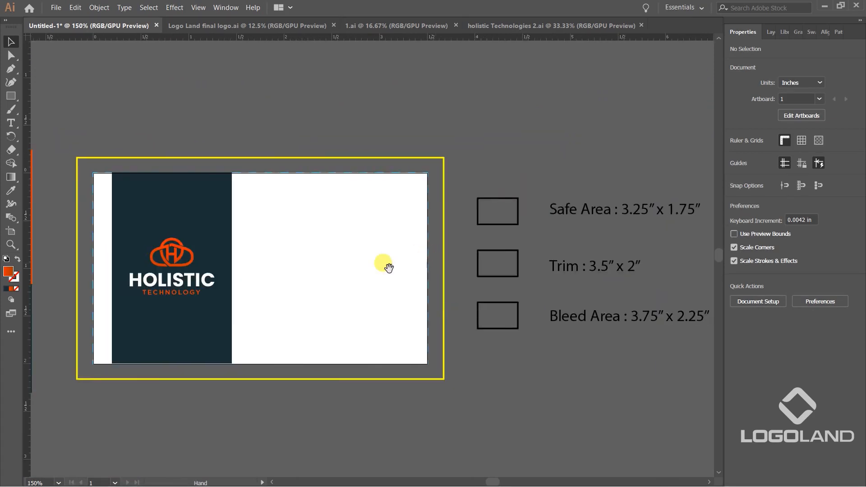
pyautogui.moveTo(336, 267); pyautogui.dragTo(411, 277)
pyautogui.hotkey('ctrl', '-')
pyautogui.moveTo(490, 323); pyautogui.dragTo(589, 312)
pyautogui.hotkey('ctrl', '+')
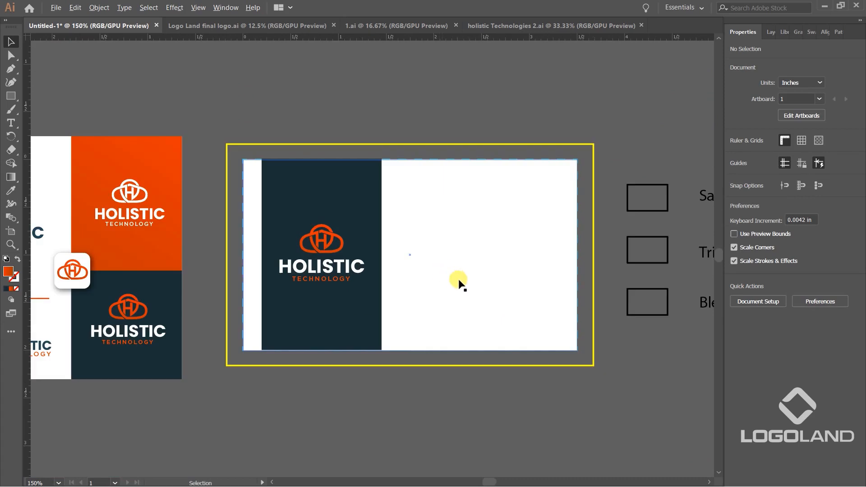
# - Move the contact icons, contact text lines and QR code from the far side of the canvas to beside the card's size notes
pyautogui.scroll(-2, 511, 224)
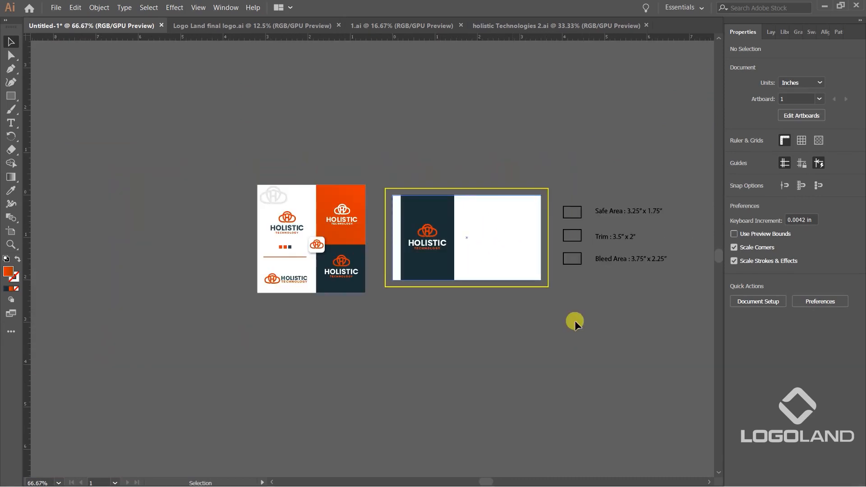
pyautogui.moveTo(677, 305); pyautogui.dragTo(411, 290)
pyautogui.moveTo(567, 281); pyautogui.dragTo(389, 274)
pyautogui.scroll(-3, 401, 272)
pyautogui.hscroll(3, 404, 279)
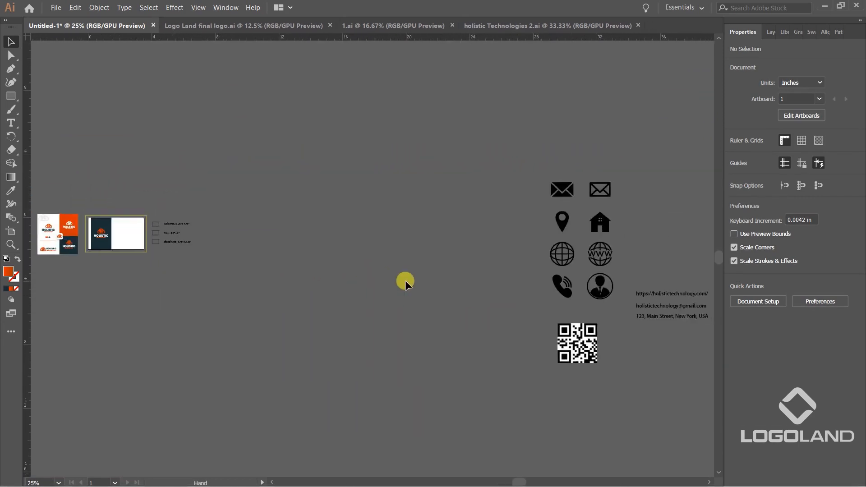
pyautogui.scroll(-2, 404, 280)
pyautogui.moveTo(407, 188); pyautogui.dragTo(601, 383)
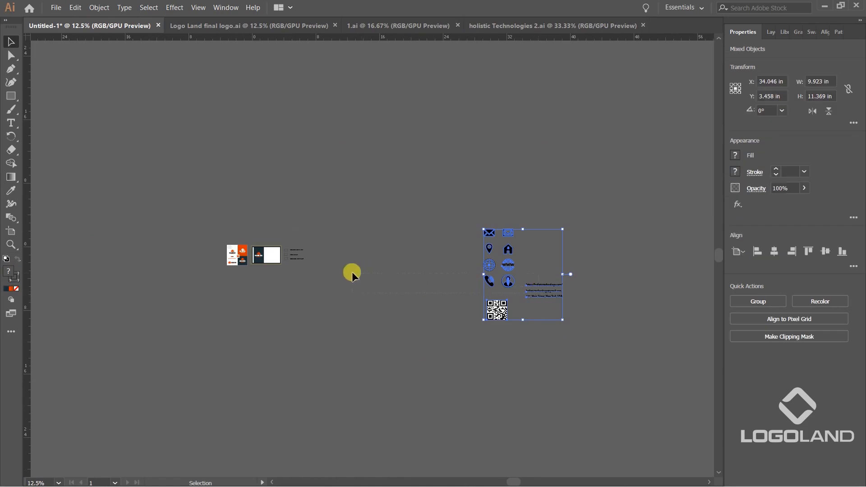
pyautogui.moveTo(511, 244); pyautogui.dragTo(331, 223)
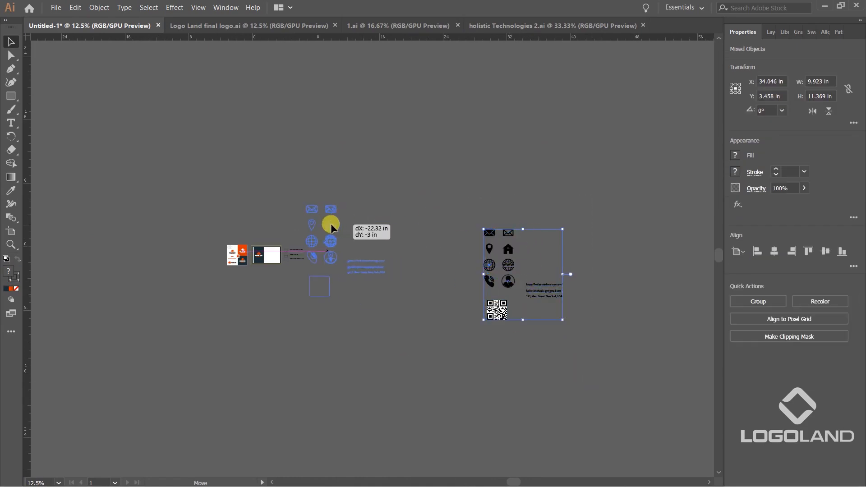
pyautogui.scroll(4, 294, 218)
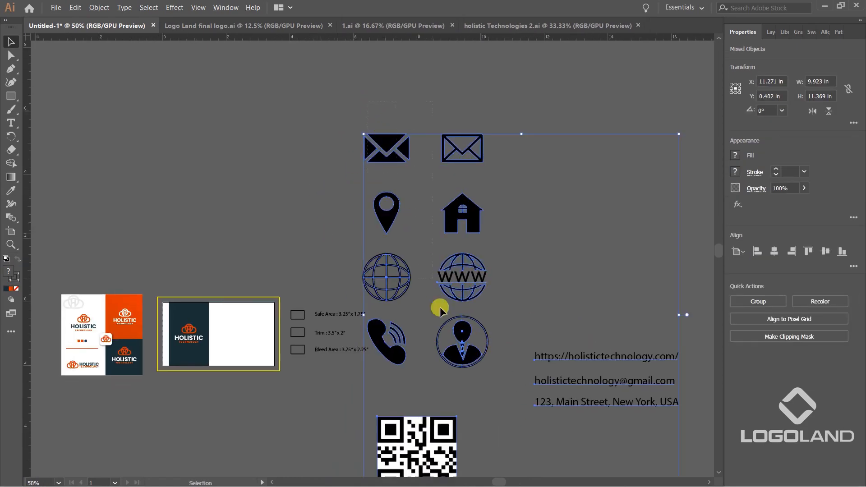
pyautogui.click(425, 288)
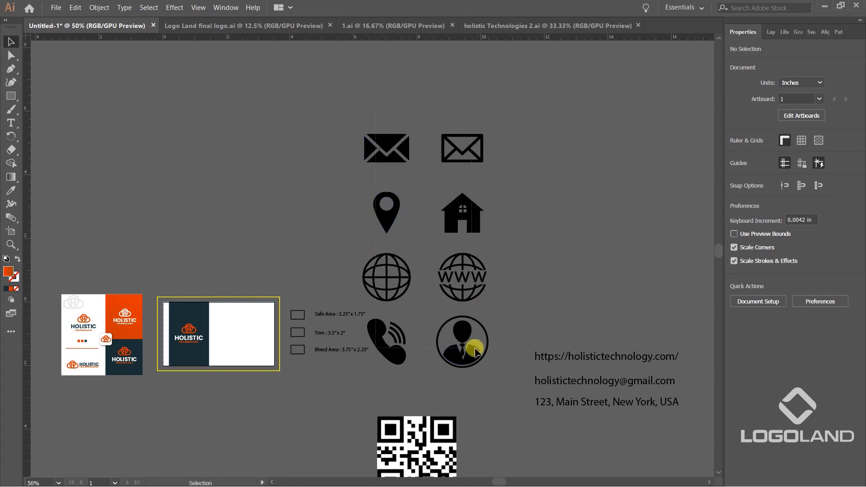
pyautogui.click(487, 360)
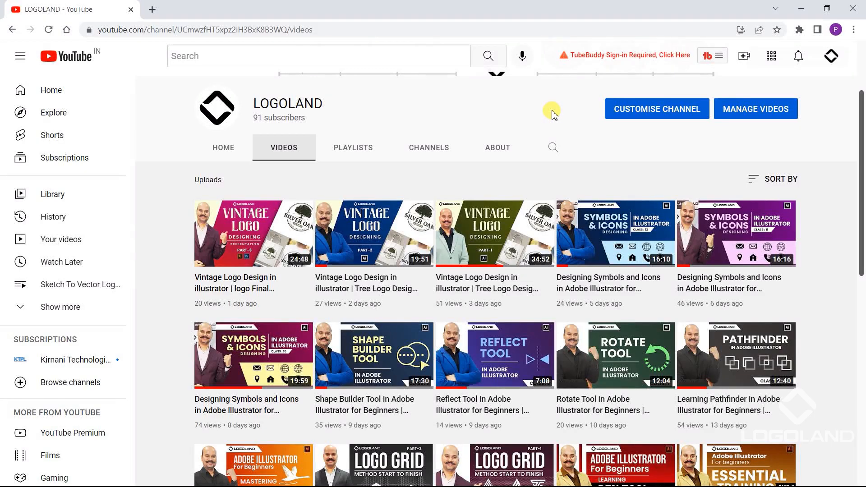
# - Browse the uploaded tutorials on the LOGOLAND YouTube channel, including the symbols and icons design videos
pyautogui.scroll(3, 554, 115)
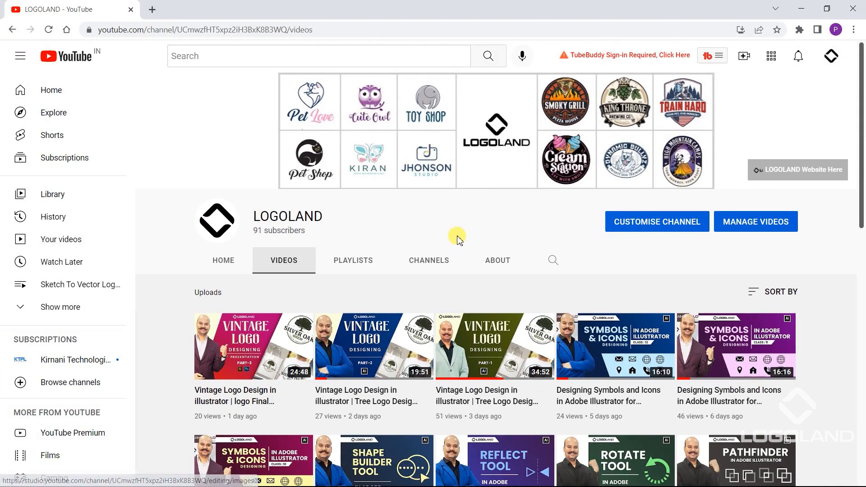
pyautogui.scroll(-3, 456, 236)
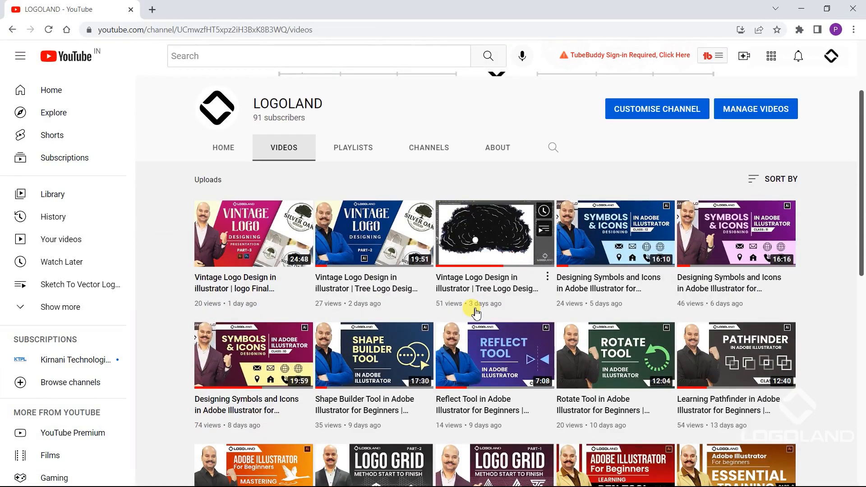
pyautogui.scroll(-1, 477, 313)
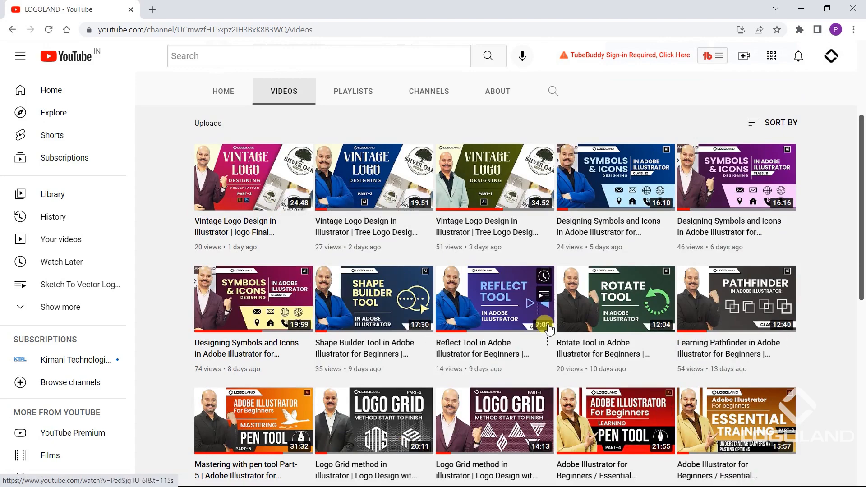
pyautogui.scroll(-1, 584, 349)
pyautogui.scroll(-1, 584, 350)
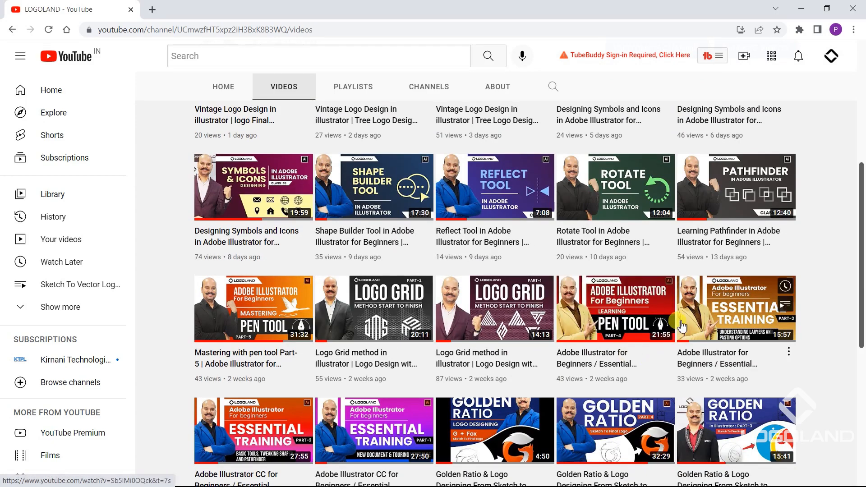
pyautogui.scroll(3, 659, 365)
pyautogui.scroll(3, 681, 311)
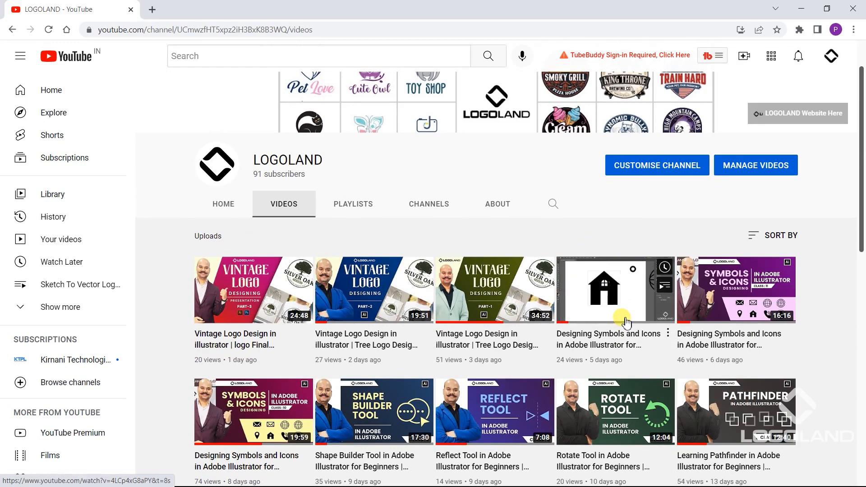
pyautogui.scroll(-1, 629, 321)
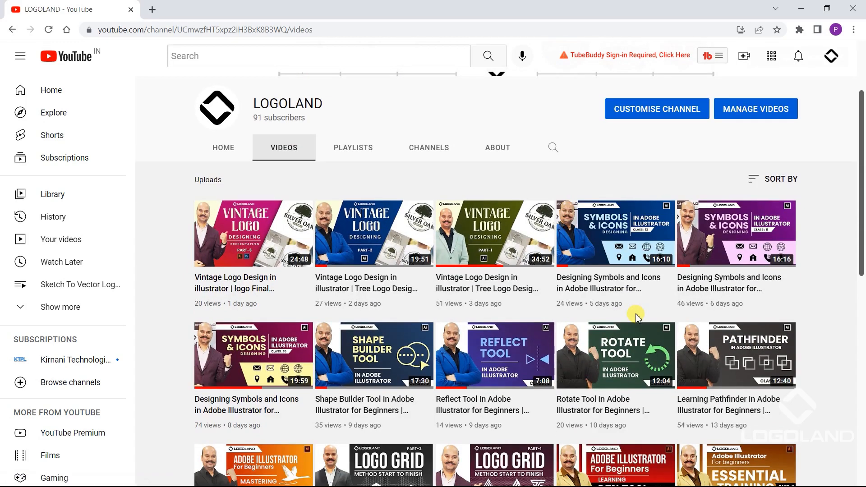
pyautogui.scroll(-1, 630, 321)
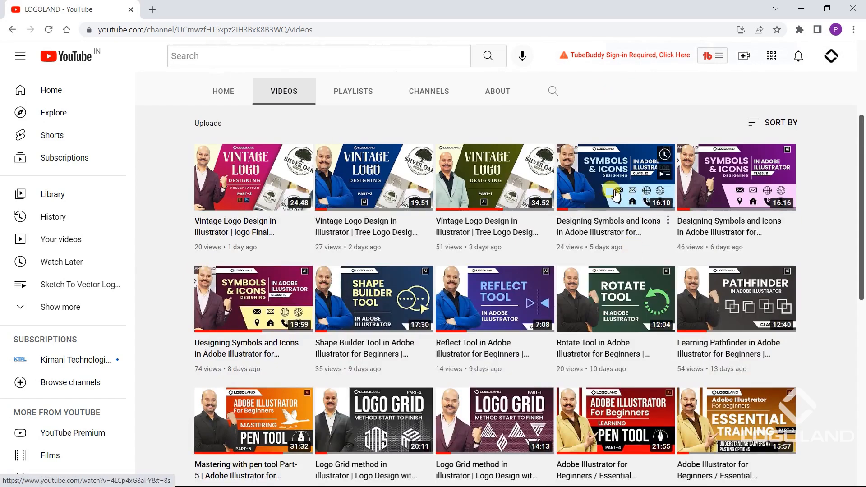
pyautogui.scroll(-3, 559, 336)
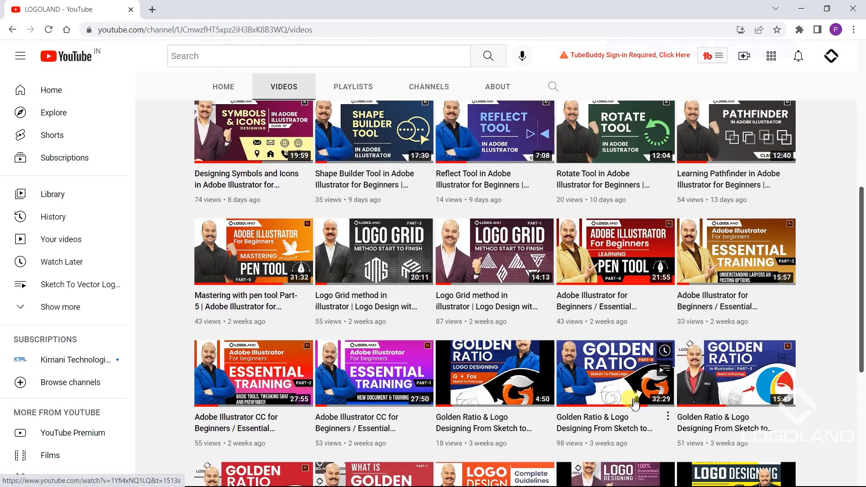
pyautogui.scroll(-1, 629, 401)
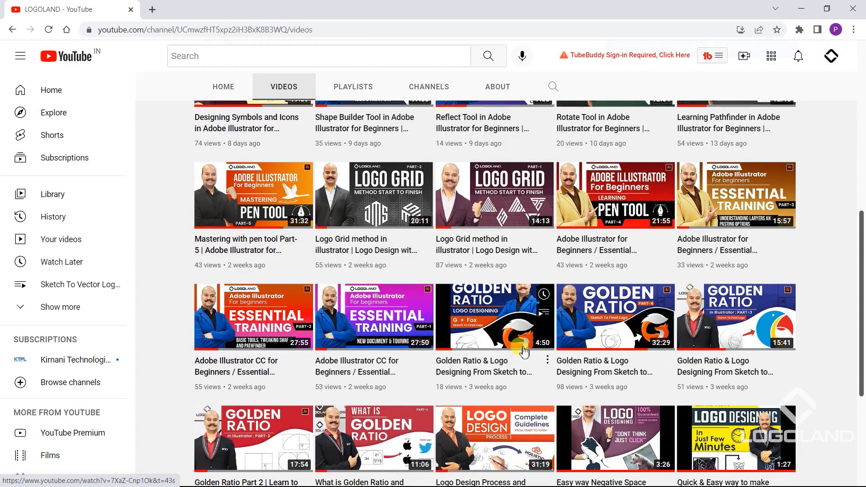
pyautogui.moveTo(503, 440)
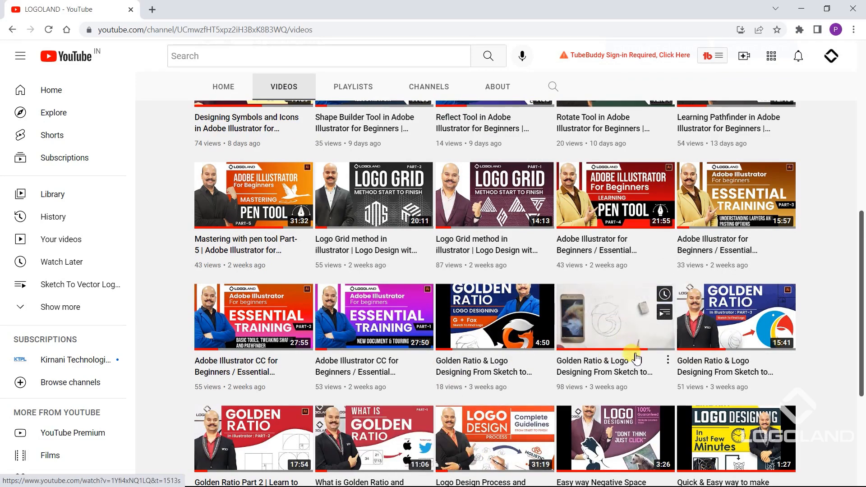
pyautogui.scroll(-1, 644, 361)
pyautogui.scroll(-1, 652, 373)
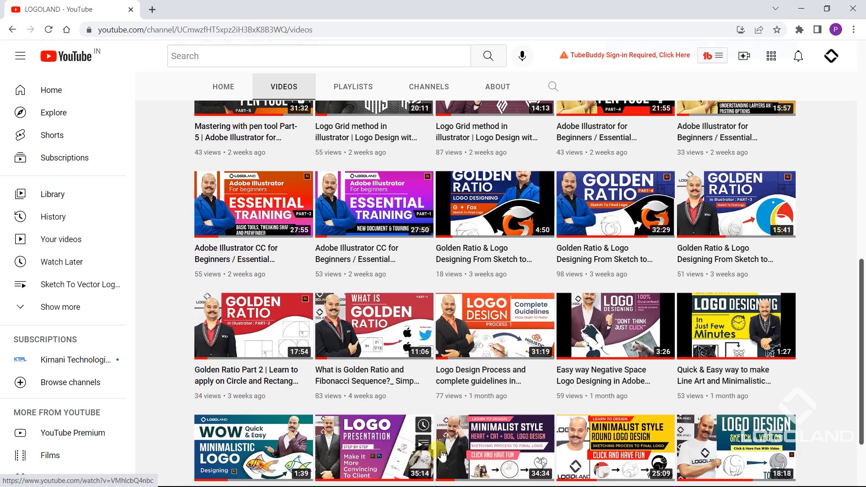
pyautogui.scroll(10, 572, 383)
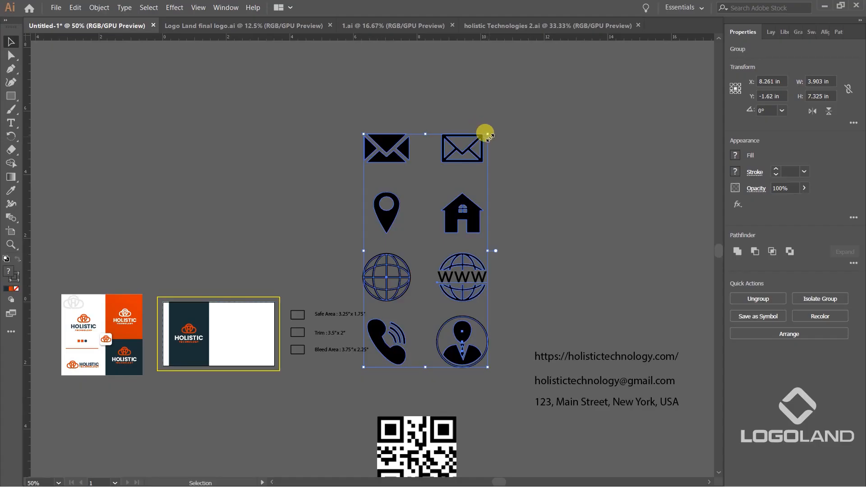
# - Scale the icon group down to about 1.02 x 1.92 in and place it just below the logo sheet
pyautogui.moveTo(485, 131); pyautogui.dragTo(559, 314)
pyautogui.scroll(3, 629, 273)
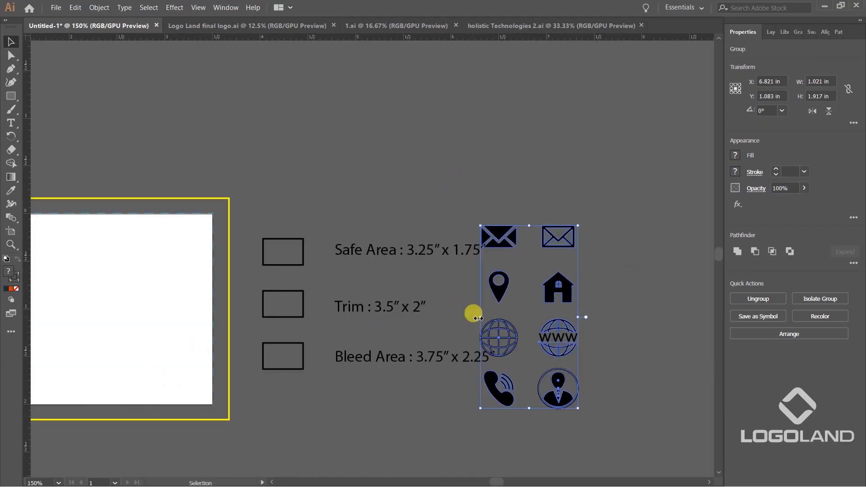
pyautogui.moveTo(473, 313); pyautogui.dragTo(676, 312)
pyautogui.scroll(-2, 584, 302)
pyautogui.moveTo(610, 337); pyautogui.dragTo(199, 325)
pyautogui.scroll(2, 402, 362)
pyautogui.scroll(-1, 293, 300)
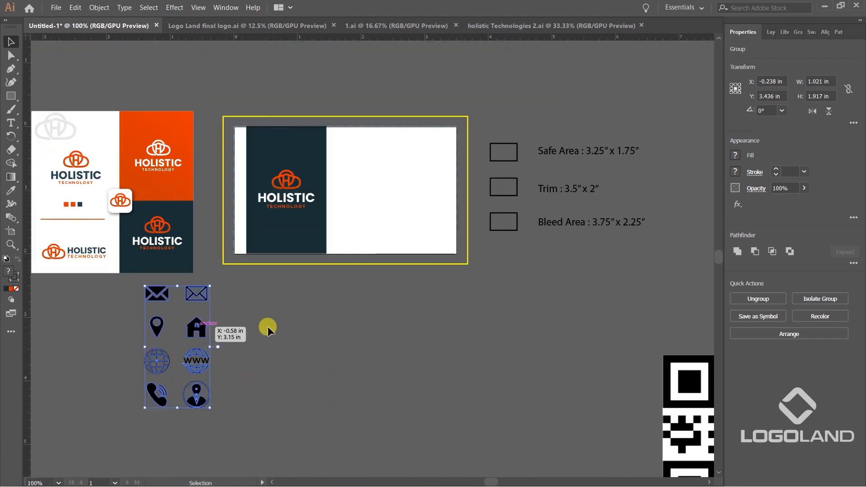
pyautogui.click(274, 326)
pyautogui.scroll(2, 275, 324)
pyautogui.moveTo(275, 275); pyautogui.dragTo(298, 424)
pyautogui.scroll(-2, 301, 427)
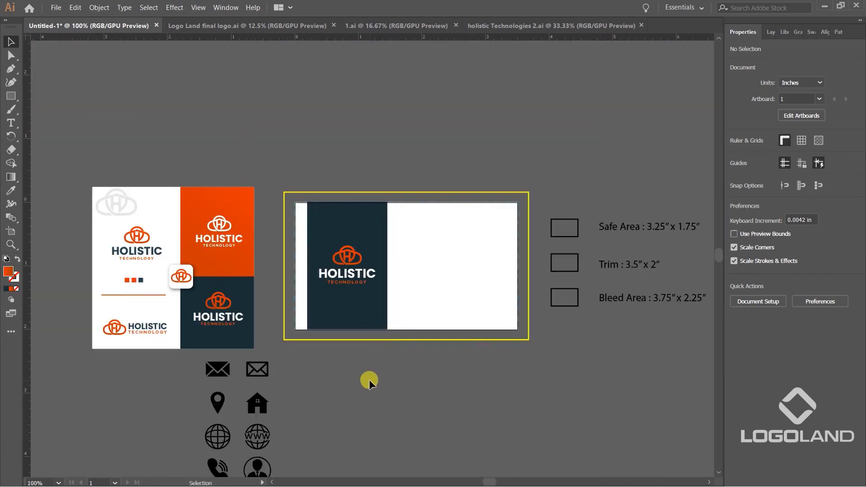
# - Draw an orange bar about 3.5 x 0.335 in across the full width of the card
pyautogui.moveTo(367, 379); pyautogui.dragTo(363, 331)
pyautogui.click(10, 96)
pyautogui.scroll(1, 420, 198)
pyautogui.moveTo(227, 204); pyautogui.dragTo(561, 233)
pyautogui.click(11, 41)
pyautogui.click(397, 82)
pyautogui.scroll(-1, 420, 147)
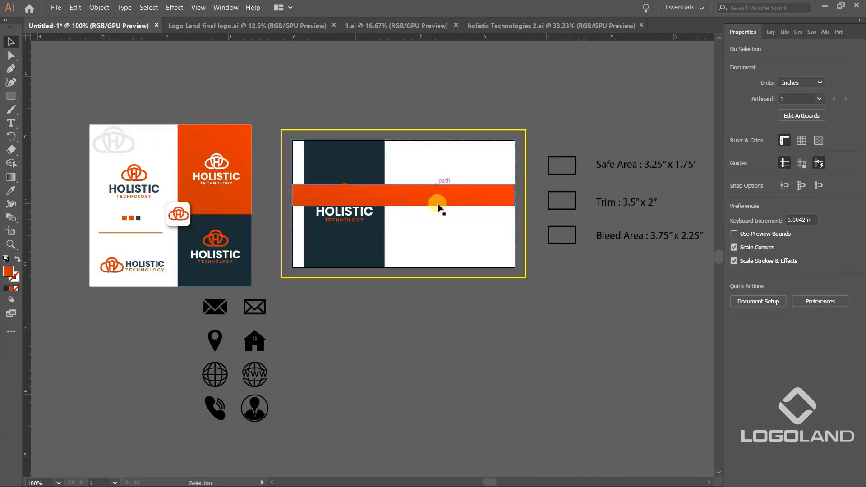
# - Duplicate the orange bar downward twice to make a stack of three touching bars
pyautogui.scroll(2, 437, 205)
pyautogui.moveTo(420, 194); pyautogui.dragTo(444, 288)
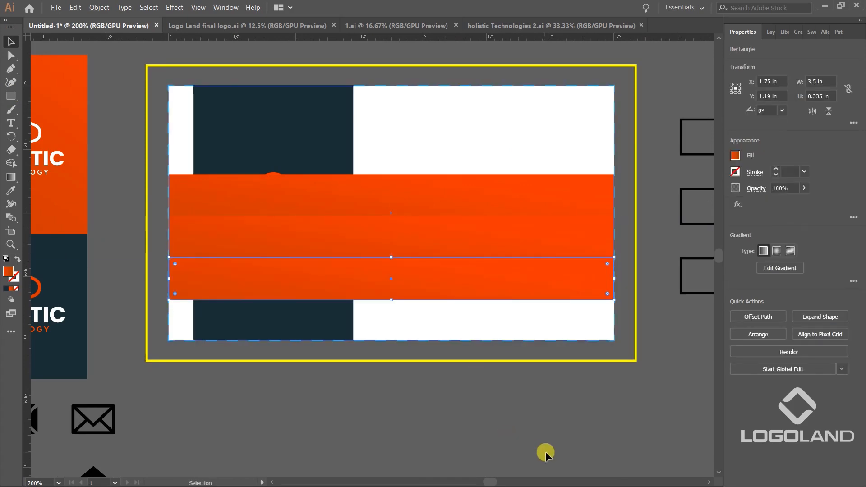
pyautogui.click(528, 447)
# - Cut the three orange bars and paste them in back of the card's navy rectangle
pyautogui.keyDown('ctrl'); pyautogui.click(496, 285); pyautogui.keyUp('ctrl')
pyautogui.keyDown('ctrl'); pyautogui.click(496, 195); pyautogui.keyUp('ctrl')
pyautogui.keyDown('shift'); pyautogui.click(499, 228); pyautogui.keyUp('shift')
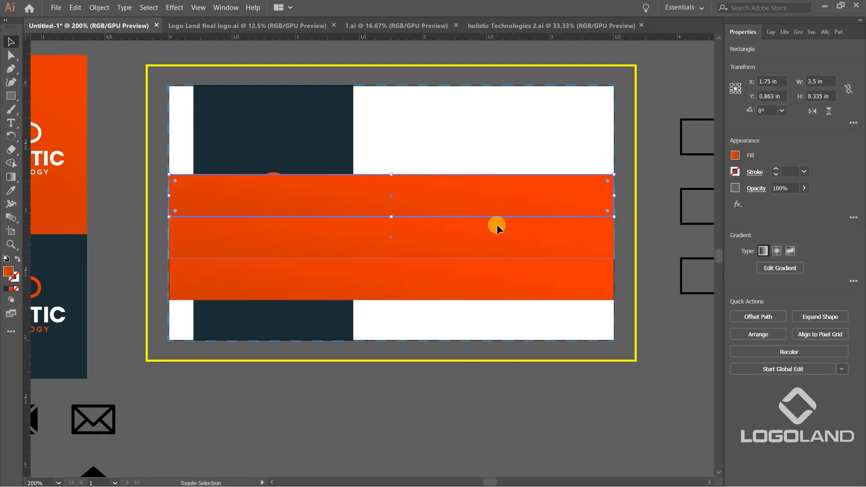
pyautogui.keyDown('shift'); pyautogui.click(500, 276); pyautogui.keyUp('shift')
pyautogui.press('Delete')
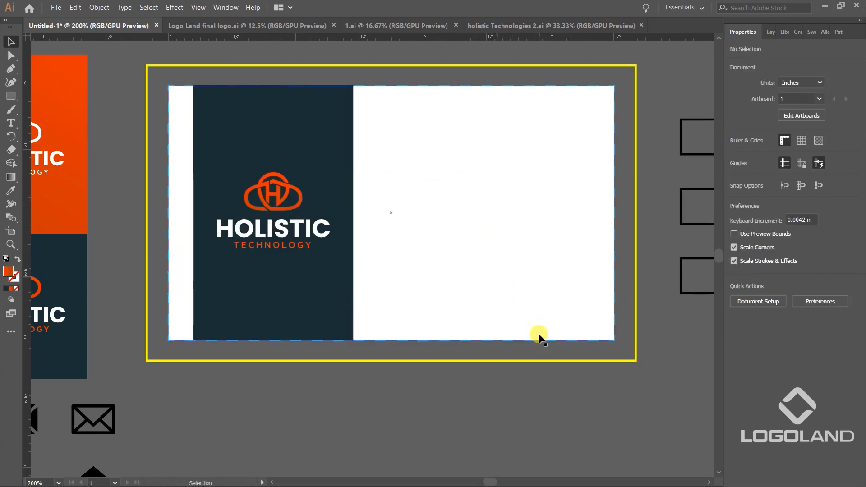
pyautogui.click(347, 174)
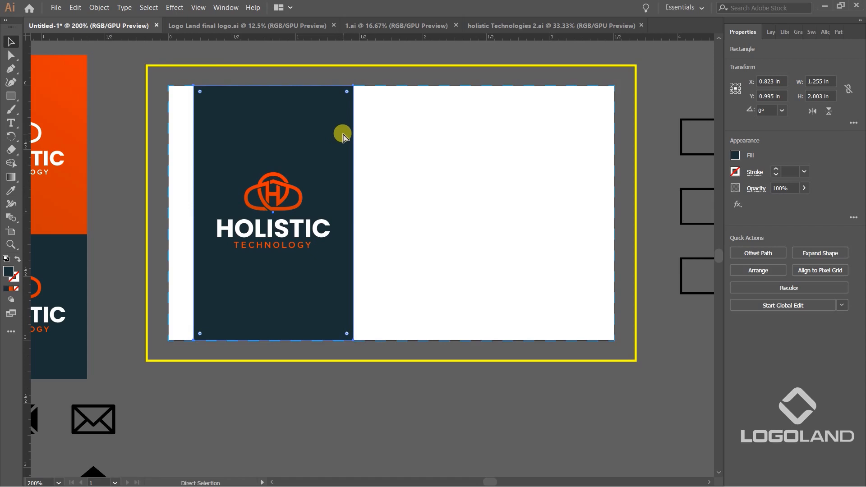
pyautogui.click(75, 7)
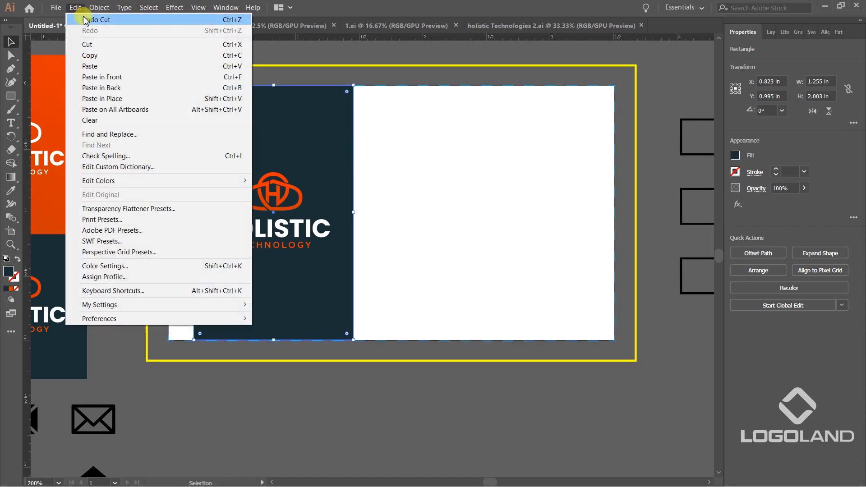
pyautogui.click(113, 88)
pyautogui.click(522, 401)
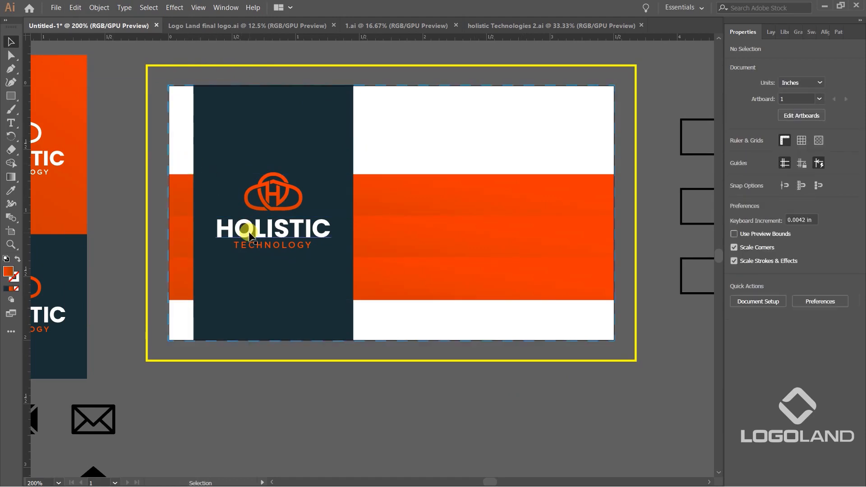
pyautogui.click(82, 8)
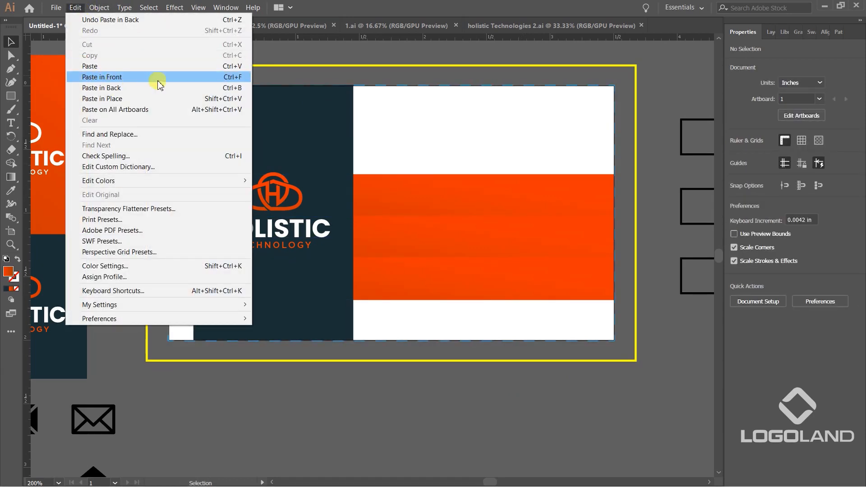
pyautogui.click(404, 373)
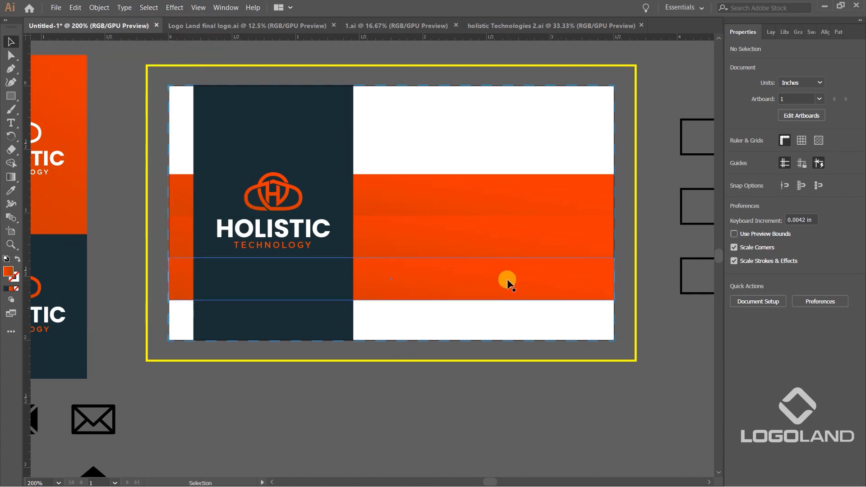
pyautogui.keyDown('shift'); pyautogui.click(514, 234); pyautogui.keyUp('shift')
pyautogui.keyDown('shift'); pyautogui.click(506, 169); pyautogui.keyUp('shift')
pyautogui.click(622, 229)
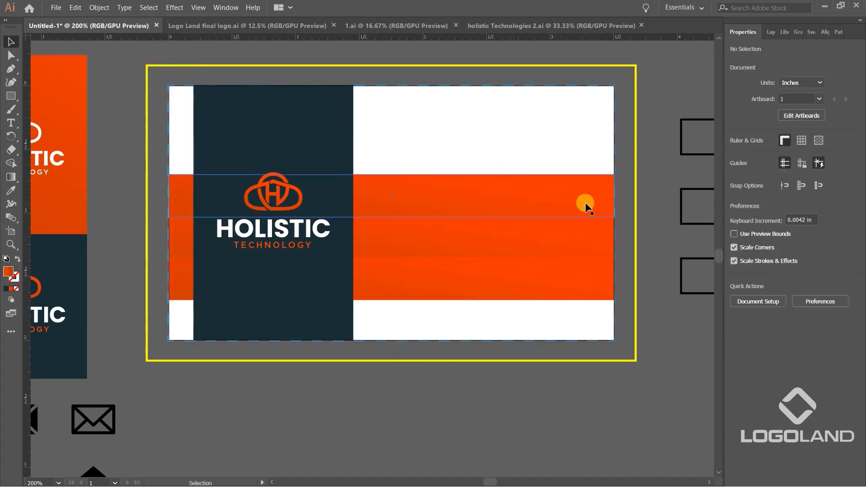
# - Move the three orange bars together straight down by about 0.17 in on the card
pyautogui.click(585, 202)
pyautogui.keyDown('shift'); pyautogui.click(570, 231); pyautogui.keyUp('shift')
pyautogui.keyDown('shift'); pyautogui.click(566, 270); pyautogui.keyUp('shift')
pyautogui.moveTo(560, 237); pyautogui.dragTo(558, 258)
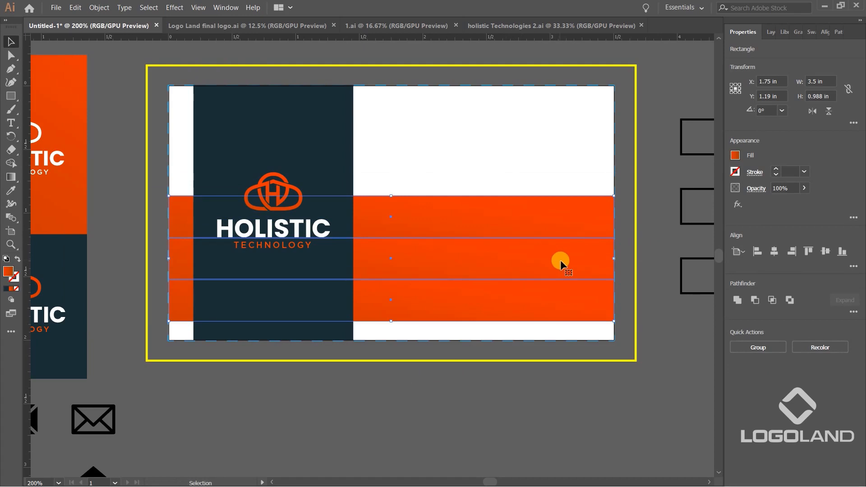
pyautogui.click(556, 397)
# - Nudge the bottom bar down and the top bar up, leaving equal gaps of about 0.03 in around the middle bar
pyautogui.click(509, 296)
pyautogui.press('Down')
pyautogui.press('Down')
pyautogui.press('Down')
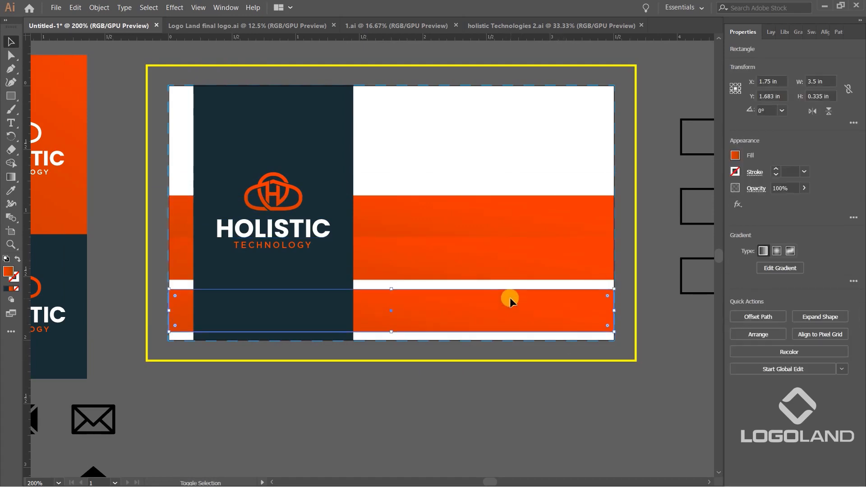
pyautogui.click(469, 224)
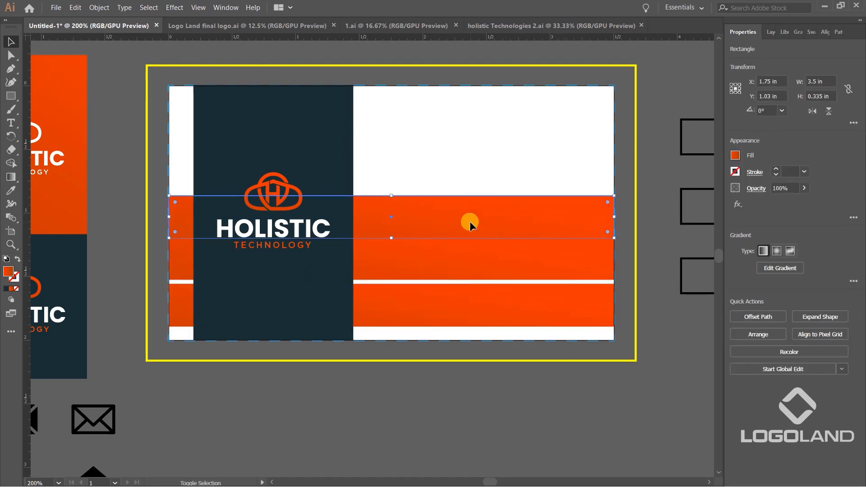
pyautogui.press('Up')
pyautogui.press('Up')
pyautogui.press('Up')
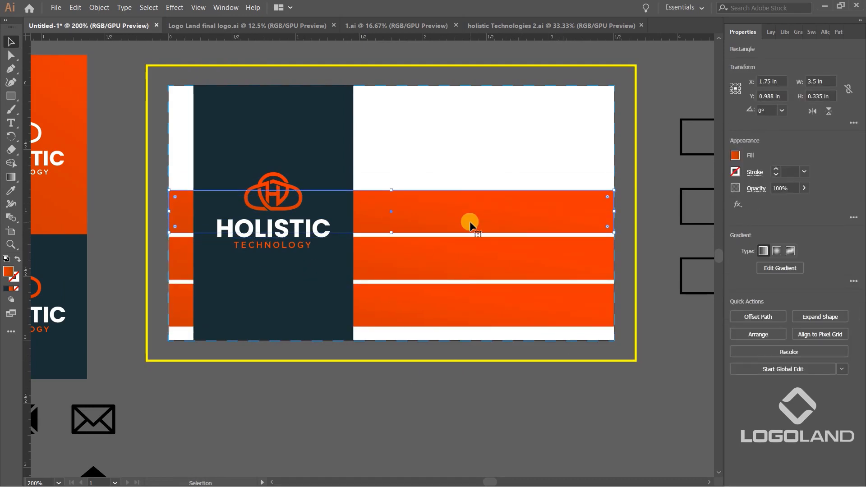
pyautogui.click(494, 421)
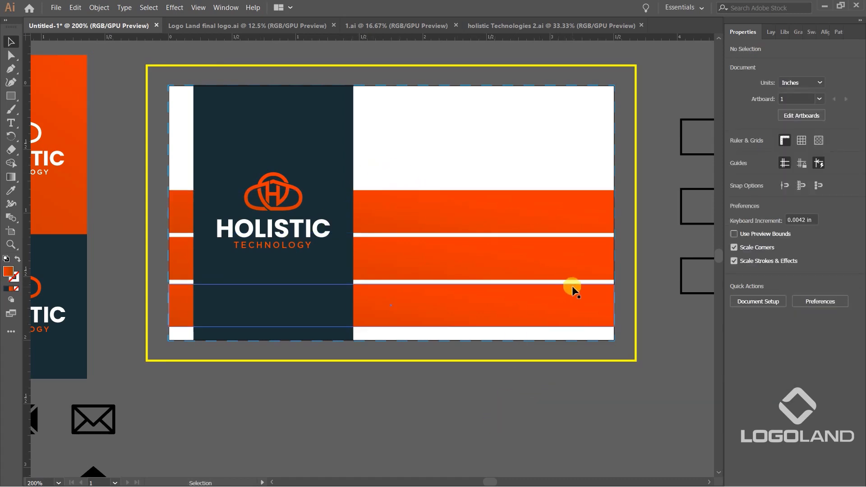
pyautogui.click(523, 249)
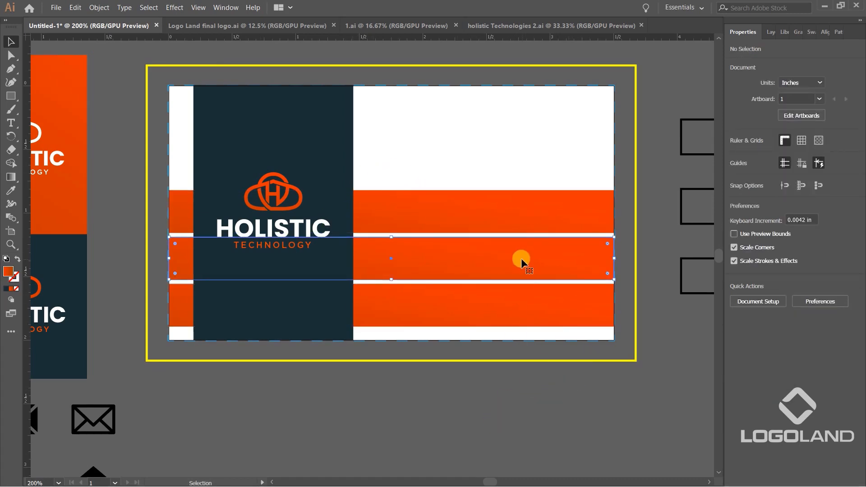
pyautogui.scroll(1, 523, 251)
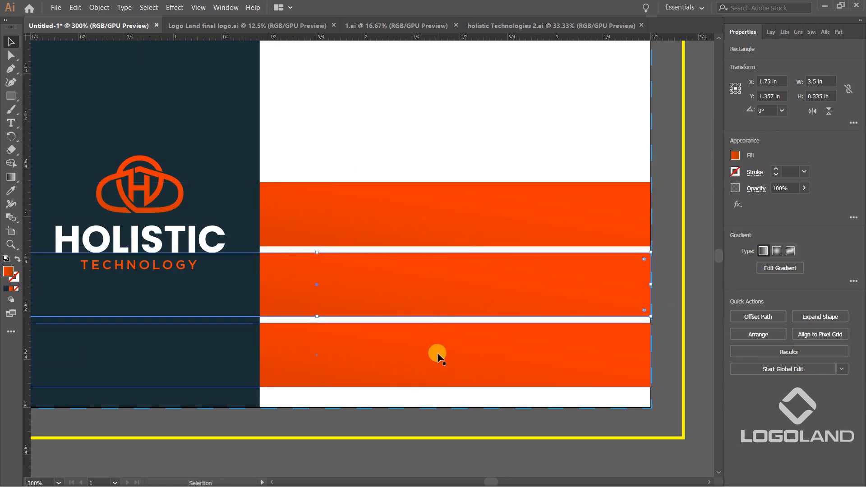
pyautogui.scroll(-2, 483, 354)
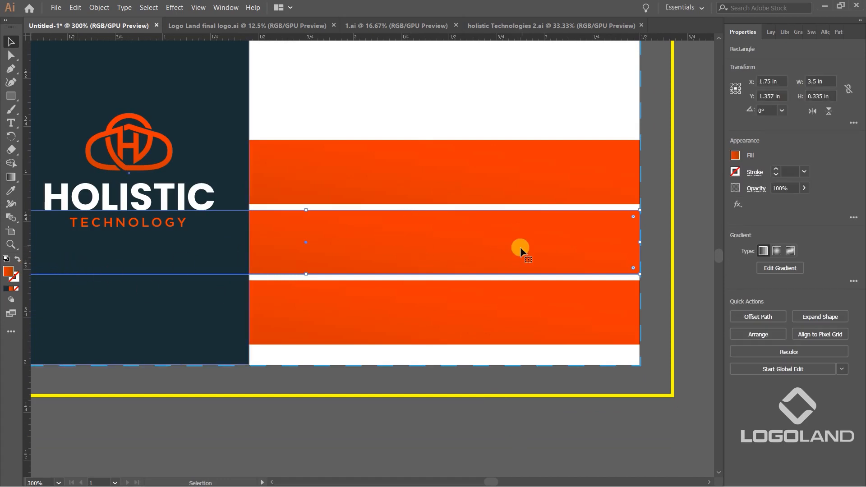
pyautogui.click(458, 430)
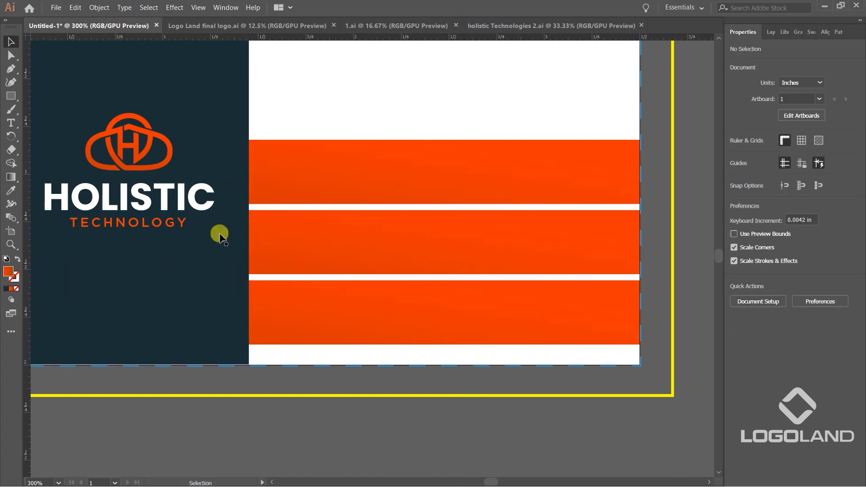
pyautogui.scroll(-2, 418, 279)
pyautogui.scroll(2, 432, 278)
# - Redirect the orange gradient of the top bar with the Gradient tool so it runs steeply across the bar
pyautogui.click(487, 174)
pyautogui.moveTo(100, 151); pyautogui.dragTo(142, 180)
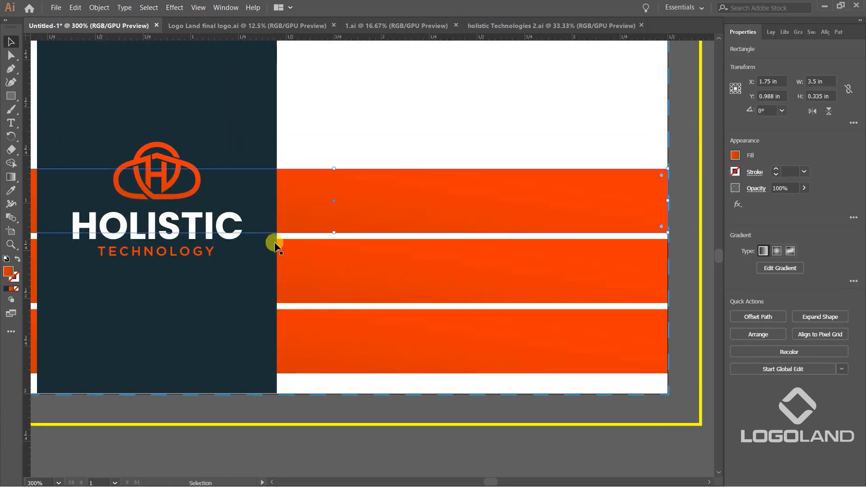
pyautogui.press('g')
pyautogui.moveTo(466, 125); pyautogui.dragTo(413, 389)
pyautogui.scroll(-2, 479, 222)
pyautogui.moveTo(479, 310); pyautogui.dragTo(543, 68)
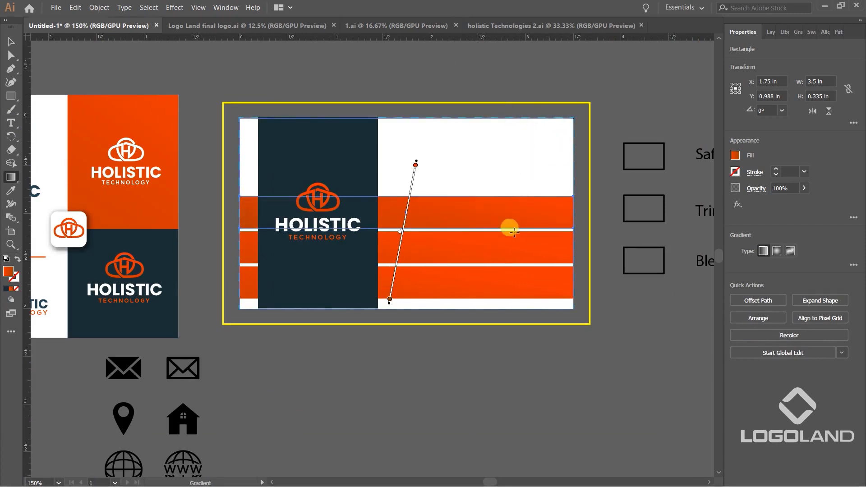
# - Redirect the orange gradient of the middle bar so it runs steeply down past the bottom of the card
pyautogui.press('v')
pyautogui.click(507, 253)
pyautogui.press('g')
pyautogui.moveTo(543, 110); pyautogui.dragTo(509, 354)
pyautogui.scroll(-2, 515, 301)
pyautogui.moveTo(516, 265); pyautogui.dragTo(499, 429)
pyautogui.scroll(4, 545, 271)
pyautogui.scroll(-2, 545, 271)
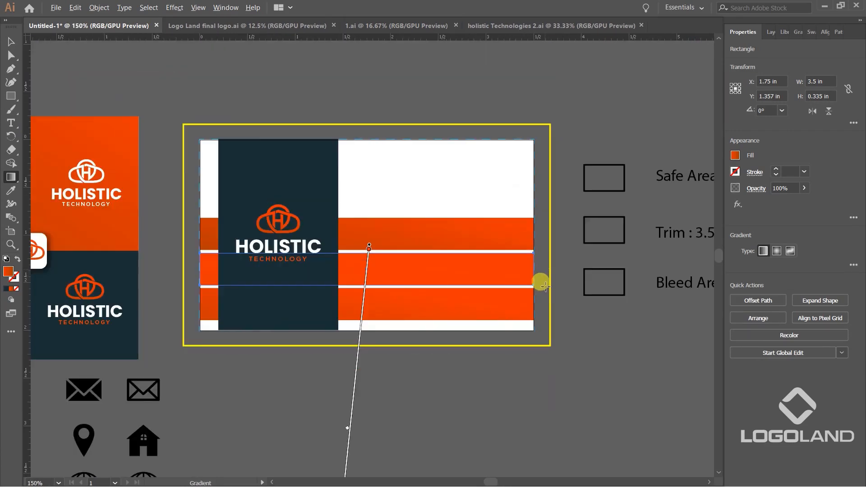
pyautogui.press('v')
pyautogui.click(587, 351)
# - Replace the middle bar's gradient with a flat bright red swatch fill
pyautogui.scroll(1, 463, 286)
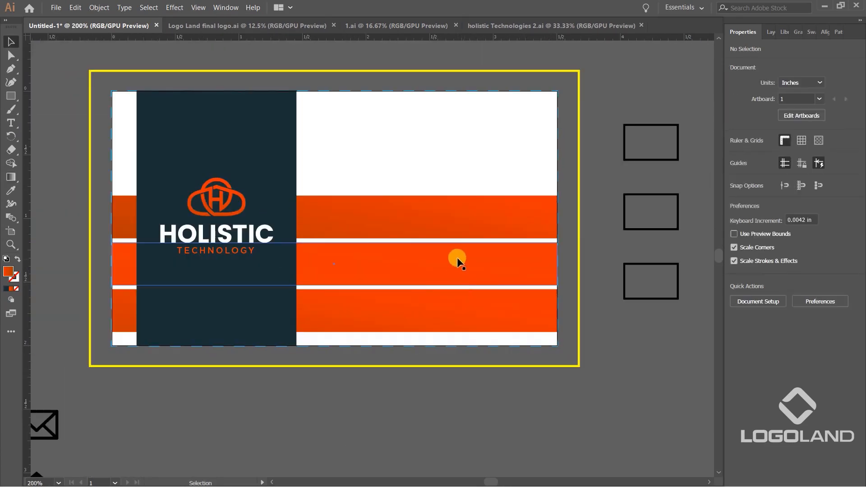
pyautogui.click(460, 266)
pyautogui.click(735, 155)
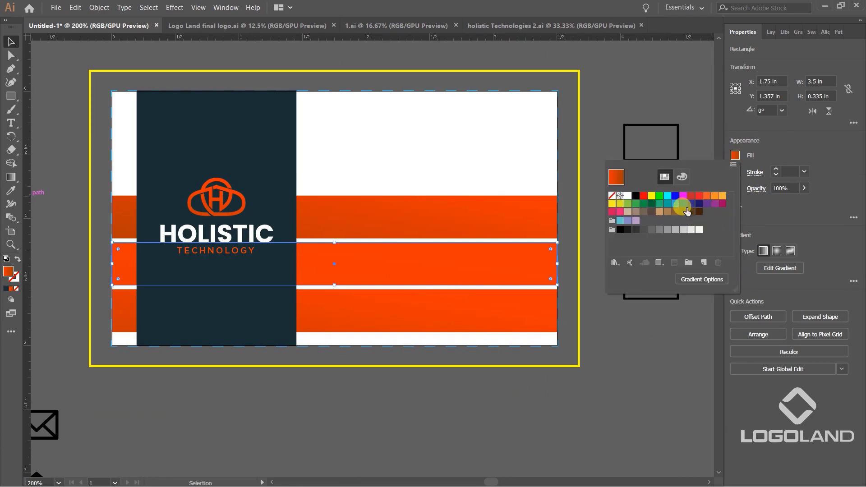
pyautogui.click(698, 196)
pyautogui.click(605, 376)
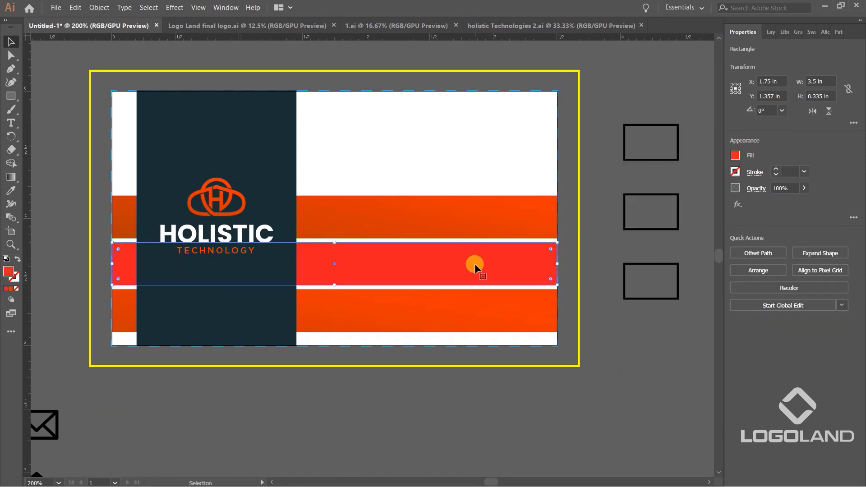
# - Set the middle bar's fill to the orange-red colour E04628
pyautogui.doubleClick(8, 272)
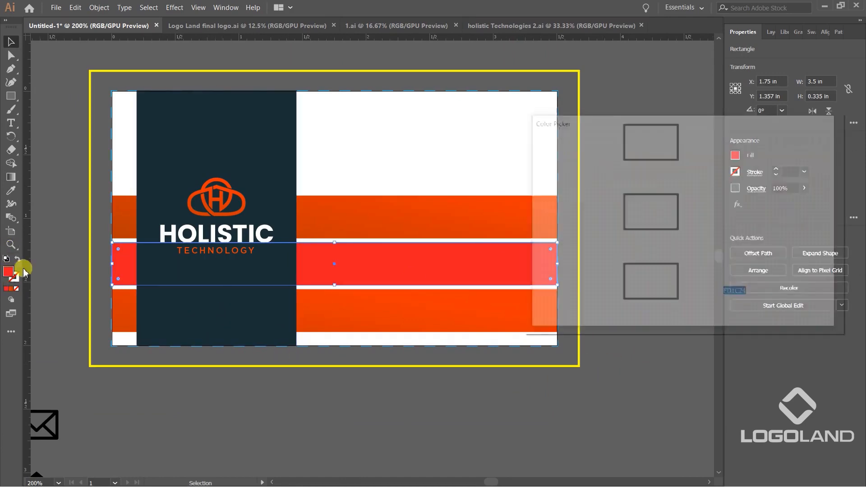
pyautogui.moveTo(696, 155); pyautogui.dragTo(695, 294)
pyautogui.click(647, 163)
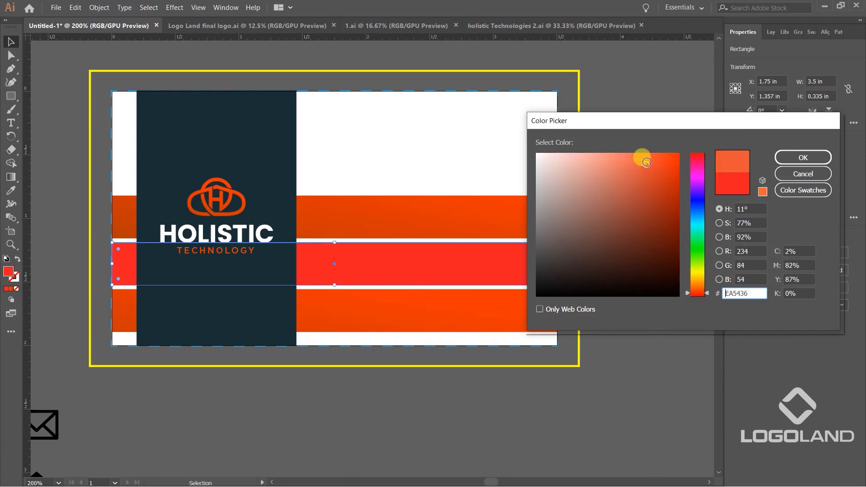
pyautogui.click(649, 162)
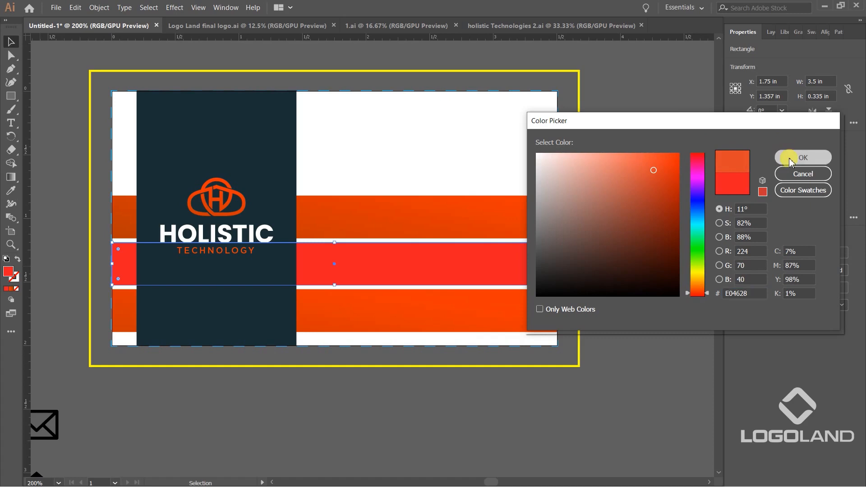
pyautogui.click(792, 158)
pyautogui.click(615, 139)
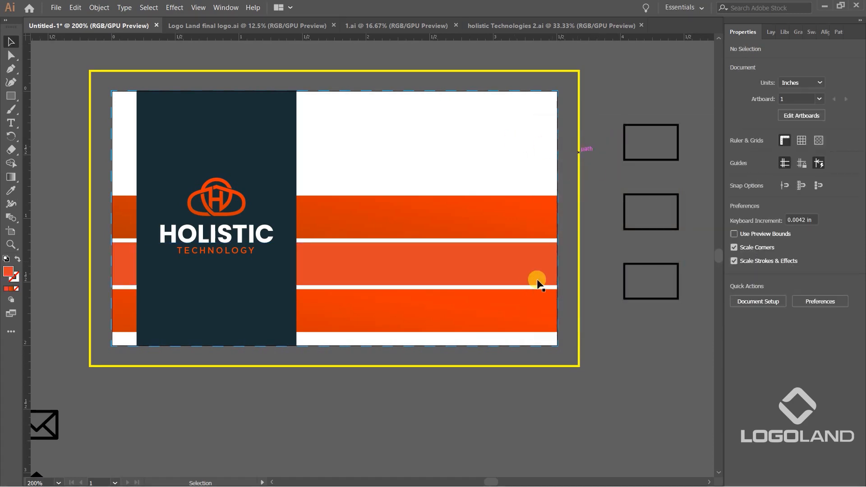
# - Set the middle bar's fill to a brighter, more vivid orange-red in the Color Picker
pyautogui.click(498, 283)
pyautogui.doubleClick(9, 272)
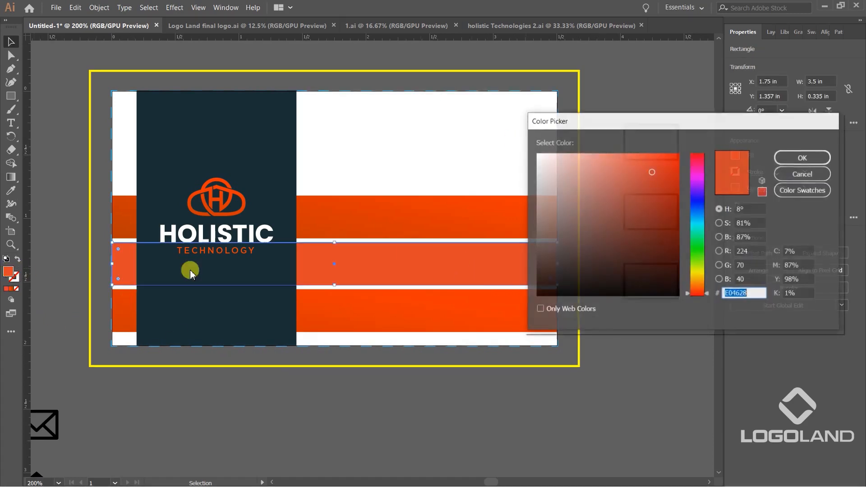
pyautogui.moveTo(652, 169); pyautogui.dragTo(644, 161)
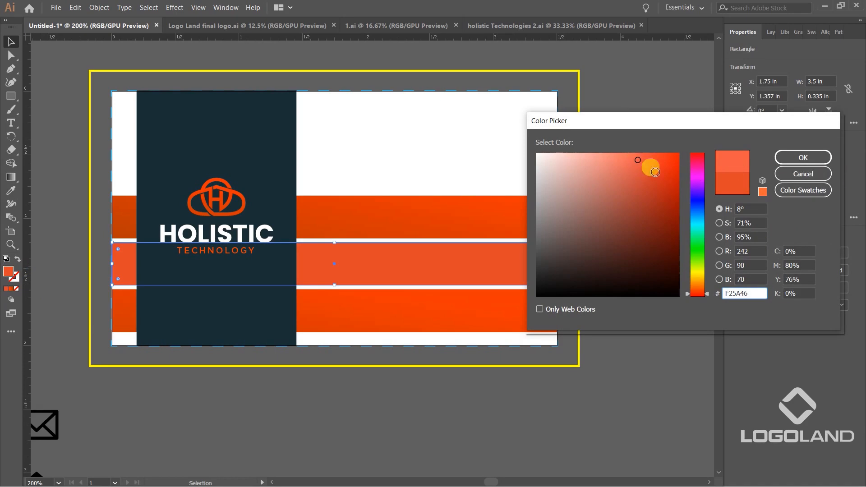
pyautogui.click(803, 157)
pyautogui.click(497, 419)
# - Copy the middle bar's flat orange-red fill to the bottom bar with the Eyedropper
pyautogui.click(447, 300)
pyautogui.press('i')
pyautogui.click(462, 254)
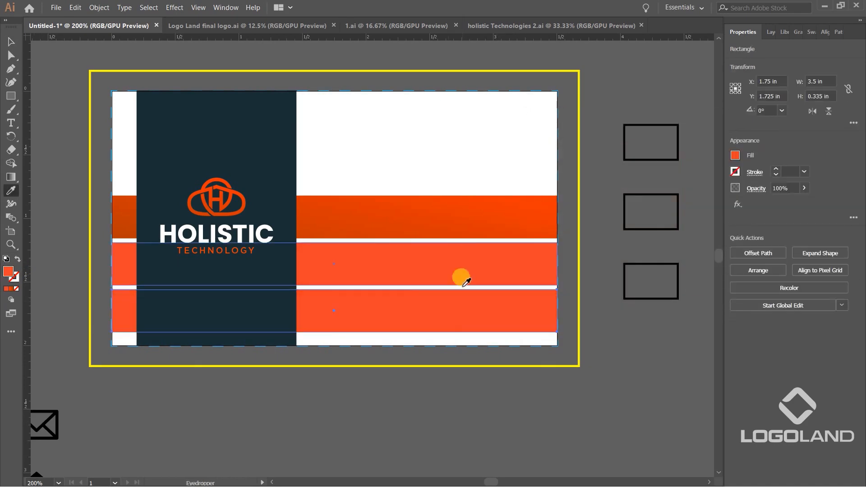
pyautogui.press('v')
pyautogui.click(437, 439)
# - Lighten the bottom bar's fill to a slightly paler orange-red than the middle bar
pyautogui.click(412, 318)
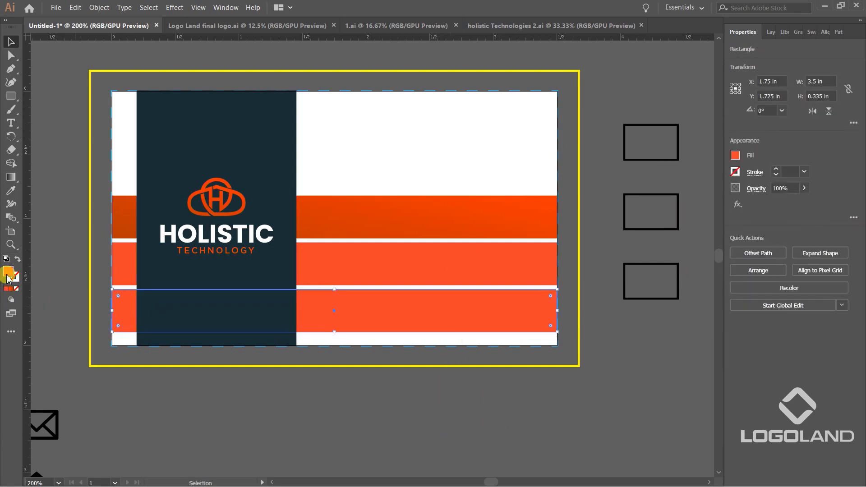
pyautogui.doubleClick(8, 272)
pyautogui.click(657, 157)
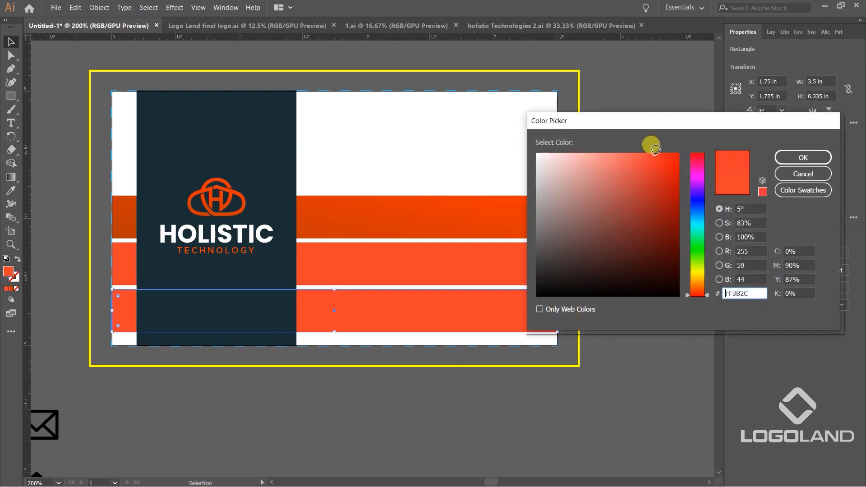
pyautogui.click(803, 156)
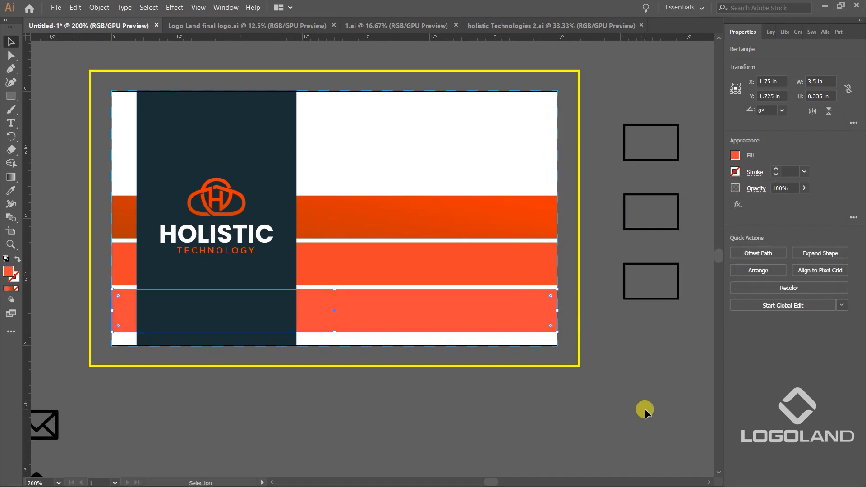
pyautogui.click(644, 409)
pyautogui.hotkey('ctrl', '1')
pyautogui.moveTo(571, 345); pyautogui.dragTo(542, 338)
pyautogui.scroll(1, 482, 295)
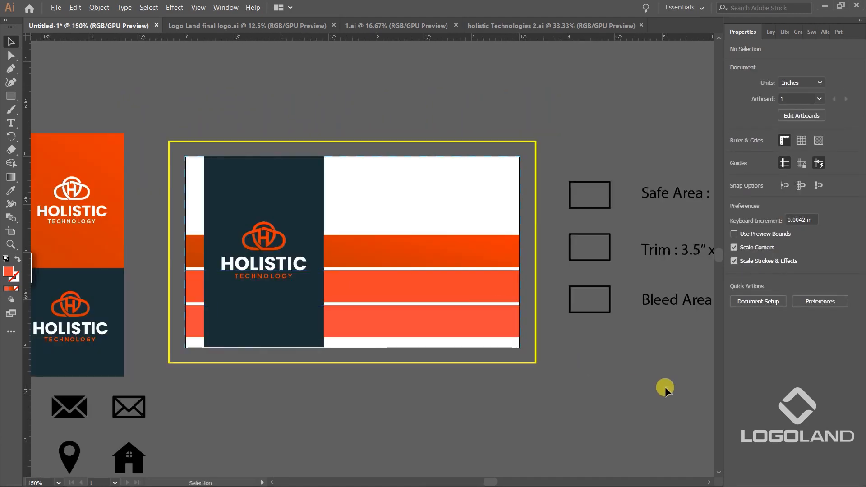
pyautogui.scroll(2, 440, 282)
pyautogui.scroll(-2, 442, 277)
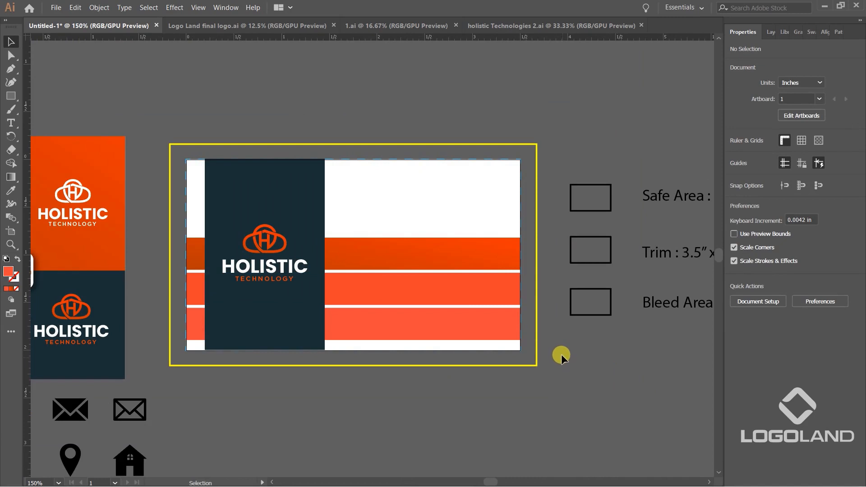
# - Copy the top bar's dark orange gradient to the bottom bar with the Eyedropper
pyautogui.scroll(1, 420, 270)
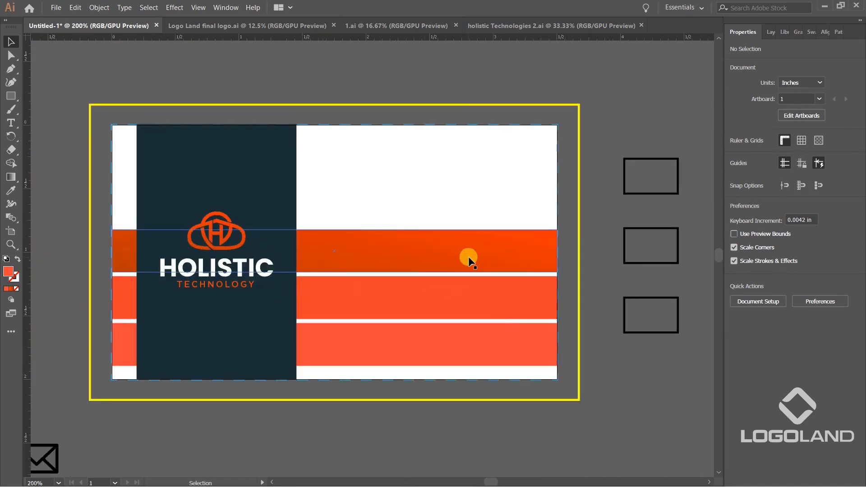
pyautogui.click(444, 350)
pyautogui.press('i')
pyautogui.click(496, 246)
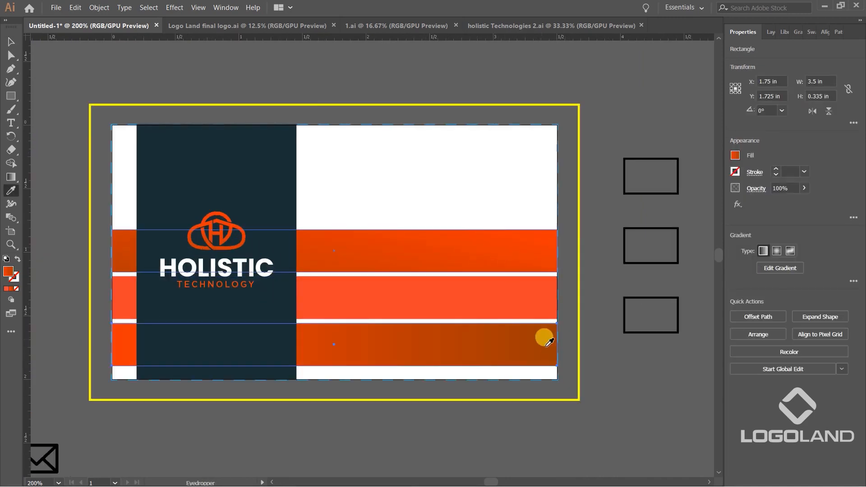
# - Redirect the bottom bar's gradient with the Gradient tool so that it runs vertically
pyautogui.press('g')
pyautogui.moveTo(461, 307); pyautogui.dragTo(447, 473)
pyautogui.scroll(-3, 509, 255)
pyautogui.moveTo(505, 194); pyautogui.dragTo(490, 389)
pyautogui.press('v')
pyautogui.click(560, 330)
# - Replace the top bar's gradient with the middle bar's flat orange-red fill using the Eyedropper
pyautogui.scroll(3, 512, 255)
pyautogui.moveTo(625, 290); pyautogui.dragTo(666, 337)
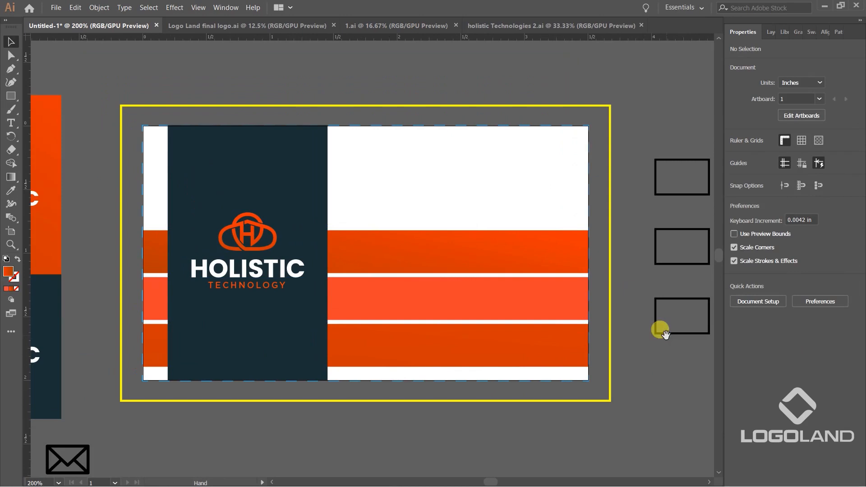
pyautogui.click(517, 256)
pyautogui.keyDown('shift'); pyautogui.click(512, 297); pyautogui.keyUp('shift')
pyautogui.press('i')
pyautogui.click(516, 302)
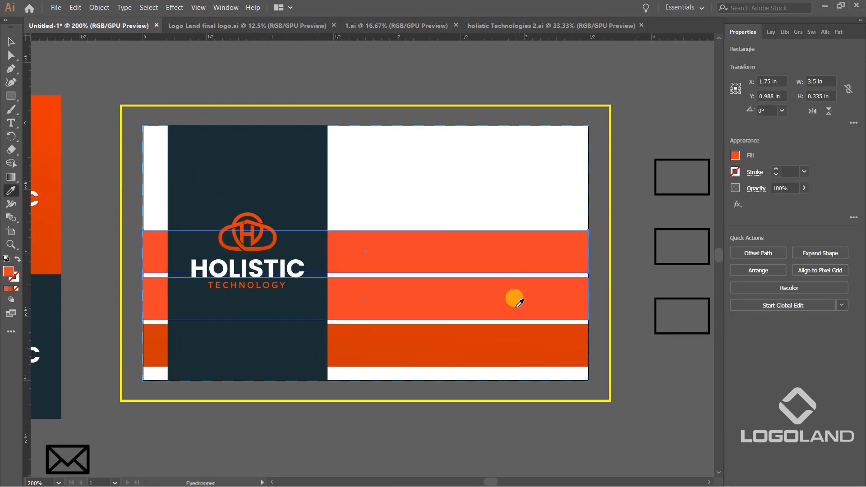
pyautogui.press('v')
pyautogui.click(624, 371)
# - Lighten the top bar's fill to a paler coral than the middle bar in the Color Picker
pyautogui.click(459, 241)
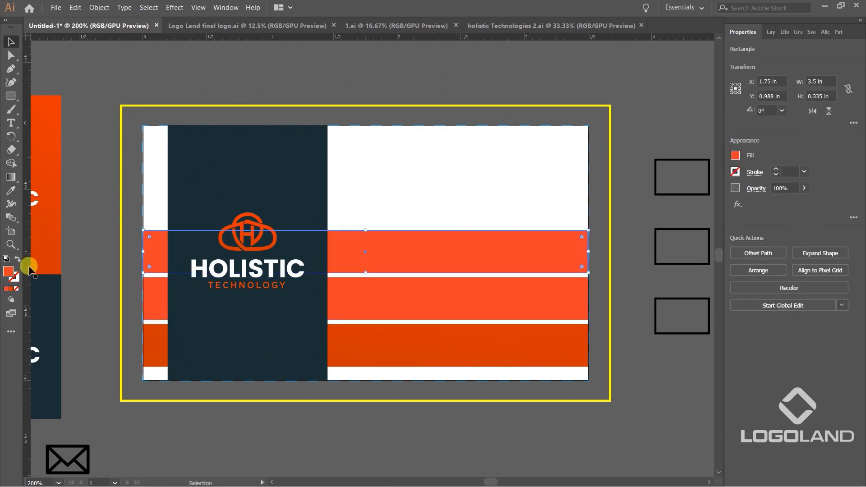
pyautogui.doubleClick(8, 272)
pyautogui.moveTo(628, 161); pyautogui.dragTo(645, 144)
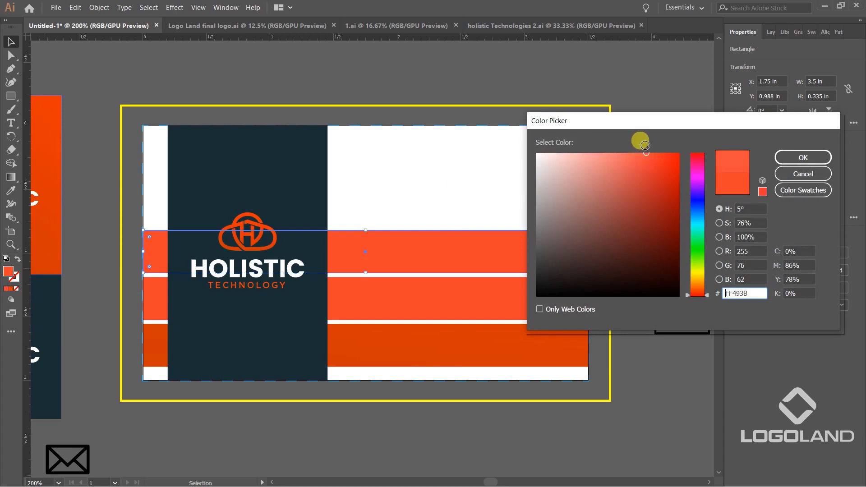
pyautogui.click(802, 158)
pyautogui.click(623, 131)
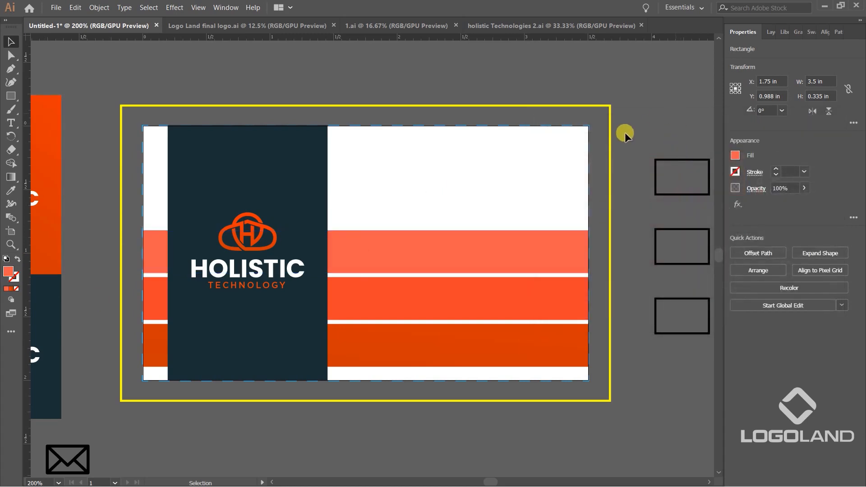
pyautogui.scroll(-1, 564, 152)
pyautogui.scroll(1, 427, 245)
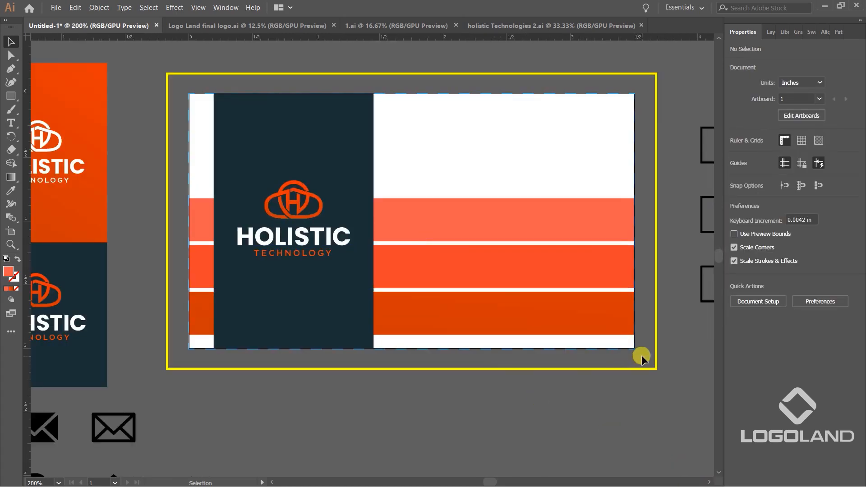
pyautogui.scroll(-1, 449, 277)
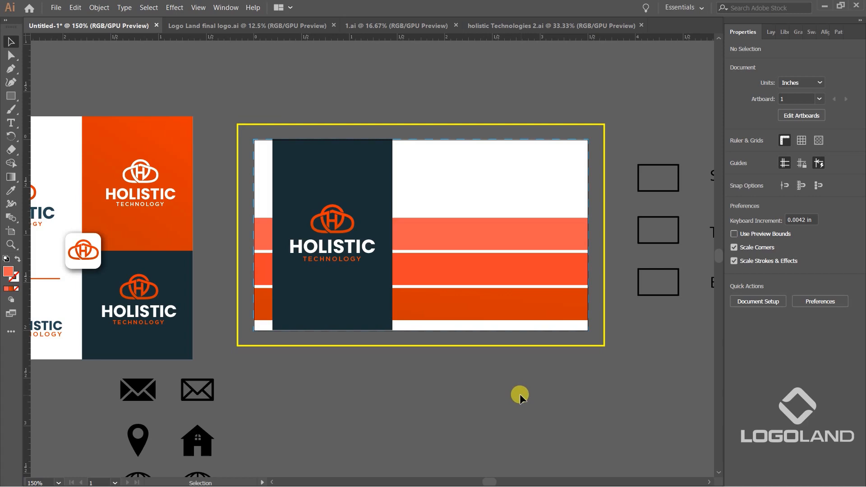
pyautogui.scroll(-2, 504, 387)
pyautogui.scroll(2, 470, 264)
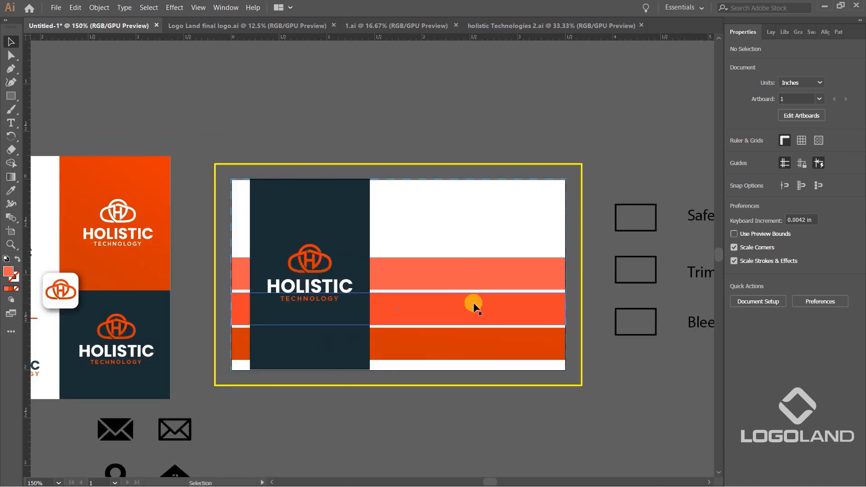
pyautogui.moveTo(469, 308); pyautogui.dragTo(466, 290)
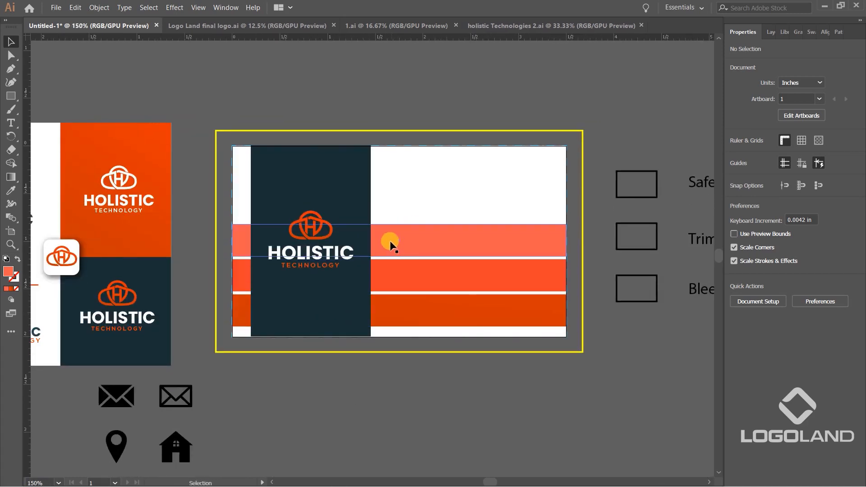
# - Ungroup the set of black contact icons beside the card into separate icons
pyautogui.scroll(-1, 356, 293)
pyautogui.moveTo(329, 321); pyautogui.dragTo(344, 254)
pyautogui.scroll(2, 253, 387)
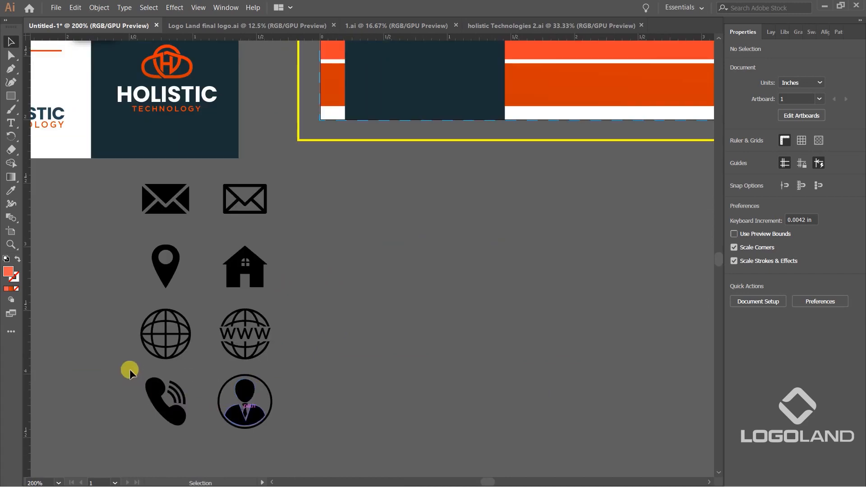
pyautogui.click(176, 419)
pyautogui.click(423, 401)
pyautogui.click(270, 406)
pyautogui.press('ctrl')
pyautogui.click(311, 403)
pyautogui.click(183, 418)
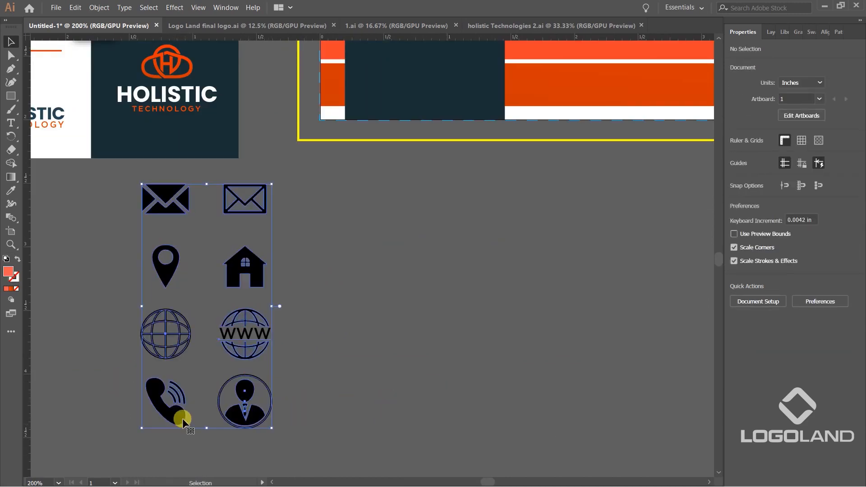
pyautogui.press('ctrl')
pyautogui.click(289, 403)
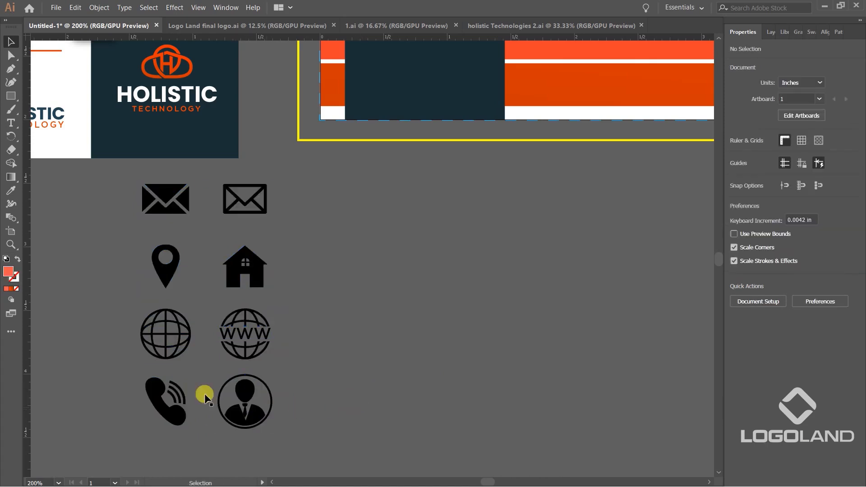
pyautogui.click(182, 420)
pyautogui.moveTo(247, 344); pyautogui.dragTo(301, 337)
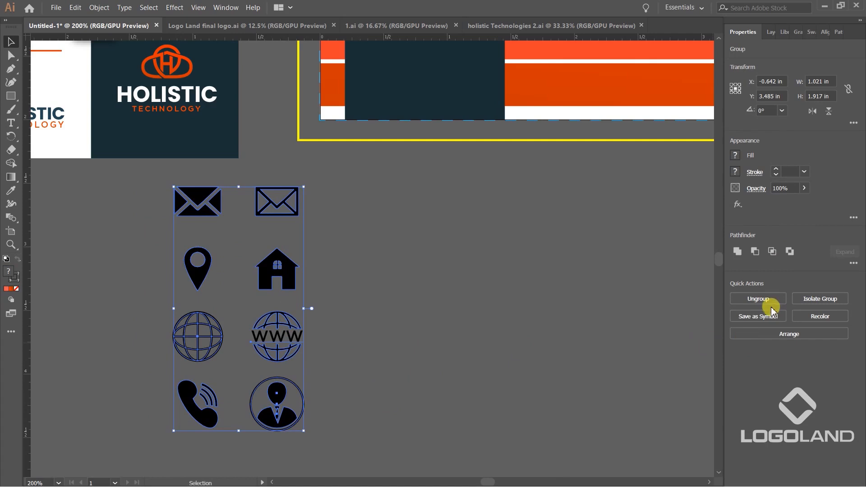
pyautogui.click(757, 299)
pyautogui.click(226, 392)
# - Duplicate the phone icon and the circled person icon into the empty area below the card
pyautogui.click(201, 413)
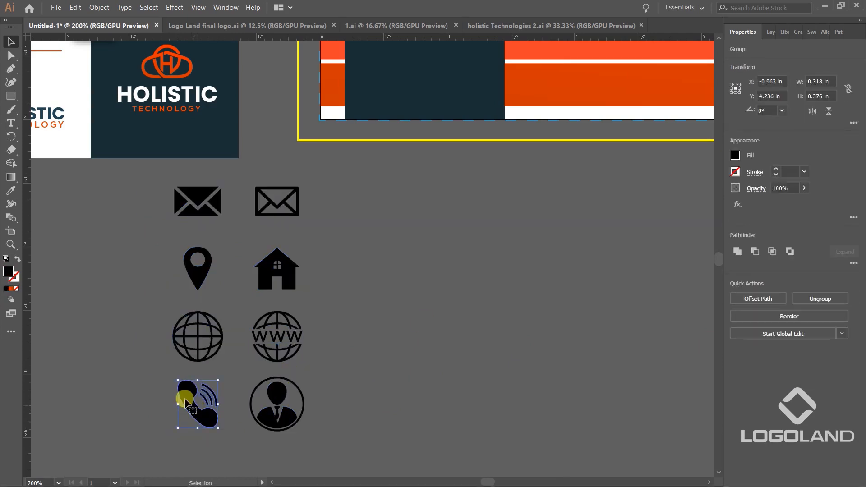
pyautogui.moveTo(202, 415); pyautogui.dragTo(494, 271)
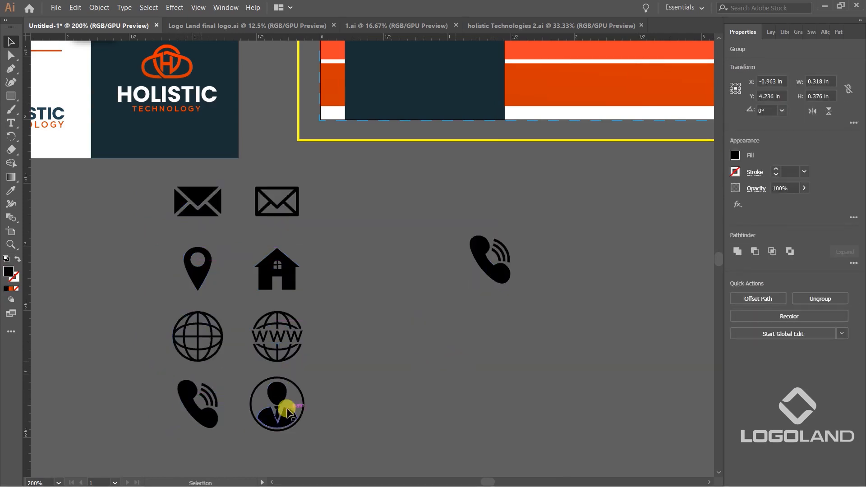
pyautogui.click(293, 393)
pyautogui.moveTo(296, 388); pyautogui.dragTo(615, 257)
pyautogui.click(634, 245)
# - Ungroup the copied person icon away from the phone and delete its head shape
pyautogui.scroll(2, 636, 245)
pyautogui.click(571, 303)
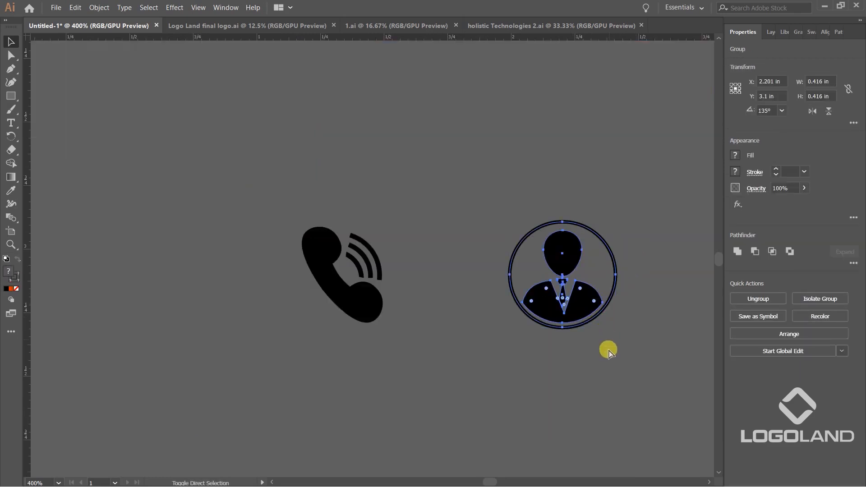
pyautogui.click(607, 345)
pyautogui.moveTo(602, 317); pyautogui.dragTo(510, 410)
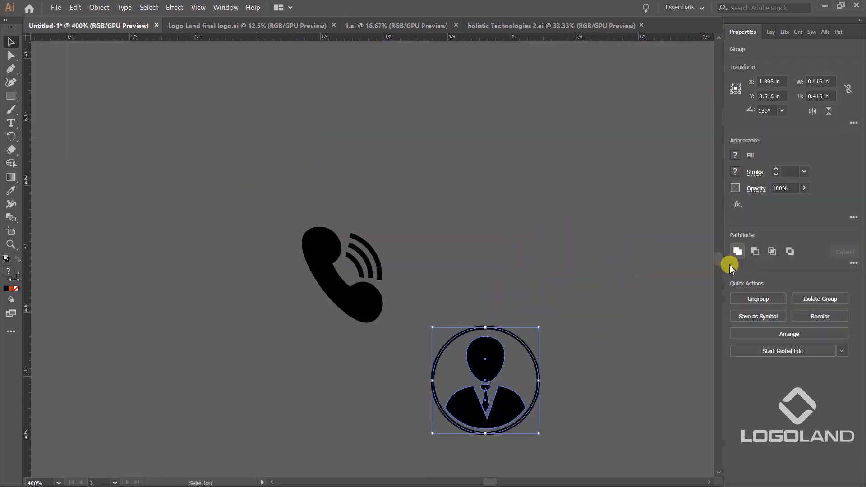
pyautogui.click(754, 298)
pyautogui.click(586, 329)
pyautogui.moveTo(500, 358); pyautogui.dragTo(404, 357)
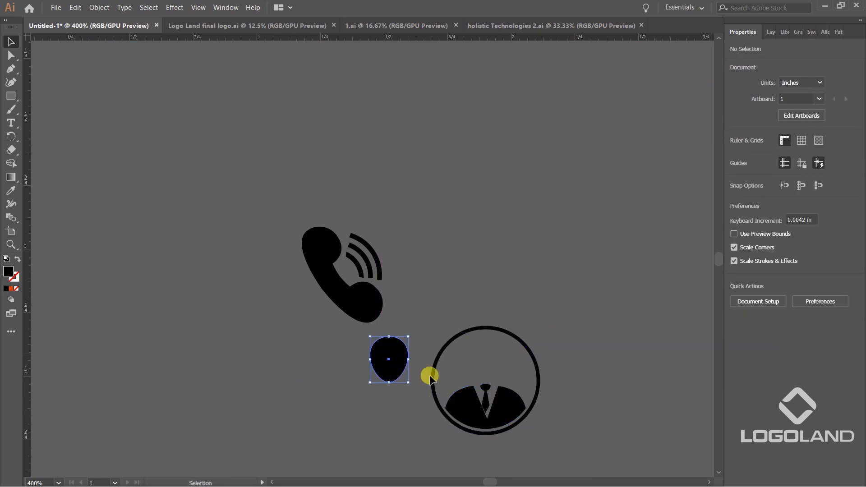
pyautogui.press('Delete')
# - Enlarge the person icon's ring to about 0.55 in around the copied phone icon and center-align both horizontally and vertically
pyautogui.moveTo(523, 343); pyautogui.dragTo(420, 203)
pyautogui.click(405, 226)
pyautogui.click(348, 282)
pyautogui.click(372, 285)
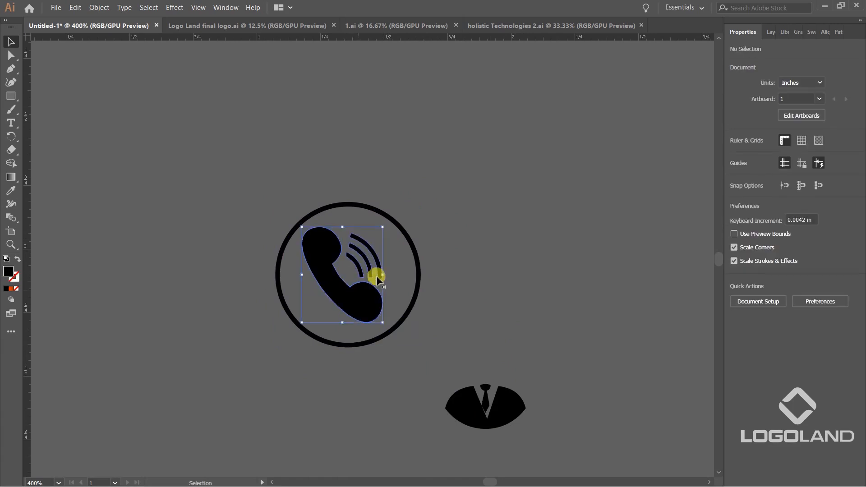
pyautogui.keyDown('shift'); pyautogui.click(414, 246); pyautogui.keyUp('shift')
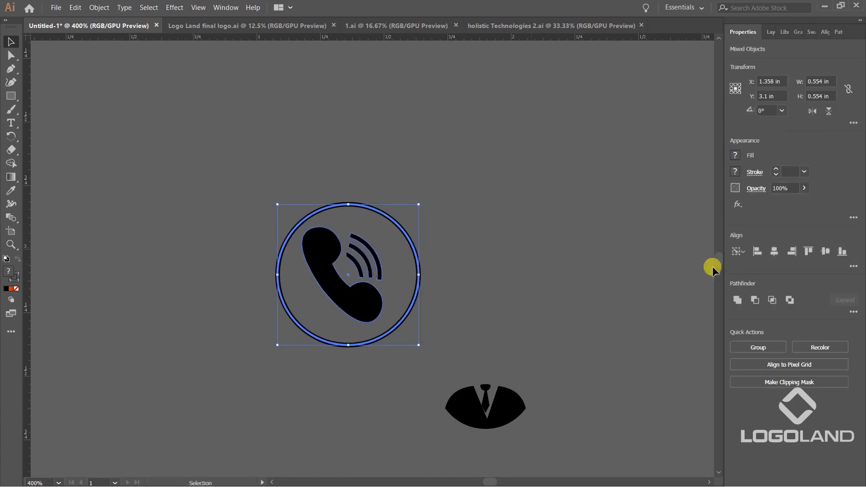
pyautogui.click(768, 255)
pyautogui.click(828, 252)
pyautogui.click(483, 320)
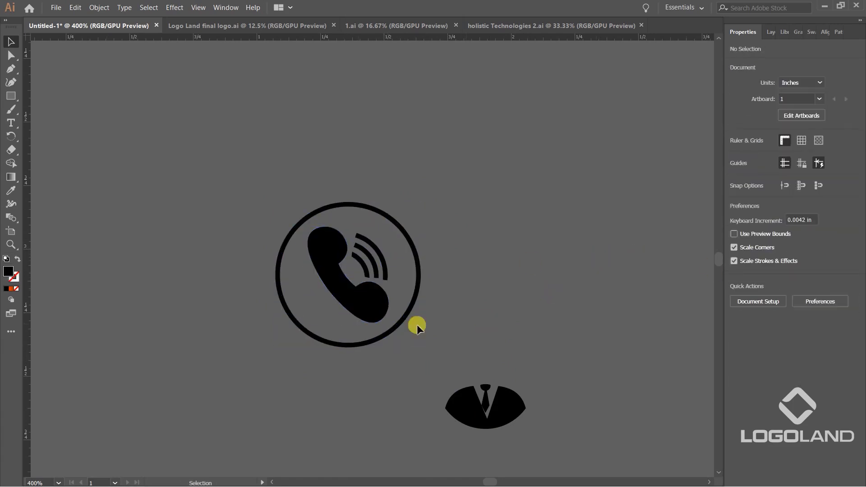
pyautogui.moveTo(363, 310); pyautogui.dragTo(363, 311)
pyautogui.click(467, 298)
# - Move the ringed phone icon up to just below the card's bottom edge
pyautogui.scroll(-3, 468, 299)
pyautogui.moveTo(470, 341); pyautogui.dragTo(429, 406)
pyautogui.moveTo(513, 351); pyautogui.dragTo(443, 461)
pyautogui.moveTo(305, 363); pyautogui.dragTo(510, 363)
pyautogui.click(395, 416)
pyautogui.click(581, 376)
# - Color the phone icon's ring white and swap its stroke and fill to make a solid white circle
pyautogui.scroll(3, 582, 377)
pyautogui.click(433, 277)
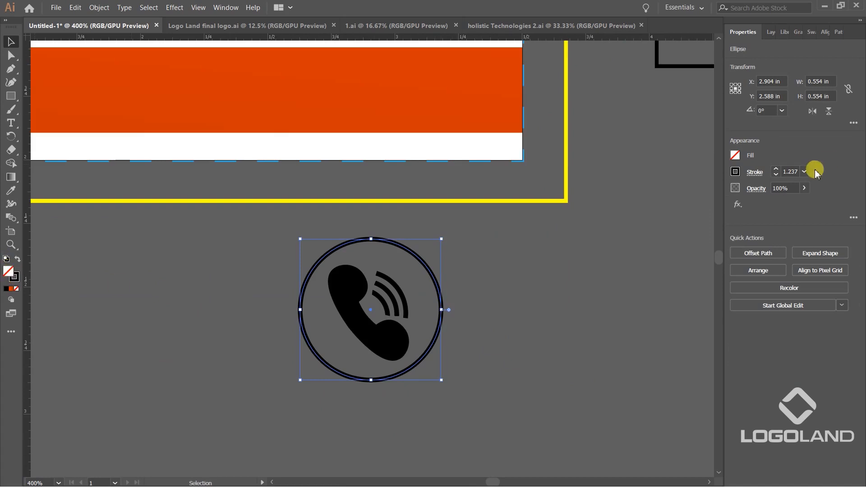
pyautogui.click(736, 155)
pyautogui.click(740, 171)
pyautogui.click(628, 212)
pyautogui.click(519, 315)
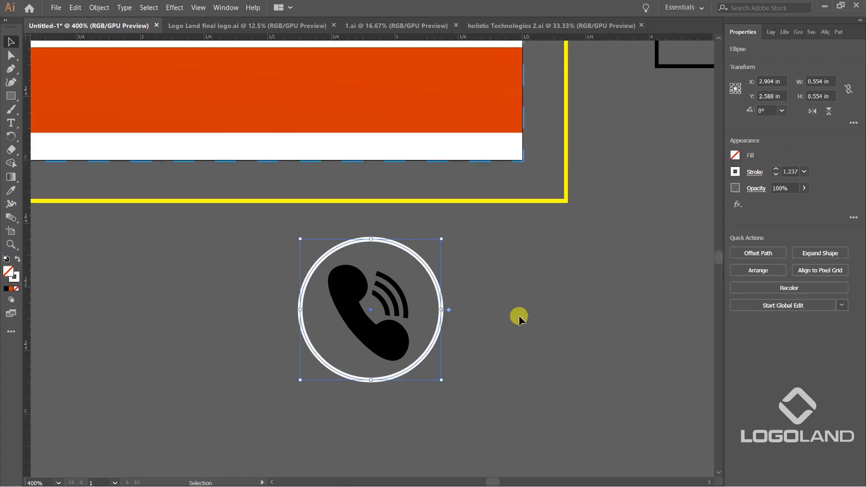
pyautogui.click(415, 255)
pyautogui.hotkey('shift', 'x')
pyautogui.click(499, 299)
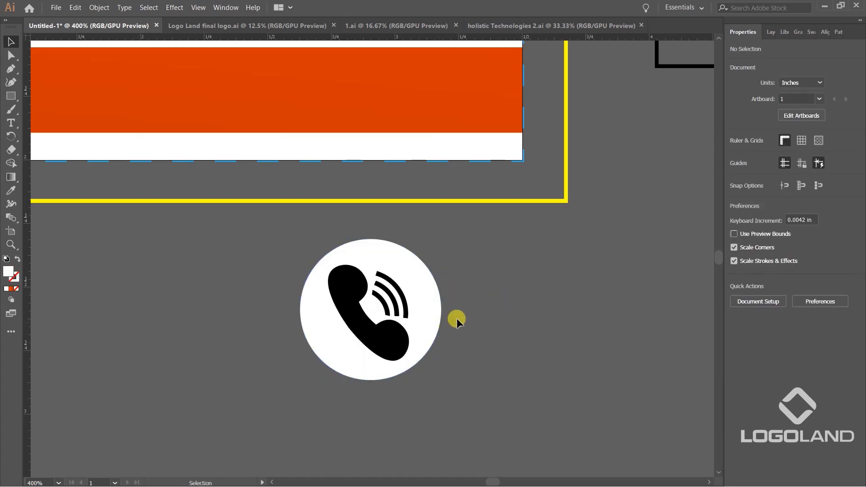
# - Scale down the phone icon with its white circle and place it on the top bar beside the navy panel
pyautogui.moveTo(302, 291); pyautogui.dragTo(444, 375)
pyautogui.scroll(-2, 433, 344)
pyautogui.moveTo(469, 329); pyautogui.dragTo(561, 357)
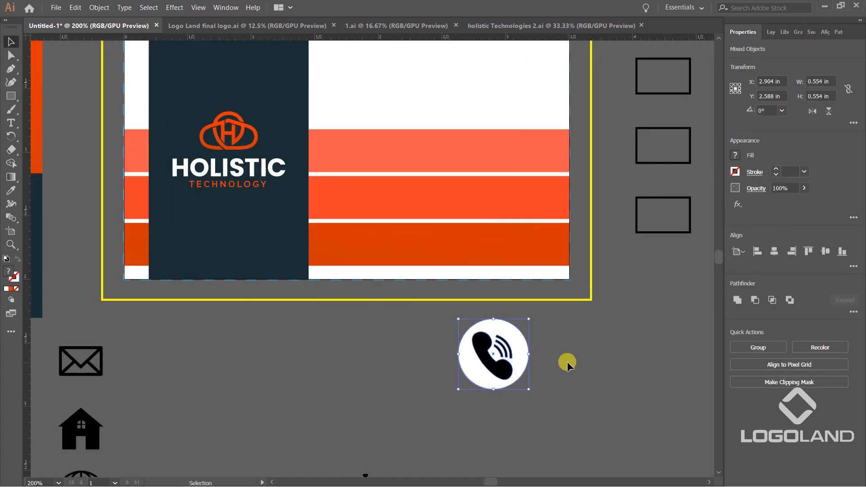
pyautogui.moveTo(528, 320); pyautogui.dragTo(345, 158)
pyautogui.scroll(5, 345, 158)
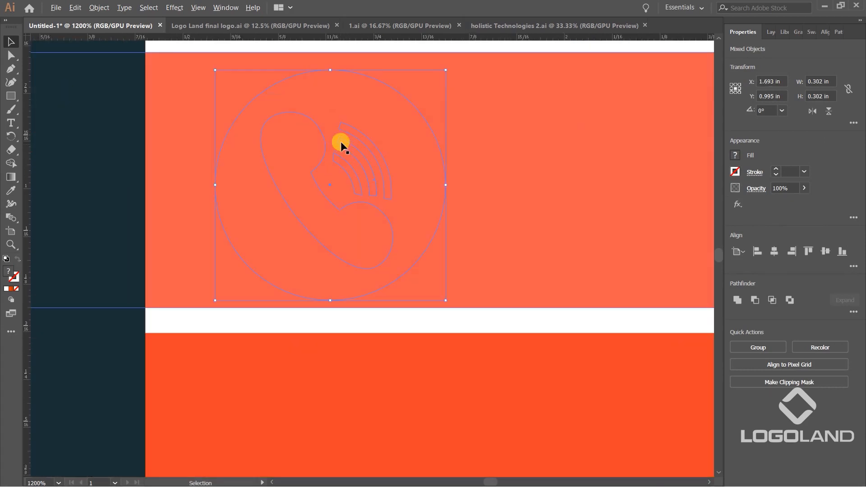
pyautogui.moveTo(447, 70); pyautogui.dragTo(412, 95)
pyautogui.scroll(-4, 371, 186)
pyautogui.click(525, 449)
# - Fill the phone handset with the top bar's coral color using the Eyedropper
pyautogui.scroll(1, 405, 211)
pyautogui.moveTo(347, 190); pyautogui.dragTo(345, 155)
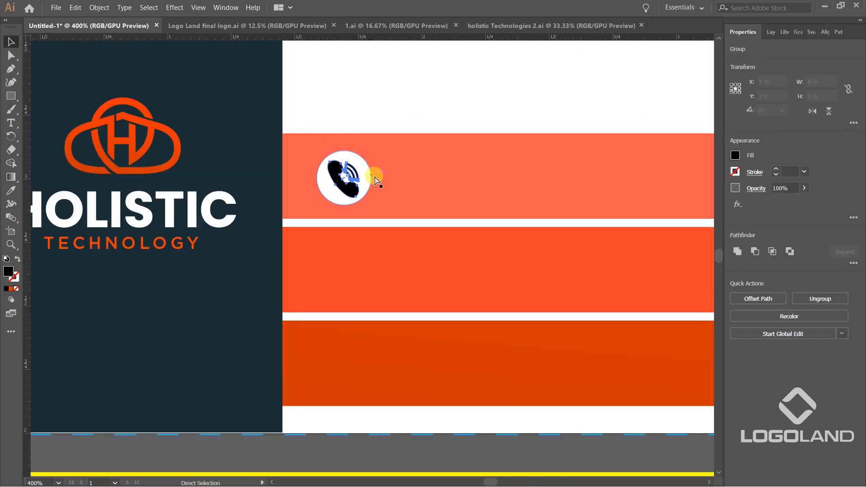
pyautogui.hotkey('ctrl', 'z')
pyautogui.scroll(2, 354, 169)
pyautogui.click(423, 168)
pyautogui.scroll(-4, 410, 170)
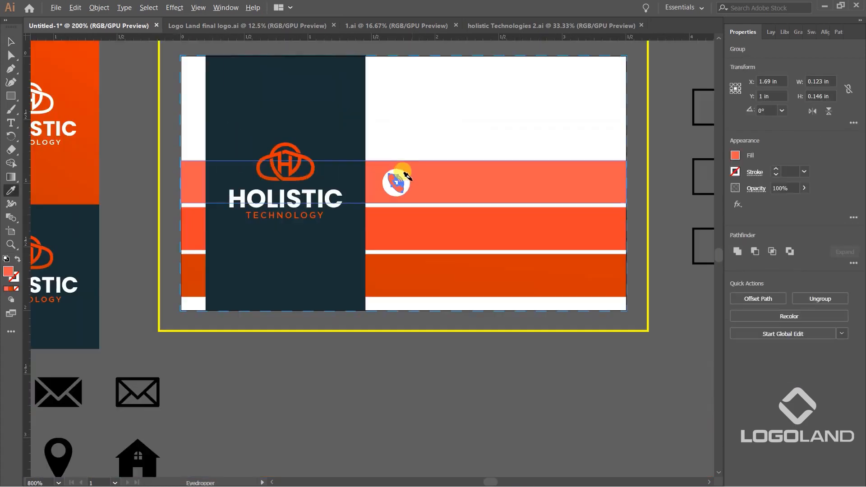
pyautogui.click(515, 383)
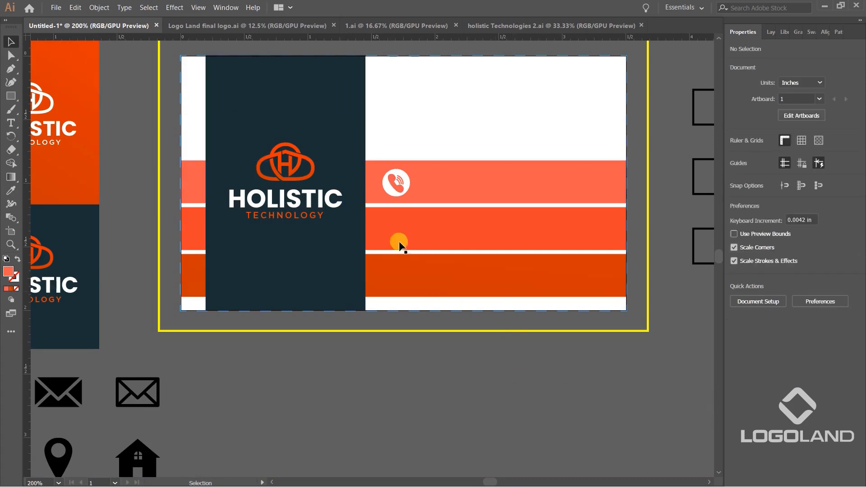
# - Fill the phone handset with the navy panel's color using the Eyedropper
pyautogui.scroll(3, 447, 187)
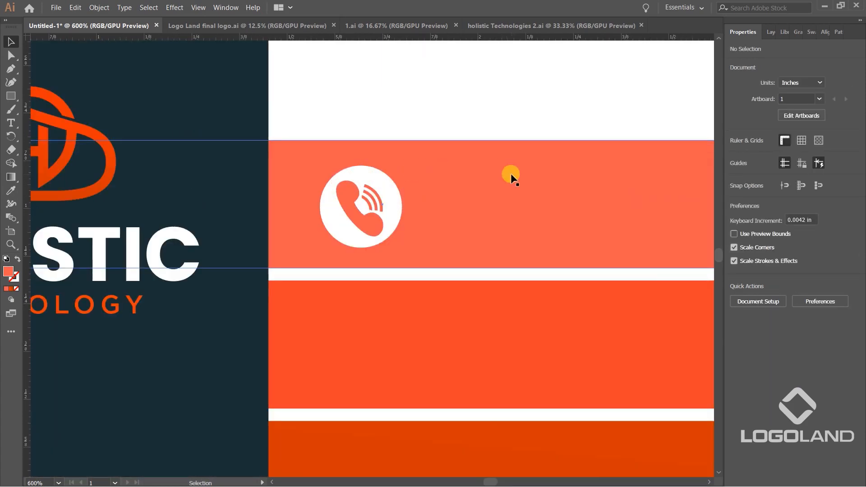
pyautogui.click(371, 220)
pyautogui.press('i')
pyautogui.click(255, 148)
pyautogui.scroll(-3, 342, 201)
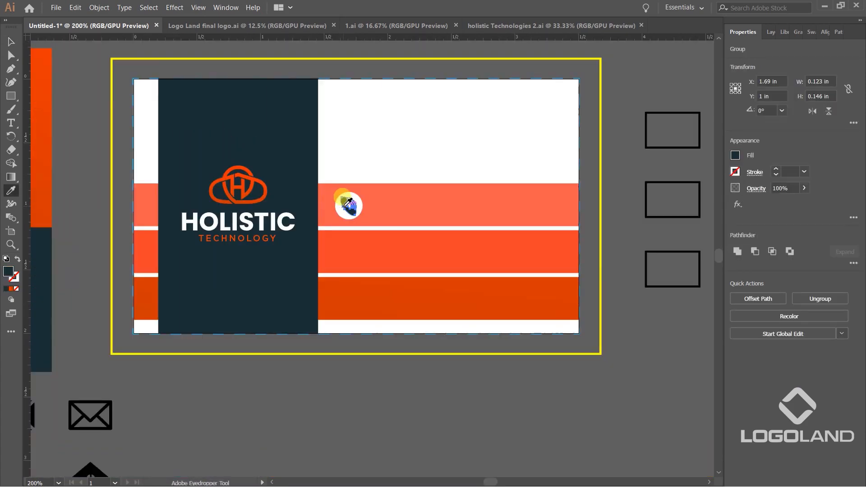
# - Copy the white circle behind the phone icon onto the middle and bottom bars, stacked in line below the phone
pyautogui.press('v')
pyautogui.click(409, 428)
pyautogui.moveTo(408, 428); pyautogui.dragTo(434, 416)
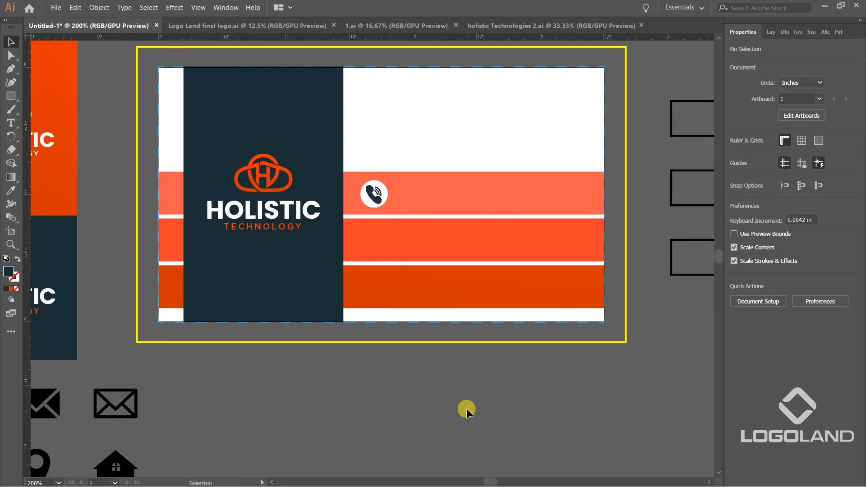
pyautogui.scroll(2, 408, 181)
pyautogui.moveTo(371, 227); pyautogui.dragTo(375, 318)
pyautogui.moveTo(405, 349); pyautogui.dragTo(401, 240)
pyautogui.moveTo(395, 205); pyautogui.dragTo(392, 293)
pyautogui.scroll(-2, 393, 293)
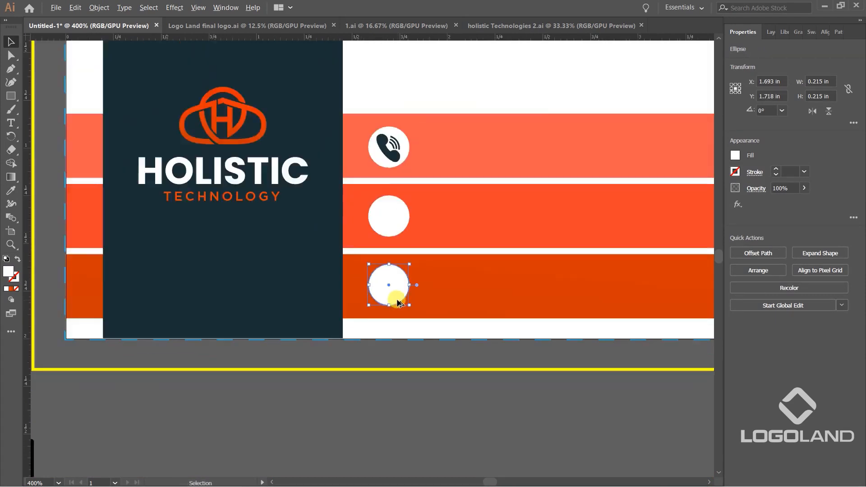
# - Center the copied white circles vertically on the bottom and middle bars
pyautogui.click(469, 292)
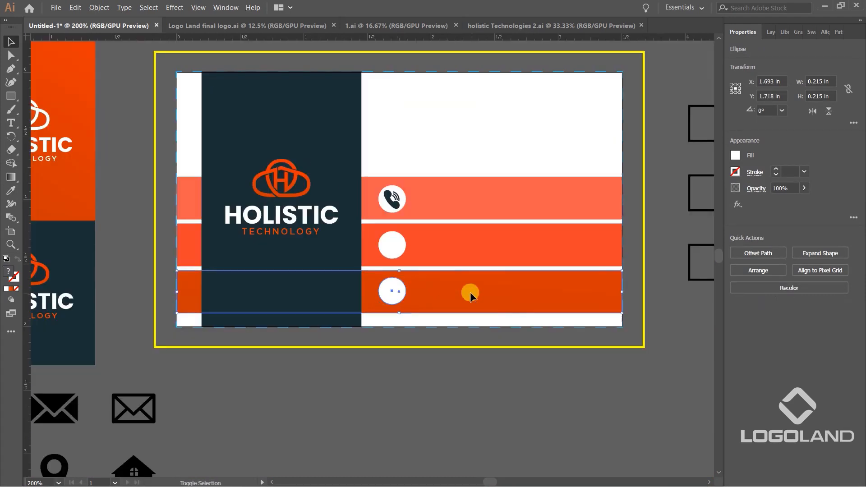
pyautogui.click(456, 415)
pyautogui.click(392, 244)
pyautogui.keyDown('shift'); pyautogui.click(576, 238); pyautogui.keyUp('shift')
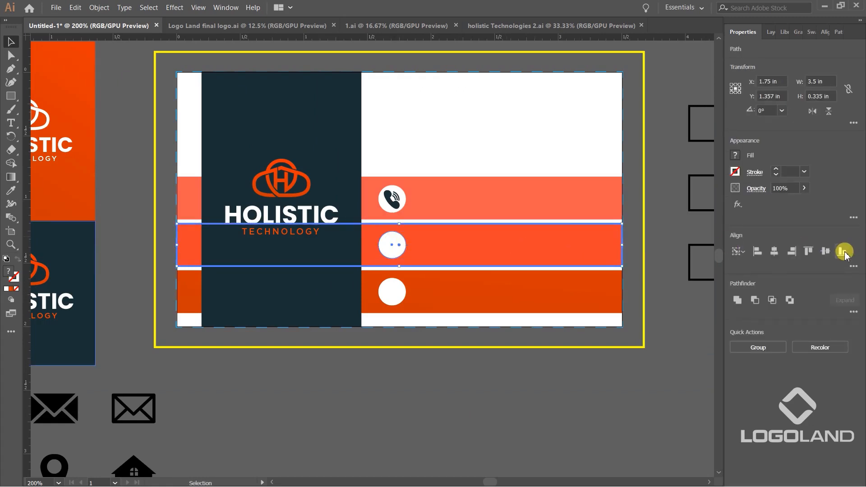
pyautogui.click(519, 416)
# - Copy the solid envelope icon onto the middle bar and bring it in front of the bar
pyautogui.scroll(-1, 453, 397)
pyautogui.moveTo(416, 399); pyautogui.dragTo(474, 267)
pyautogui.moveTo(225, 278); pyautogui.dragTo(577, 469)
pyautogui.scroll(2, 570, 274)
pyautogui.moveTo(498, 444); pyautogui.dragTo(477, 196)
pyautogui.scroll(3, 477, 196)
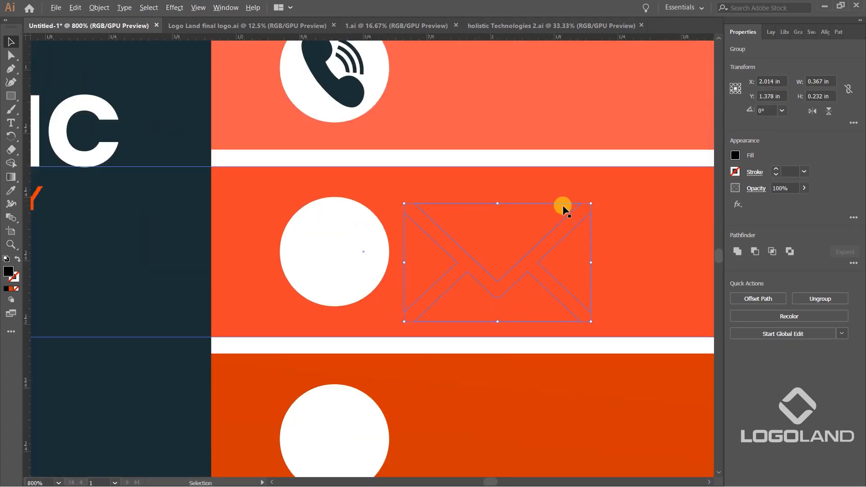
pyautogui.hotkey('ctrl', 'shift', ']')
pyautogui.press('Delete')
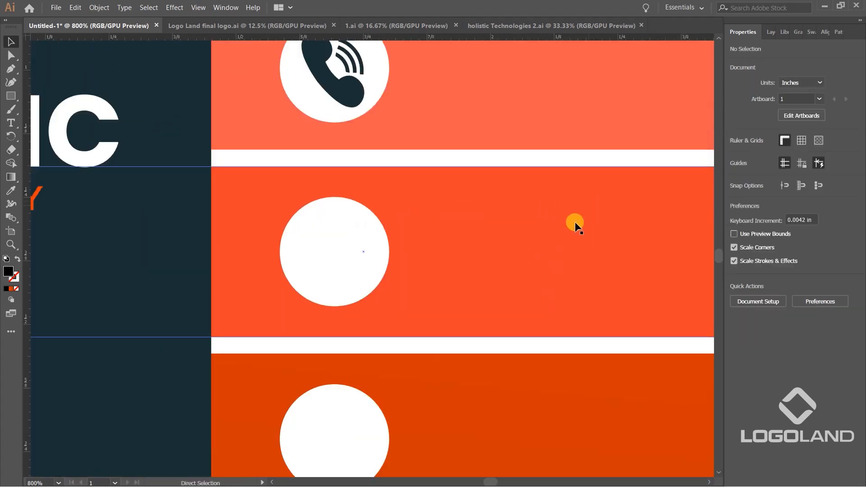
pyautogui.hotkey('ctrl', 'z')
# - Scale down the envelope and center it horizontally and vertically inside the middle bar's white circle
pyautogui.moveTo(591, 202); pyautogui.dragTo(529, 242)
pyautogui.moveTo(500, 250); pyautogui.dragTo(337, 245)
pyautogui.keyDown('shift'); pyautogui.click(375, 219); pyautogui.keyUp('shift')
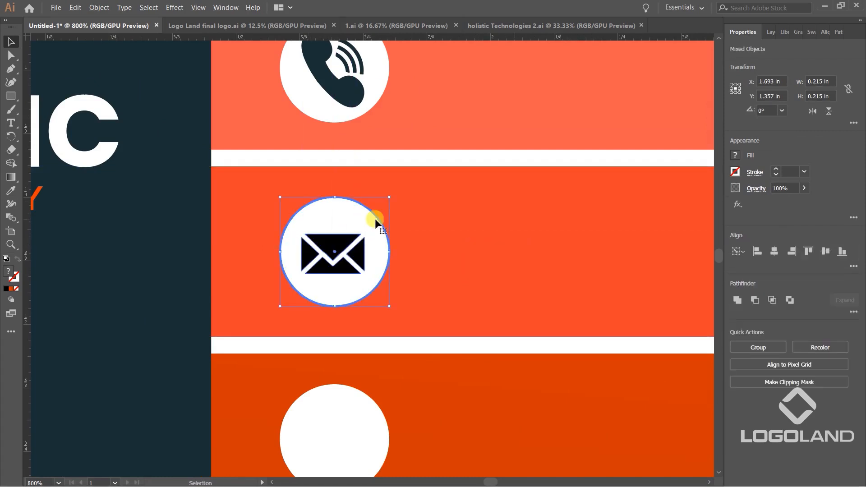
pyautogui.click(774, 251)
pyautogui.click(825, 252)
pyautogui.scroll(-3, 367, 261)
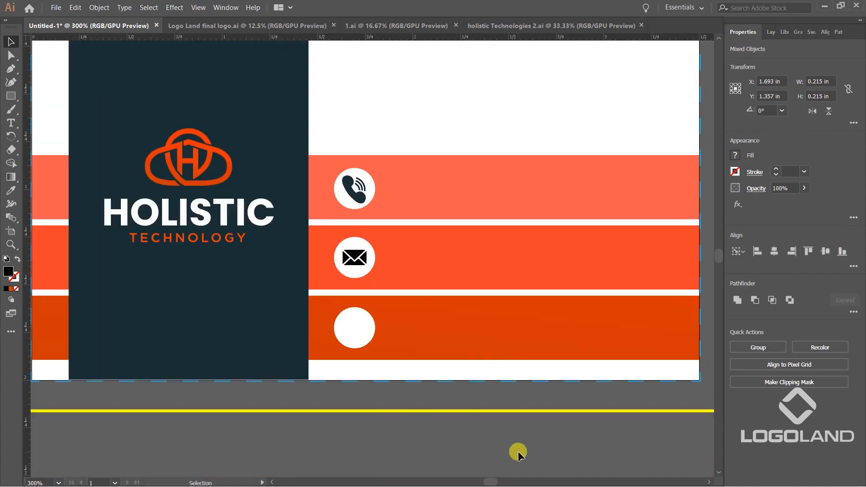
pyautogui.click(517, 451)
# - Shrink the phone handset proportionally to about 0.1 in wide inside its white circle
pyautogui.scroll(2, 322, 180)
pyautogui.click(363, 201)
pyautogui.scroll(3, 364, 162)
pyautogui.moveTo(420, 218); pyautogui.dragTo(410, 228)
pyautogui.scroll(-4, 410, 228)
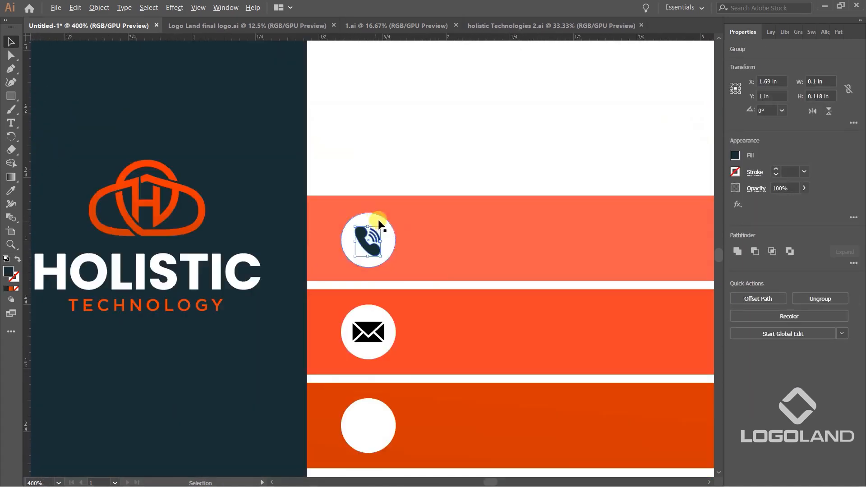
pyautogui.scroll(-2, 375, 225)
pyautogui.click(535, 467)
# - Copy the location pin icon onto the bottom bar's white circle and place it in front
pyautogui.moveTo(494, 452); pyautogui.dragTo(577, 367)
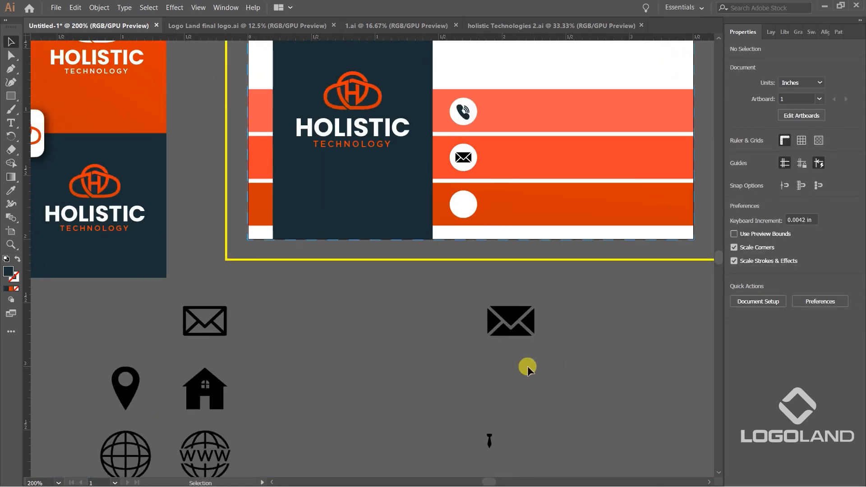
pyautogui.scroll(-1, 443, 349)
pyautogui.moveTo(205, 386); pyautogui.dragTo(659, 402)
pyautogui.scroll(2, 650, 323)
pyautogui.moveTo(654, 352); pyautogui.dragTo(260, 236)
pyautogui.scroll(5, 259, 236)
pyautogui.press('Delete')
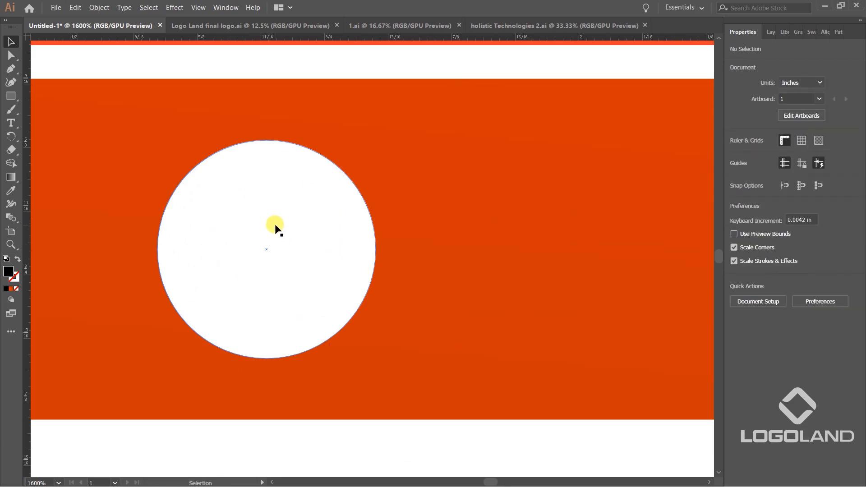
pyautogui.hotkey('ctrl', 'f')
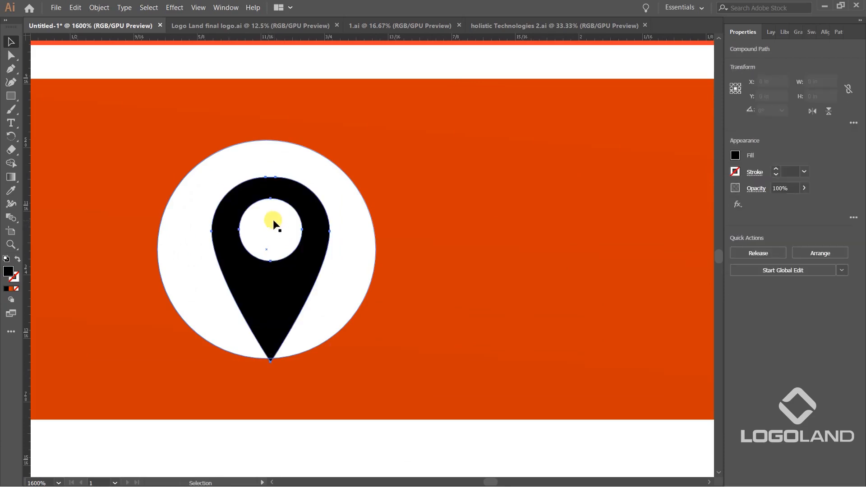
pyautogui.click(74, 7)
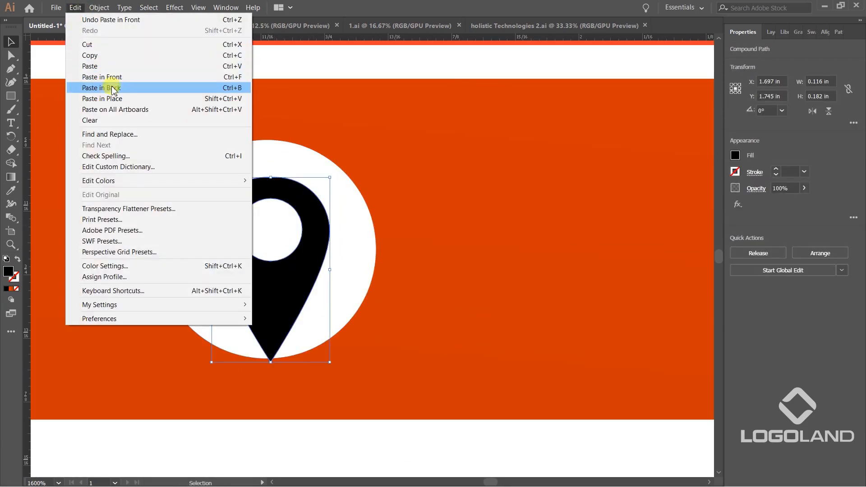
pyautogui.click(112, 88)
# - Scale down the location pin and center it horizontally and vertically in the bottom bar's white circle
pyautogui.moveTo(330, 176); pyautogui.dragTo(310, 197)
pyautogui.moveTo(277, 267); pyautogui.dragTo(266, 244)
pyautogui.keyDown('shift'); pyautogui.click(363, 230); pyautogui.keyUp('shift')
pyautogui.click(365, 232)
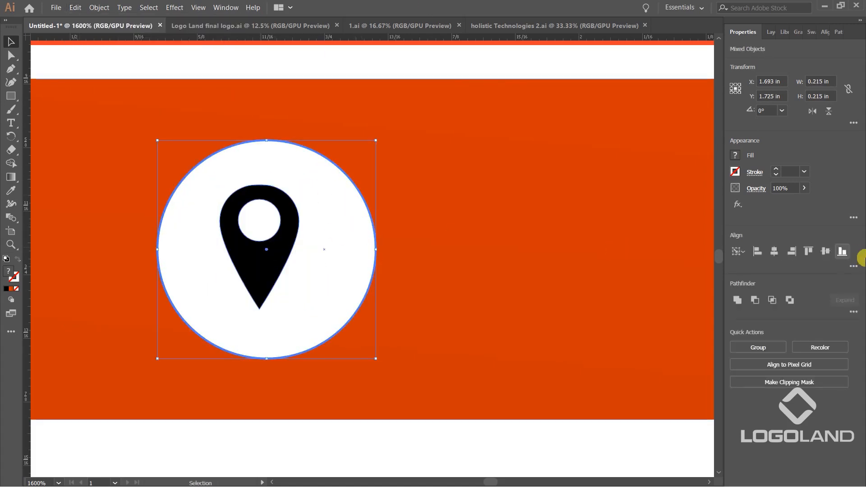
pyautogui.click(777, 251)
pyautogui.click(826, 251)
pyautogui.scroll(-4, 379, 236)
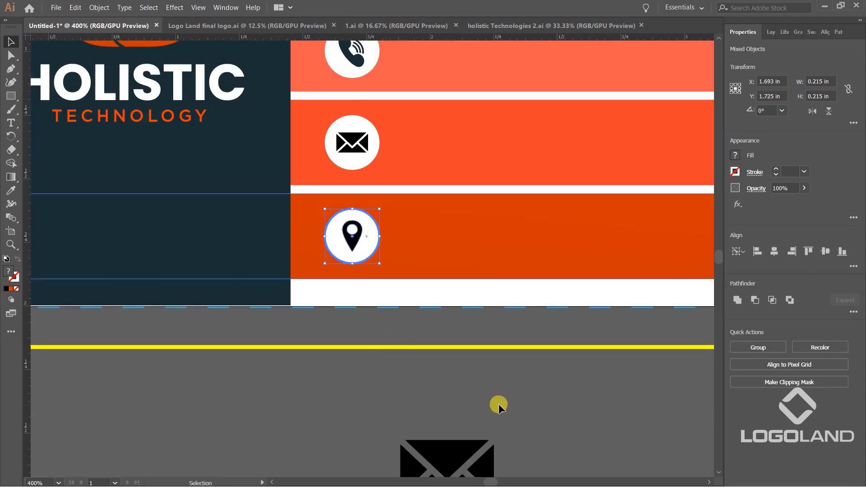
pyautogui.click(499, 404)
# - Copy the circled person icon onto the white area above the phone icon and bring it to the front
pyautogui.scroll(-2, 369, 217)
pyautogui.moveTo(445, 179); pyautogui.dragTo(383, 259)
pyautogui.moveTo(411, 173); pyautogui.dragTo(416, 226)
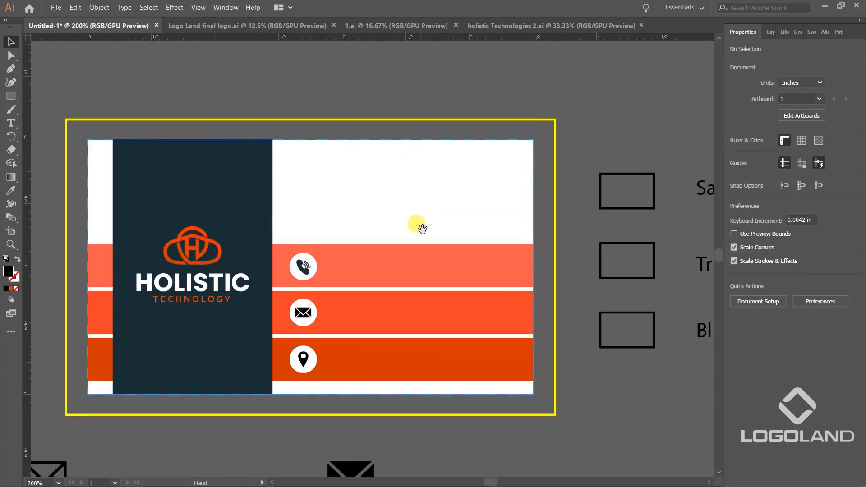
pyautogui.moveTo(303, 313); pyautogui.dragTo(421, 174)
pyautogui.scroll(-1, 369, 208)
pyautogui.moveTo(281, 410); pyautogui.dragTo(315, 335)
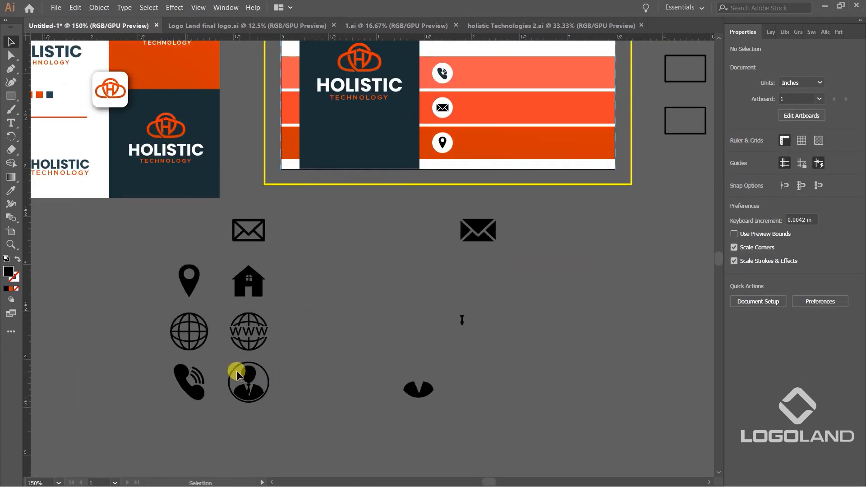
pyautogui.moveTo(247, 394); pyautogui.dragTo(540, 280)
pyautogui.scroll(1, 578, 284)
pyautogui.moveTo(597, 273); pyautogui.dragTo(605, 397)
pyautogui.moveTo(570, 371); pyautogui.dragTo(400, 101)
pyautogui.scroll(4, 420, 91)
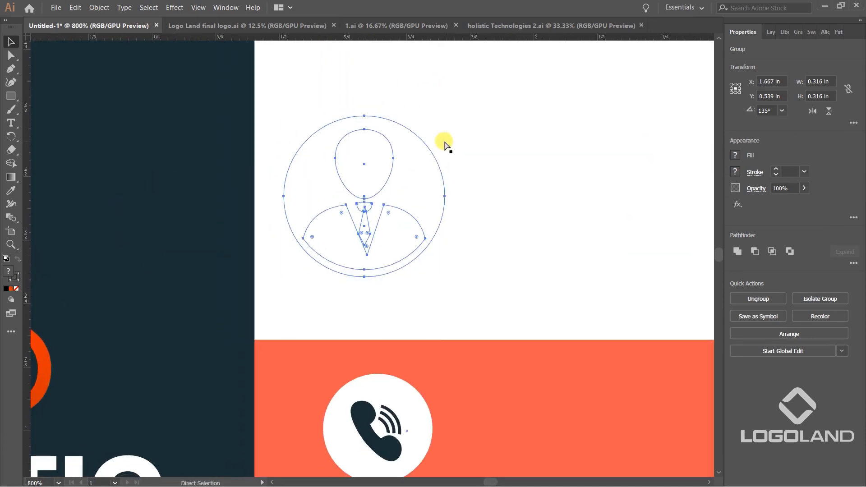
pyautogui.hotkey('ctrl', 'z')
pyautogui.scroll(-3, 421, 151)
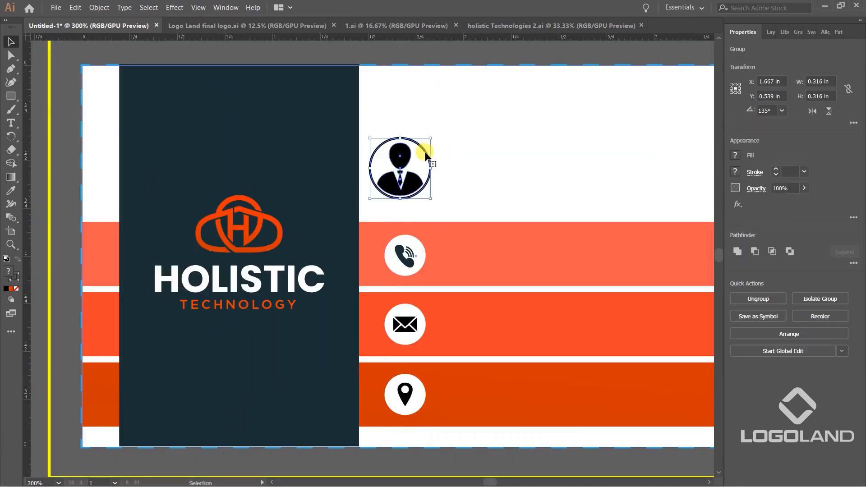
# - Scale the circled person icon down proportionally to about 0.22 in wide
pyautogui.scroll(-3, 424, 154)
pyautogui.scroll(4, 458, 178)
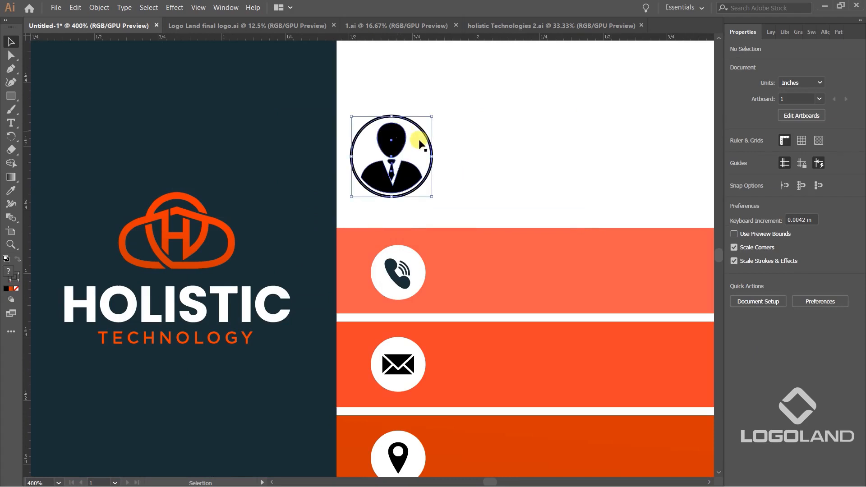
pyautogui.scroll(2, 413, 131)
pyautogui.click(428, 148)
pyautogui.click(377, 149)
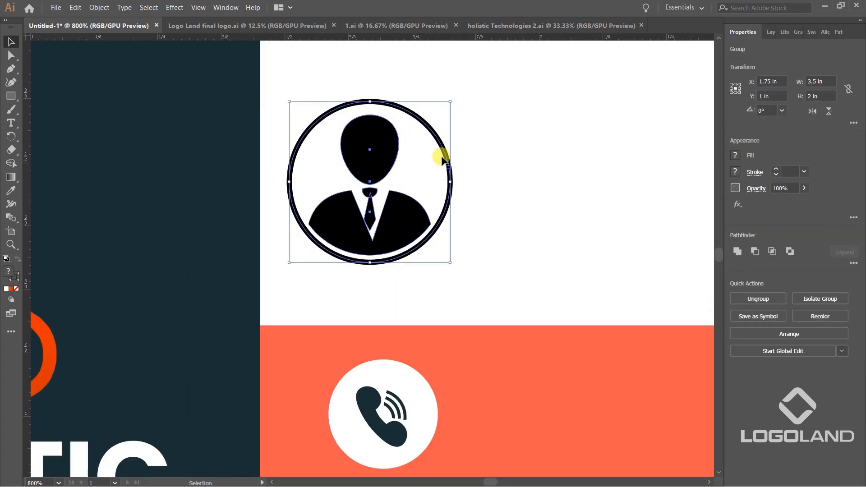
pyautogui.moveTo(451, 100); pyautogui.dragTo(421, 131)
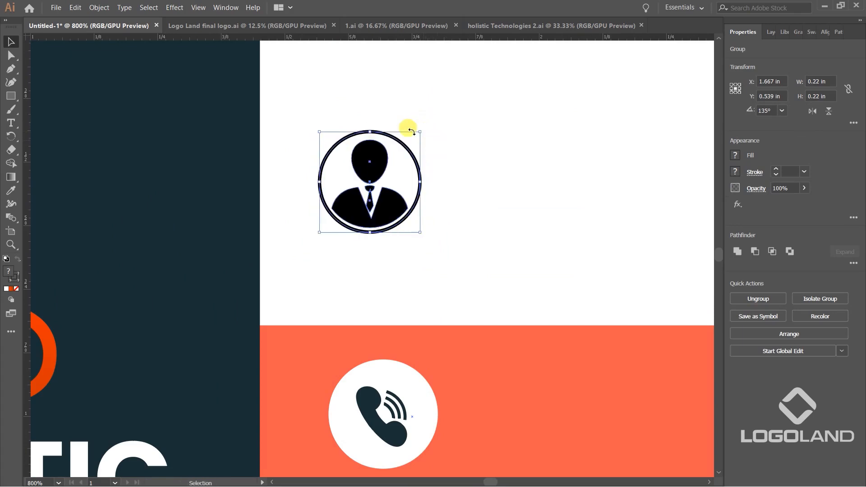
pyautogui.scroll(-4, 388, 129)
pyautogui.click(540, 383)
# - Enlarge the circled person icon slightly
pyautogui.scroll(3, 397, 136)
pyautogui.click(364, 155)
pyautogui.moveTo(402, 127); pyautogui.dragTo(406, 122)
pyautogui.scroll(-4, 375, 115)
pyautogui.click(467, 262)
pyautogui.moveTo(438, 190); pyautogui.dragTo(442, 252)
# - Add the cardholder's full name in capitals as a text line and place it beside the person icon
pyautogui.scroll(2, 442, 255)
pyautogui.hscroll(2, 458, 247)
pyautogui.scroll(2, 406, 174)
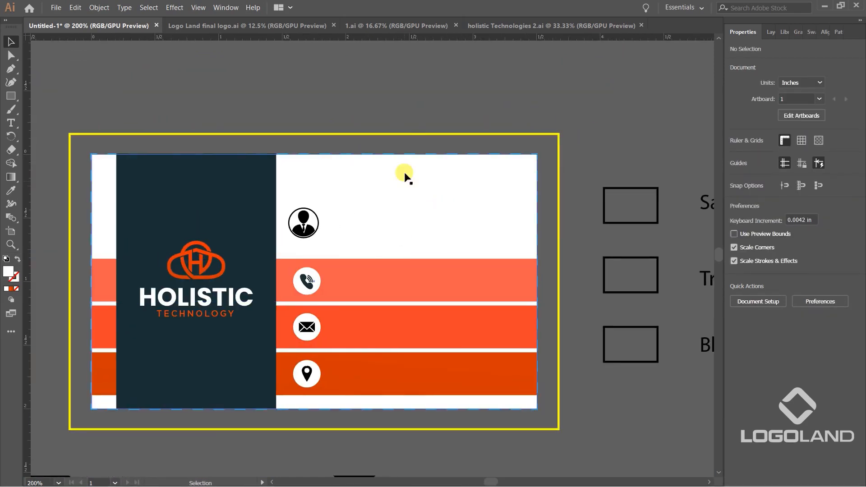
pyautogui.click(11, 123)
pyautogui.click(318, 93)
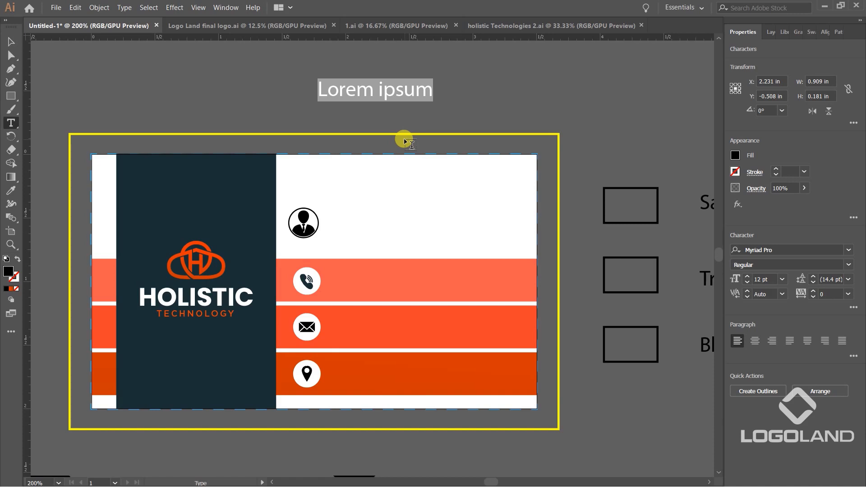
pyautogui.write('AN')
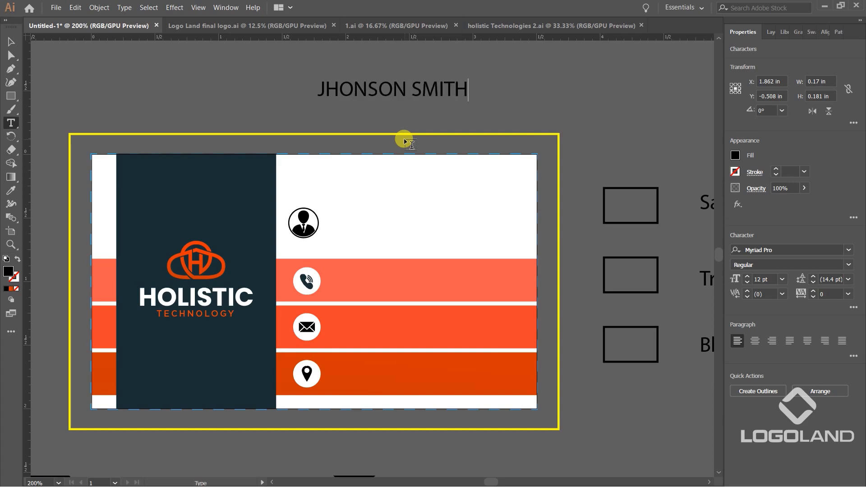
pyautogui.click(10, 41)
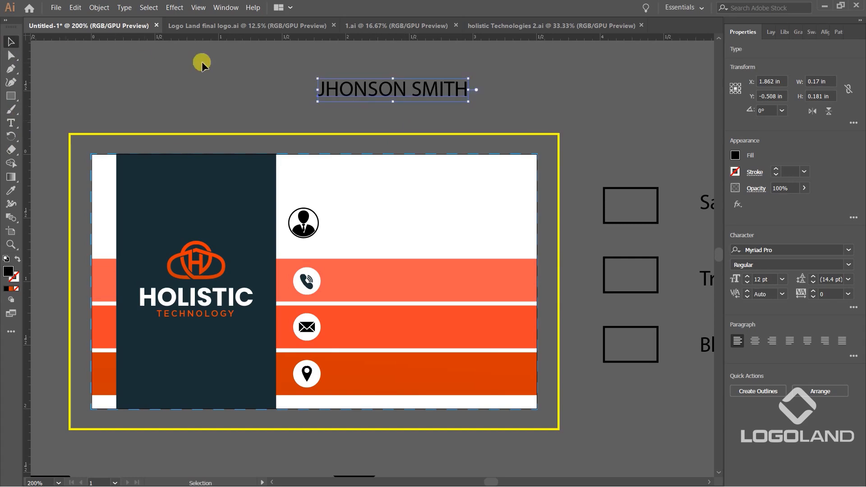
pyautogui.click(202, 65)
pyautogui.moveTo(430, 93); pyautogui.dragTo(441, 226)
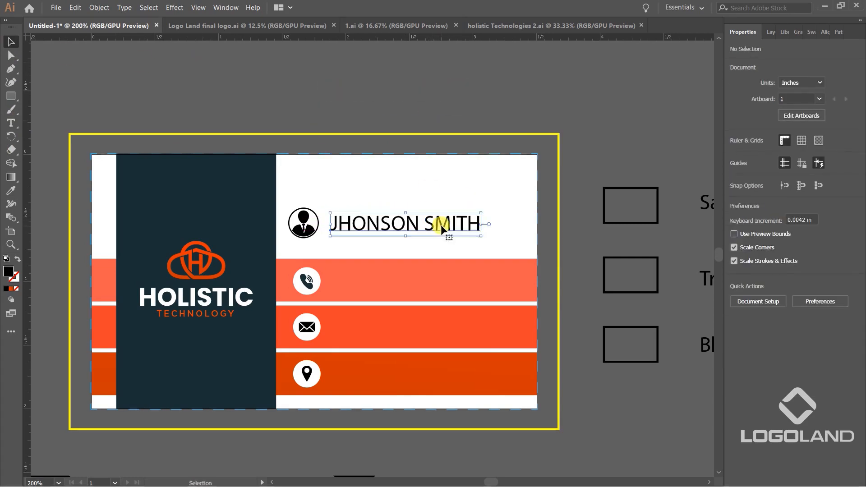
# - Set the cardholder name's font to Poppins SemiBold
pyautogui.scroll(1, 458, 216)
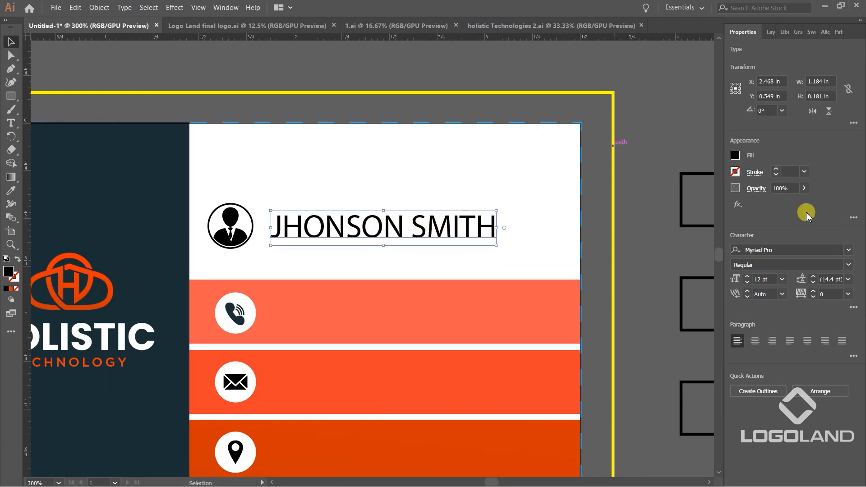
pyautogui.click(795, 250)
pyautogui.write('POP')
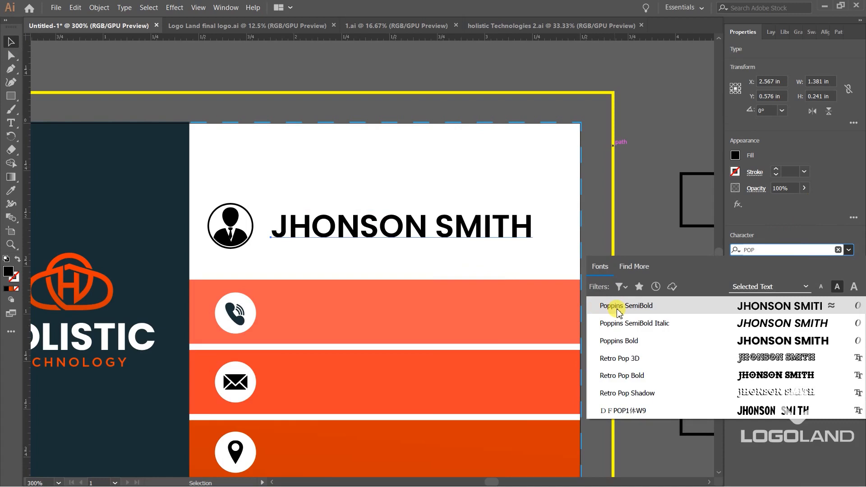
pyautogui.click(616, 310)
# - Try other Poppins styles on the surname alone and reapply Poppins SemiBold
pyautogui.doubleClick(481, 234)
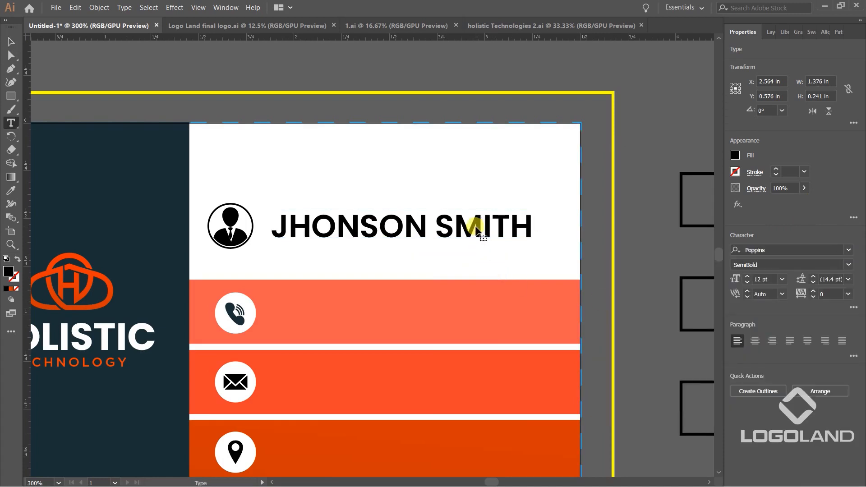
pyautogui.doubleClick(434, 218)
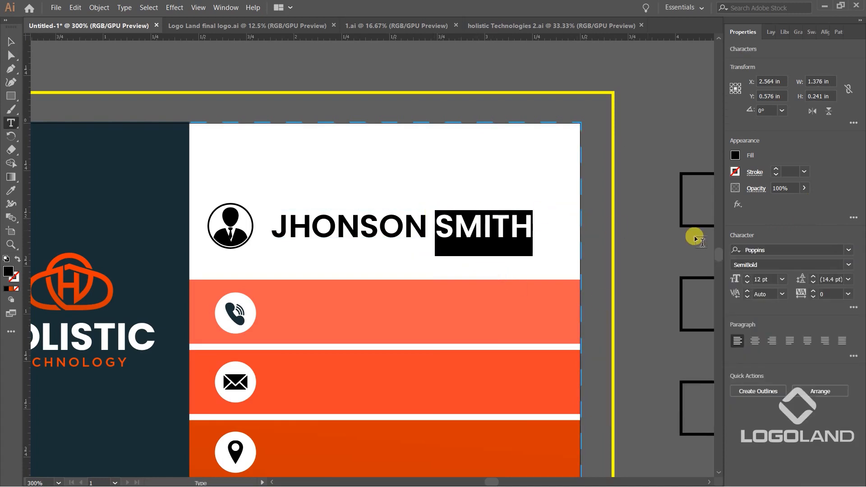
pyautogui.click(849, 267)
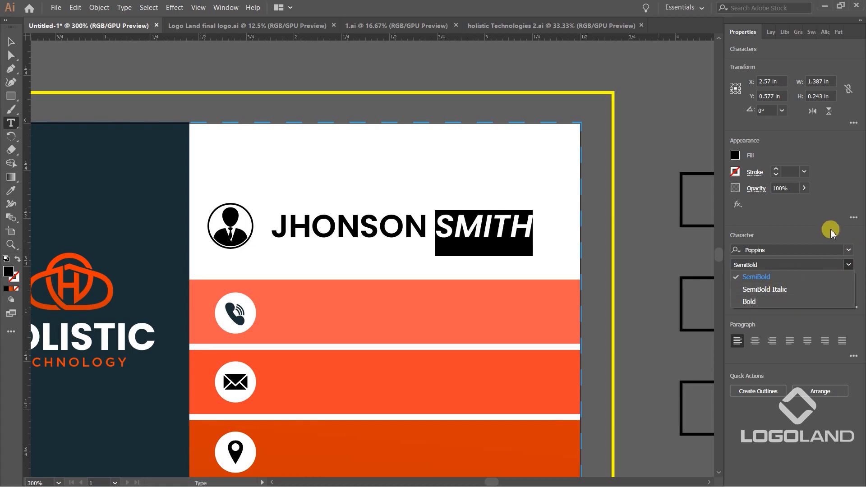
pyautogui.click(790, 249)
pyautogui.click(784, 250)
pyautogui.write('PO')
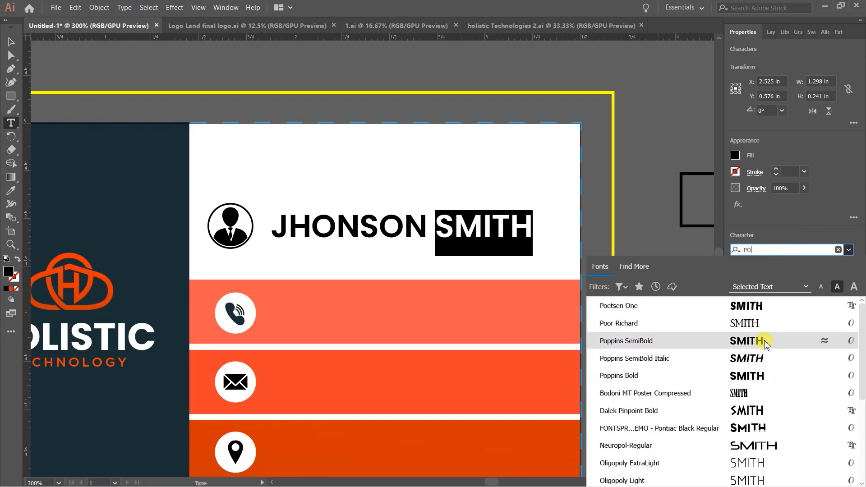
pyautogui.click(762, 341)
pyautogui.click(11, 41)
pyautogui.click(355, 84)
# - Set the whole cardholder name's font to GothamNarrow-Bold
pyautogui.click(426, 236)
pyautogui.click(775, 250)
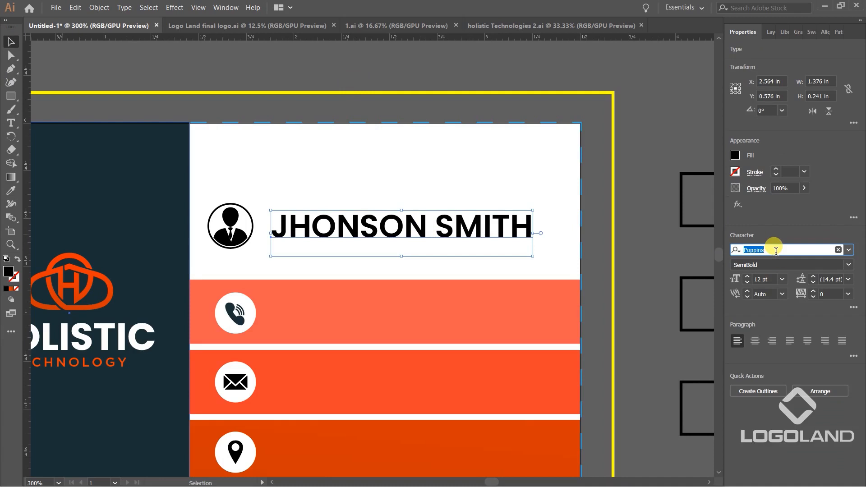
pyautogui.write('GOTHA')
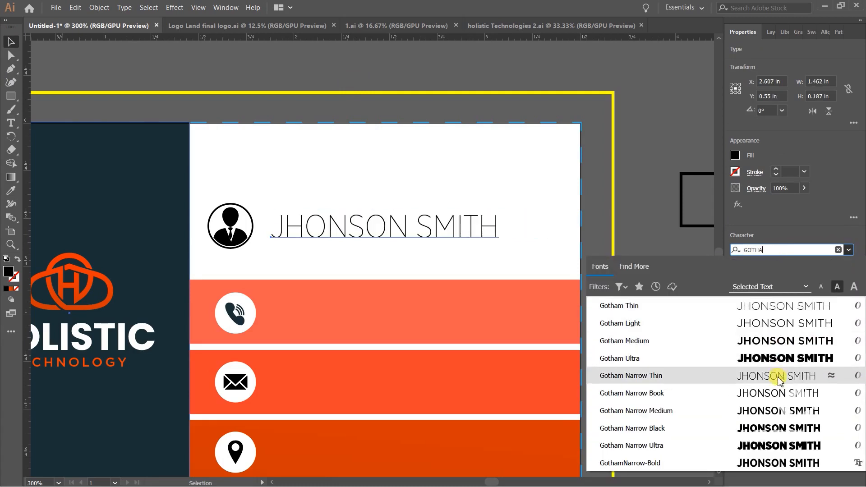
pyautogui.click(782, 463)
# - Set only the cardholder's surname in Gotham Medium, keeping the first name bold
pyautogui.doubleClick(428, 228)
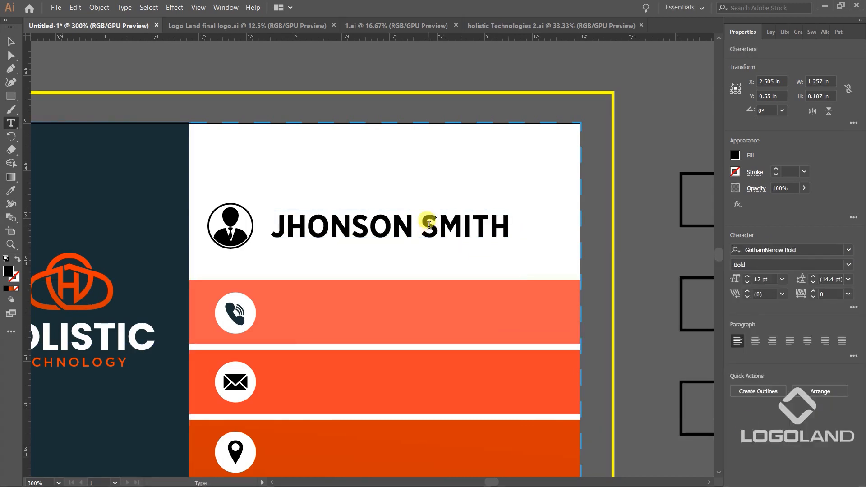
pyautogui.doubleClick(425, 224)
pyautogui.click(848, 264)
pyautogui.click(810, 244)
pyautogui.click(812, 250)
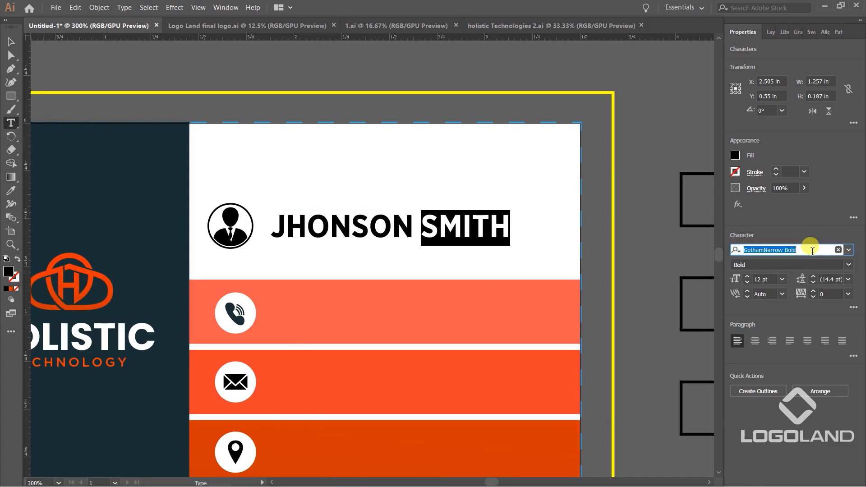
pyautogui.write('GOTH')
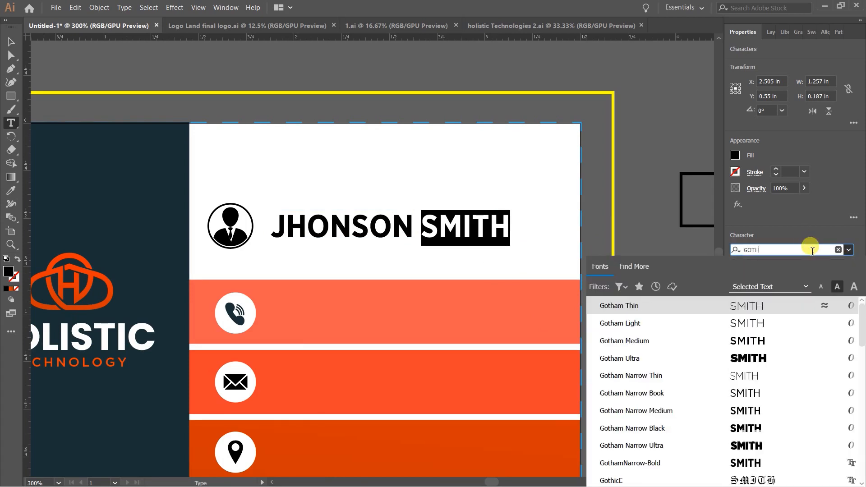
pyautogui.click(750, 340)
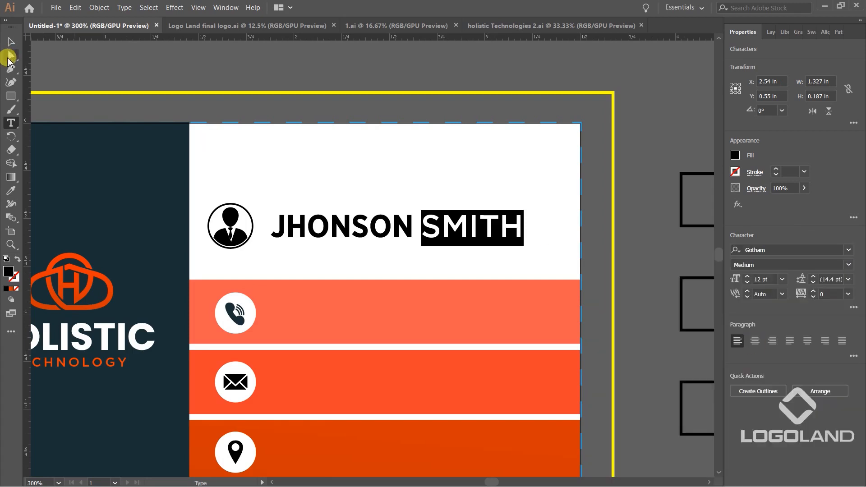
pyautogui.click(10, 42)
pyautogui.click(299, 71)
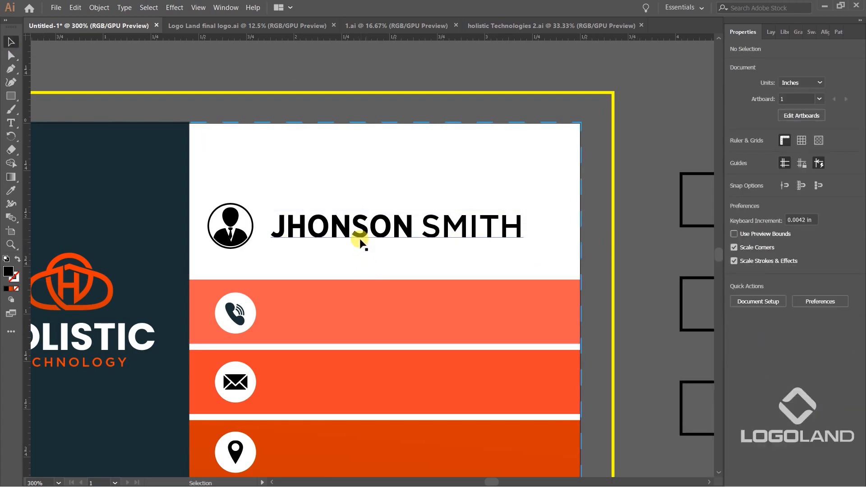
# - Nudge the cardholder name slightly closer to the circled person icon
pyautogui.moveTo(466, 257); pyautogui.dragTo(468, 253)
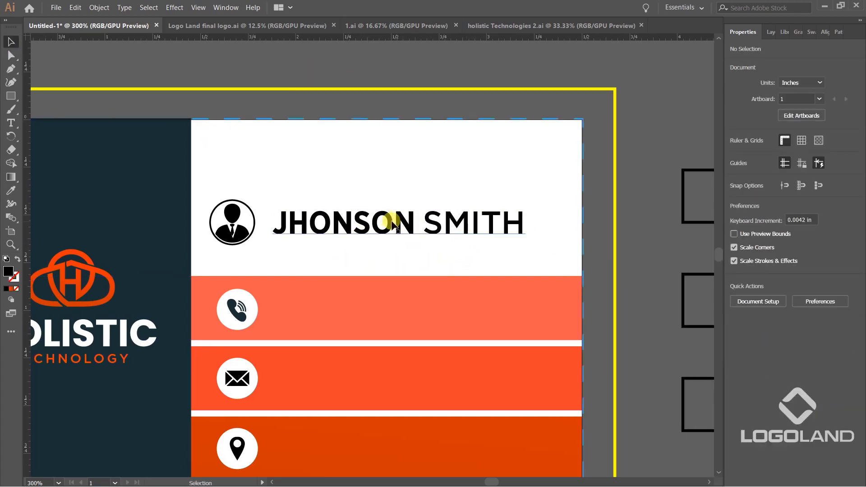
pyautogui.scroll(-2, 393, 222)
pyautogui.scroll(1, 400, 224)
pyautogui.click(404, 221)
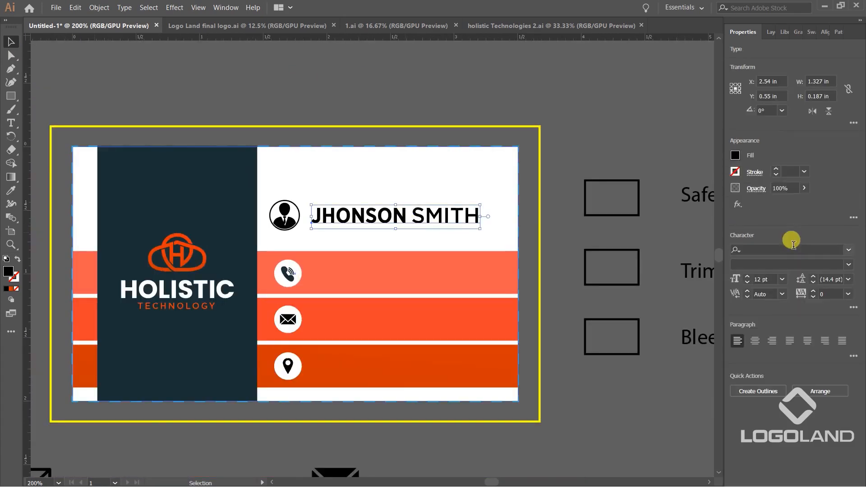
pyautogui.scroll(2, 378, 219)
pyautogui.moveTo(378, 219)
pyautogui.mouseDown()
pyautogui.moveTo(367, 222)
pyautogui.moveTo(375, 220)
pyautogui.mouseUp()
pyautogui.scroll(2, 237, 221)
# - Try stroke weights of 5 pt and 1 pt on the circle around the person icon
pyautogui.click(240, 208)
pyautogui.click(804, 171)
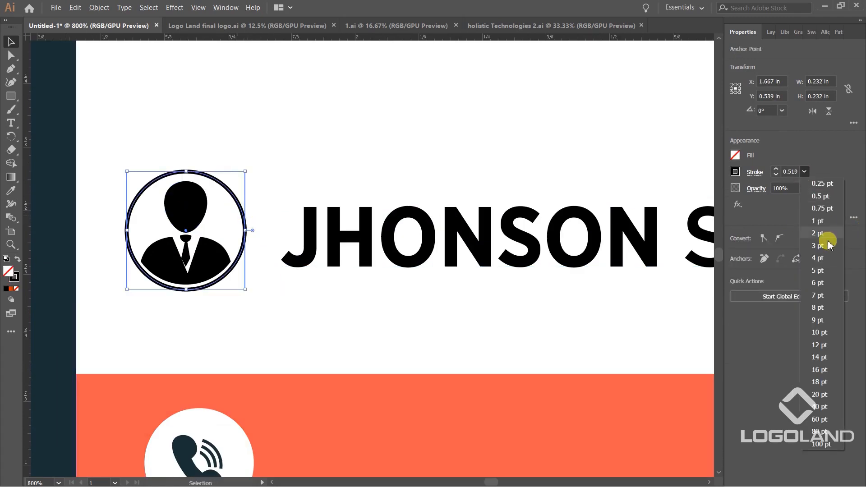
pyautogui.click(817, 270)
pyautogui.click(804, 171)
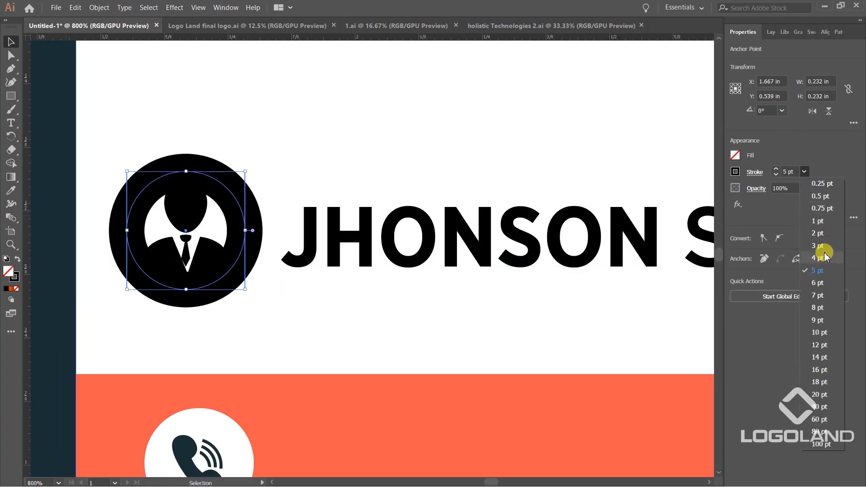
pyautogui.click(823, 242)
pyautogui.click(804, 171)
pyautogui.click(818, 221)
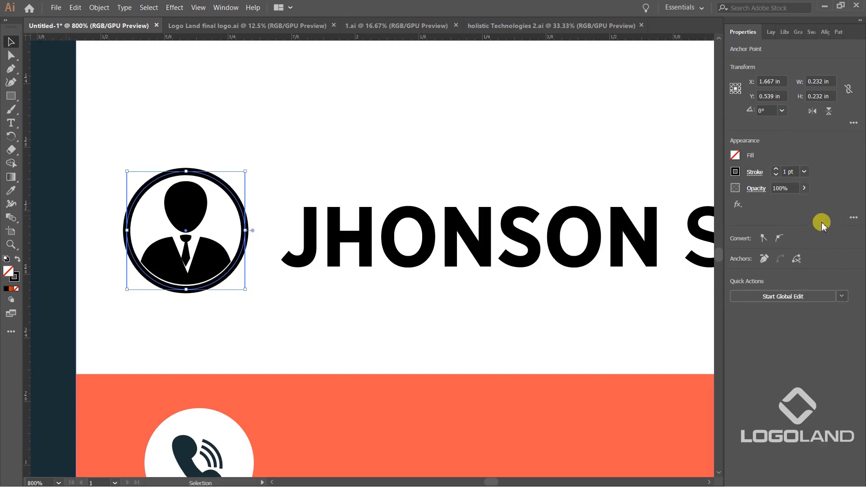
# - Enlarge the circle around the person icon to about 0.24 in and set its stroke to 0.75 pt
pyautogui.scroll(2, 239, 218)
pyautogui.moveTo(250, 126); pyautogui.dragTo(253, 122)
pyautogui.click(804, 172)
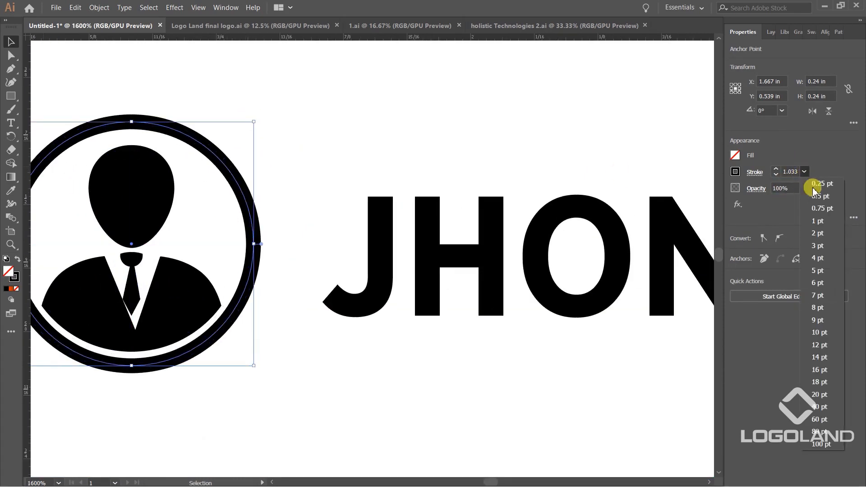
pyautogui.click(820, 208)
pyautogui.scroll(-4, 487, 208)
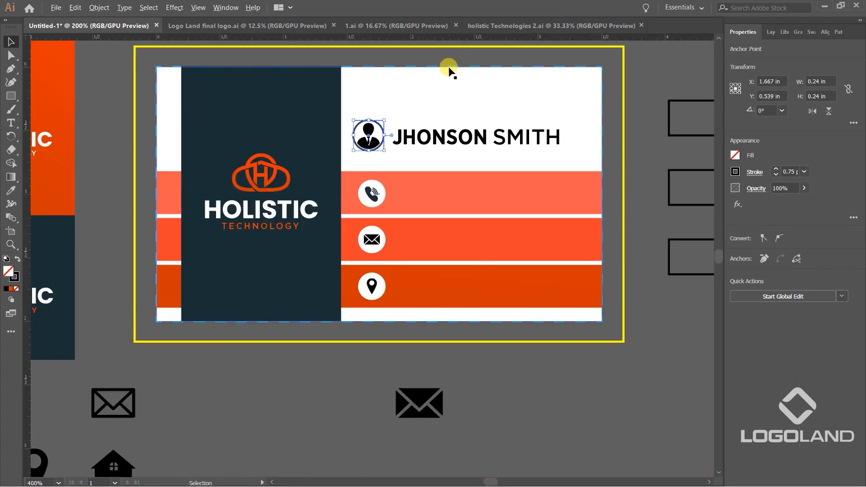
pyautogui.click(461, 60)
# - Examine the spacing of the icon and name row and the card's overall layout at several magnifications
pyautogui.scroll(3, 379, 107)
pyautogui.moveTo(471, 198); pyautogui.dragTo(380, 180)
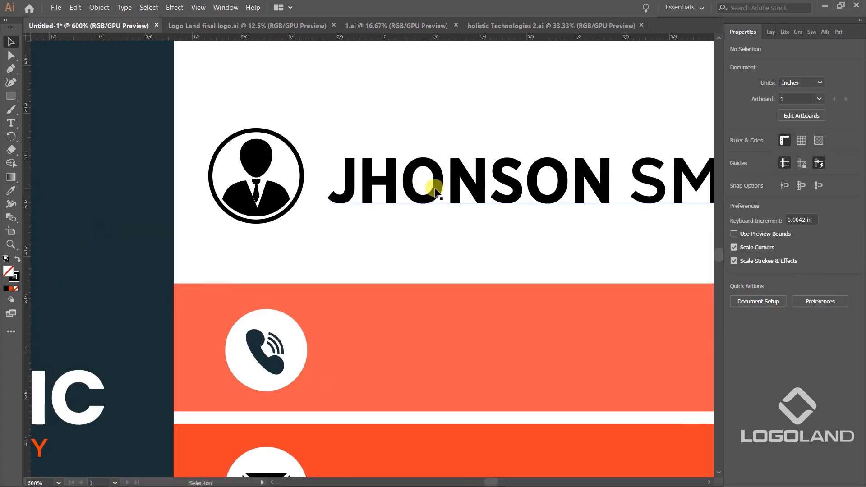
pyautogui.scroll(-3, 435, 191)
pyautogui.scroll(2, 441, 187)
pyautogui.moveTo(440, 186); pyautogui.dragTo(440, 178)
pyautogui.scroll(-1, 440, 178)
pyautogui.scroll(-3, 441, 178)
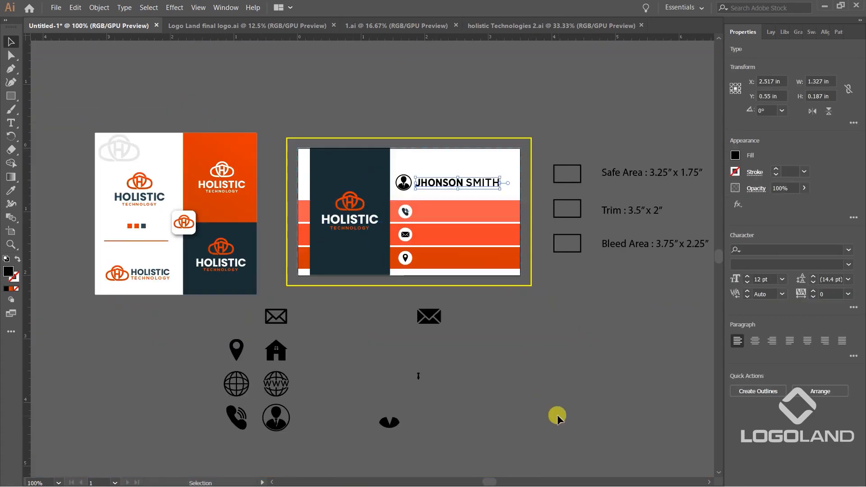
pyautogui.click(556, 415)
pyautogui.scroll(2, 548, 268)
pyautogui.moveTo(490, 243); pyautogui.dragTo(499, 334)
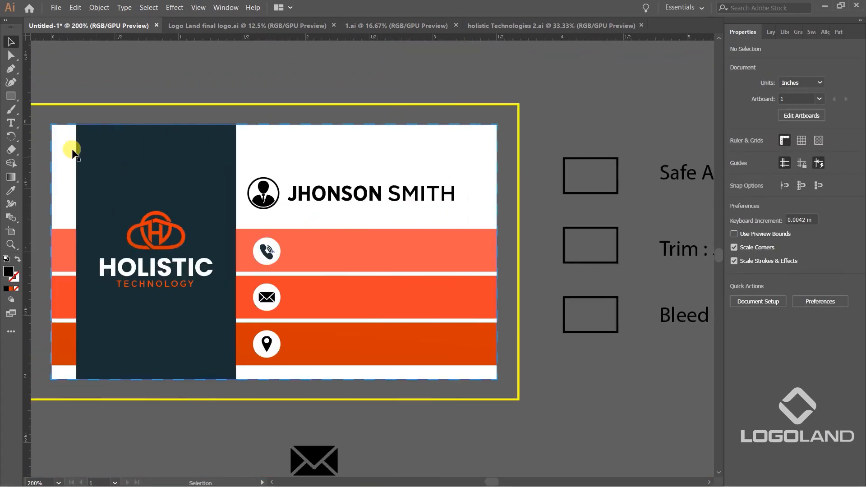
pyautogui.moveTo(381, 350); pyautogui.dragTo(389, 335)
# - Duplicate the cardholder name onto the bar with the phone icon and replace its text with the phone number
pyautogui.moveTo(380, 181); pyautogui.dragTo(381, 236)
pyautogui.scroll(2, 380, 236)
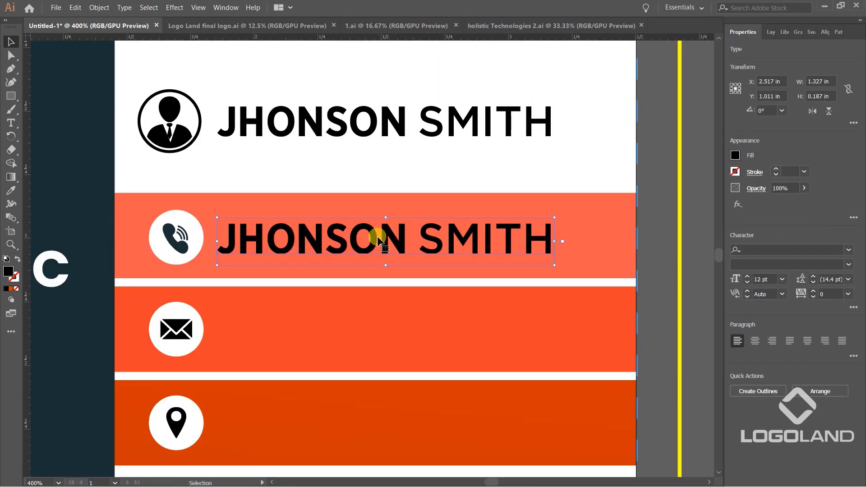
pyautogui.doubleClick(378, 239)
pyautogui.hotkey('ctrl', 'a')
pyautogui.write('1')
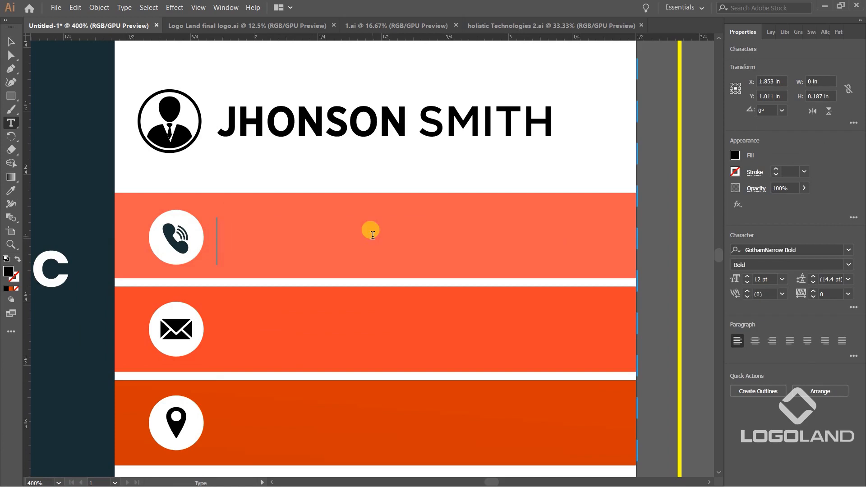
pyautogui.write('123')
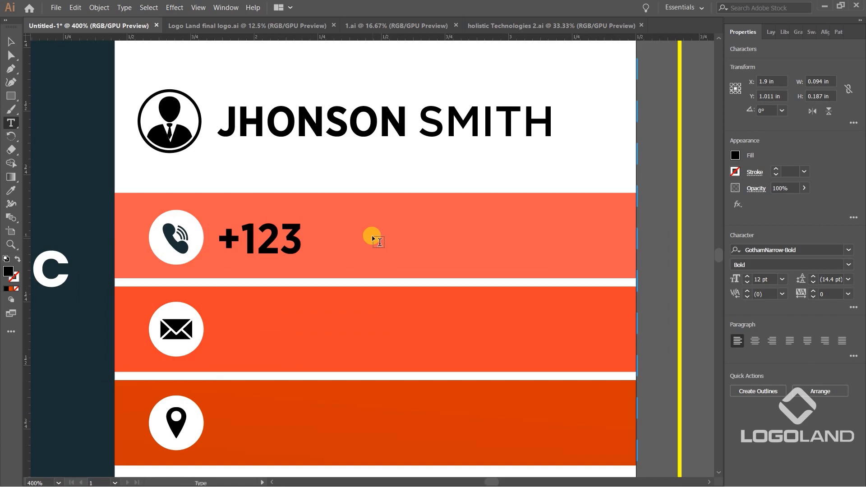
pyautogui.write(' 446')
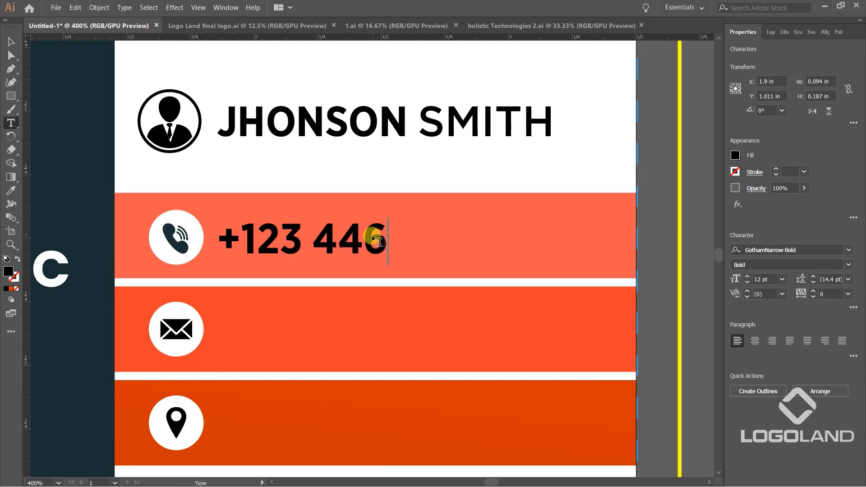
pyautogui.write(' 9876')
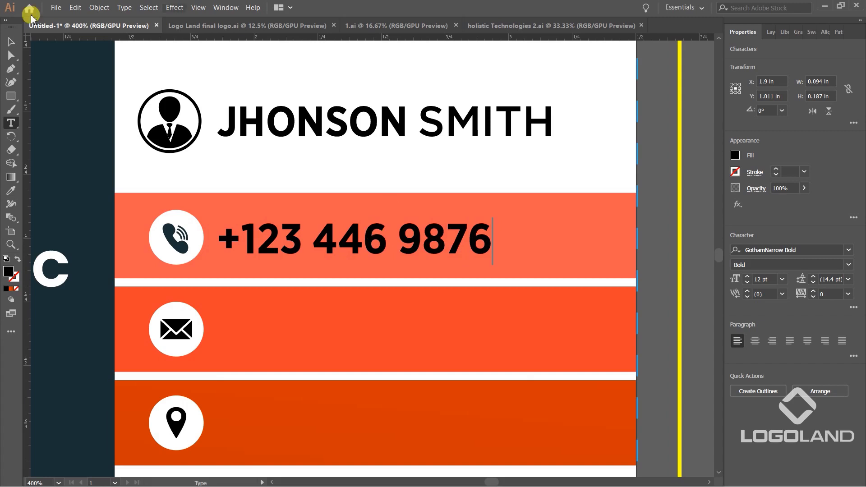
pyautogui.click(11, 42)
# - Set the phone number's font to Calibri Regular
pyautogui.scroll(-2, 427, 265)
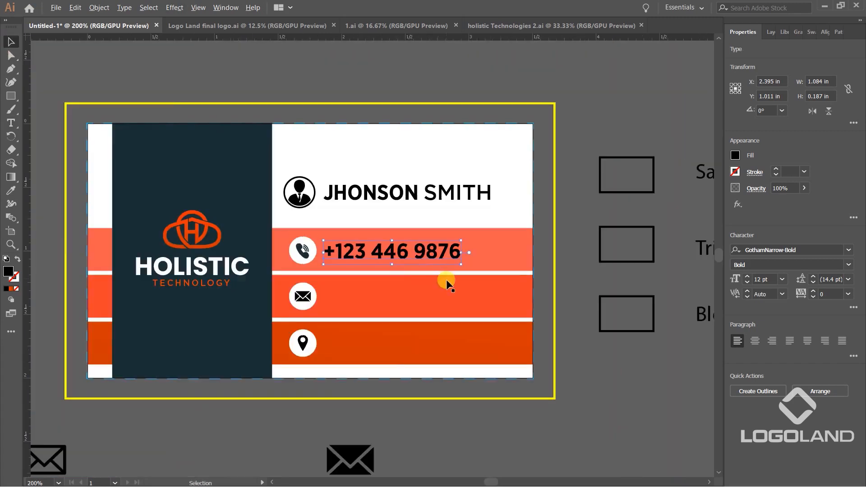
pyautogui.scroll(1, 418, 262)
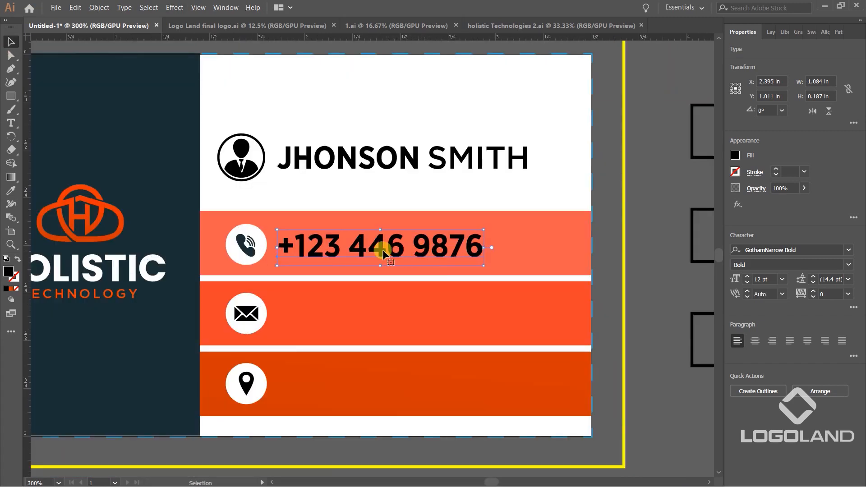
pyautogui.click(804, 251)
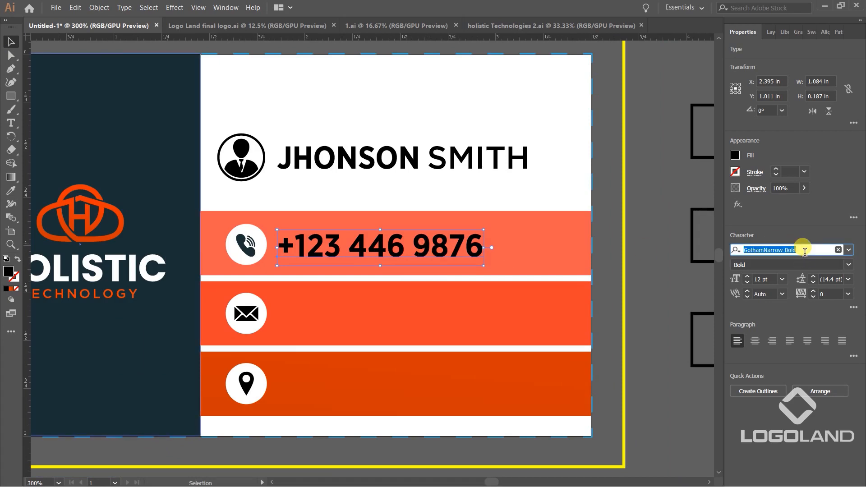
pyautogui.write('CALI')
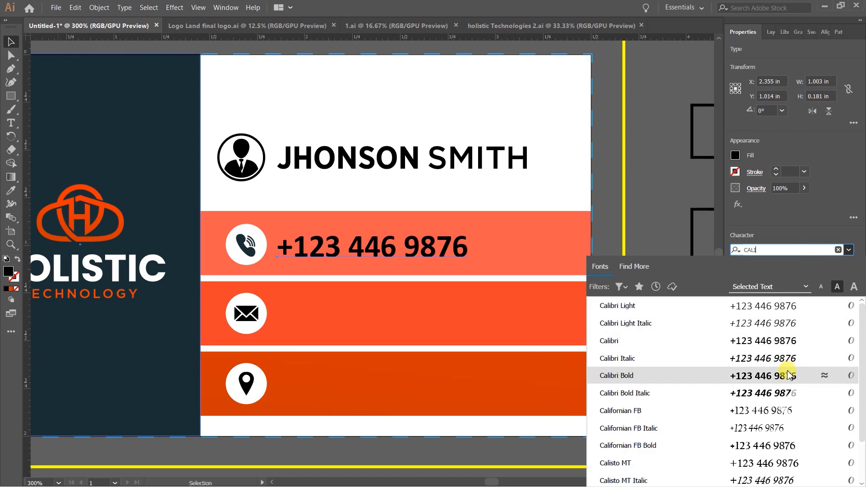
pyautogui.click(783, 350)
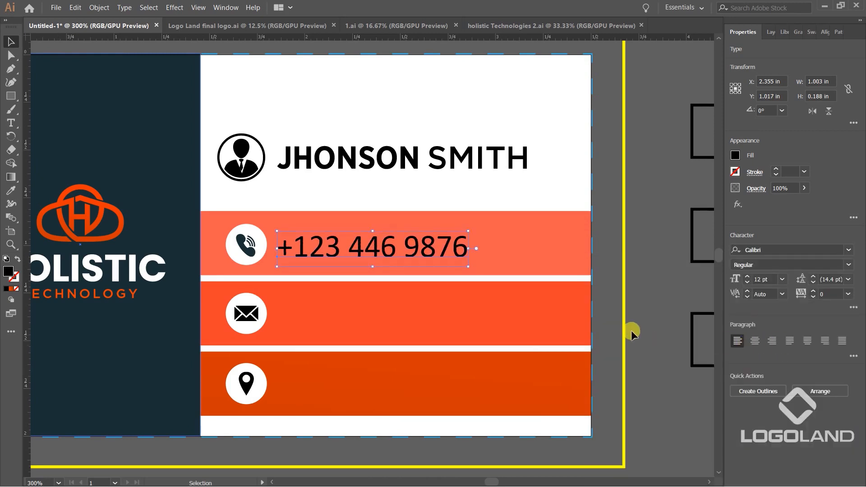
# - Recolour the phone number white by sampling the card's white background with the Eyedropper
pyautogui.scroll(-2, 503, 325)
pyautogui.hotkey('ctrl', 'shift', 'a')
pyautogui.scroll(2, 503, 328)
pyautogui.click(464, 248)
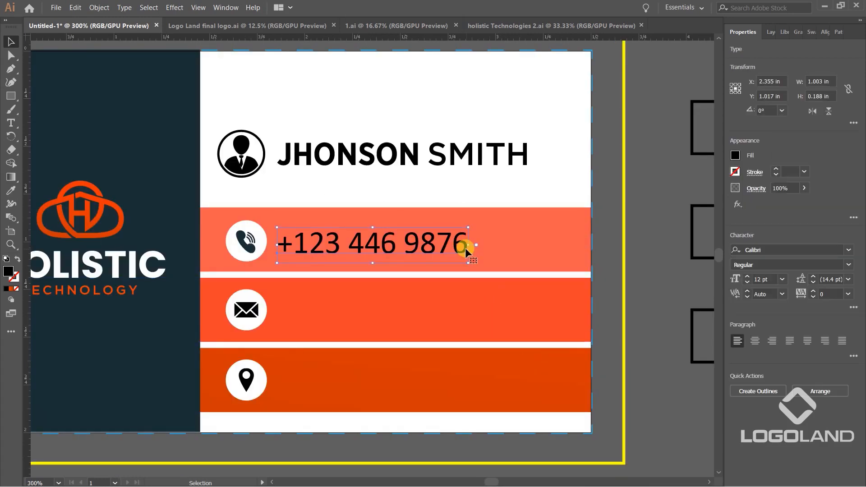
pyautogui.press('i')
pyautogui.click(528, 104)
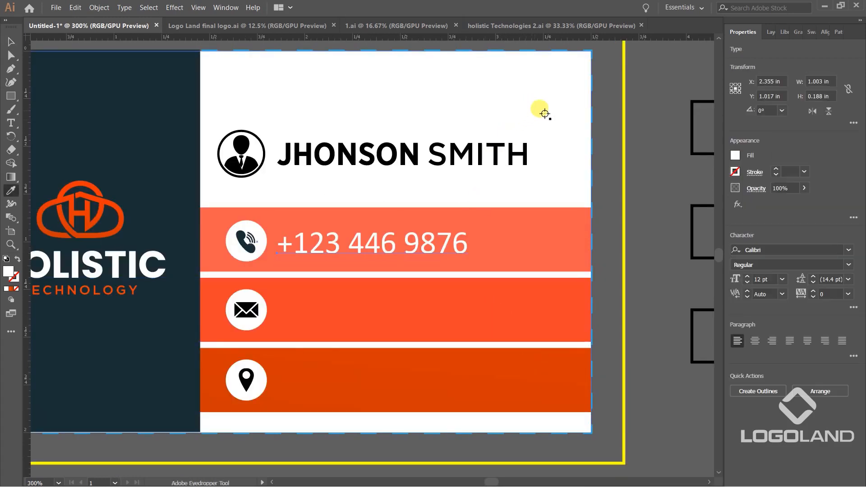
pyautogui.press('v')
pyautogui.hotkey('ctrl', 'shift', 'a')
# - Set the phone number's font size to 8 pt
pyautogui.click(446, 246)
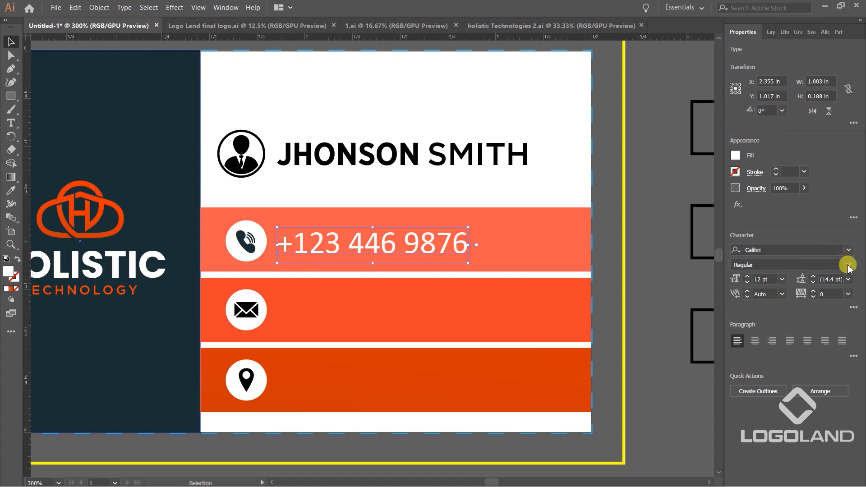
pyautogui.scroll(-3, 504, 269)
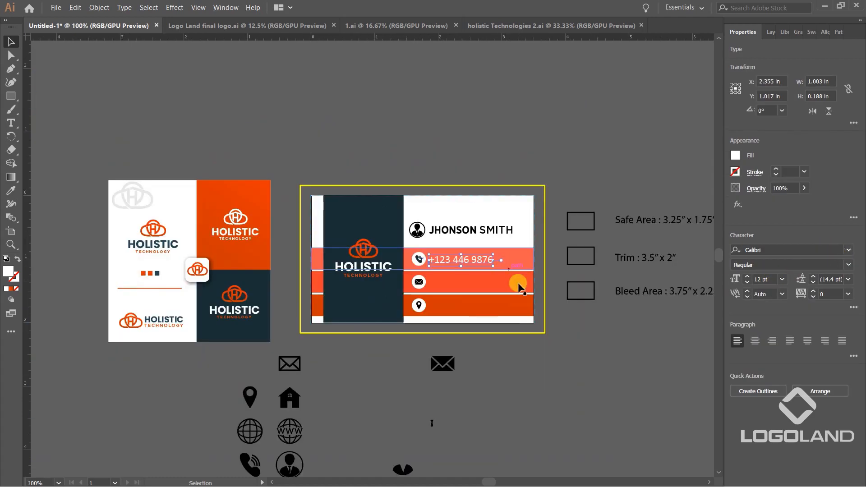
pyautogui.click(604, 341)
pyautogui.scroll(2, 488, 270)
pyautogui.click(478, 248)
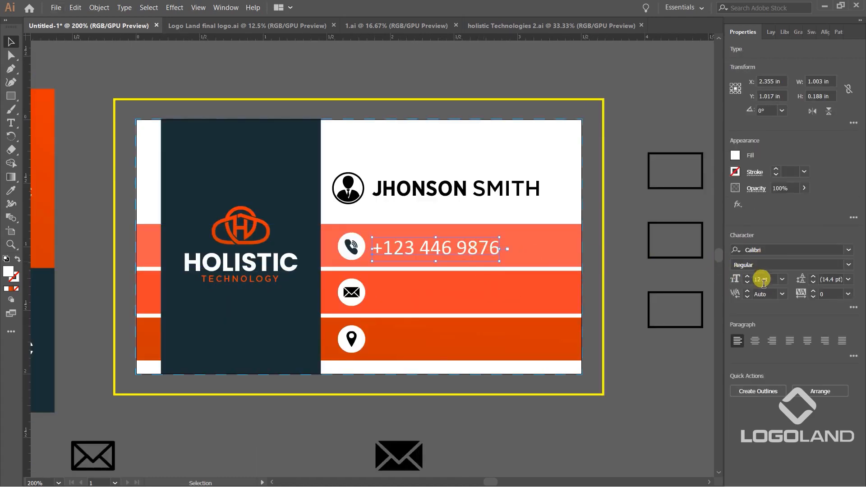
pyautogui.click(731, 283)
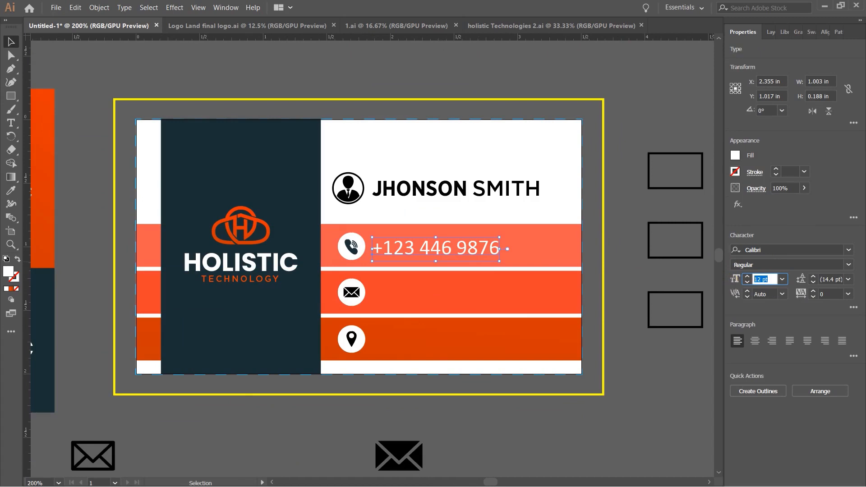
pyautogui.write('8')
pyautogui.press('Return')
pyautogui.scroll(3, 550, 375)
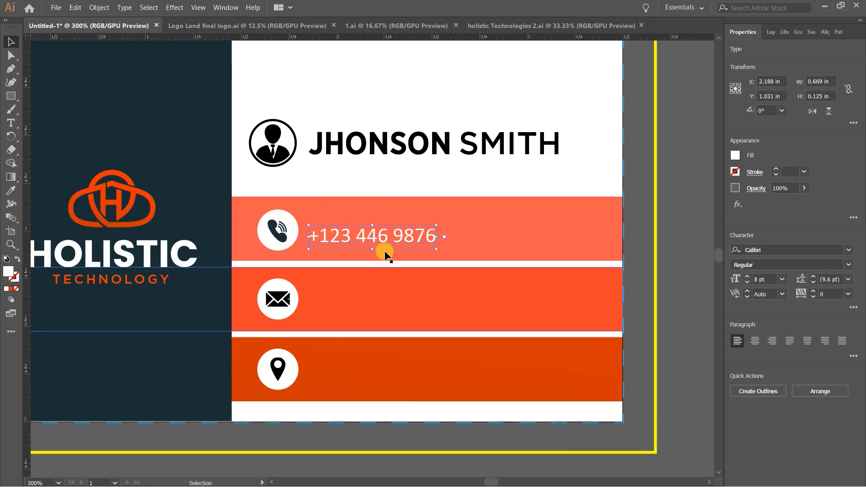
pyautogui.scroll(-2, 401, 293)
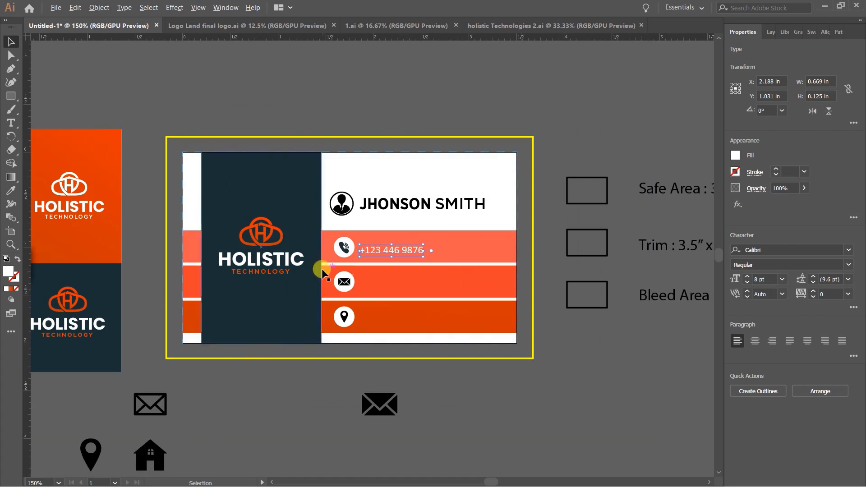
# - Nudge the phone number slightly upward so it lines up with the phone icon on its bar, and deselect it
pyautogui.scroll(-1, 373, 248)
pyautogui.scroll(2, 378, 280)
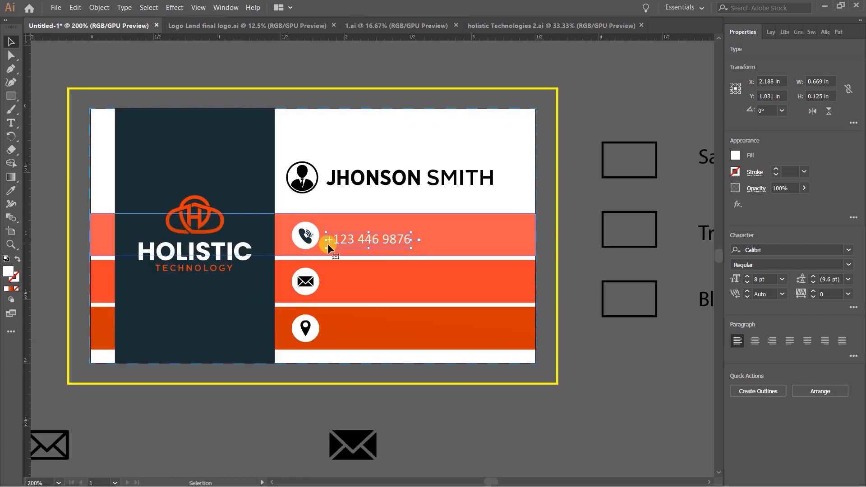
pyautogui.scroll(1, 356, 243)
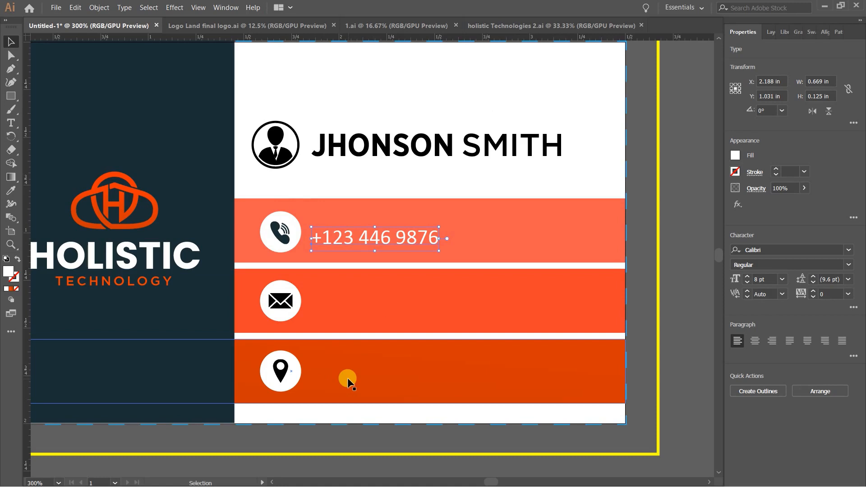
pyautogui.click(767, 279)
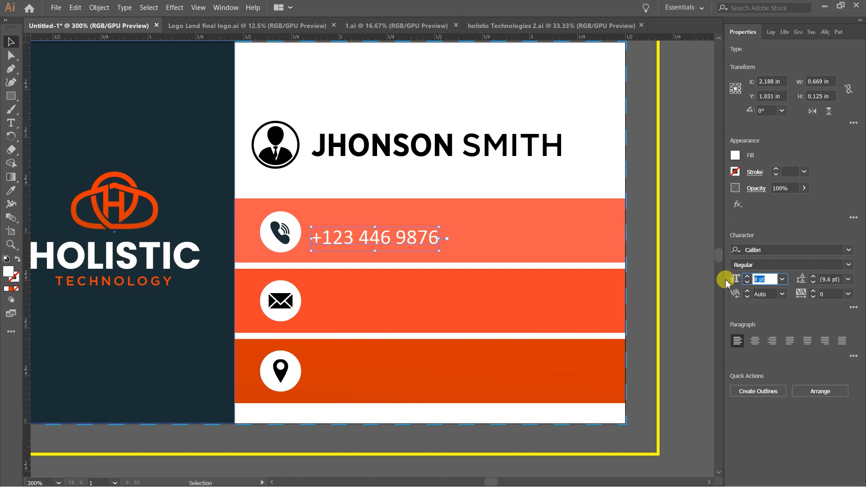
pyautogui.scroll(4, 450, 247)
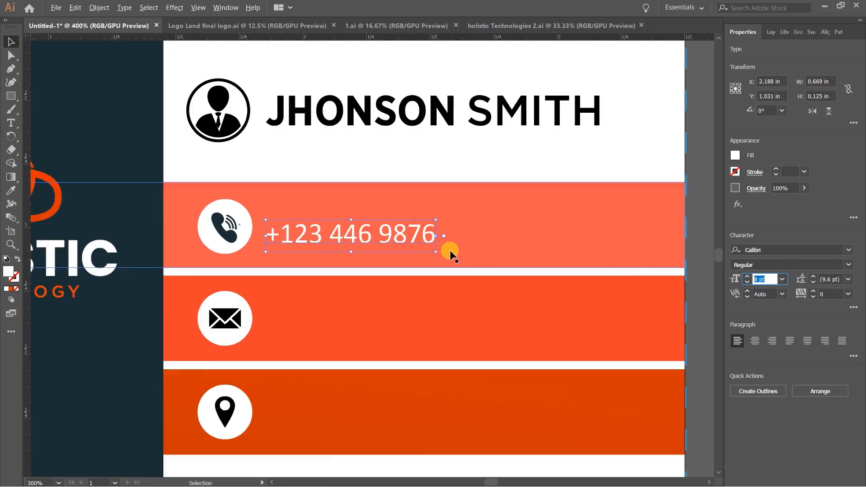
pyautogui.moveTo(419, 230); pyautogui.dragTo(419, 226)
pyautogui.scroll(-4, 435, 223)
pyautogui.click(707, 204)
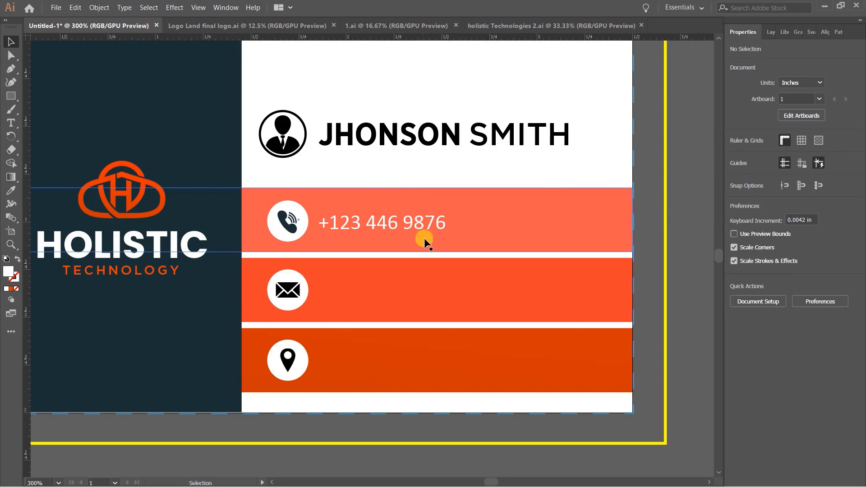
# - Duplicate the phone number straight down onto the bar with the envelope icon
pyautogui.press('space')
pyautogui.moveTo(412, 270); pyautogui.dragTo(418, 245)
pyautogui.moveTo(412, 195); pyautogui.dragTo(417, 262)
pyautogui.doubleClick(417, 262)
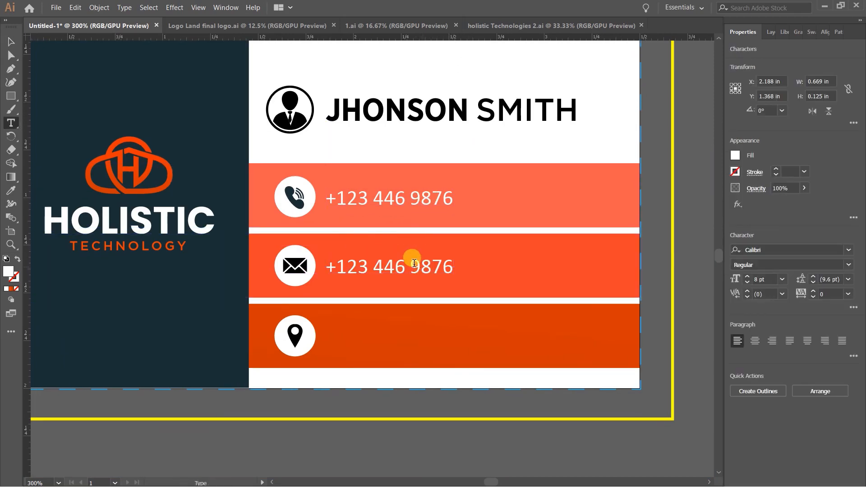
pyautogui.click(10, 44)
# - Copy the company e-mail text from the contact details placed off the artboard beside the QR code
pyautogui.scroll(-4, 344, 184)
pyautogui.press('space')
pyautogui.moveTo(385, 333); pyautogui.dragTo(400, 348)
pyautogui.scroll(-2, 293, 310)
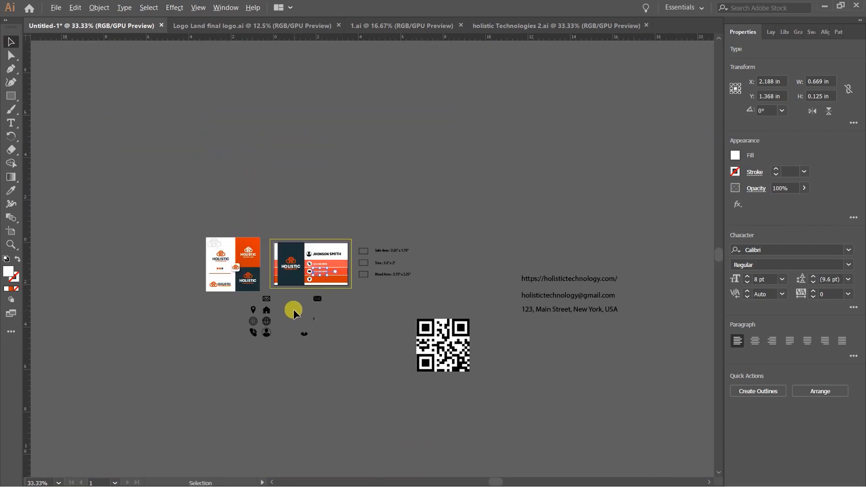
pyautogui.scroll(4, 574, 313)
pyautogui.moveTo(538, 258); pyautogui.dragTo(407, 314)
pyautogui.doubleClick(405, 309)
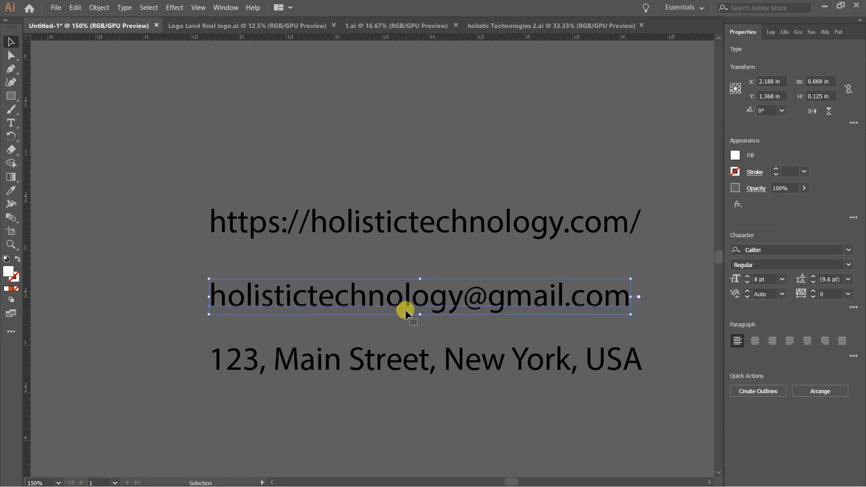
pyautogui.moveTo(204, 286); pyautogui.dragTo(680, 295)
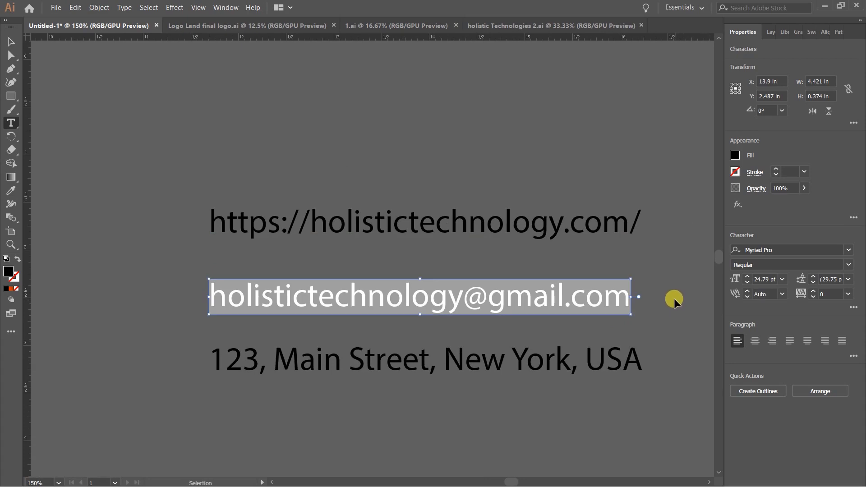
pyautogui.click(11, 42)
pyautogui.click(305, 114)
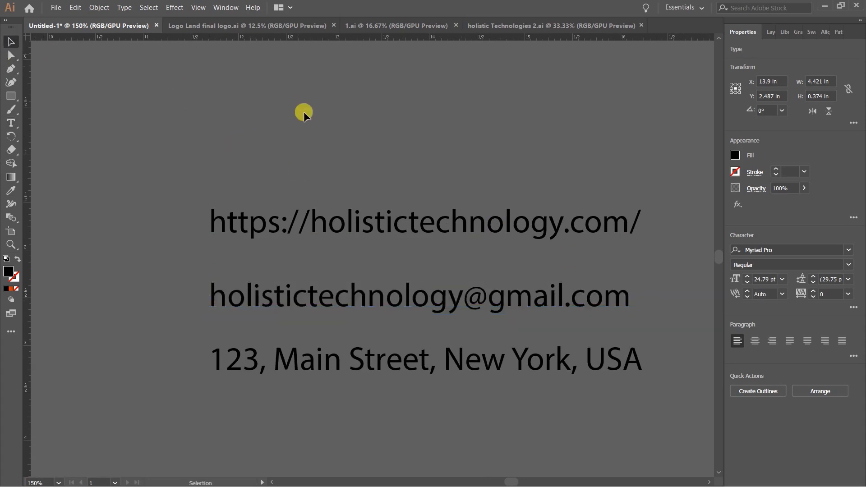
# - Paste the copied e-mail text below the business card, beneath the loose black envelope icon
pyautogui.scroll(-4, 560, 194)
pyautogui.moveTo(277, 191); pyautogui.dragTo(404, 221)
pyautogui.scroll(5, 404, 220)
pyautogui.moveTo(525, 323); pyautogui.dragTo(431, 409)
pyautogui.hotkey('ctrl', 'v')
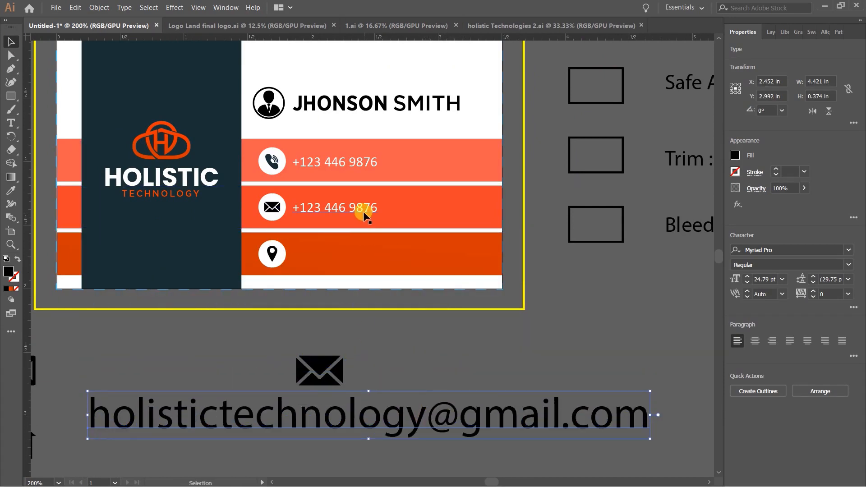
# - Match the e-mail text's font, size and white colour to the duplicated phone number with the Eyedropper
pyautogui.click(470, 373)
pyautogui.click(471, 419)
pyautogui.click(11, 190)
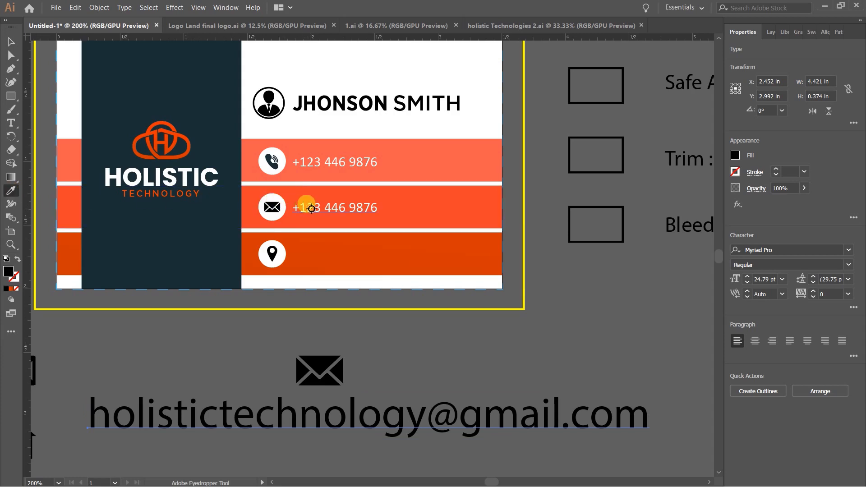
pyautogui.click(415, 215)
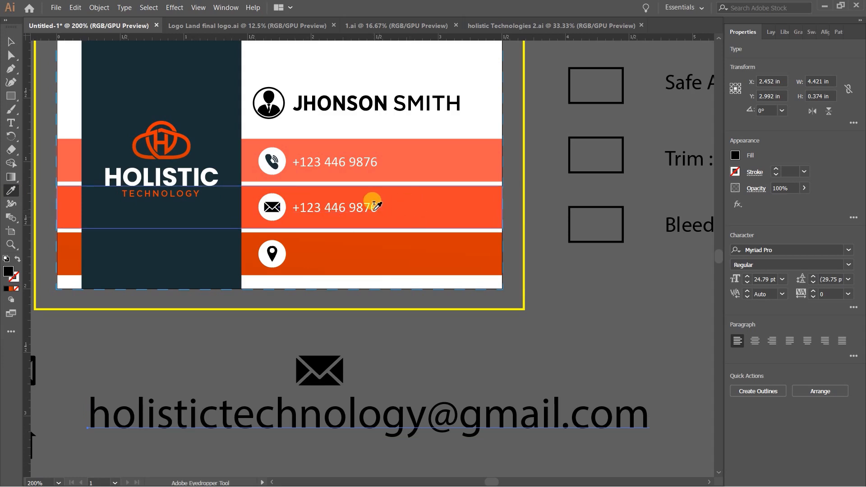
pyautogui.click(374, 204)
# - Move the restyled e-mail text onto the card and delete the duplicated phone number from the envelope bar
pyautogui.click(11, 42)
pyautogui.moveTo(204, 428); pyautogui.dragTo(395, 257)
pyautogui.scroll(2, 408, 208)
pyautogui.click(340, 207)
pyautogui.press('Delete')
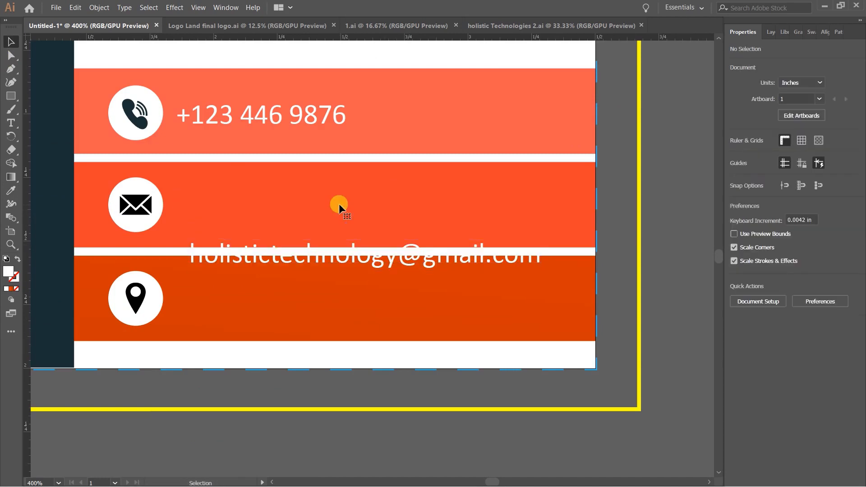
# - Place the e-mail text on the bar with the envelope icon and centre it vertically to that bar
pyautogui.moveTo(379, 263); pyautogui.dragTo(380, 217)
pyautogui.keyDown('shift'); pyautogui.click(579, 175); pyautogui.keyUp('shift')
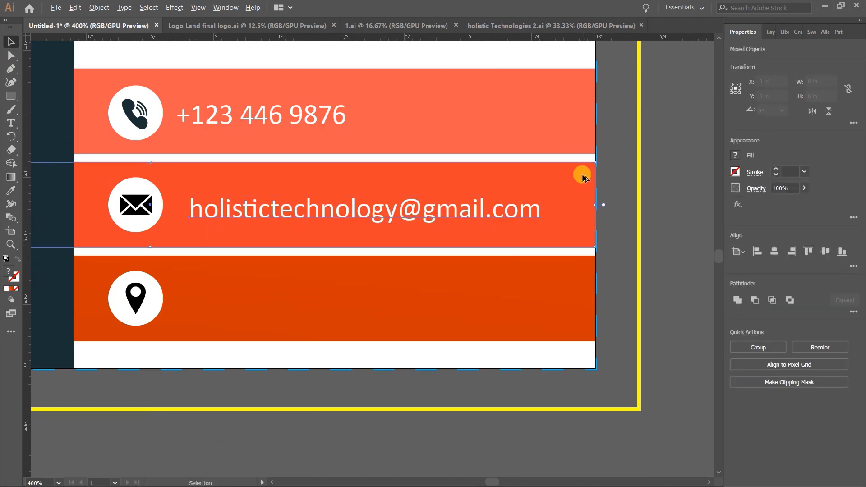
pyautogui.click(581, 176)
pyautogui.click(826, 253)
pyautogui.click(698, 240)
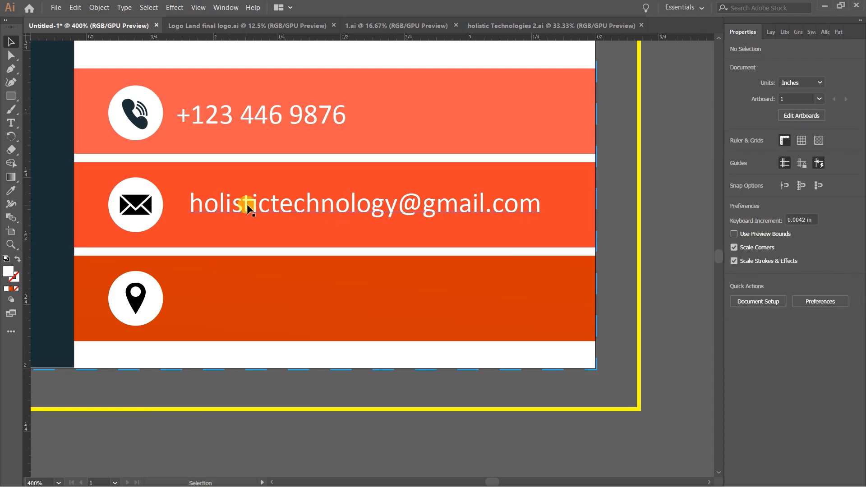
# - Align the left edges of the phone number and e-mail texts on the card
pyautogui.keyDown('shift'); pyautogui.click(249, 118); pyautogui.keyUp('shift')
pyautogui.click(250, 118)
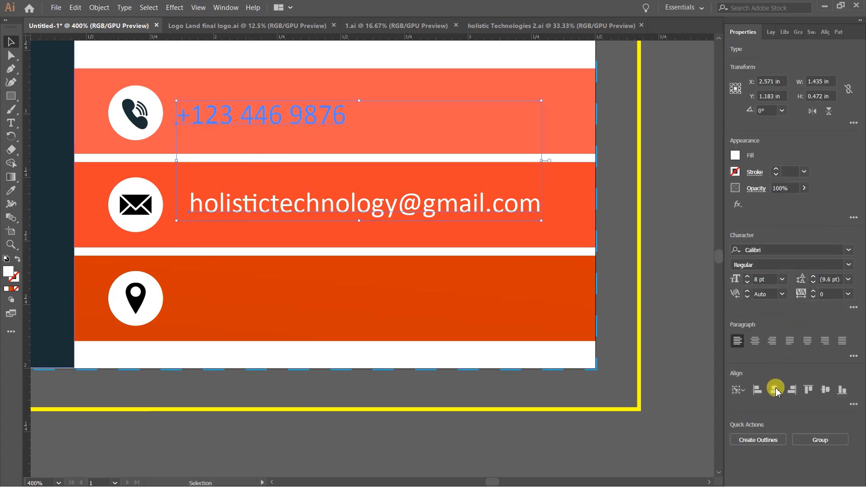
pyautogui.click(758, 388)
pyautogui.click(691, 245)
# - Copy the street address text placed beneath the website and e-mail lines on the pasteboard
pyautogui.scroll(-2, 489, 201)
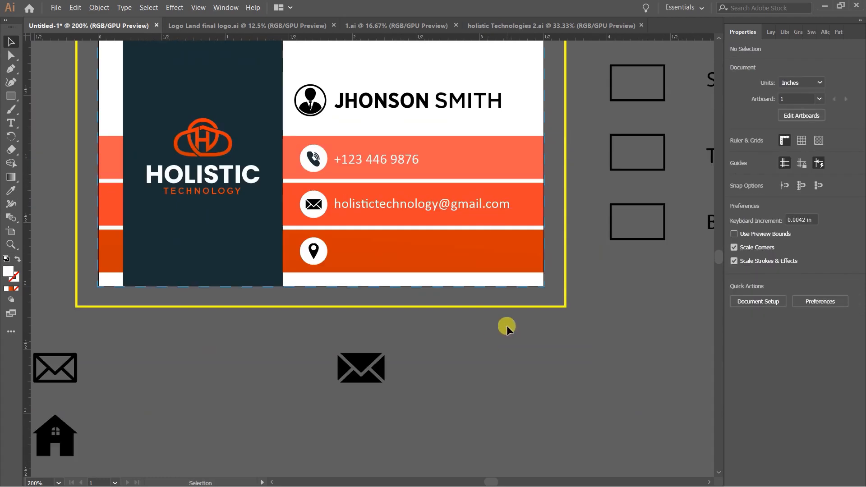
pyautogui.scroll(-2, 508, 257)
pyautogui.moveTo(576, 292); pyautogui.dragTo(255, 245)
pyautogui.moveTo(520, 259); pyautogui.dragTo(402, 140)
pyautogui.scroll(-1, 481, 154)
pyautogui.moveTo(654, 208); pyautogui.dragTo(508, 290)
pyautogui.scroll(1, 519, 235)
pyautogui.click(536, 180)
pyautogui.doubleClick(524, 269)
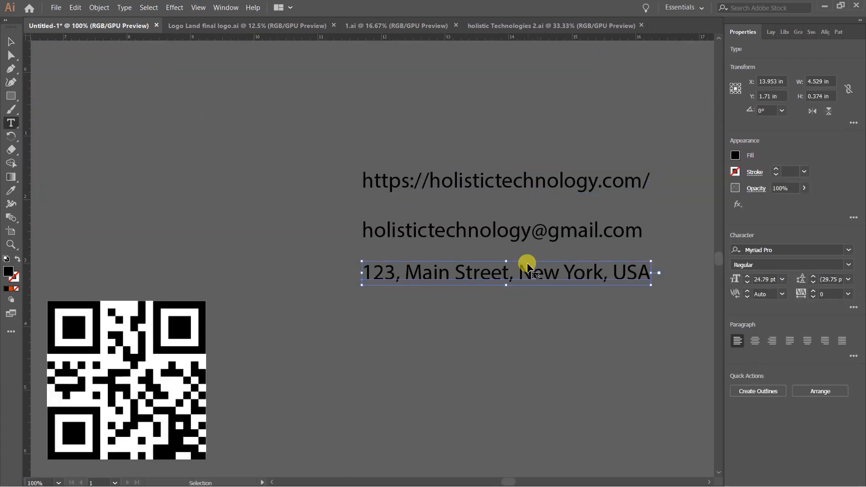
pyautogui.hotkey('ctrl', 'a')
pyautogui.hotkey('ctrl', 'c')
pyautogui.click(11, 42)
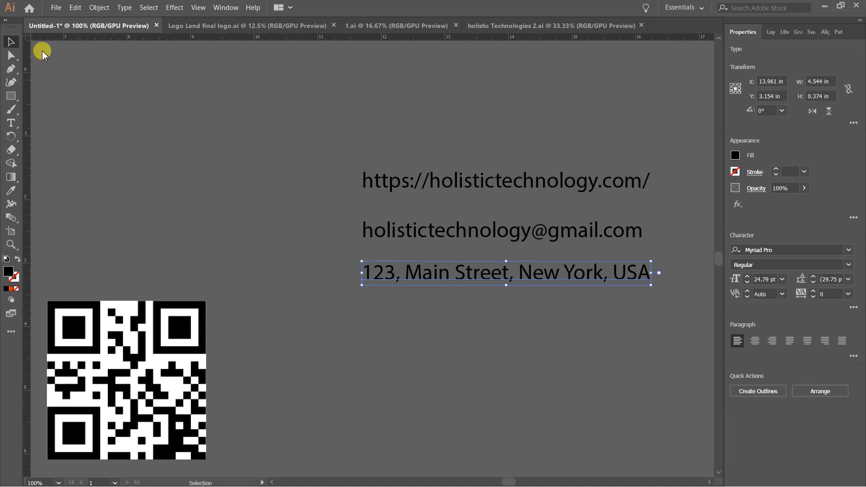
# - Paste the street address at the card and match its style to the card's e-mail text with the Eyedropper
pyautogui.click(398, 159)
pyautogui.scroll(-4, 398, 160)
pyautogui.scroll(5, 415, 168)
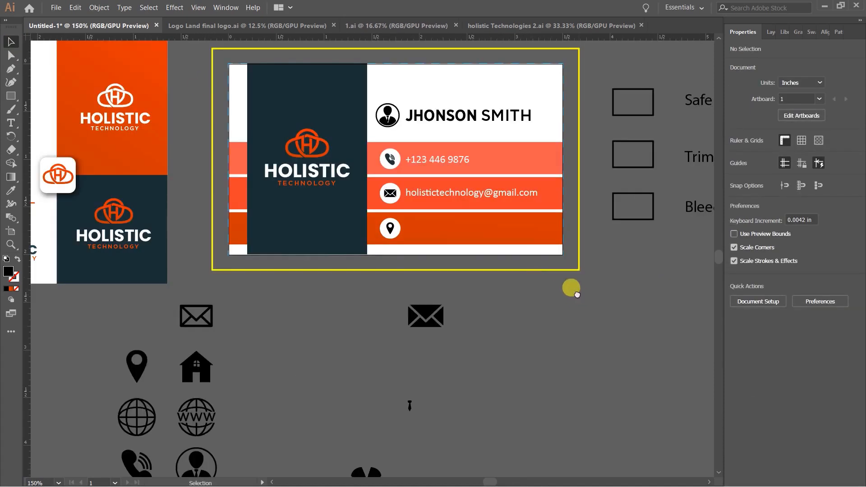
pyautogui.hotkey('ctrl', 'v')
pyautogui.press('i')
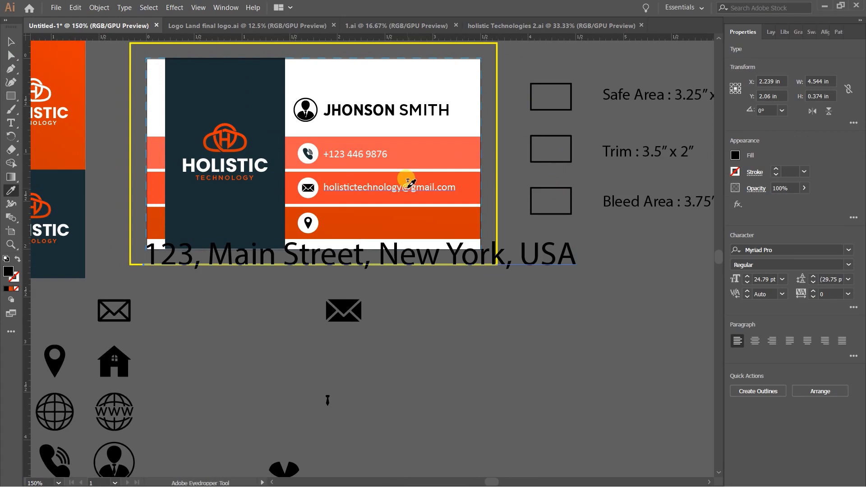
pyautogui.click(410, 183)
pyautogui.press('v')
# - Move the address text onto the dark orange band beside the location pin and center it vertically with the band
pyautogui.click(316, 284)
pyautogui.moveTo(259, 266); pyautogui.dragTo(449, 222)
pyautogui.keyDown('shift'); pyautogui.click(471, 212); pyautogui.keyUp('shift')
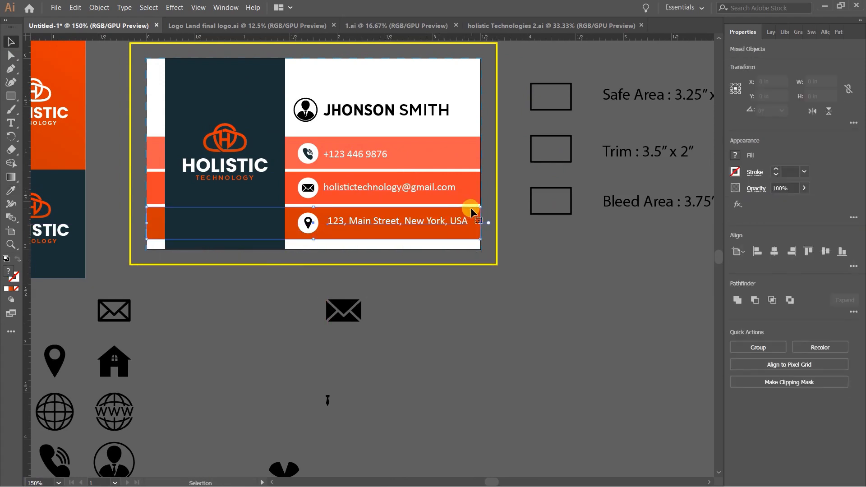
pyautogui.click(824, 251)
pyautogui.click(502, 334)
# - Align the left edges of the address and e-mail texts on the card
pyautogui.scroll(2, 352, 256)
pyautogui.click(356, 203)
pyautogui.scroll(3, 361, 190)
pyautogui.keyDown('shift'); pyautogui.click(350, 211); pyautogui.keyUp('shift')
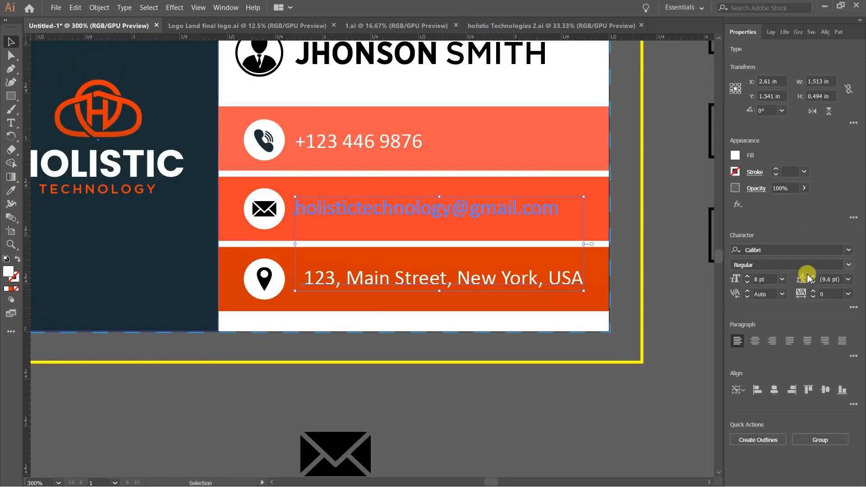
pyautogui.click(757, 389)
pyautogui.click(486, 421)
# - Group the phone icon with its white circle, and the envelope icon with its own circle
pyautogui.scroll(-3, 425, 303)
pyautogui.scroll(2, 371, 300)
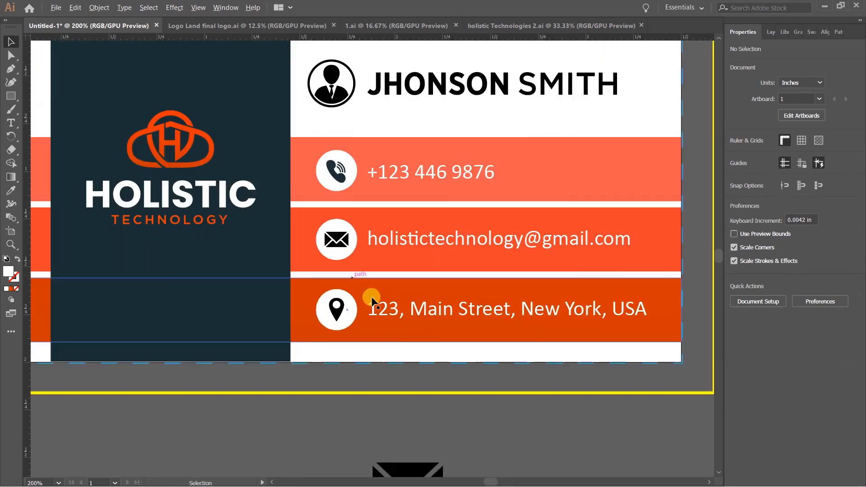
pyautogui.scroll(1, 342, 182)
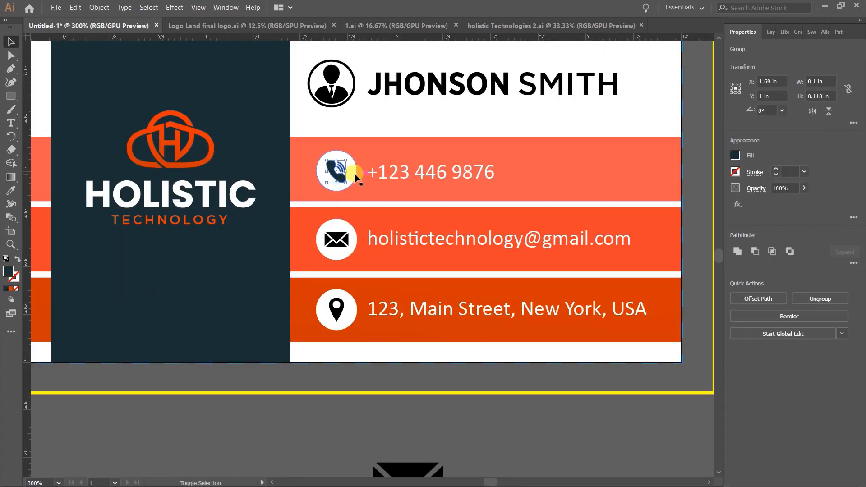
pyautogui.keyDown('shift'); pyautogui.click(354, 175); pyautogui.keyUp('shift')
pyautogui.hotkey('ctrl', 'g')
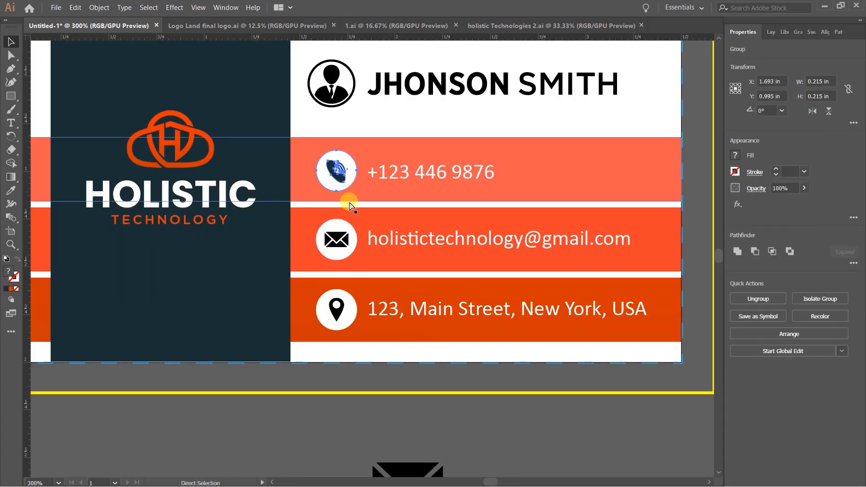
pyautogui.click(337, 235)
pyautogui.keyDown('shift'); pyautogui.click(345, 225); pyautogui.keyUp('shift')
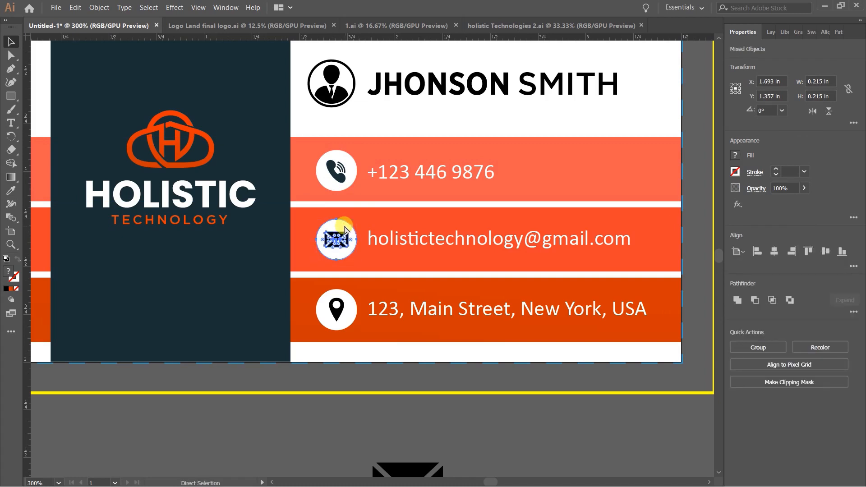
pyautogui.hotkey('ctrl', 'g')
# - Try to group the location pin icon with its white circle
pyautogui.click(335, 312)
pyautogui.keyDown('shift'); pyautogui.click(358, 300); pyautogui.keyUp('shift')
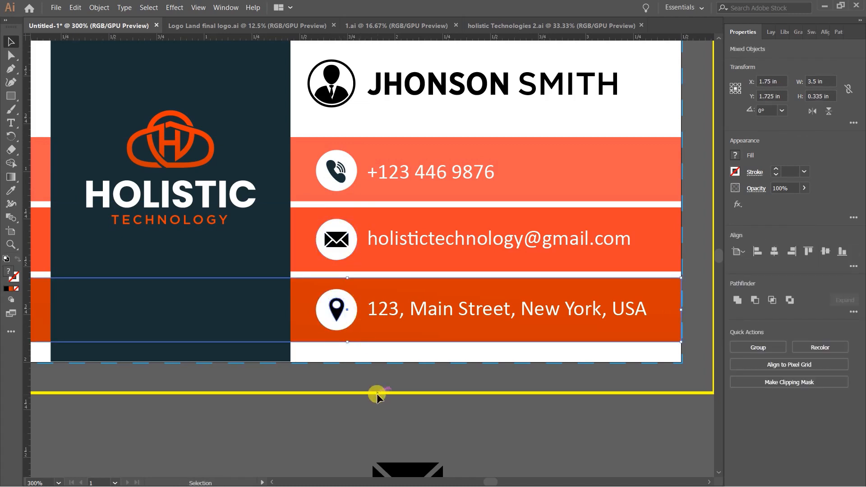
pyautogui.click(377, 394)
pyautogui.click(336, 311)
pyautogui.keyDown('shift'); pyautogui.click(354, 310); pyautogui.keyUp('shift')
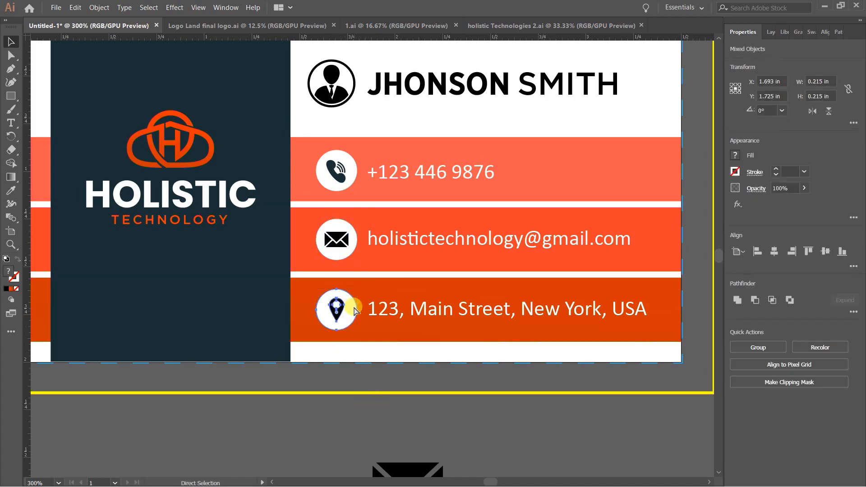
pyautogui.click(348, 381)
pyautogui.click(346, 294)
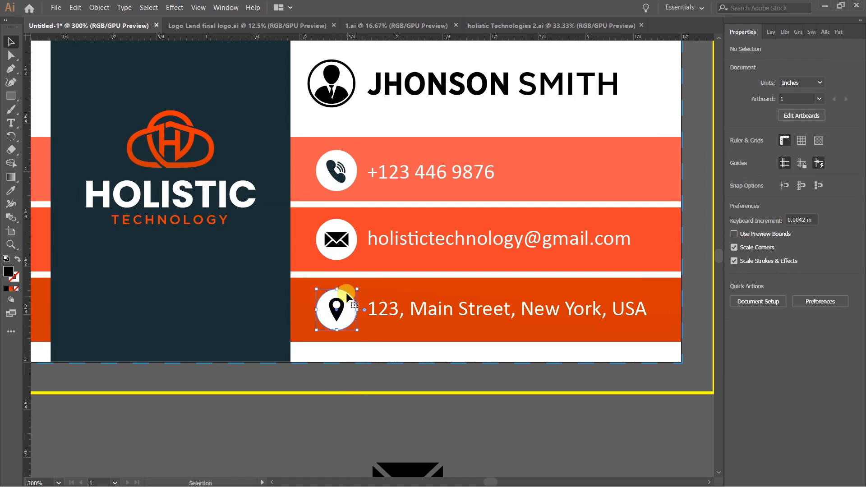
pyautogui.keyDown('shift'); pyautogui.click(348, 250); pyautogui.keyUp('shift')
pyautogui.keyDown('shift'); pyautogui.click(338, 174); pyautogui.keyUp('shift')
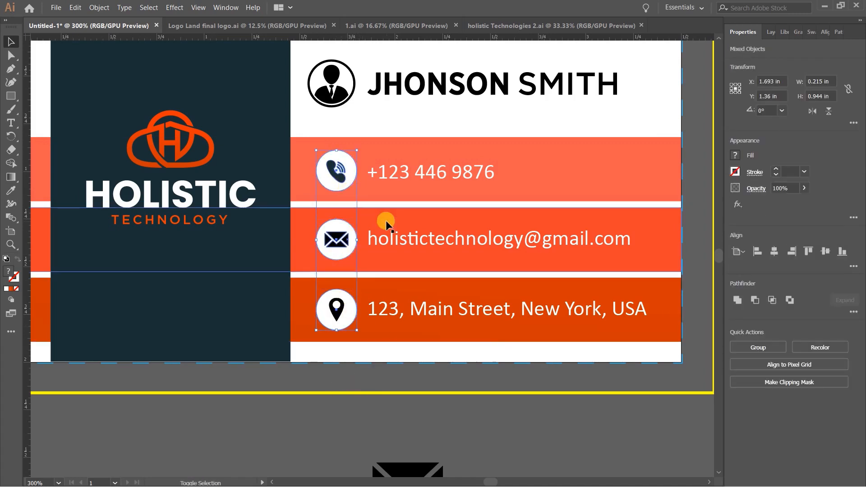
pyautogui.keyDown('shift'); pyautogui.click(342, 95); pyautogui.keyUp('shift')
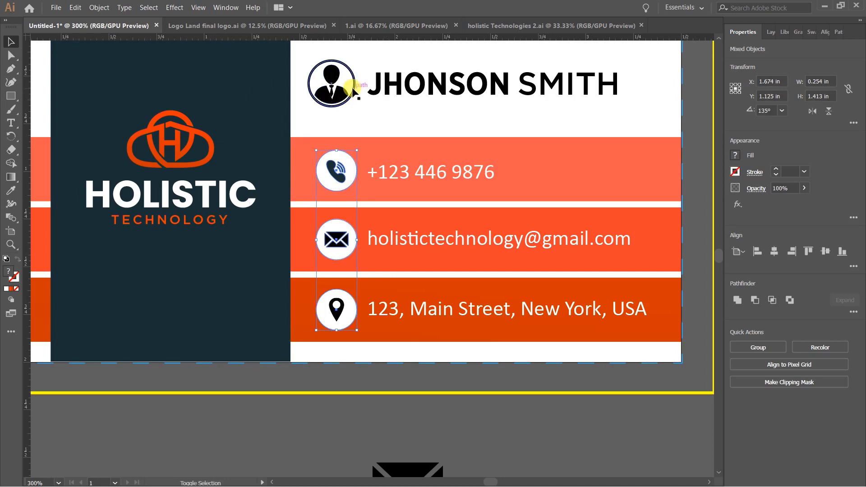
pyautogui.doubleClick(352, 89)
pyautogui.doubleClick(211, 394)
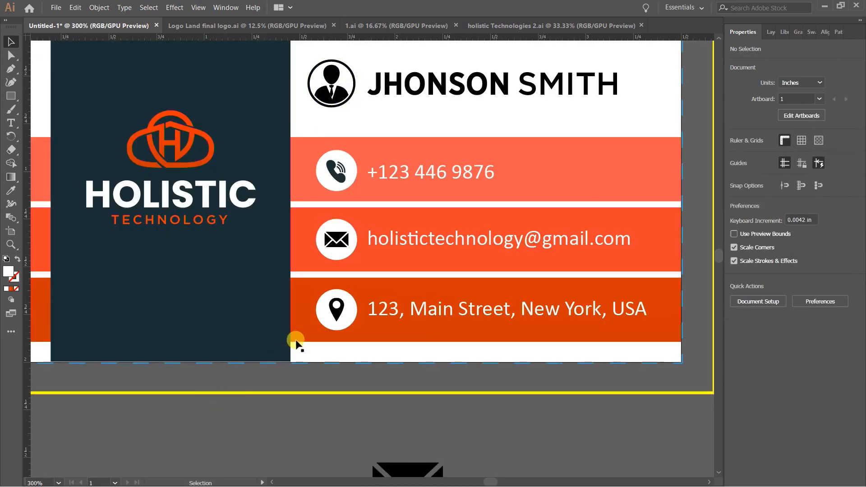
pyautogui.click(333, 305)
pyautogui.keyDown('shift'); pyautogui.click(347, 250); pyautogui.keyUp('shift')
pyautogui.click(299, 430)
# - Move the person, phone and envelope icons and the location icon's white circle about 0.04 in to the left
pyautogui.click(338, 310)
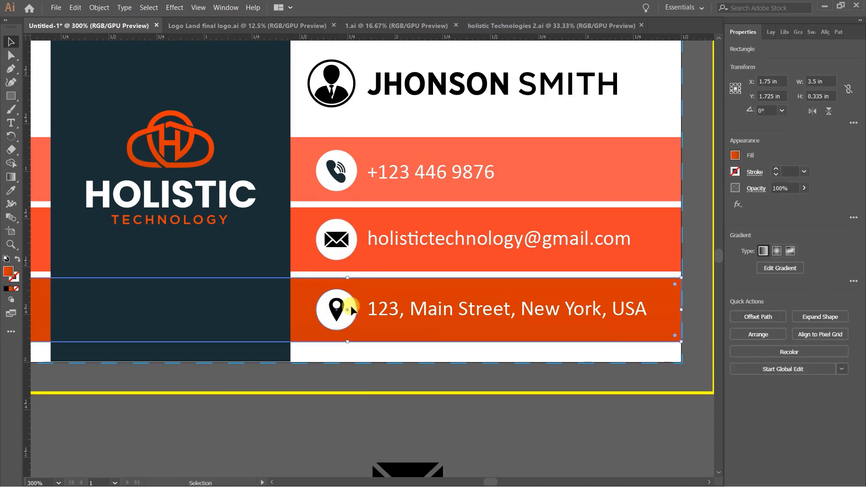
pyautogui.keyDown('shift'); pyautogui.click(344, 236); pyautogui.keyUp('shift')
pyautogui.keyDown('shift'); pyautogui.click(352, 185); pyautogui.keyUp('shift')
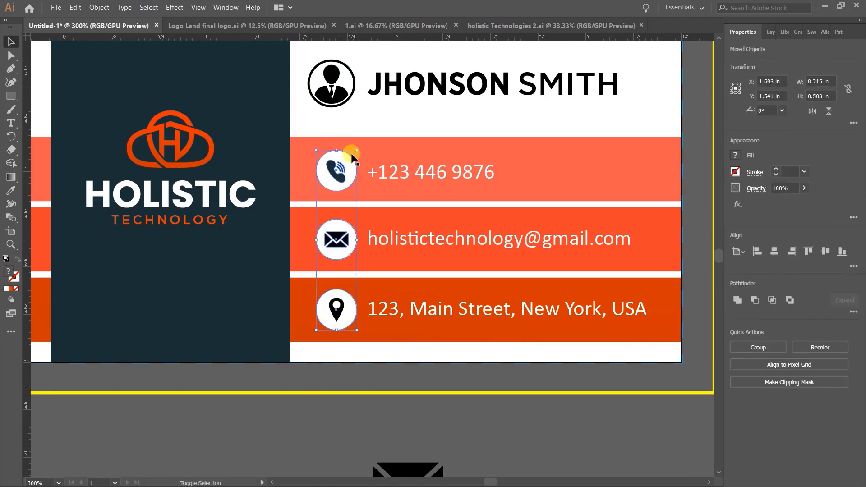
pyautogui.keyDown('shift'); pyautogui.click(353, 74); pyautogui.keyUp('shift')
pyautogui.press('Left')
pyautogui.press('Left')
pyautogui.press('Left')
# - Move the phone number, e-mail and address texts together about 0.03 in to the left
pyautogui.scroll(-1, 423, 190)
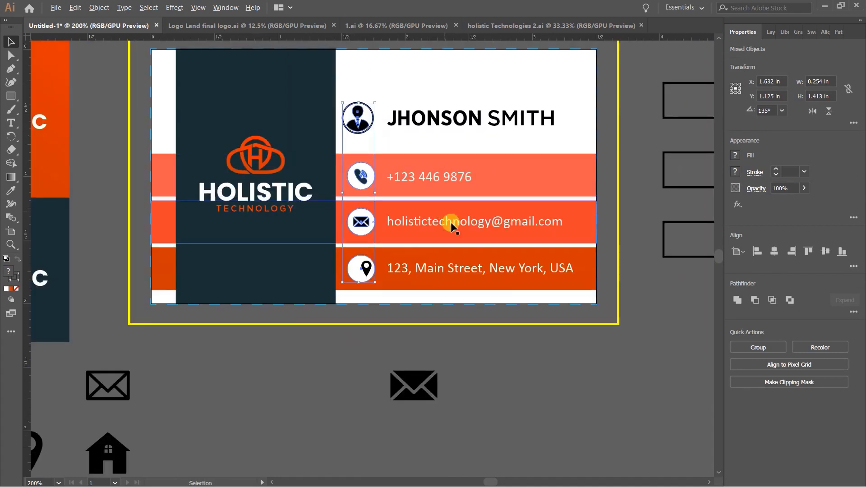
pyautogui.click(502, 259)
pyautogui.scroll(1, 475, 232)
pyautogui.click(464, 280)
pyautogui.keyDown('shift'); pyautogui.click(450, 228); pyautogui.keyUp('shift')
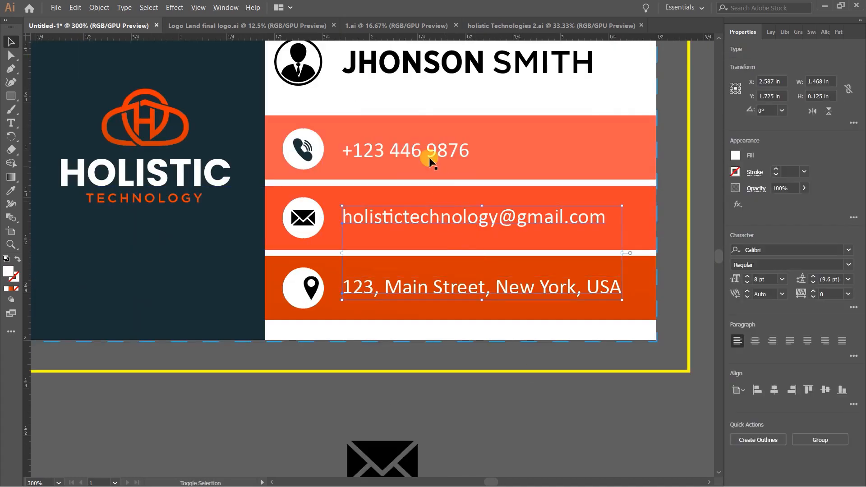
pyautogui.press('Left')
pyautogui.press('Left')
pyautogui.press('Left')
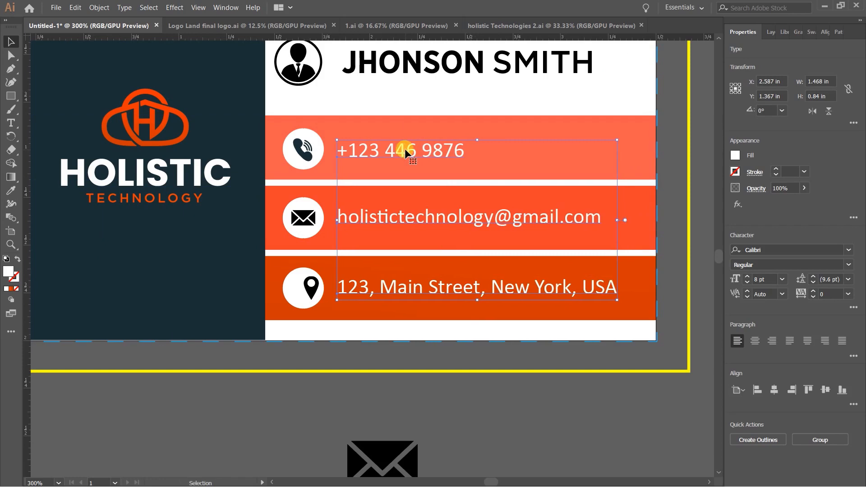
pyautogui.scroll(-2, 401, 185)
pyautogui.click(416, 263)
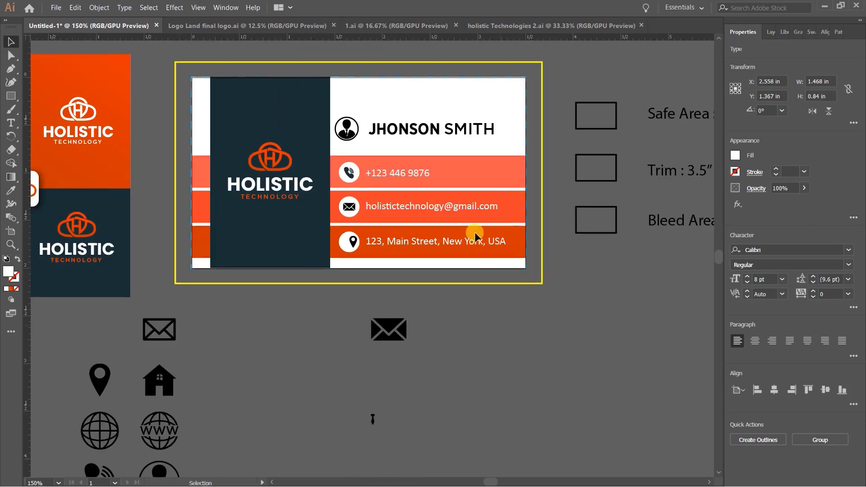
# - Move the location pin left until it sits centered in its white circle
pyautogui.scroll(1, 474, 227)
pyautogui.moveTo(472, 141); pyautogui.dragTo(481, 187)
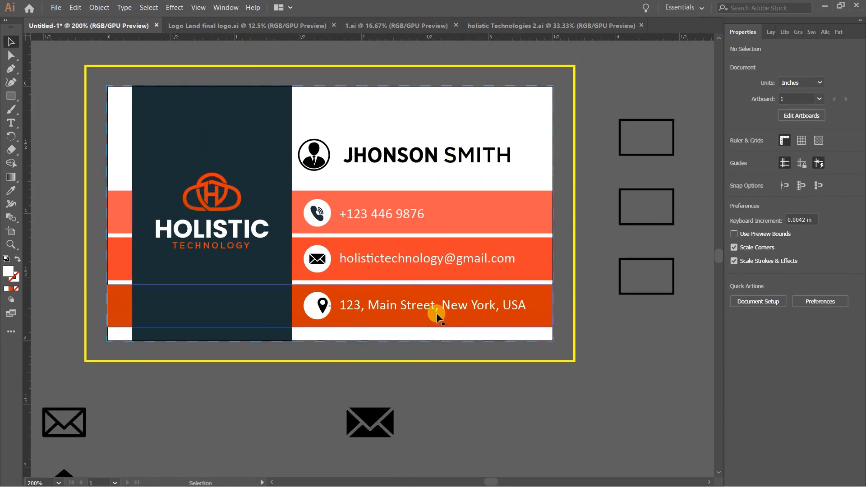
pyautogui.click(449, 307)
pyautogui.scroll(1, 448, 307)
pyautogui.scroll(1, 426, 317)
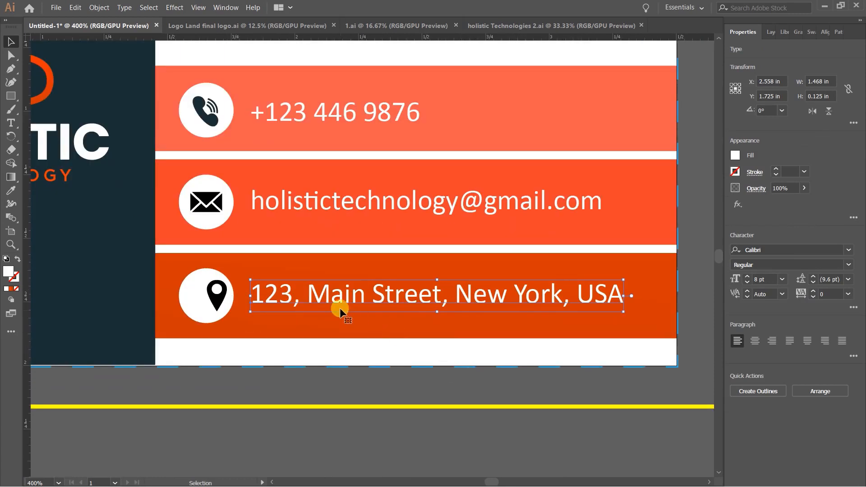
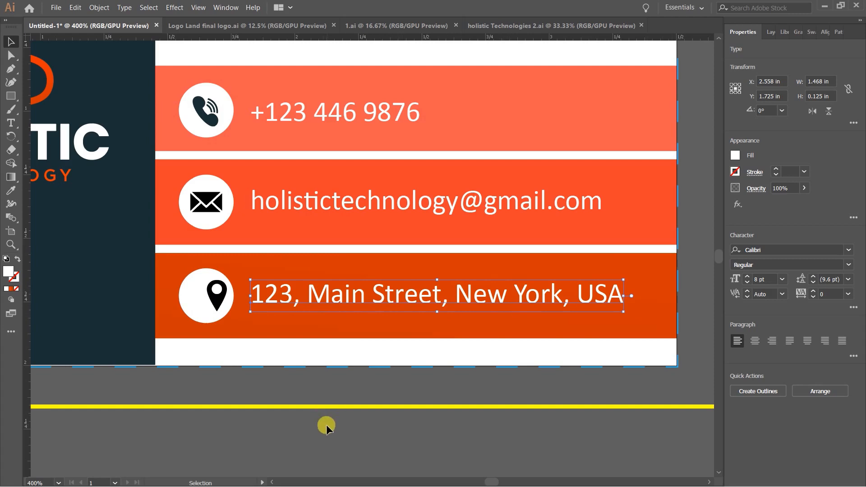
pyautogui.hscroll(-5, 358, 381)
pyautogui.click(357, 381)
pyautogui.scroll(1, 312, 328)
pyautogui.keyDown('ctrl'); pyautogui.click(289, 285); pyautogui.keyUp('ctrl')
pyautogui.press('Left')
pyautogui.press('Left')
pyautogui.press('Left')
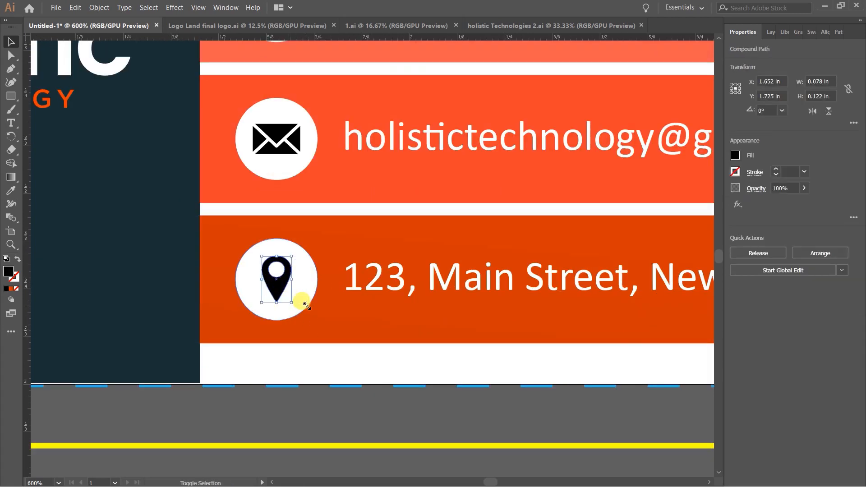
pyautogui.scroll(-3, 183, 222)
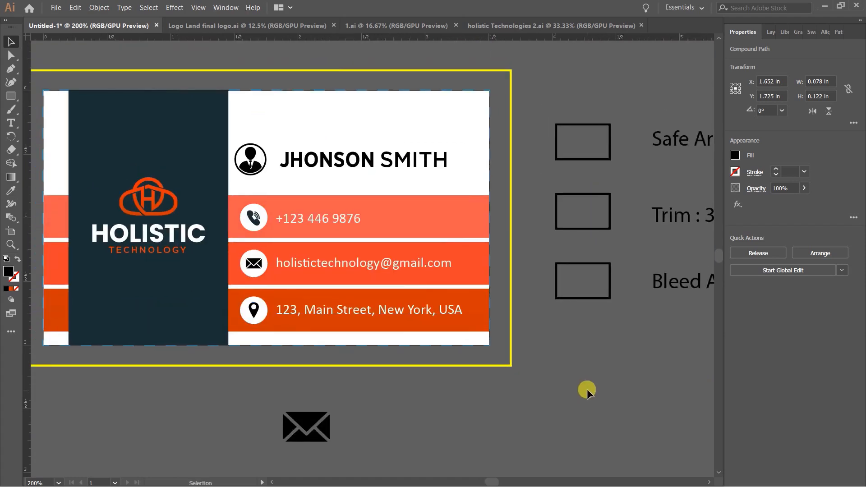
pyautogui.click(586, 389)
# - Duplicate the phone number text into the white area under the name and replace its content with PROJECT MANAGER
pyautogui.scroll(-1, 448, 256)
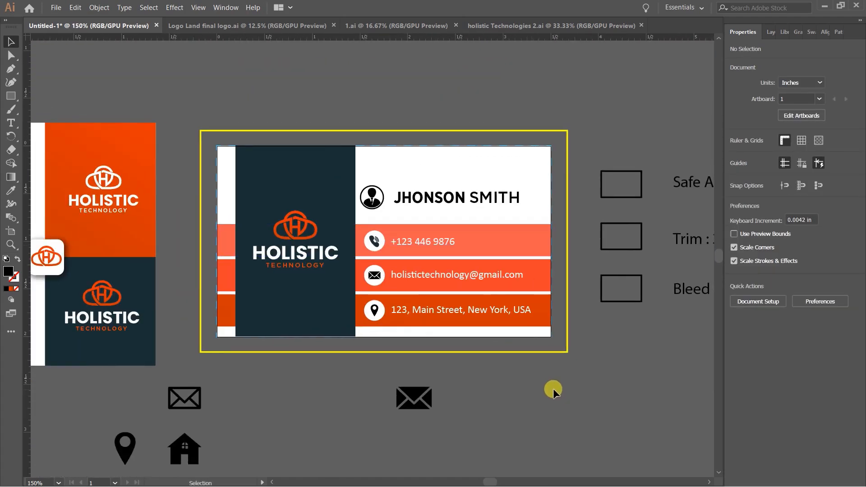
pyautogui.scroll(1, 463, 197)
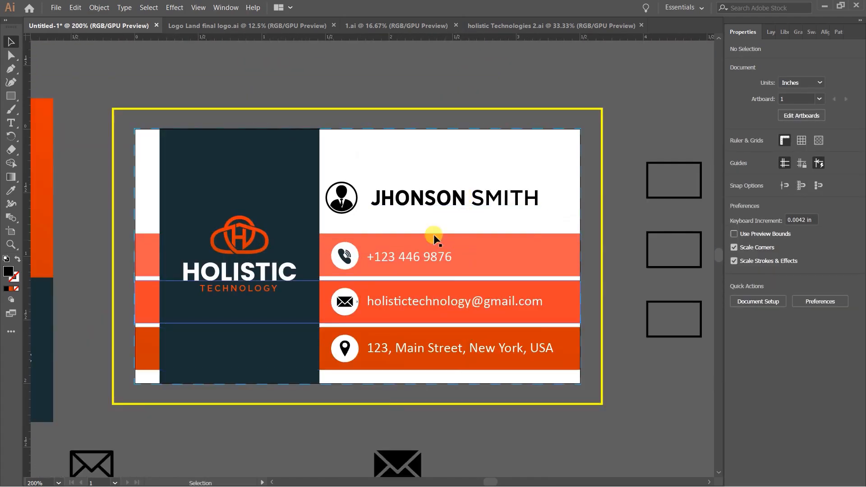
pyautogui.scroll(1, 430, 241)
pyautogui.moveTo(405, 344); pyautogui.dragTo(423, 277)
pyautogui.press('t')
pyautogui.click(421, 276)
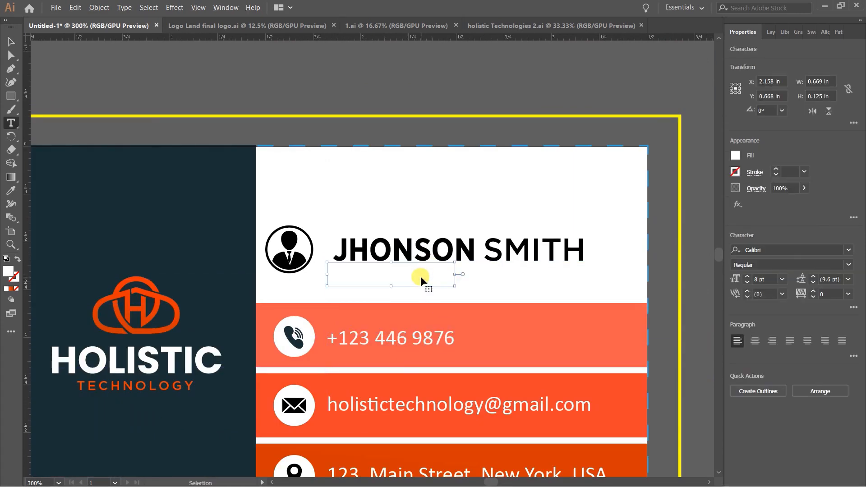
pyautogui.hotkey('ctrl', 'a')
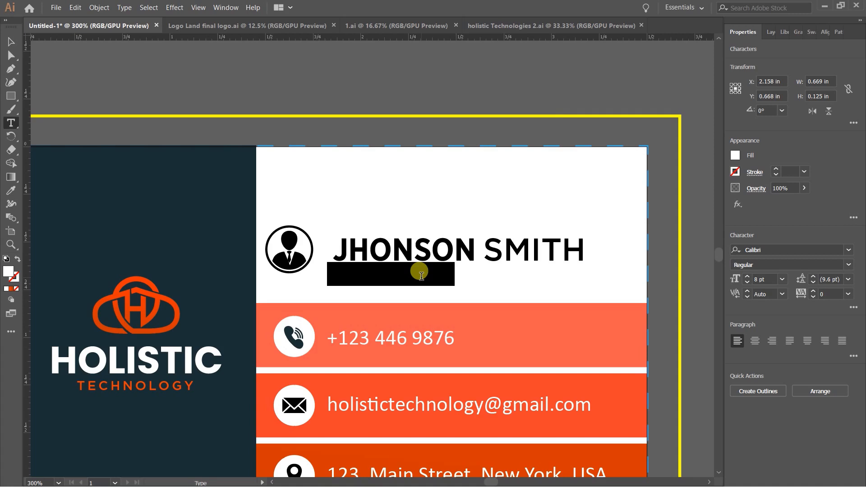
pyautogui.write('C')
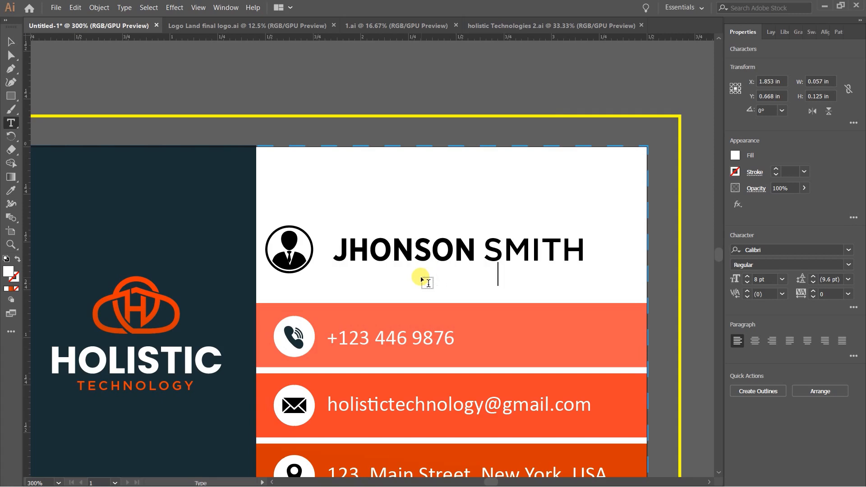
pyautogui.click(11, 41)
pyautogui.rightClick(207, 141)
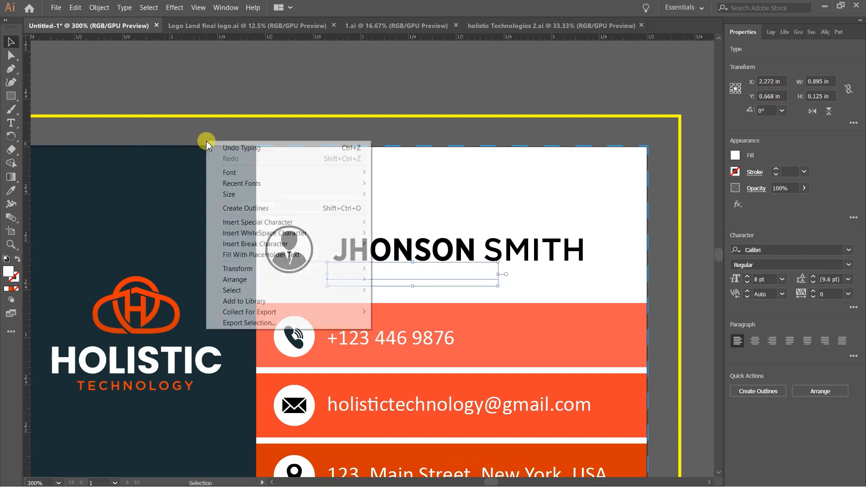
pyautogui.click(144, 160)
# - Recolor the PROJECT MANAGER text with the dark panel's color and shift it slightly to align with the name's left edge
pyautogui.click(440, 275)
pyautogui.press('i')
pyautogui.click(253, 152)
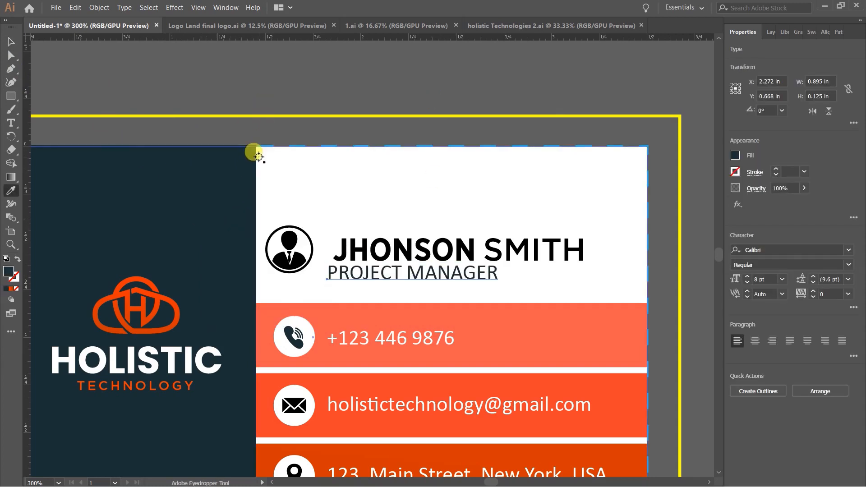
pyautogui.click(323, 88)
pyautogui.scroll(2, 416, 263)
pyautogui.moveTo(429, 281)
pyautogui.mouseDown()
pyautogui.moveTo(431, 290)
pyautogui.moveTo(439, 285)
pyautogui.mouseUp()
pyautogui.scroll(-4, 407, 188)
pyautogui.scroll(2, 442, 216)
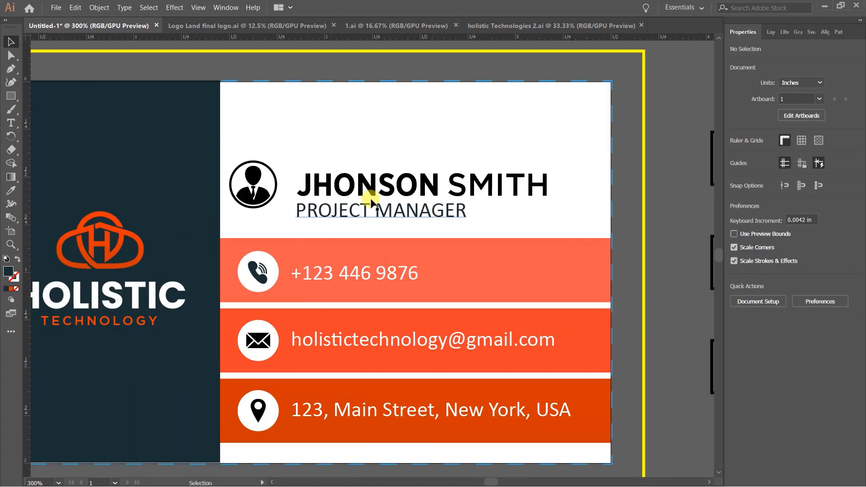
# - Move the person icon and the name up together, and bring the job title up directly beneath the name
pyautogui.click(276, 188)
pyautogui.keyDown('shift'); pyautogui.click(336, 189); pyautogui.keyUp('shift')
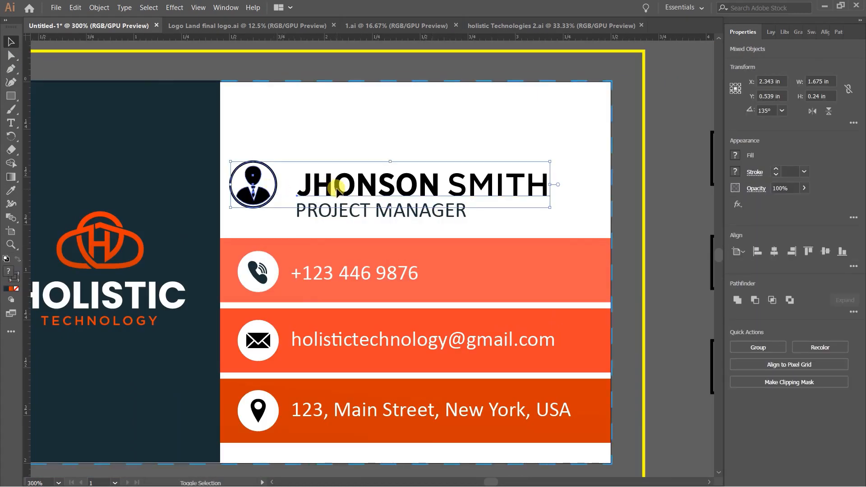
pyautogui.press('Up')
pyautogui.press('Up')
pyautogui.press('Up')
pyautogui.press('Up')
pyautogui.press('Up')
pyautogui.press('Up')
pyautogui.moveTo(367, 219); pyautogui.dragTo(368, 205)
pyautogui.scroll(1, 417, 197)
pyautogui.moveTo(484, 215); pyautogui.dragTo(482, 212)
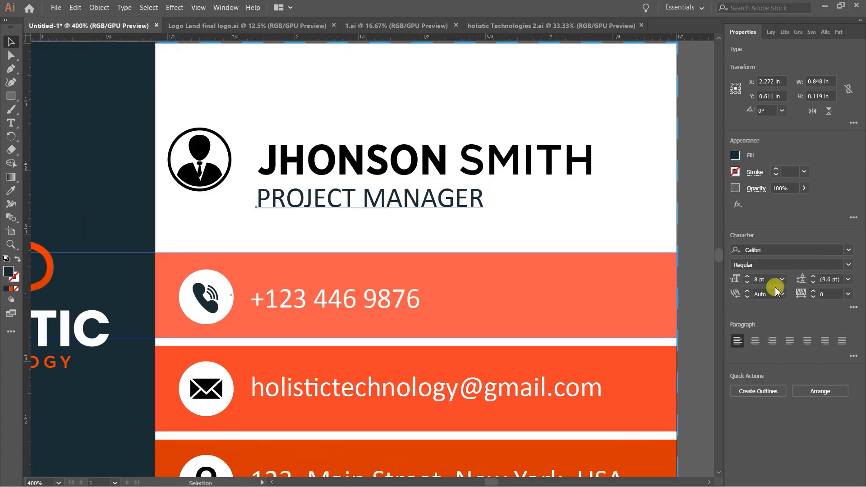
# - Set the tracking of the PROJECT MANAGER text to 50
pyautogui.click(847, 294)
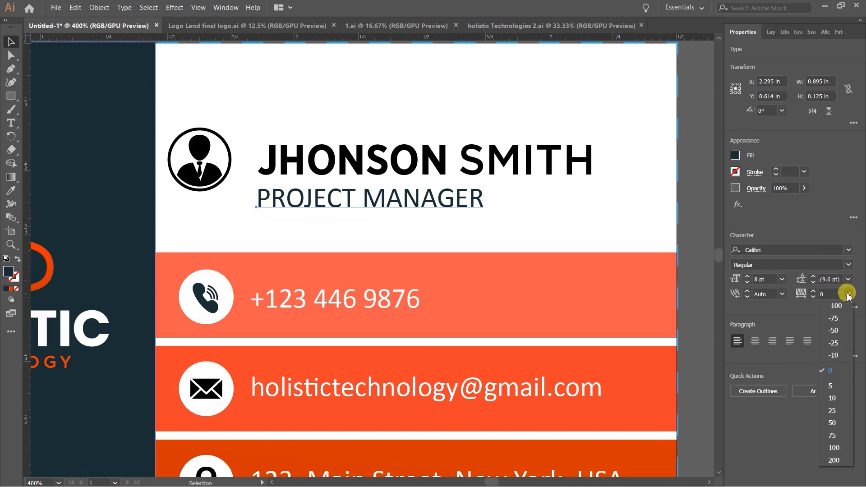
pyautogui.click(838, 426)
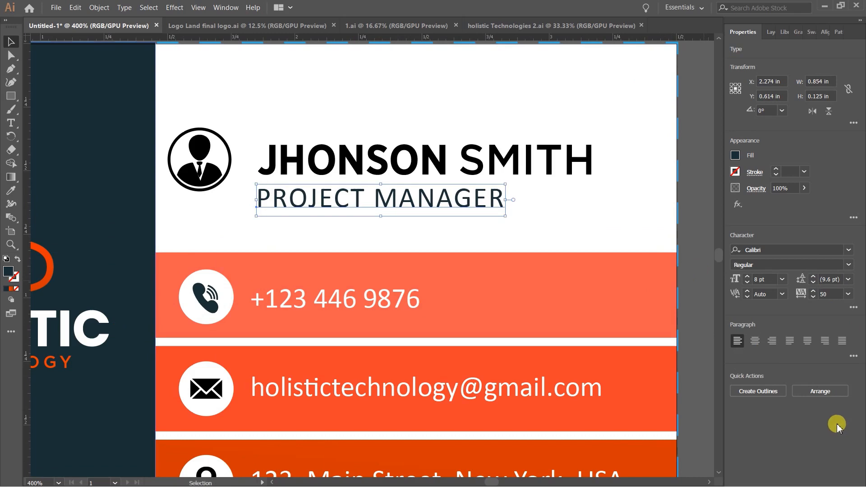
pyautogui.scroll(-3, 403, 159)
pyautogui.click(557, 106)
pyautogui.scroll(2, 409, 159)
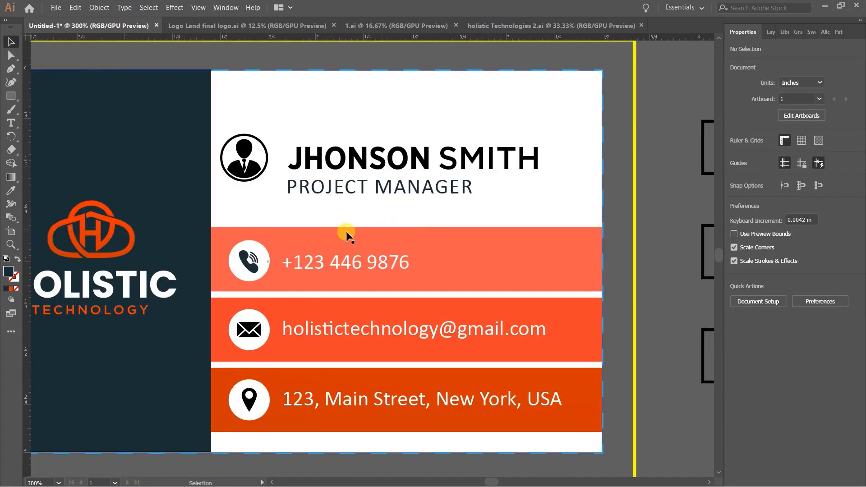
# - Nudge the PROJECT MANAGER text up by about 0.004 in, closer to the name
pyautogui.moveTo(344, 229); pyautogui.dragTo(395, 217)
pyautogui.click(436, 188)
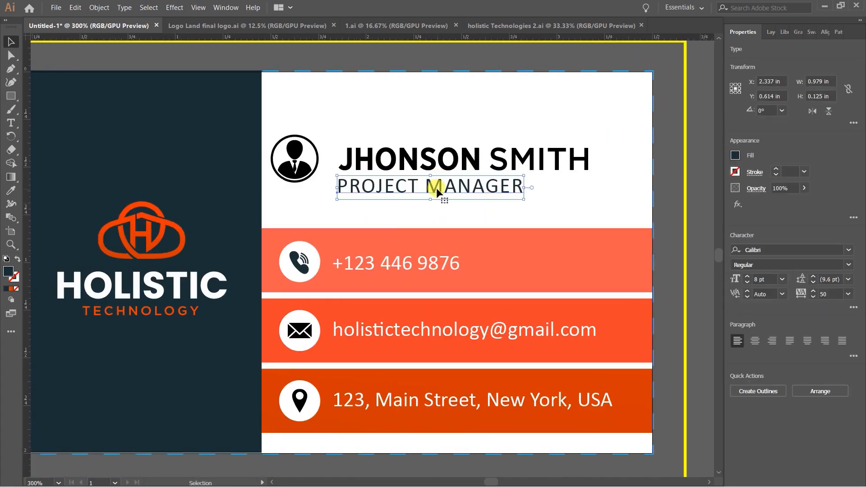
pyautogui.scroll(-2, 485, 207)
pyautogui.click(618, 98)
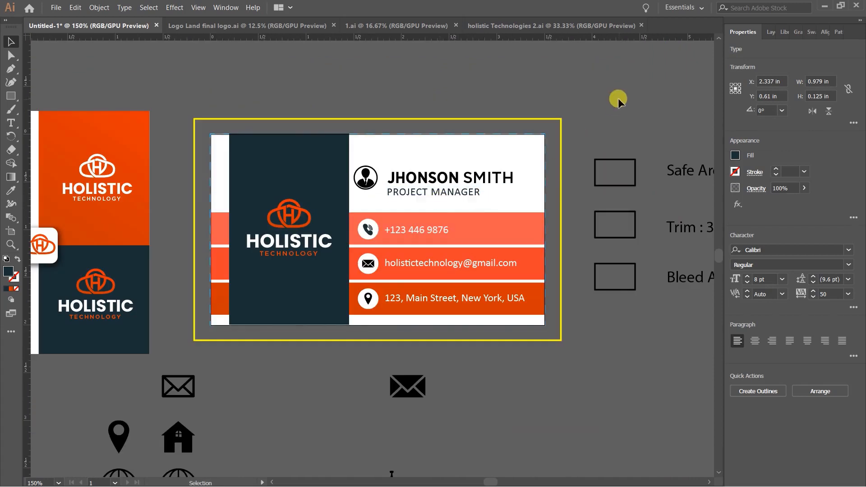
pyautogui.scroll(1, 503, 153)
pyautogui.moveTo(345, 206); pyautogui.dragTo(364, 197)
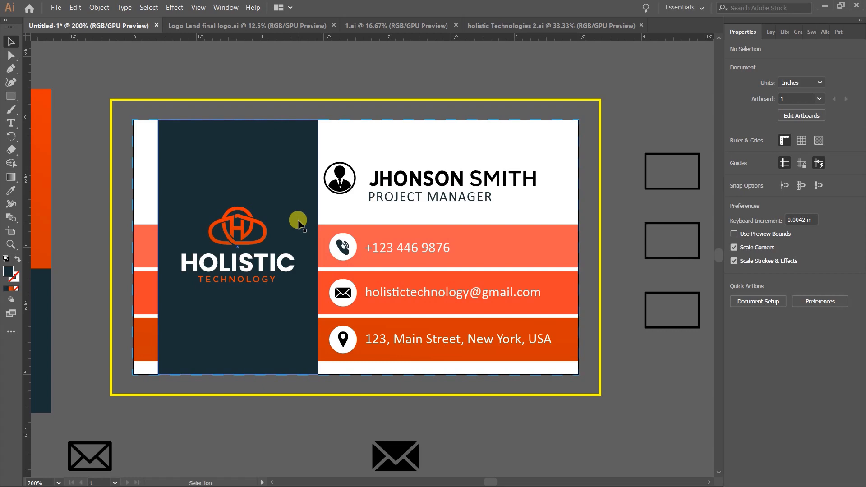
# - Move all the loose spare icons from below the card to the free canvas above the size labels
pyautogui.scroll(-1, 325, 233)
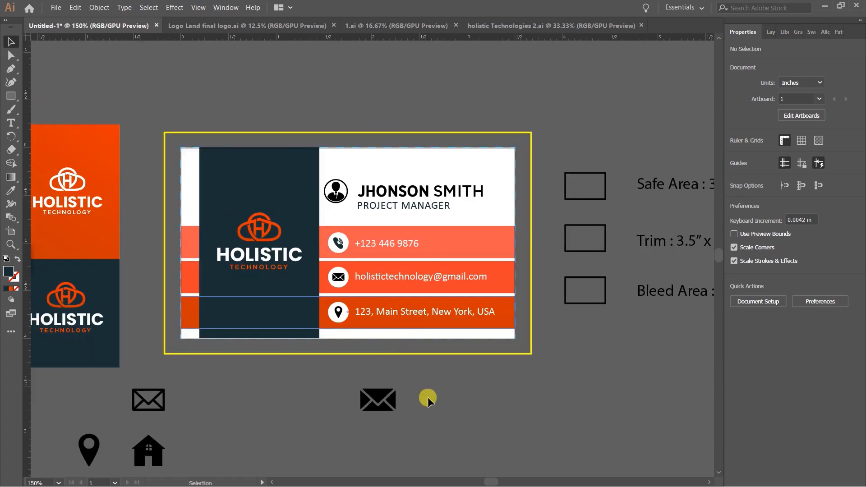
pyautogui.scroll(-3, 412, 296)
pyautogui.scroll(-2, 314, 307)
pyautogui.moveTo(420, 392); pyautogui.dragTo(377, 324)
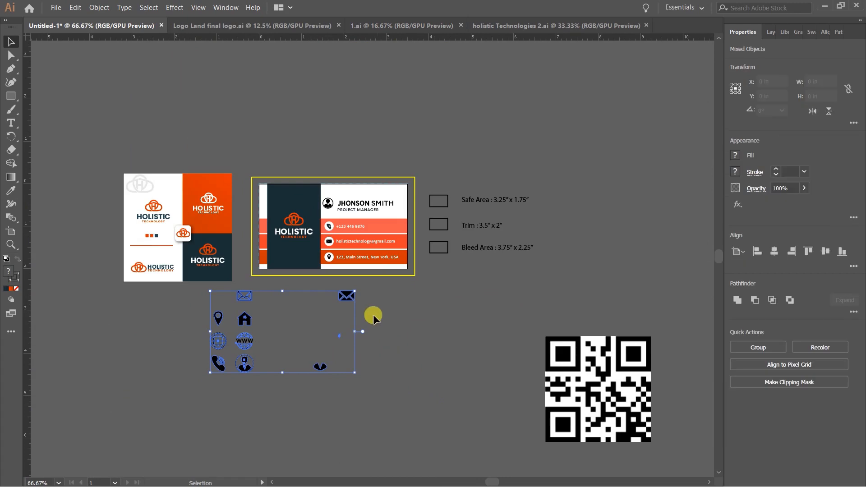
pyautogui.moveTo(350, 297); pyautogui.dragTo(707, 61)
pyautogui.click(567, 112)
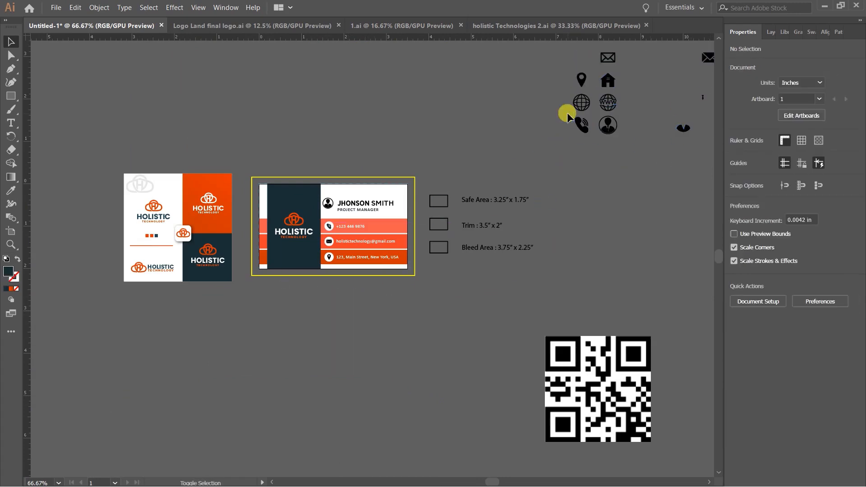
# - Duplicate the business card artboard with its artwork directly below the original card
pyautogui.hotkey('shift', 'o')
pyautogui.moveTo(363, 230); pyautogui.dragTo(363, 346)
pyautogui.press('v')
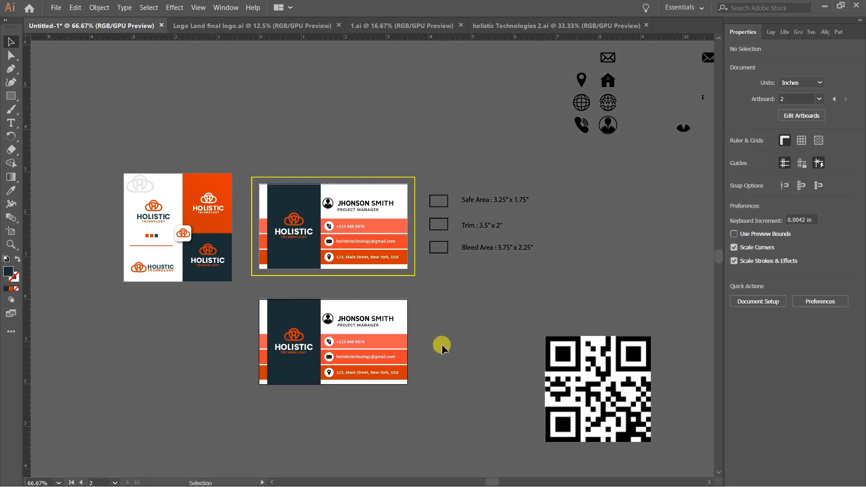
# - Delete the person icon, the name and the job title from the duplicated card
pyautogui.scroll(1, 361, 323)
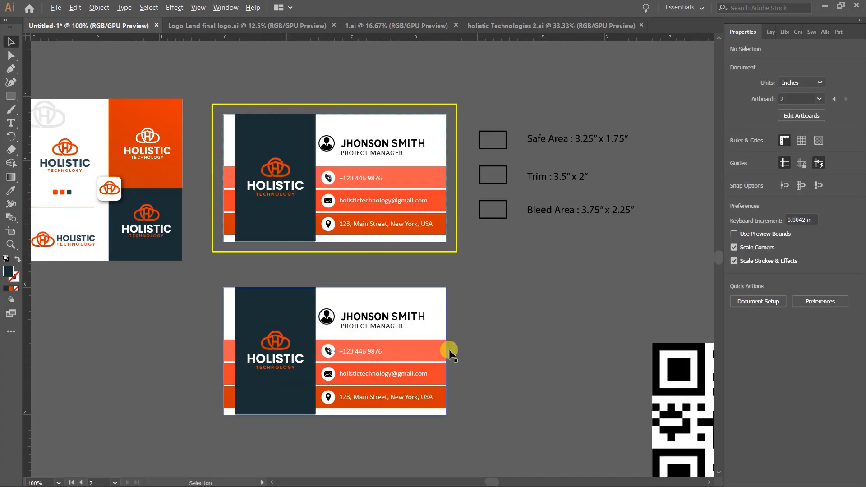
pyautogui.scroll(1, 494, 345)
pyautogui.moveTo(471, 368); pyautogui.dragTo(613, 309)
pyautogui.scroll(1, 419, 374)
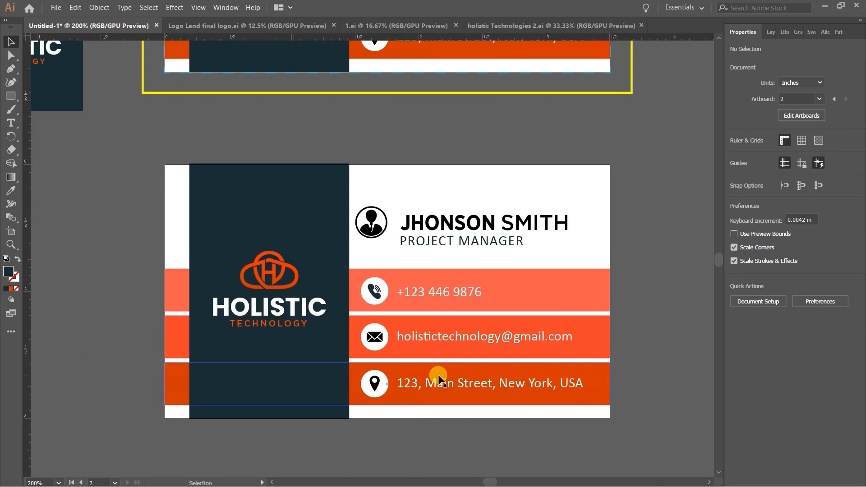
pyautogui.moveTo(565, 339); pyautogui.dragTo(538, 334)
pyautogui.moveTo(334, 179); pyautogui.dragTo(528, 235)
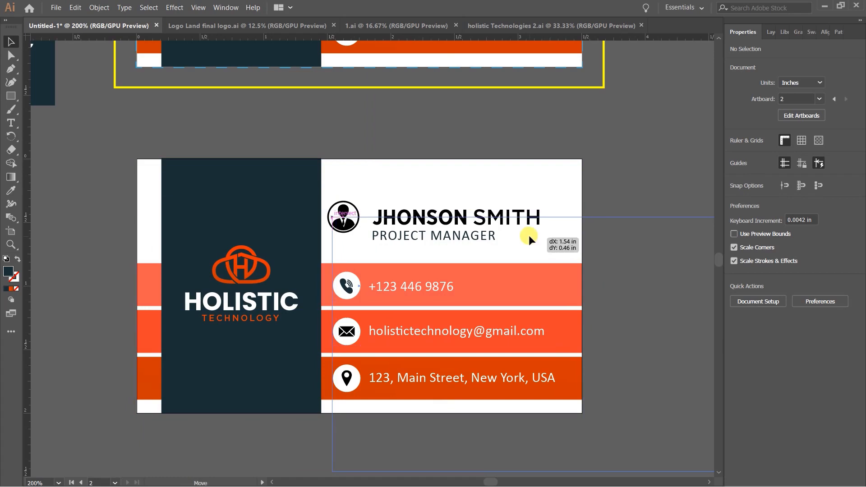
pyautogui.hotkey('ctrl', 'z')
pyautogui.click(343, 214)
pyautogui.press('Delete')
pyautogui.click(433, 218)
pyautogui.press('Delete')
pyautogui.click(440, 236)
pyautogui.press('Delete')
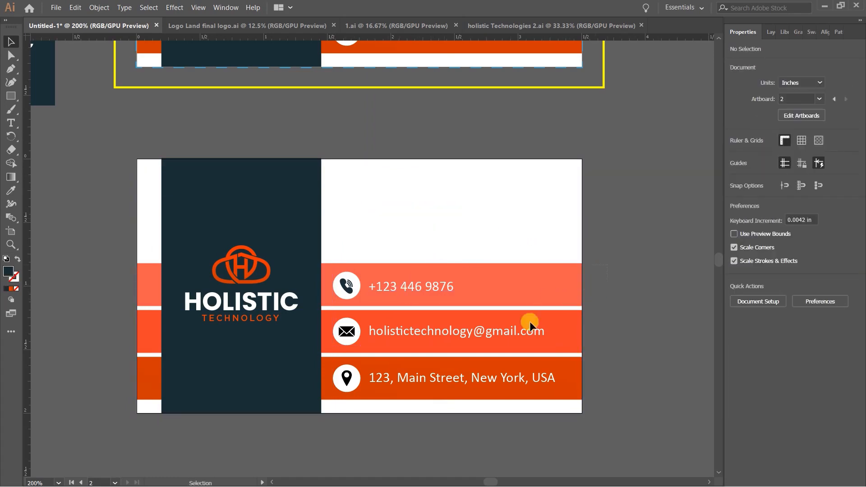
# - Delete the phone, e-mail and address texts together with their circled icons from the duplicated card
pyautogui.moveTo(336, 423); pyautogui.dragTo(569, 318)
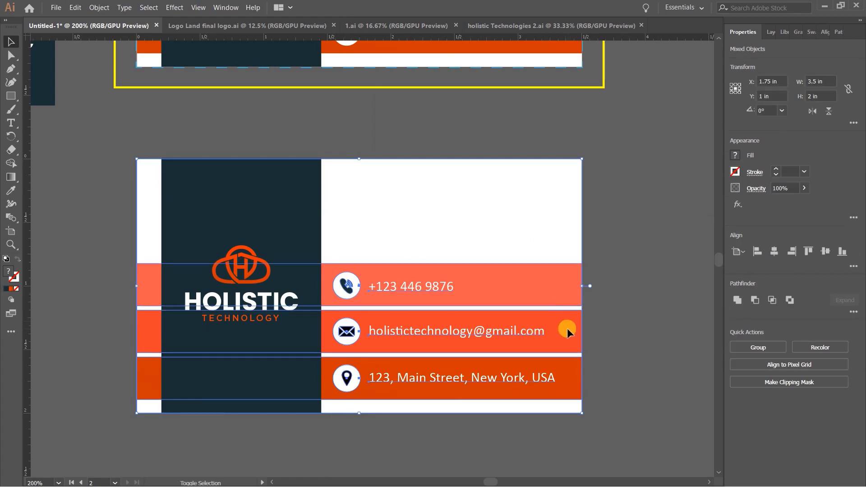
pyautogui.moveTo(347, 379); pyautogui.dragTo(364, 386)
pyautogui.hotkey('ctrl', 'z')
pyautogui.keyDown('shift'); pyautogui.click(531, 201); pyautogui.keyUp('shift')
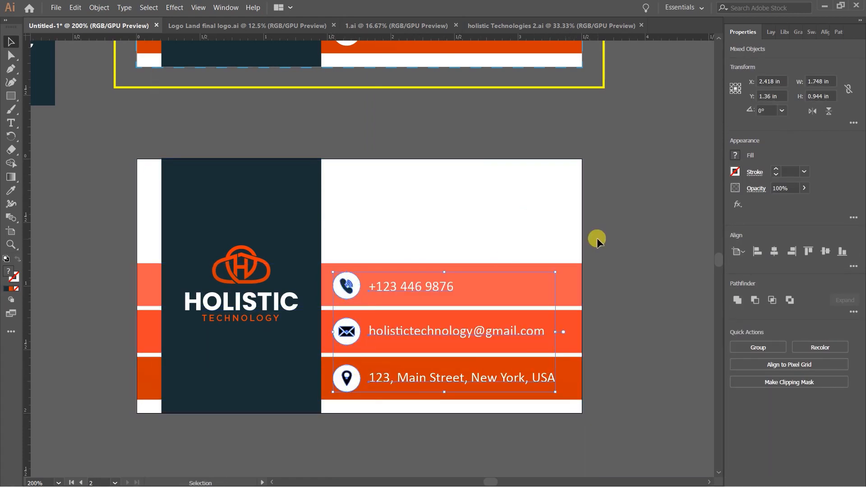
pyautogui.press('Delete')
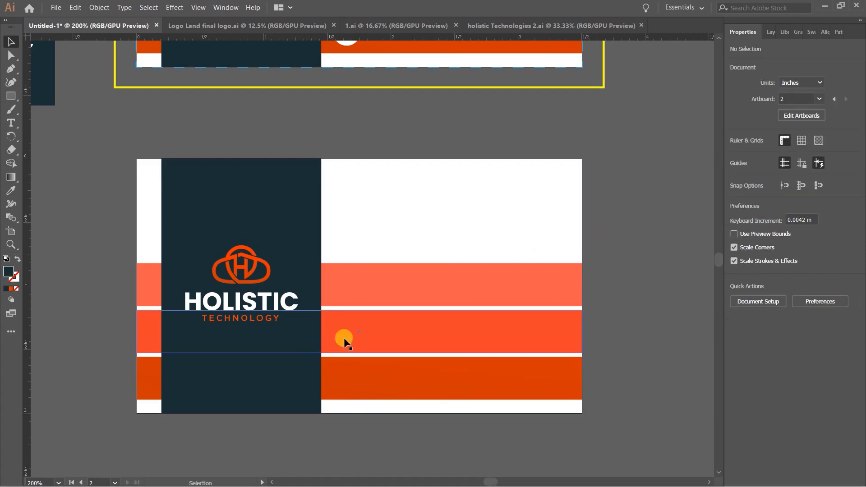
# - Widen the duplicated card's dark panel to about 3.12 in and center it horizontally on the white background
pyautogui.click(313, 191)
pyautogui.moveTo(321, 285); pyautogui.dragTo(558, 276)
pyautogui.hotkey('ctrl', 'shift', 'a')
pyautogui.click(486, 234)
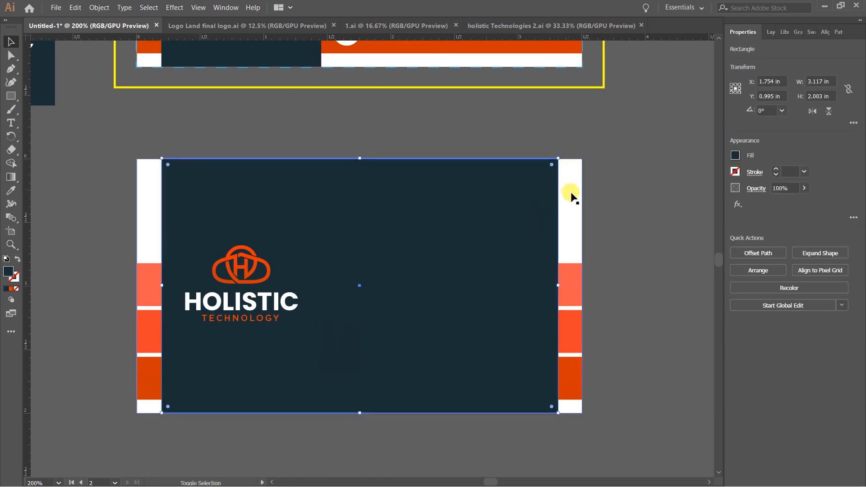
pyautogui.keyDown('shift'); pyautogui.click(580, 205); pyautogui.keyUp('shift')
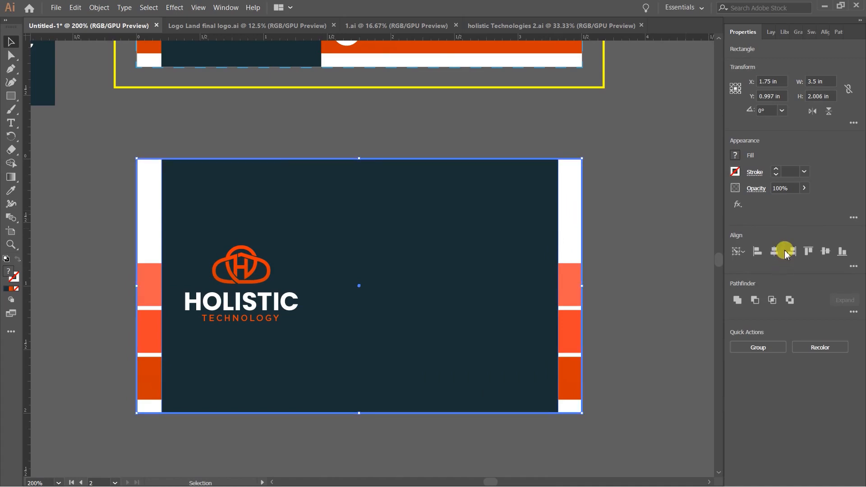
pyautogui.hotkey('ctrl', 'shift', 'a')
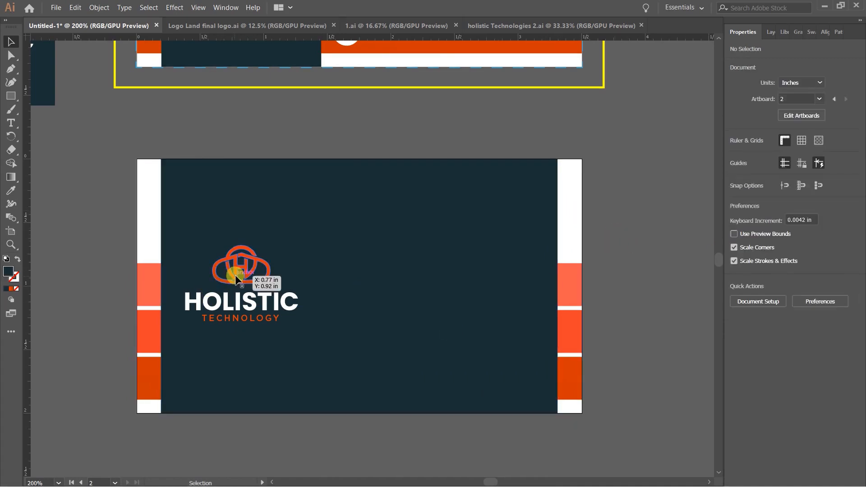
# - Center the Holistic Technology logo horizontally and vertically on the widened dark panel
pyautogui.click(239, 285)
pyautogui.keyDown('shift'); pyautogui.click(413, 270); pyautogui.keyUp('shift')
pyautogui.click(425, 266)
pyautogui.click(779, 251)
pyautogui.click(824, 251)
pyautogui.click(632, 230)
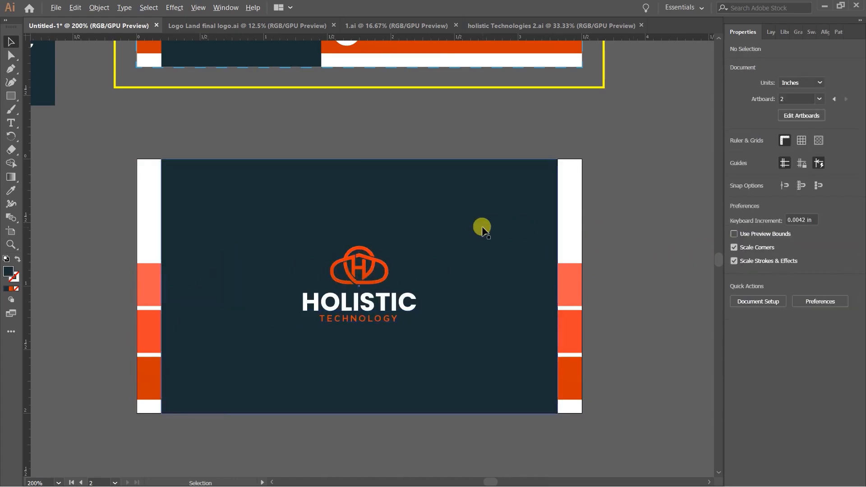
# - Enlarge the Holistic Technology logo proportionally around its center on the second card
pyautogui.moveTo(472, 203); pyautogui.dragTo(440, 364)
pyautogui.scroll(-2, 440, 363)
pyautogui.scroll(-2, 316, 316)
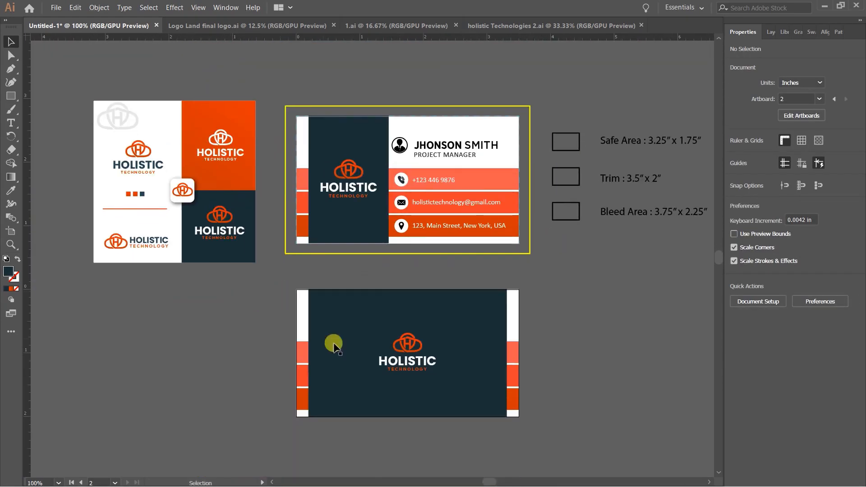
pyautogui.scroll(2, 328, 344)
pyautogui.click(447, 353)
pyautogui.moveTo(496, 323); pyautogui.dragTo(513, 309)
pyautogui.hotkey('ctrl', '1')
pyautogui.click(596, 320)
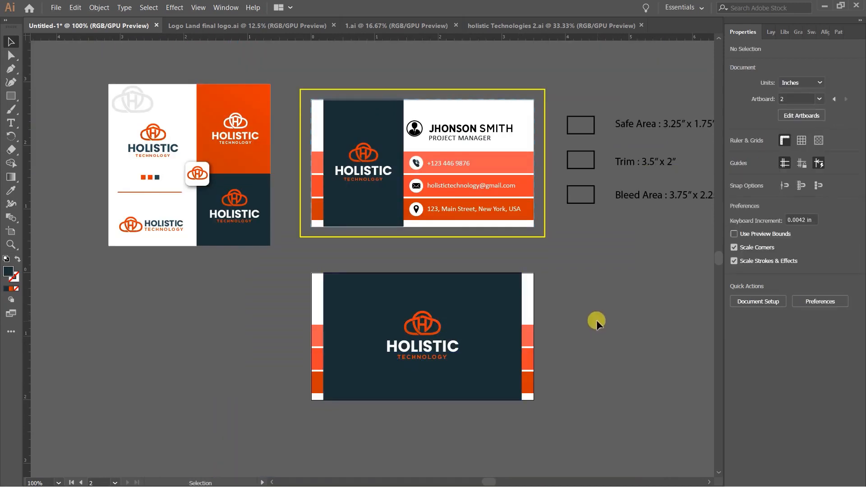
pyautogui.moveTo(599, 321); pyautogui.dragTo(591, 318)
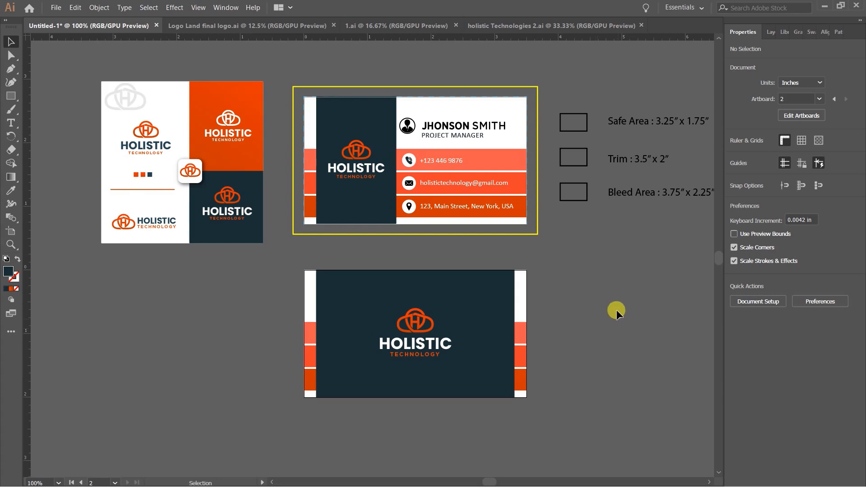
# - Move the logo up into the upper half of the second card's dark panel, keeping it horizontally centered
pyautogui.scroll(1, 610, 314)
pyautogui.scroll(1, 401, 355)
pyautogui.moveTo(431, 331); pyautogui.dragTo(431, 299)
pyautogui.moveTo(476, 279); pyautogui.dragTo(473, 280)
pyautogui.click(621, 283)
pyautogui.scroll(-1, 559, 290)
pyautogui.moveTo(618, 256); pyautogui.dragTo(441, 266)
pyautogui.scroll(-2, 498, 268)
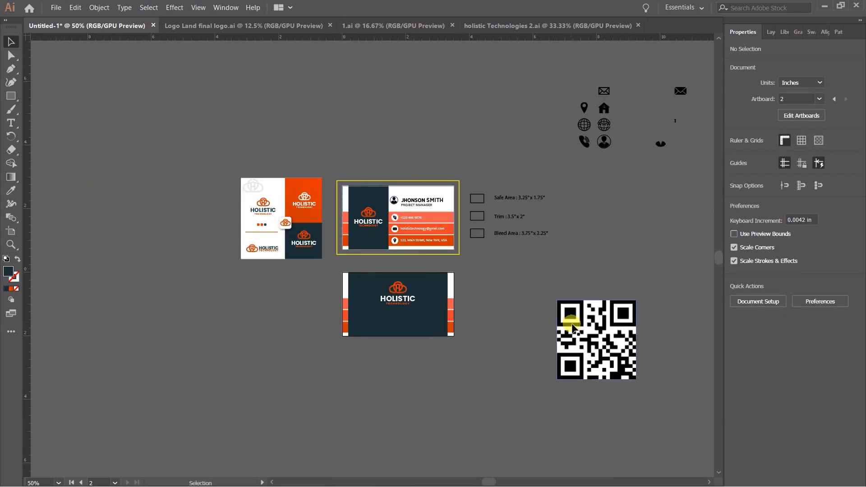
# - Place the QR code on the second card's dark panel below the logo and shrink it to about 0.46 in square
pyautogui.scroll(1, 591, 349)
pyautogui.click(609, 329)
pyautogui.moveTo(652, 291); pyautogui.dragTo(498, 338)
pyautogui.click(633, 299)
pyautogui.scroll(2, 207, 286)
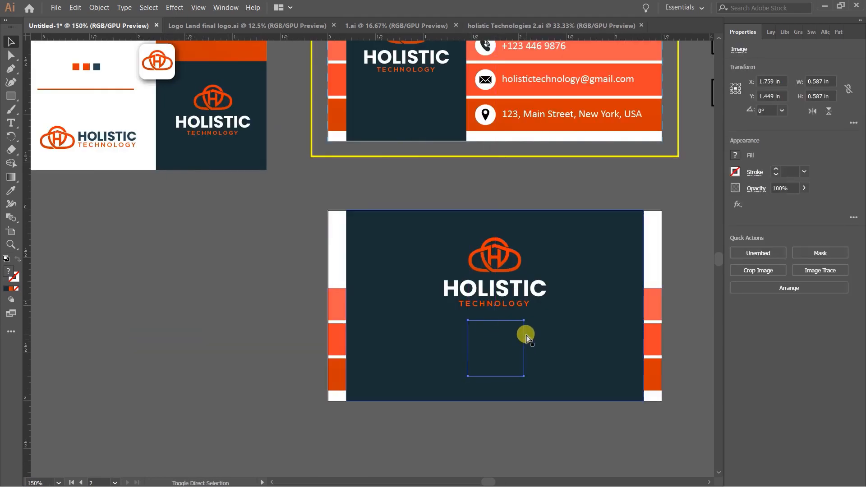
pyautogui.scroll(1, 527, 336)
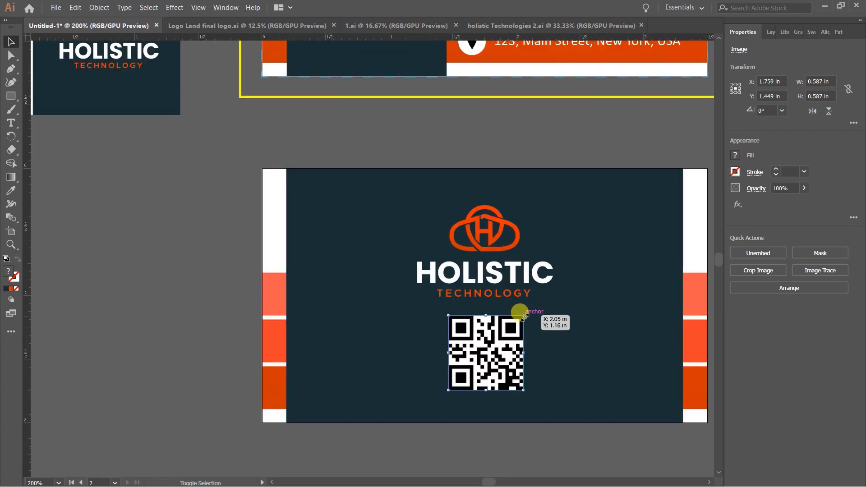
pyautogui.click(259, 337)
# - Draw a rectangle about 0.54 by 0.52 in over the QR code and fill it with the logo text's white
pyautogui.moveTo(10, 94); pyautogui.dragTo(60, 99)
pyautogui.moveTo(571, 327); pyautogui.dragTo(460, 258)
pyautogui.scroll(2, 408, 284)
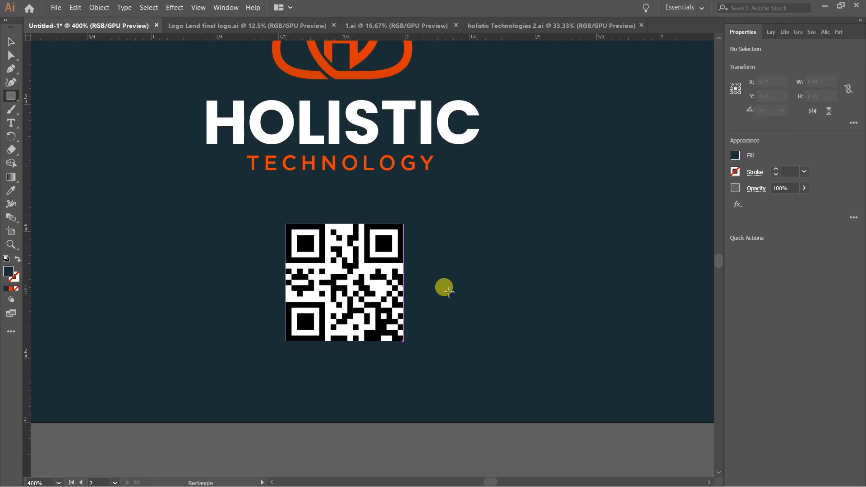
pyautogui.moveTo(380, 287); pyautogui.dragTo(443, 307)
pyautogui.moveTo(341, 236); pyautogui.dragTo(479, 367)
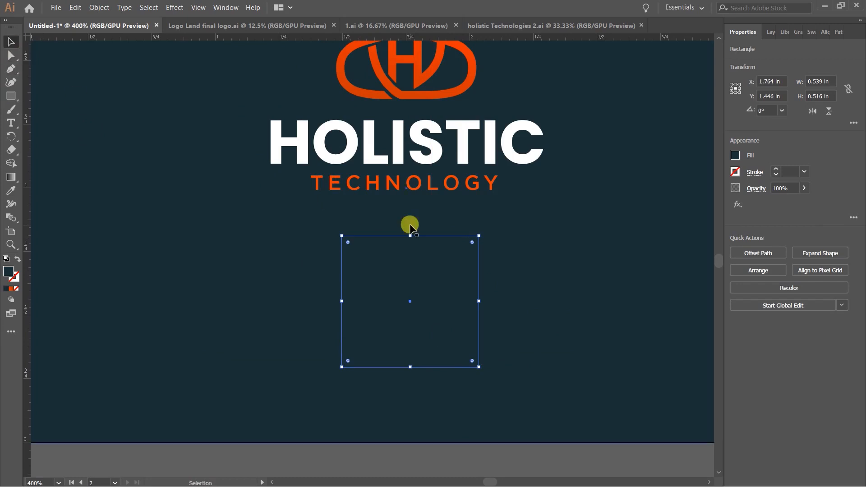
pyautogui.press('i')
pyautogui.click(402, 149)
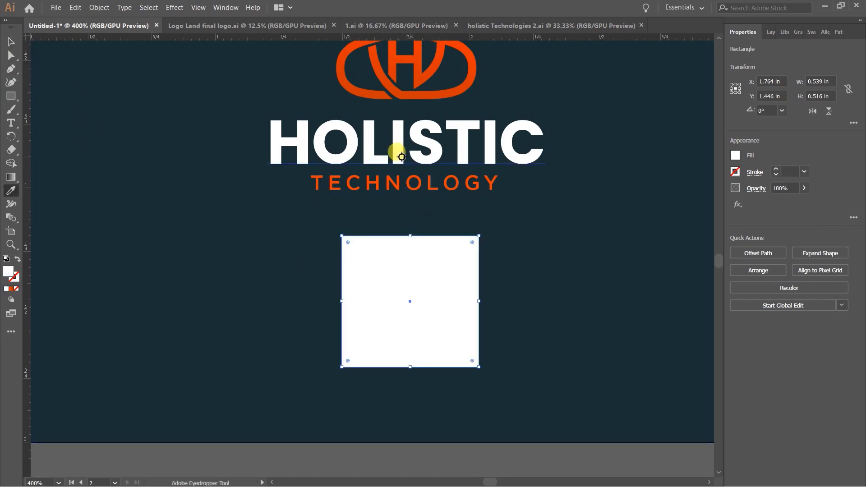
# - Cut the white rectangle and paste it directly behind the QR code as its backing
pyautogui.press('v')
pyautogui.scroll(-2, 408, 234)
pyautogui.click(457, 390)
pyautogui.click(425, 276)
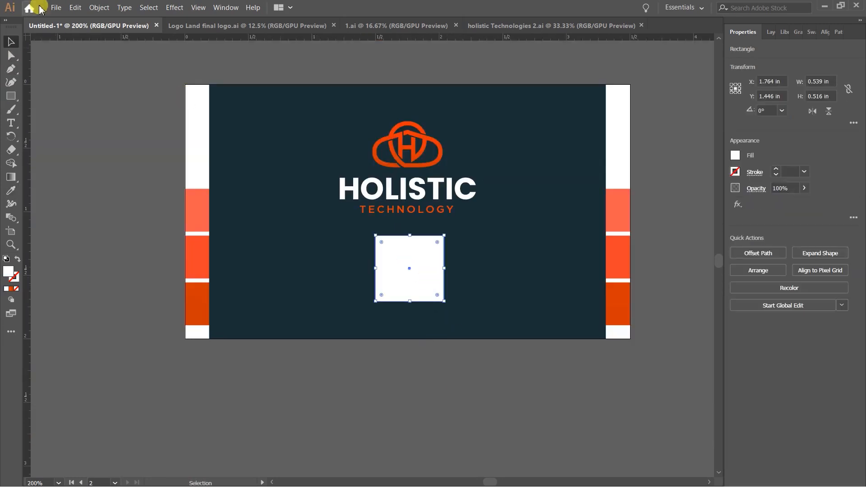
pyautogui.click(74, 8)
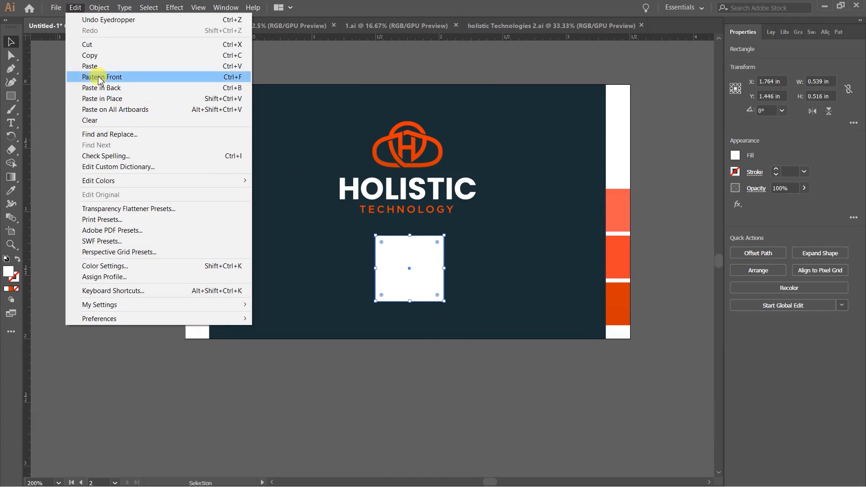
pyautogui.click(95, 44)
pyautogui.click(434, 266)
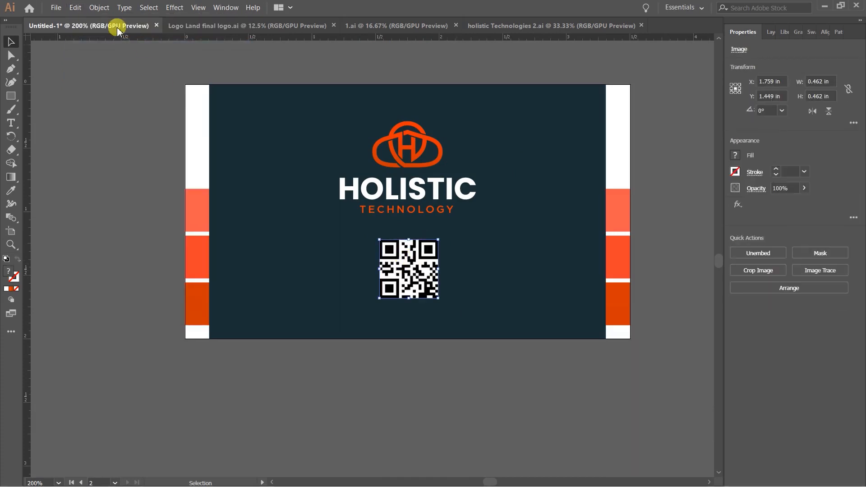
pyautogui.click(74, 8)
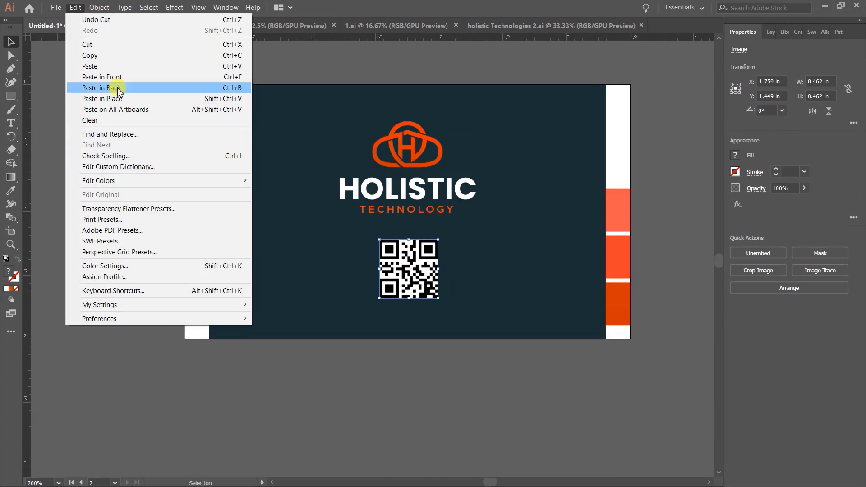
pyautogui.click(118, 89)
pyautogui.click(469, 370)
# - Align the QR code and its white backing to each other's horizontal and vertical centers
pyautogui.scroll(1, 435, 301)
pyautogui.click(411, 255)
pyautogui.scroll(2, 433, 228)
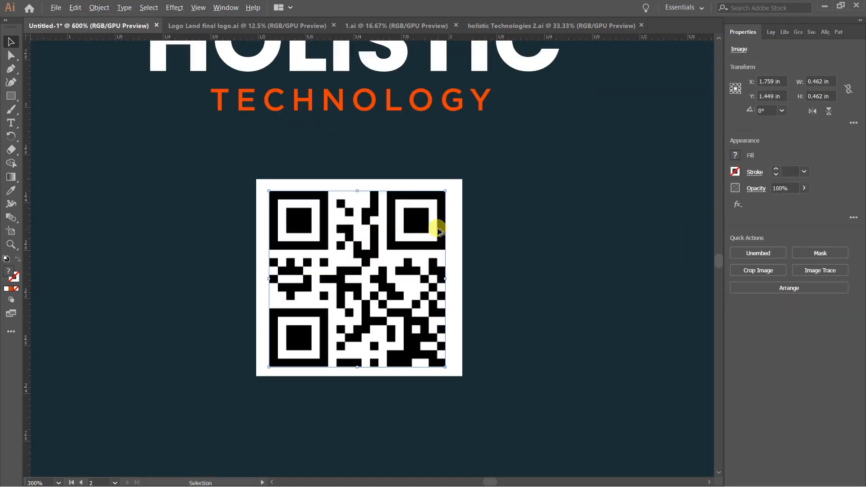
pyautogui.keyDown('shift'); pyautogui.click(453, 223); pyautogui.keyUp('shift')
pyautogui.click(772, 251)
pyautogui.click(825, 252)
pyautogui.scroll(-2, 343, 244)
pyautogui.click(305, 366)
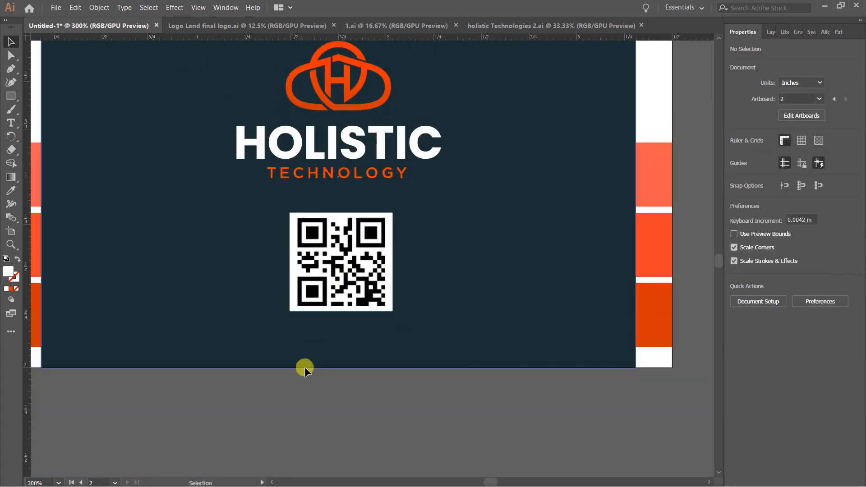
# - Group the QR code with its white backing
pyautogui.moveTo(305, 367); pyautogui.dragTo(390, 294)
pyautogui.scroll(2, 391, 293)
pyautogui.hotkey('ctrl', 'g')
pyautogui.scroll(-3, 402, 298)
pyautogui.click(404, 408)
# - Scale the grouped QR code down proportionally to about 0.47 in wide, positioned just below the logo on the second card
pyautogui.moveTo(413, 299); pyautogui.dragTo(431, 352)
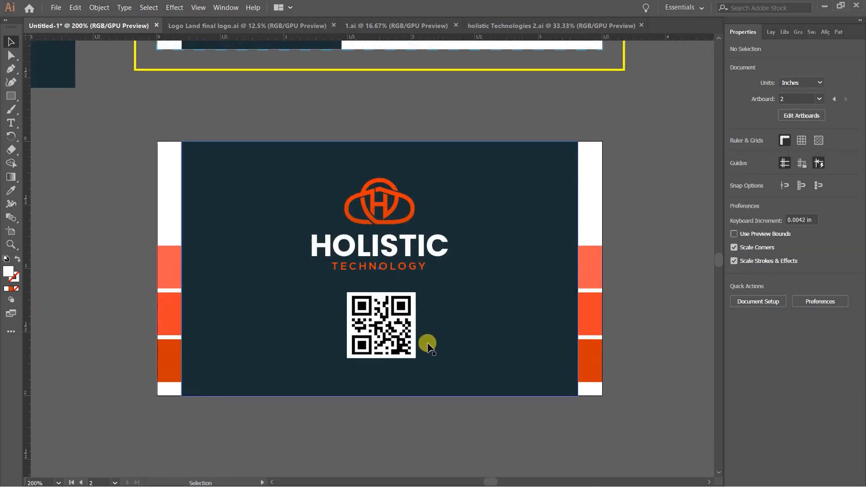
pyautogui.scroll(1, 435, 353)
pyautogui.click(416, 286)
pyautogui.moveTo(418, 287); pyautogui.dragTo(399, 291)
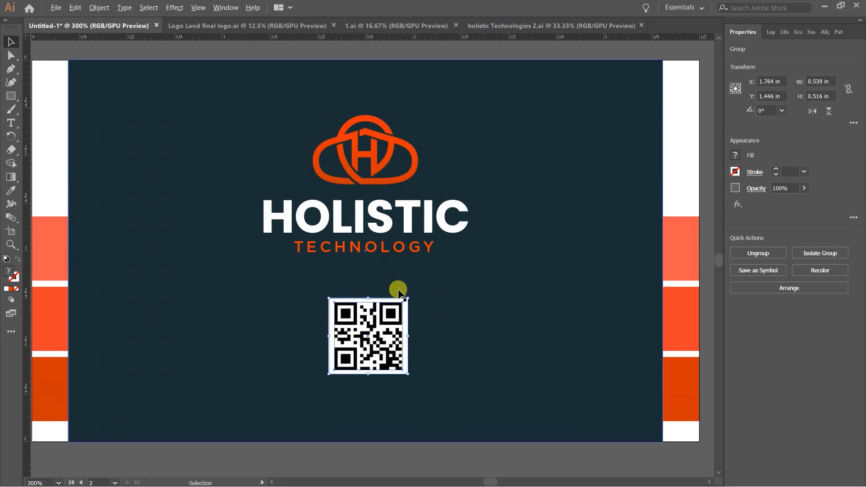
pyautogui.scroll(-1, 398, 288)
pyautogui.click(441, 397)
pyautogui.click(383, 318)
pyautogui.moveTo(406, 291); pyautogui.dragTo(408, 288)
pyautogui.click(431, 469)
pyautogui.moveTo(362, 304); pyautogui.dragTo(360, 301)
pyautogui.click(446, 425)
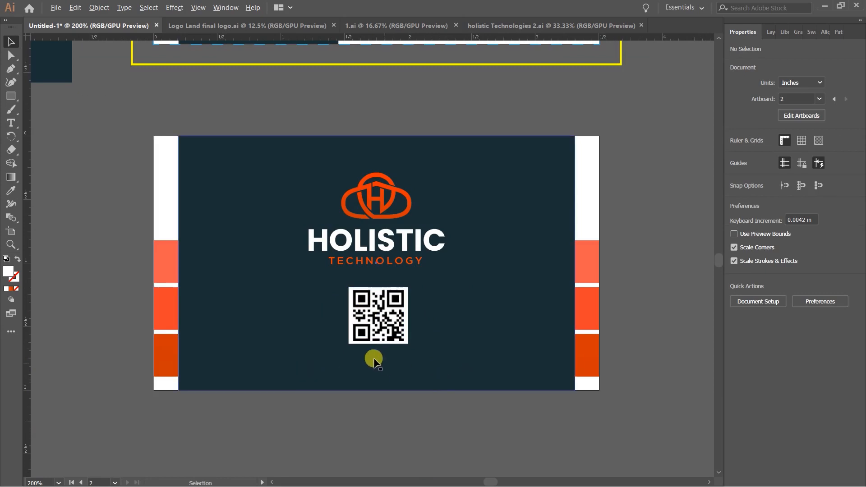
# - Move the QR code group from the second card to the front card's dark panel, beneath the logo
pyautogui.scroll(-3, 377, 362)
pyautogui.moveTo(637, 315); pyautogui.dragTo(574, 327)
pyautogui.scroll(2, 367, 250)
pyautogui.moveTo(588, 364); pyautogui.dragTo(524, 297)
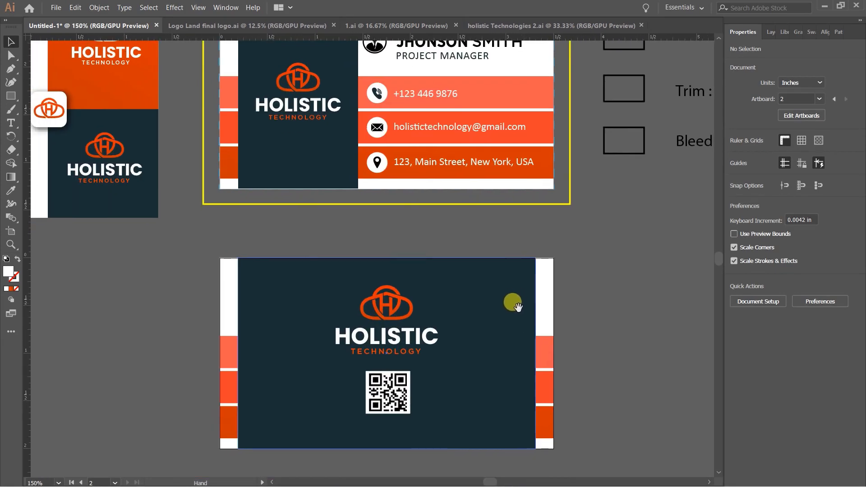
pyautogui.moveTo(424, 290); pyautogui.dragTo(410, 267)
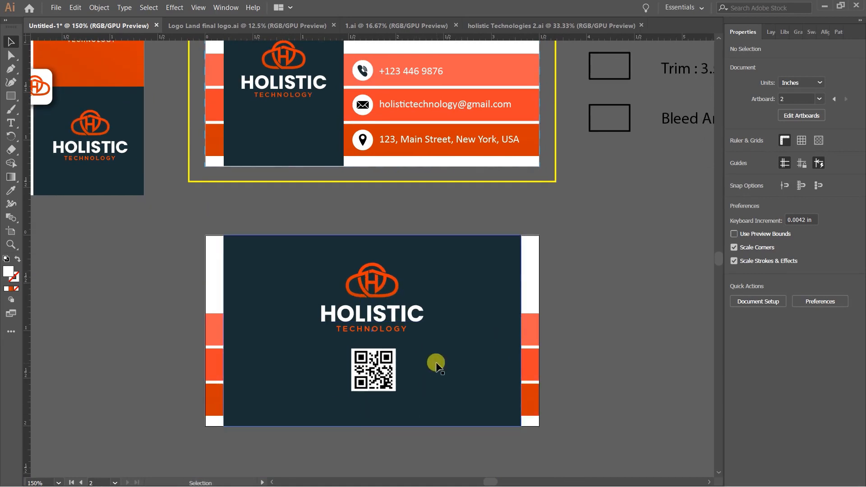
pyautogui.scroll(4, 615, 361)
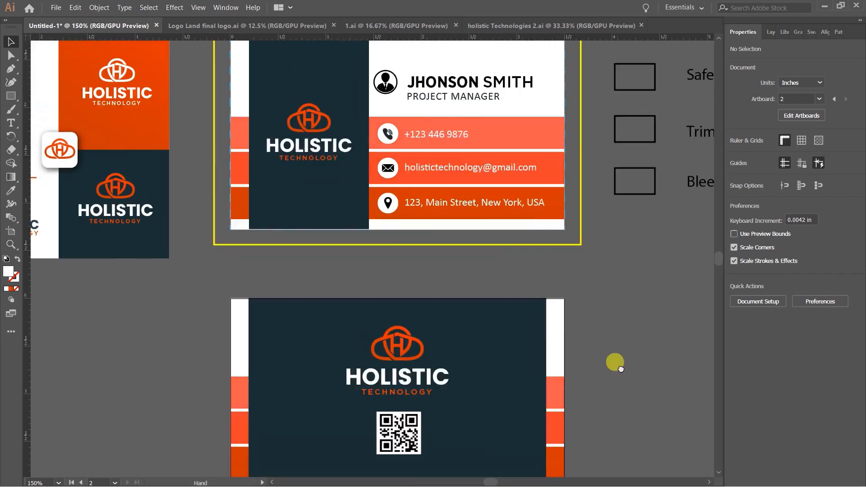
pyautogui.moveTo(316, 187); pyautogui.dragTo(323, 161)
pyautogui.moveTo(416, 453); pyautogui.dragTo(317, 199)
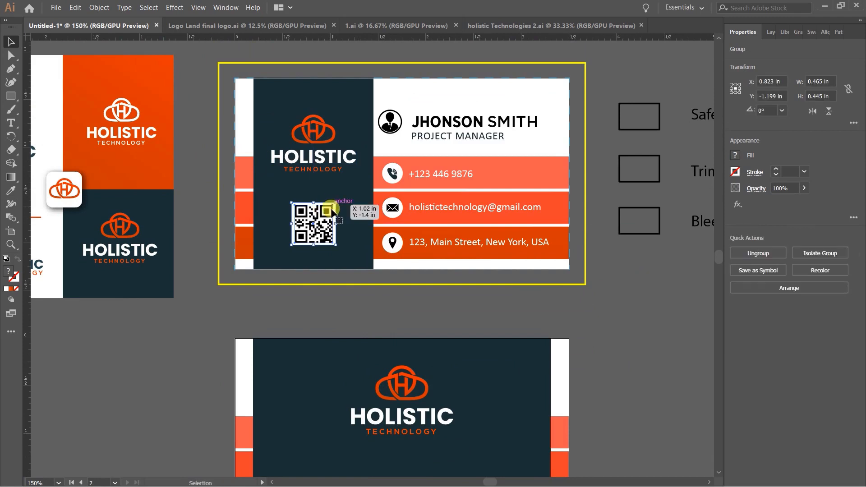
pyautogui.keyDown('shift'); pyautogui.click(363, 115); pyautogui.keyUp('shift')
pyautogui.click(826, 253)
pyautogui.hotkey('ctrl', 'z')
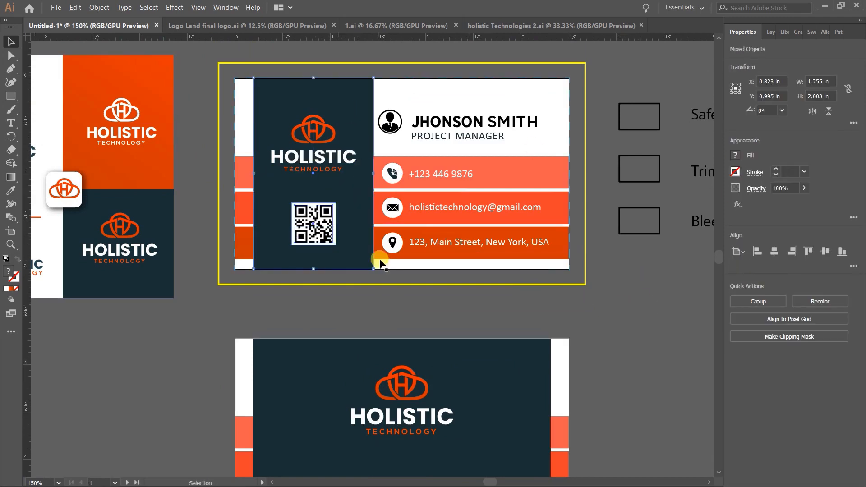
# - Center the QR code group horizontally on the front card's dark panel, using the panel as the alignment reference
pyautogui.click(675, 323)
pyautogui.click(331, 218)
pyautogui.keyDown('shift'); pyautogui.click(344, 113); pyautogui.keyUp('shift')
pyautogui.click(357, 111)
pyautogui.click(773, 251)
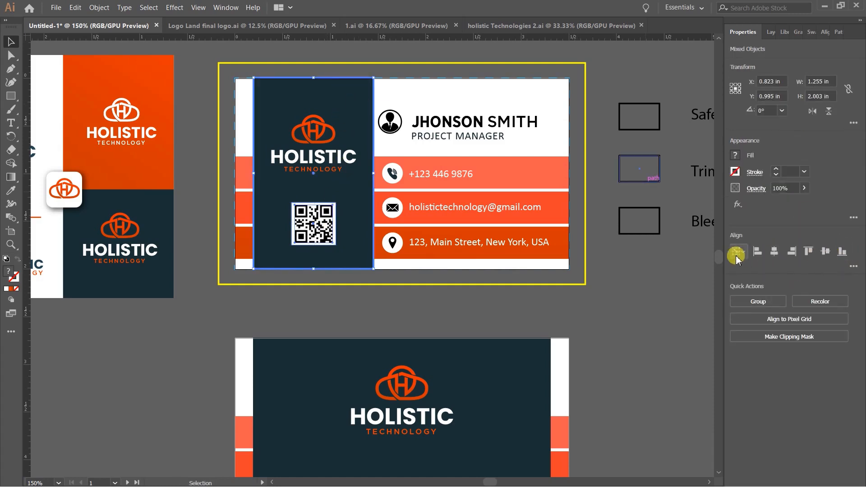
pyautogui.click(634, 344)
# - Review the front card with the QR code placed under the logo
pyautogui.scroll(-2, 516, 298)
pyautogui.moveTo(653, 350); pyautogui.dragTo(558, 242)
pyautogui.scroll(1, 433, 252)
pyautogui.scroll(3, 432, 252)
pyautogui.moveTo(286, 224); pyautogui.dragTo(305, 249)
pyautogui.click(528, 253)
pyautogui.scroll(-3, 528, 252)
# - Spread the spare e-mail and address text lines apart vertically beneath the website address on the pasteboard
pyautogui.moveTo(605, 296); pyautogui.dragTo(365, 299)
pyautogui.moveTo(651, 275); pyautogui.dragTo(457, 326)
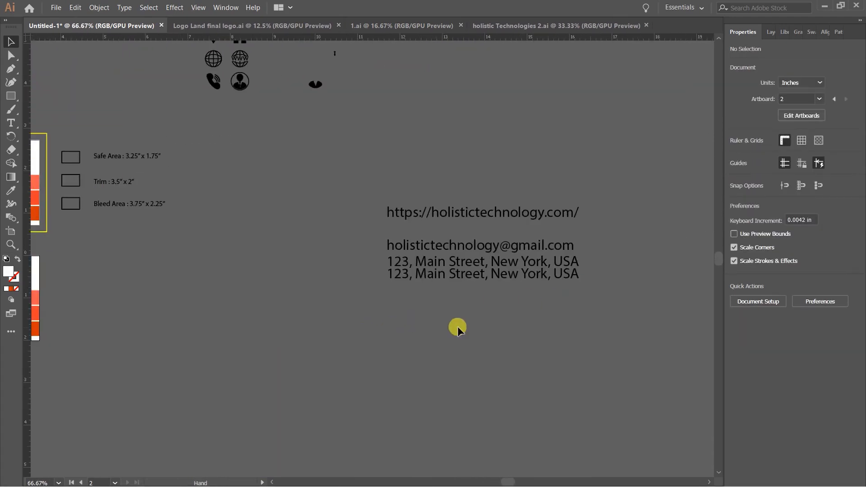
pyautogui.moveTo(521, 279); pyautogui.dragTo(520, 338)
pyautogui.scroll(2, 528, 218)
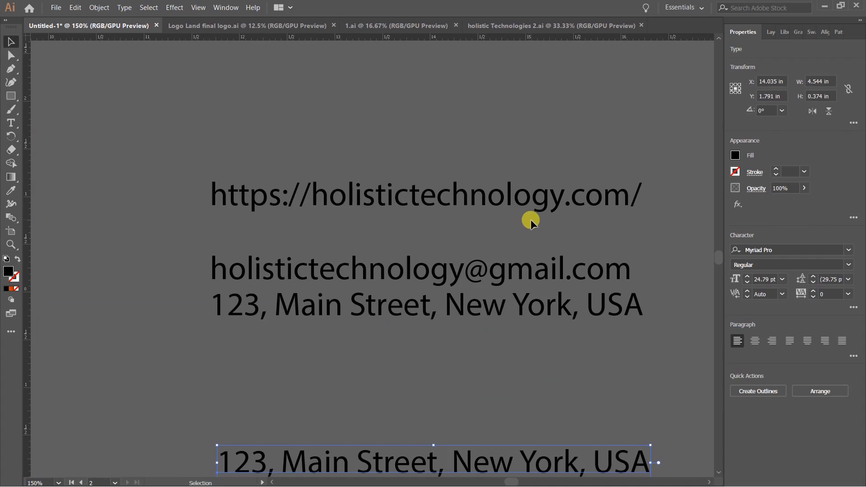
pyautogui.scroll(-3, 466, 294)
pyautogui.click(542, 310)
pyautogui.moveTo(471, 292); pyautogui.dragTo(474, 309)
pyautogui.scroll(1, 444, 280)
pyautogui.click(444, 276)
pyautogui.scroll(-2, 426, 295)
pyautogui.click(460, 315)
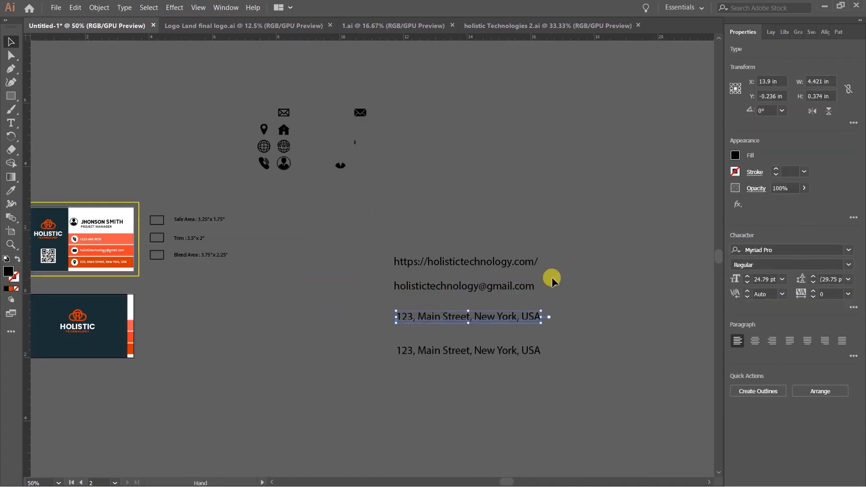
# - Move the website address text from the spare contact lines to just below the second card
pyautogui.click(518, 262)
pyautogui.moveTo(293, 294); pyautogui.dragTo(588, 271)
pyautogui.moveTo(658, 247); pyautogui.dragTo(298, 365)
pyautogui.scroll(3, 347, 381)
pyautogui.moveTo(352, 386); pyautogui.dragTo(572, 403)
pyautogui.scroll(-1, 546, 375)
pyautogui.doubleClick(607, 377)
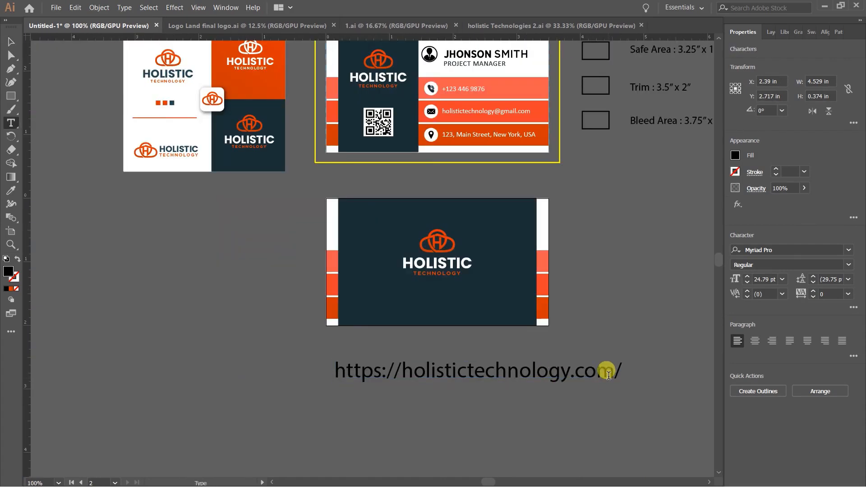
pyautogui.moveTo(613, 365); pyautogui.dragTo(656, 371)
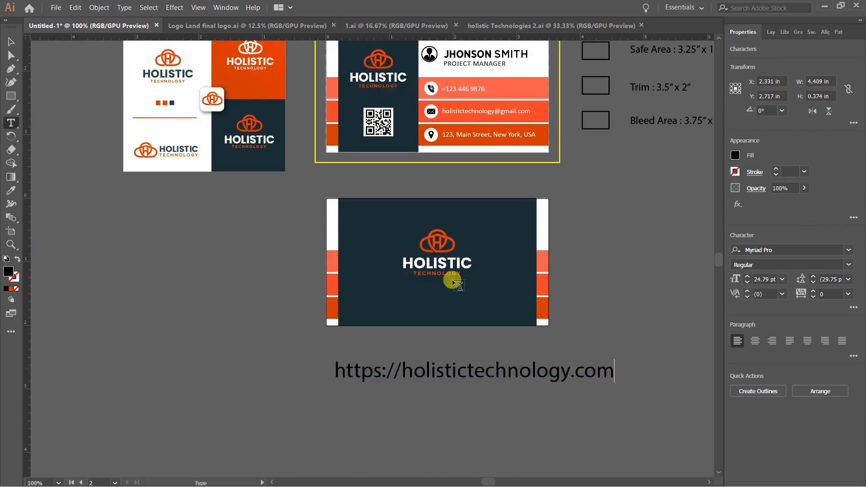
pyautogui.moveTo(404, 371); pyautogui.dragTo(276, 364)
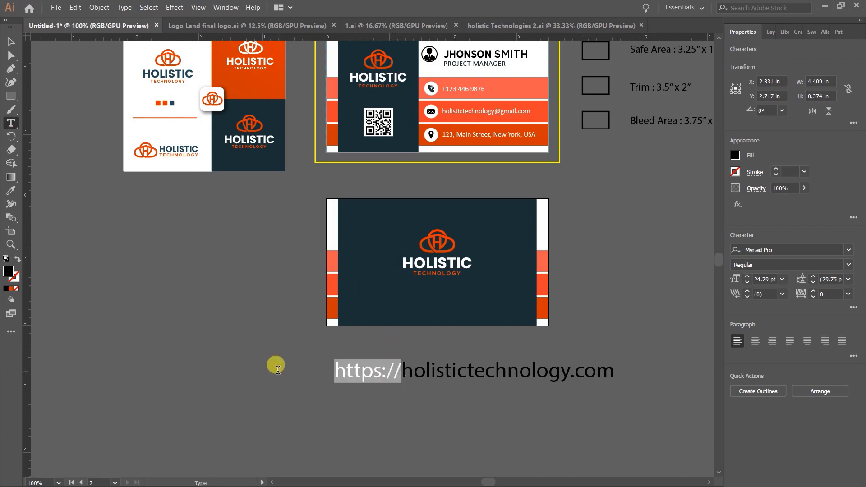
pyautogui.press('BackSpace')
pyautogui.press('Escape')
# - Match the website text to the front card's e-mail line style: white Calibri Regular, 8 pt
pyautogui.press('i')
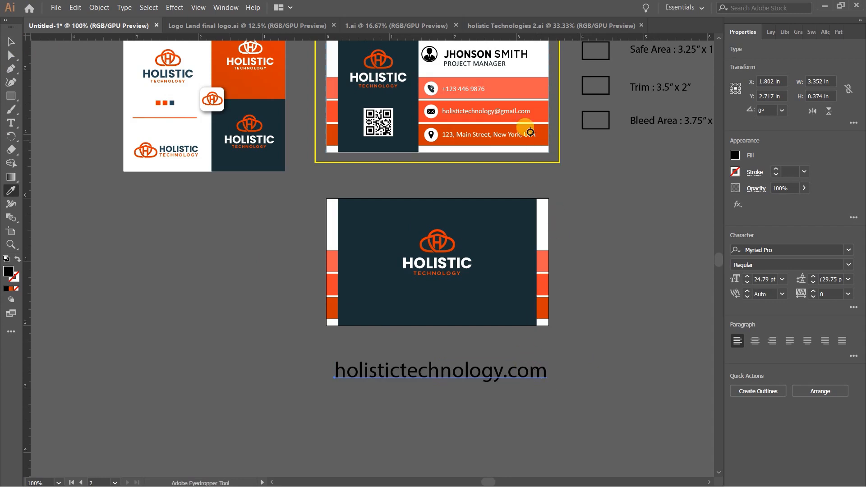
pyautogui.click(498, 111)
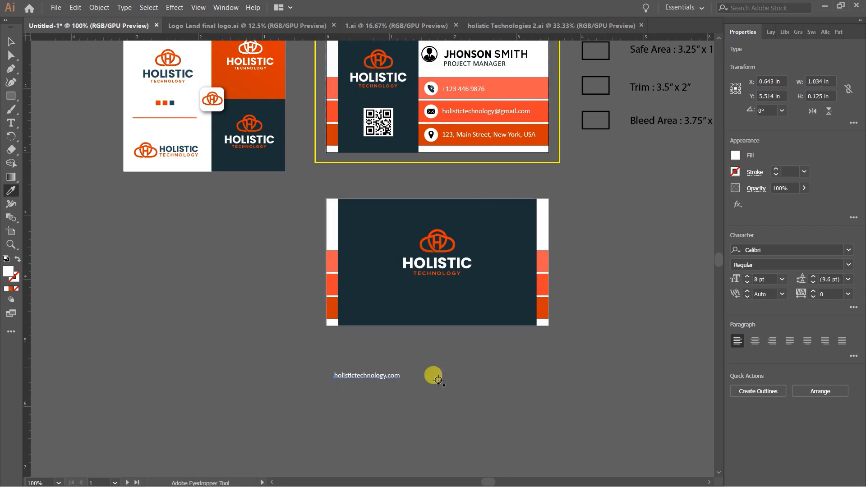
pyautogui.press('v')
pyautogui.click(451, 414)
# - Move the website text onto the second card's dark panel below the logo and bring it in front of the panel
pyautogui.scroll(2, 390, 383)
pyautogui.moveTo(435, 372); pyautogui.dragTo(421, 315)
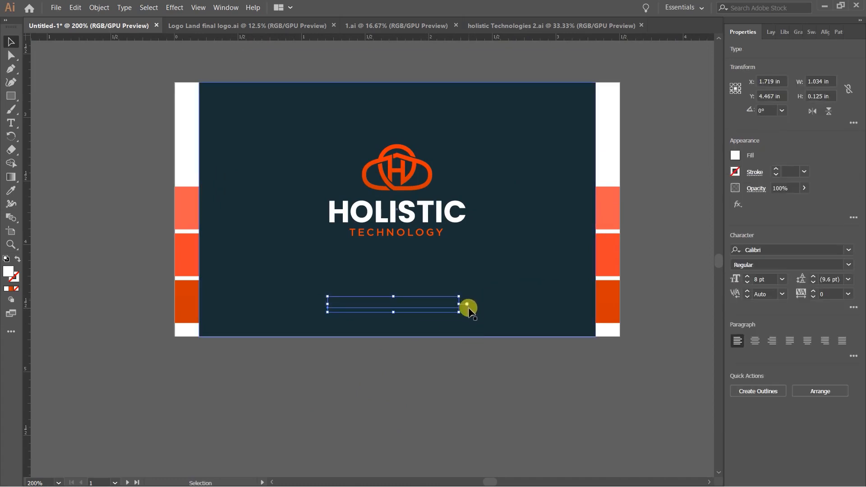
pyautogui.press('a')
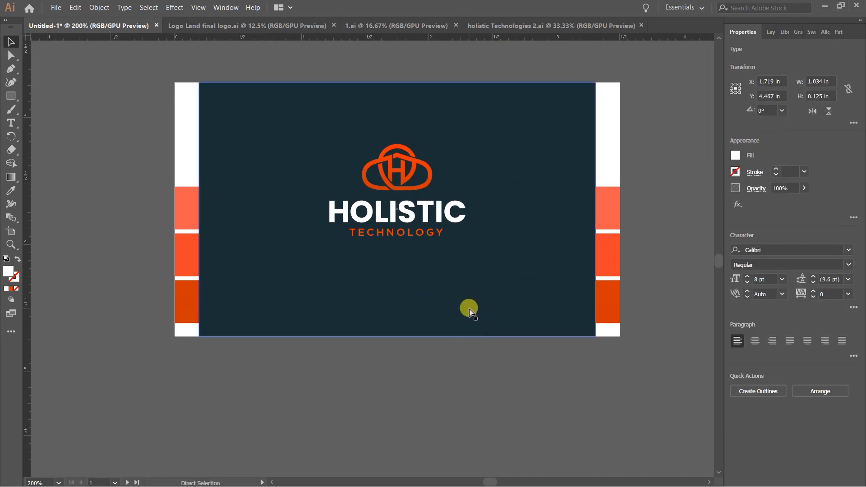
pyautogui.click(442, 356)
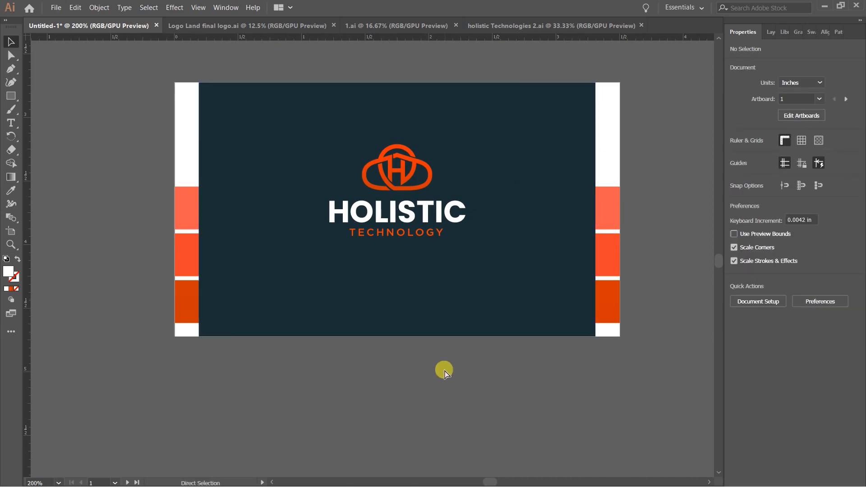
pyautogui.click(455, 301)
# - Enlarge the website text proportionally and position it in the lower part of the second card's dark panel
pyautogui.moveTo(461, 297); pyautogui.dragTo(471, 286)
pyautogui.scroll(-2, 406, 313)
pyautogui.click(437, 345)
pyautogui.scroll(3, 437, 345)
pyautogui.click(411, 366)
pyautogui.moveTo(478, 350); pyautogui.dragTo(493, 347)
pyautogui.scroll(-3, 413, 306)
pyautogui.click(463, 391)
pyautogui.scroll(1, 482, 322)
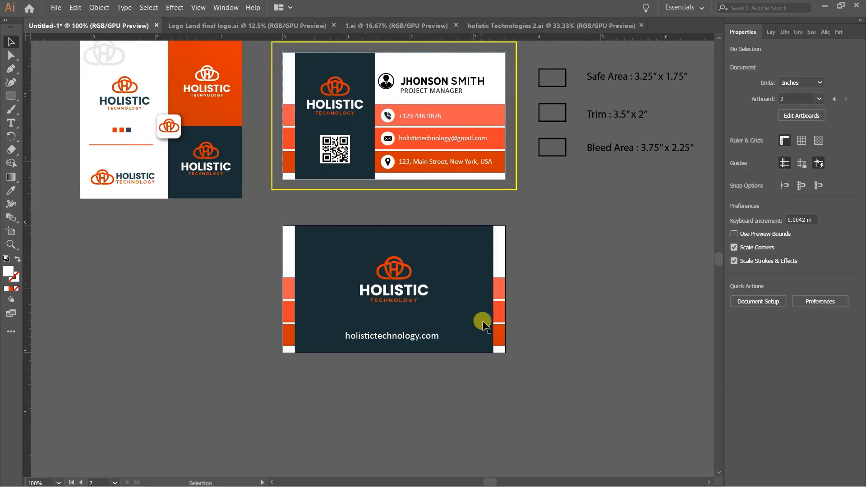
# - Center the website text horizontally on the second card's dark panel
pyautogui.moveTo(578, 275); pyautogui.dragTo(571, 310)
pyautogui.click(386, 331)
pyautogui.keyDown('shift'); pyautogui.click(480, 292); pyautogui.keyUp('shift')
pyautogui.click(384, 307)
pyautogui.keyDown('shift'); pyautogui.click(451, 294); pyautogui.keyUp('shift')
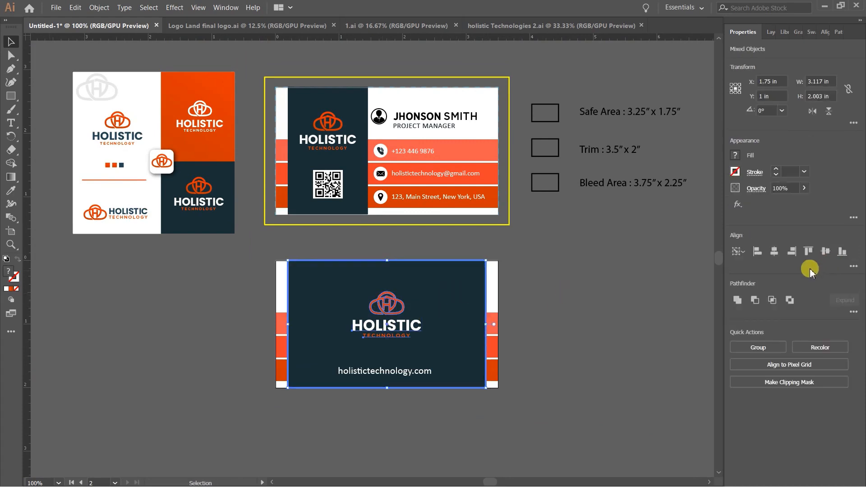
pyautogui.click(583, 290)
pyautogui.click(386, 368)
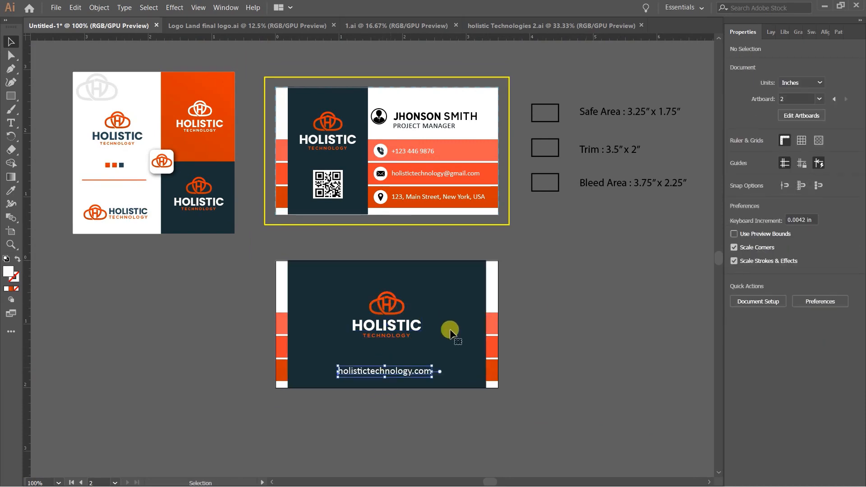
pyautogui.keyDown('shift'); pyautogui.click(450, 333); pyautogui.keyUp('shift')
pyautogui.click(773, 251)
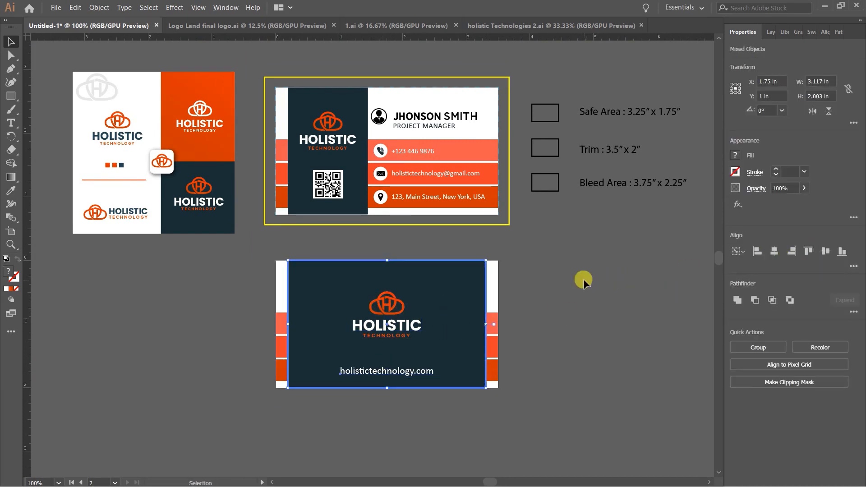
# - Set the character tracking of the website text on the second card to 75
pyautogui.click(583, 279)
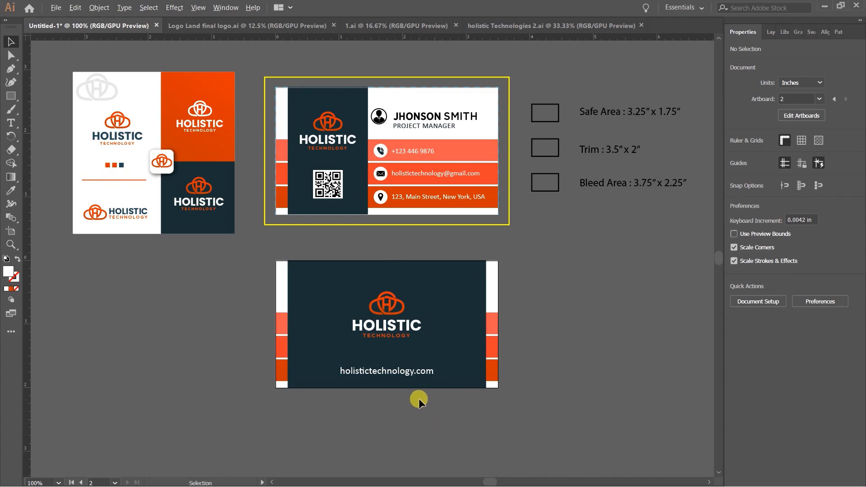
pyautogui.scroll(2, 419, 398)
pyautogui.scroll(2, 365, 364)
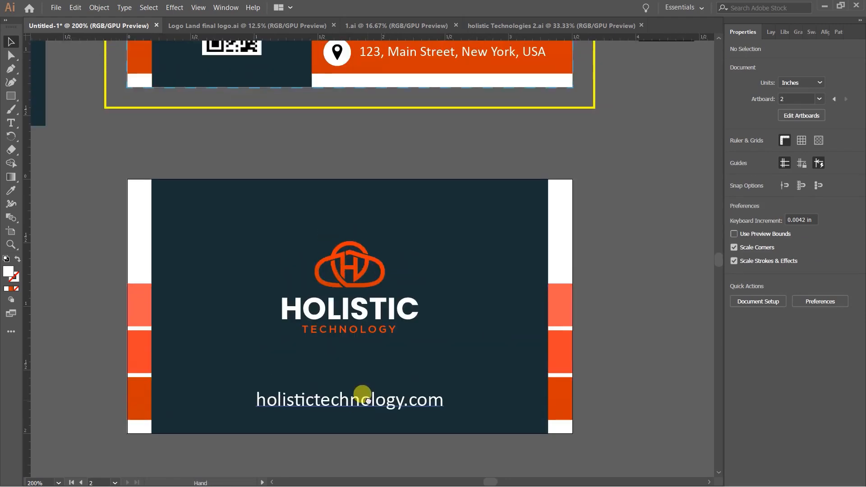
pyautogui.moveTo(460, 165); pyautogui.dragTo(460, 339)
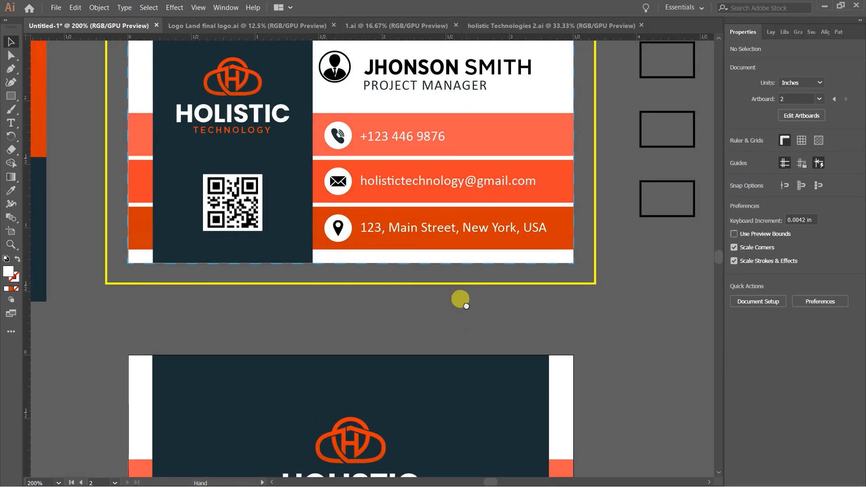
pyautogui.moveTo(454, 301); pyautogui.dragTo(460, 125)
pyautogui.moveTo(466, 357); pyautogui.dragTo(473, 314)
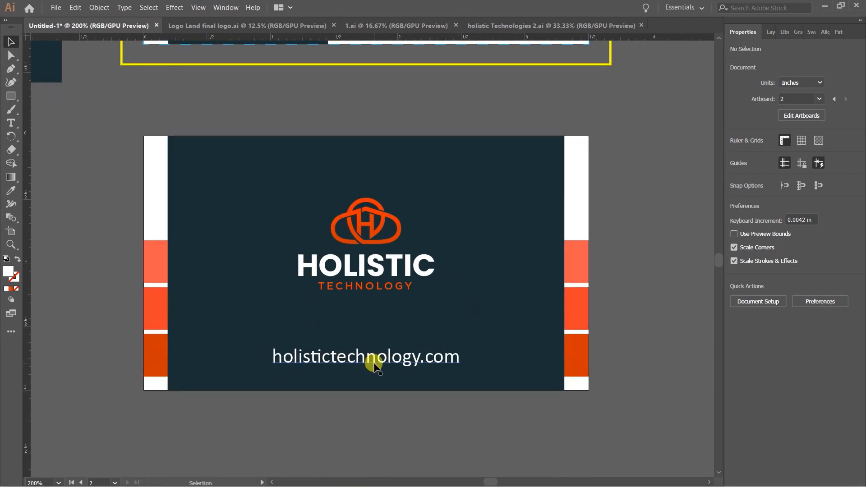
pyautogui.click(406, 365)
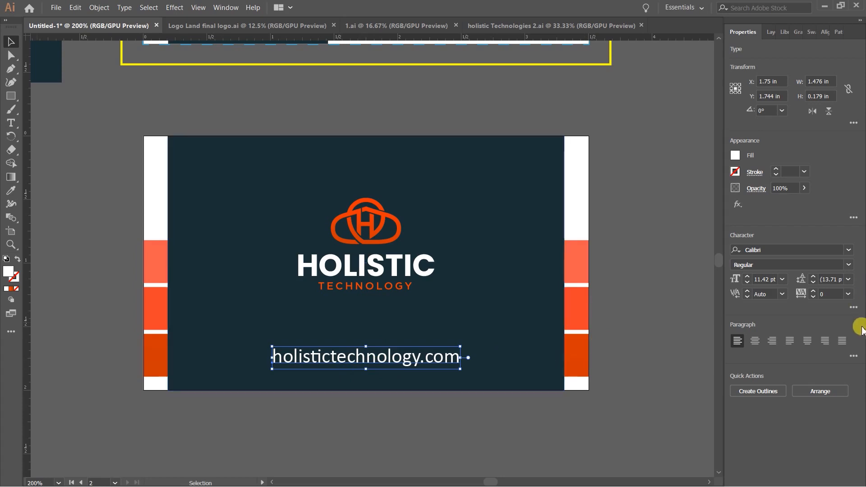
pyautogui.click(853, 308)
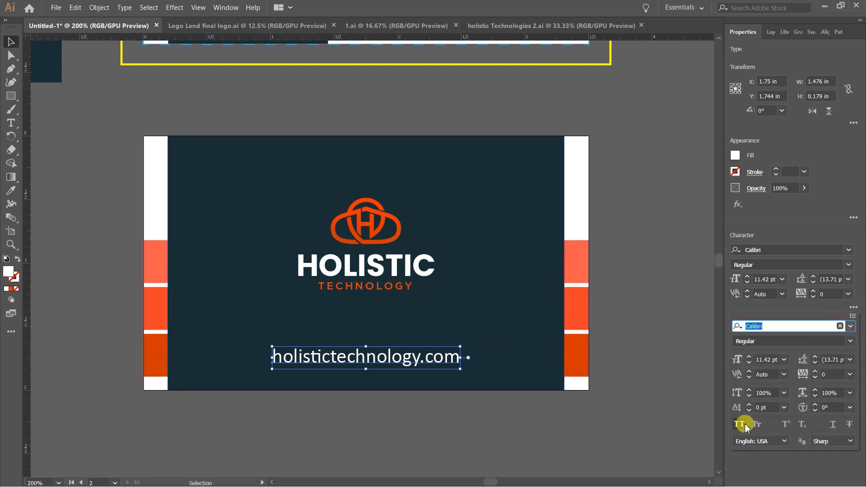
pyautogui.click(739, 424)
pyautogui.click(741, 425)
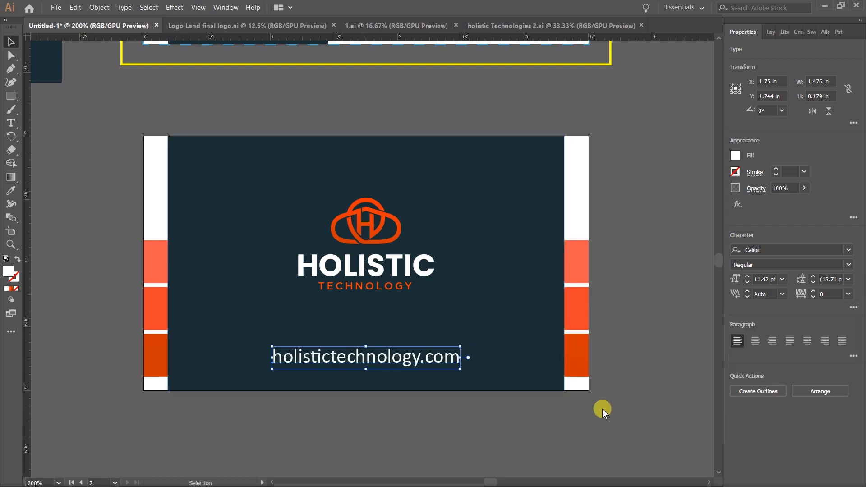
pyautogui.click(848, 294)
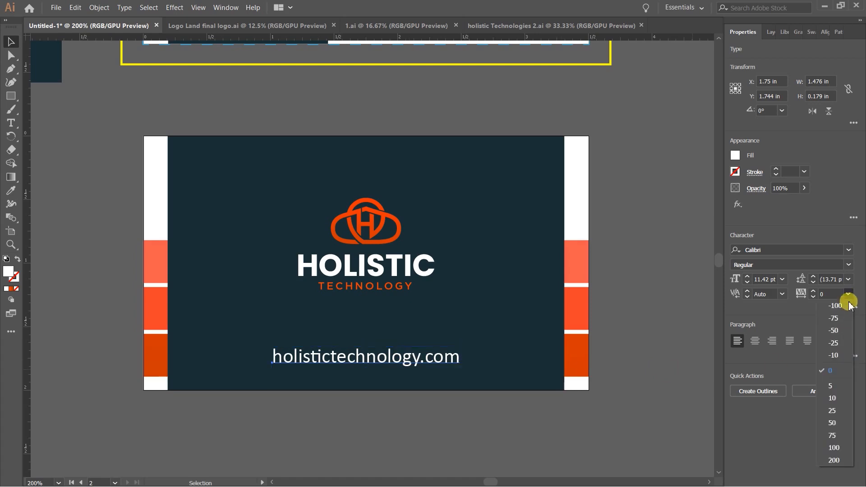
pyautogui.click(835, 439)
# - Center the spaced website text horizontally on the second card's dark panel and nudge it slightly down
pyautogui.keyDown('shift'); pyautogui.click(537, 309); pyautogui.keyUp('shift')
pyautogui.click(551, 287)
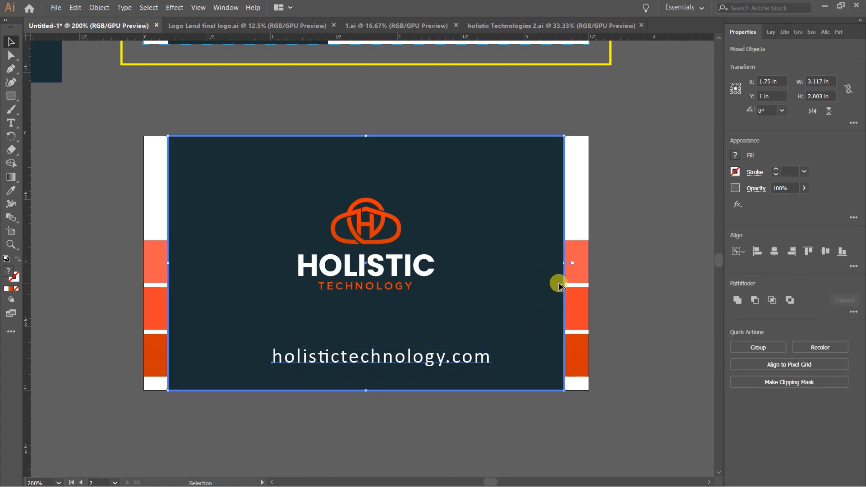
pyautogui.click(777, 252)
pyautogui.click(658, 352)
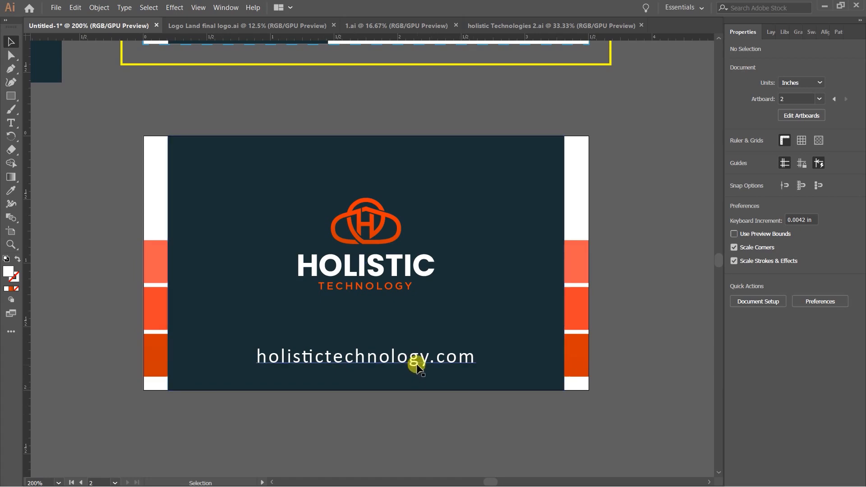
pyautogui.moveTo(417, 360); pyautogui.dragTo(417, 365)
pyautogui.click(417, 401)
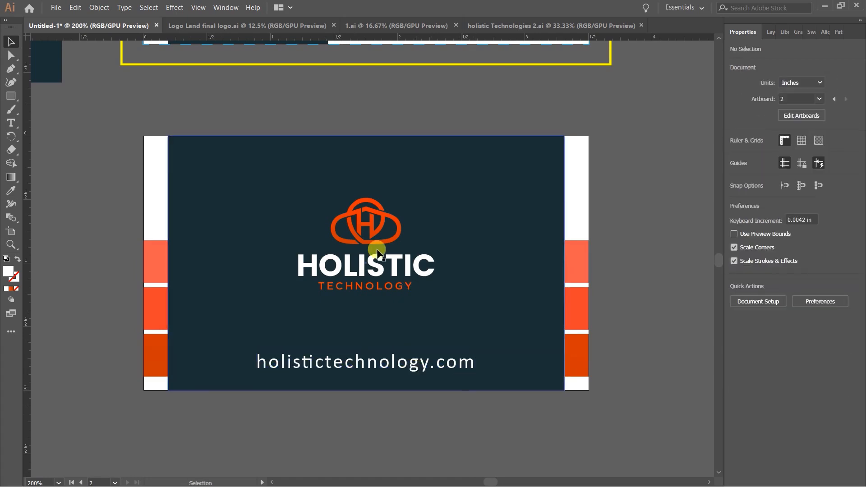
# - Move the second card's logo slightly down and enlarge it proportionally to about 1.18 x 0.82 in
pyautogui.moveTo(372, 262); pyautogui.dragTo(373, 271)
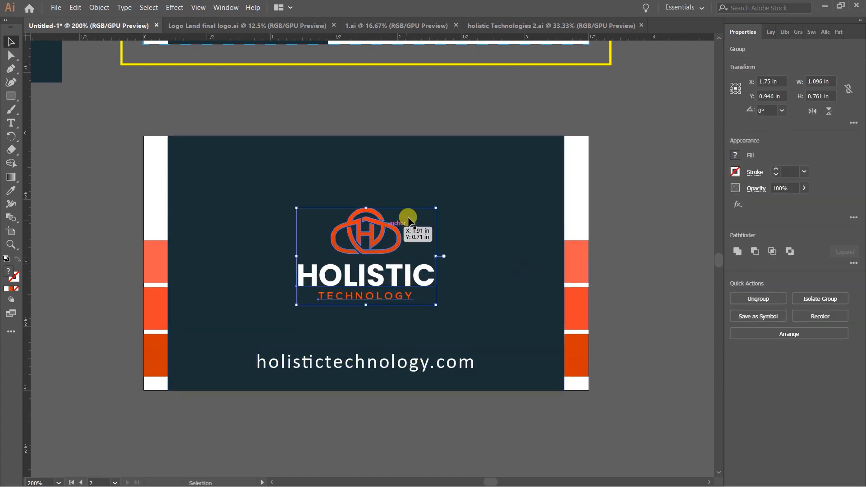
pyautogui.moveTo(434, 209); pyautogui.dragTo(438, 205)
pyautogui.click(443, 222)
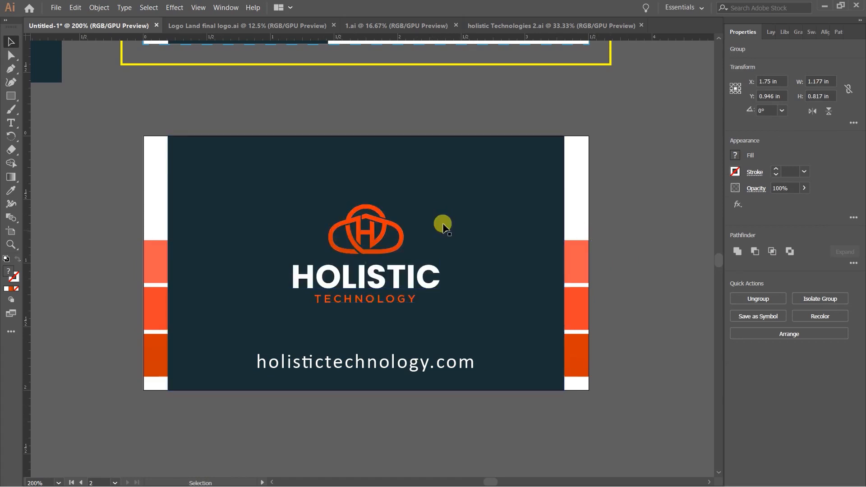
# - Examine the layout of both card sides next to the safe area, trim and bleed size notes
pyautogui.scroll(-1, 442, 222)
pyautogui.moveTo(567, 227); pyautogui.dragTo(564, 289)
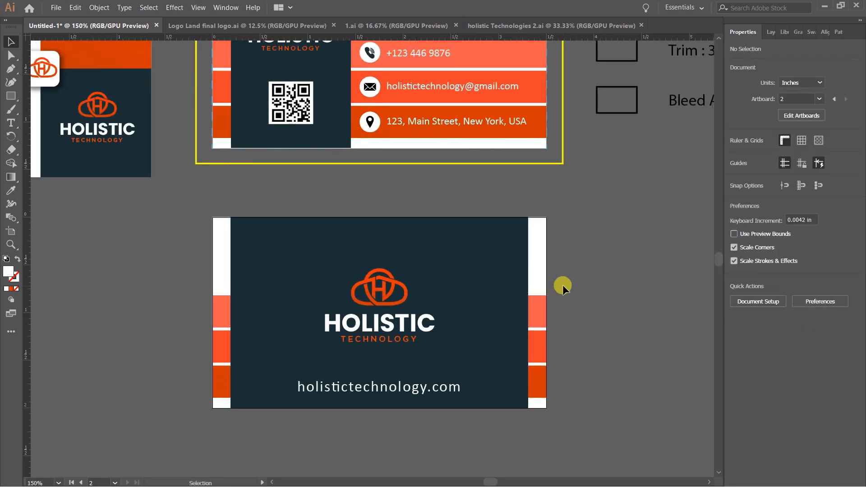
pyautogui.scroll(-2, 431, 261)
pyautogui.moveTo(454, 221); pyautogui.dragTo(454, 278)
pyautogui.scroll(2, 455, 254)
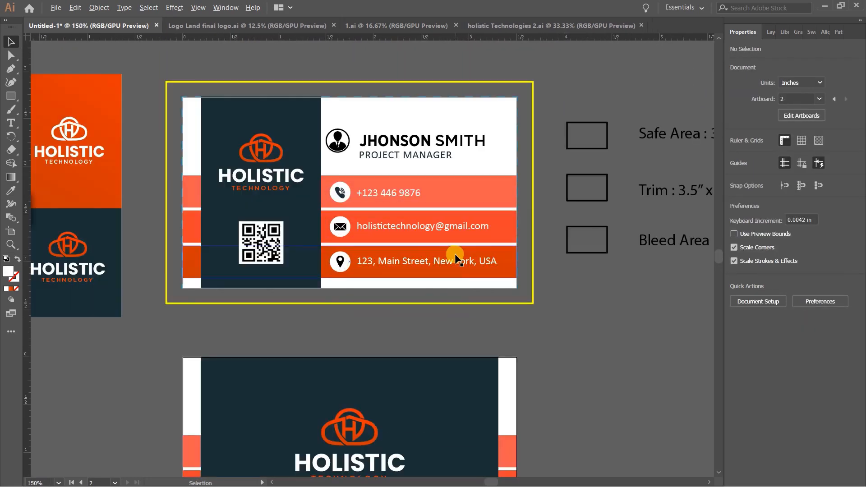
pyautogui.moveTo(401, 296); pyautogui.dragTo(443, 274)
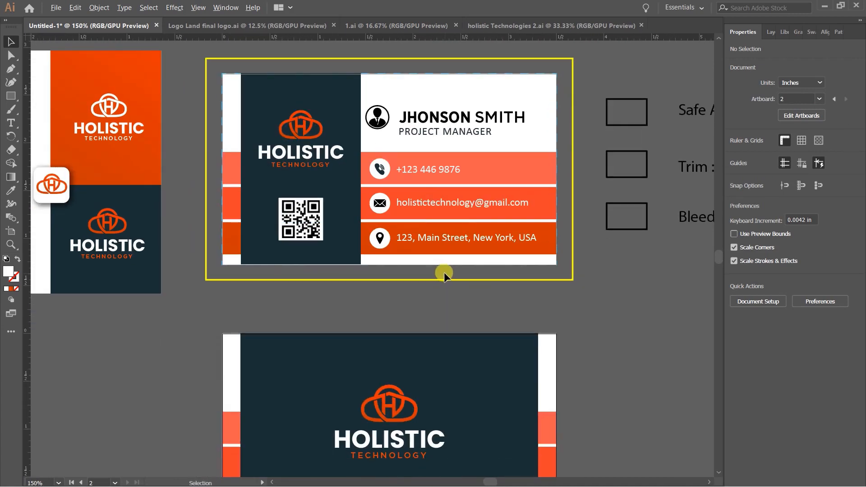
pyautogui.scroll(-1, 405, 153)
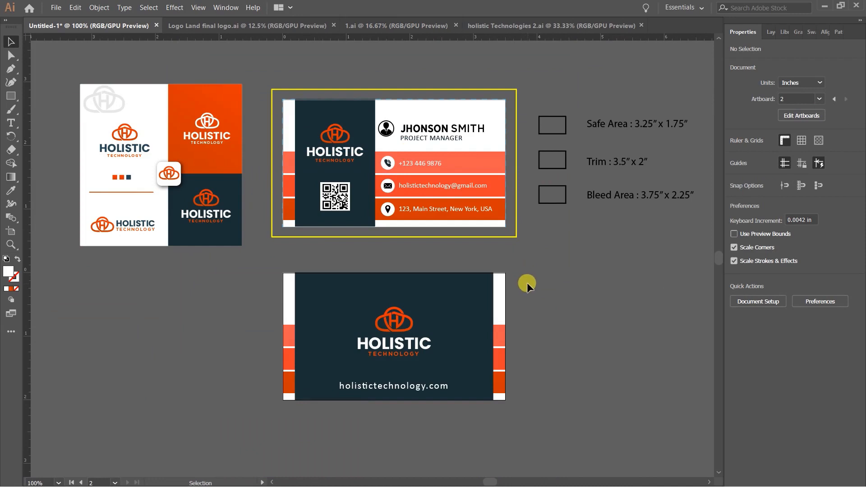
pyautogui.scroll(1, 519, 283)
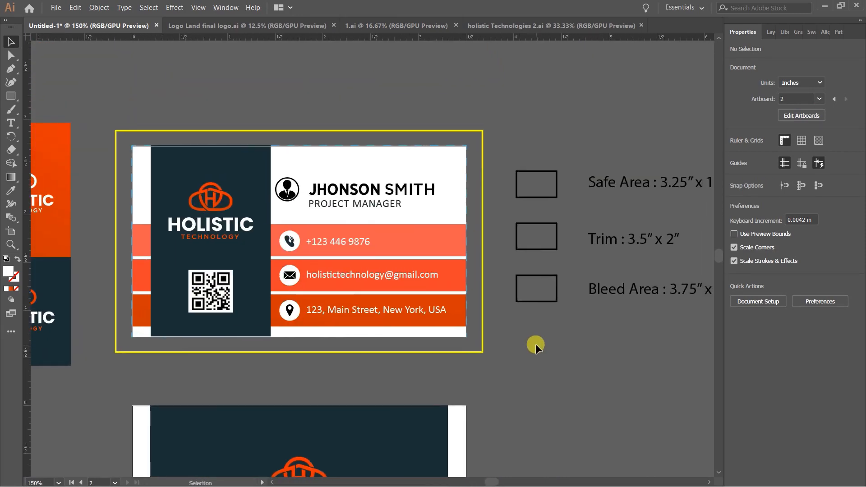
pyautogui.moveTo(543, 217); pyautogui.dragTo(555, 146)
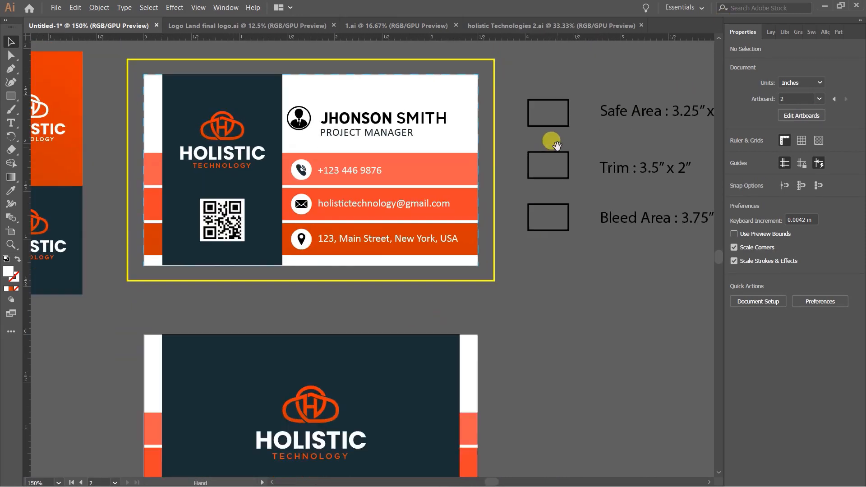
# - In outline view, select the front card's safe-area, background and bleed rectangles and copy them straight down onto the second card
pyautogui.click(772, 32)
pyautogui.scroll(2, 477, 66)
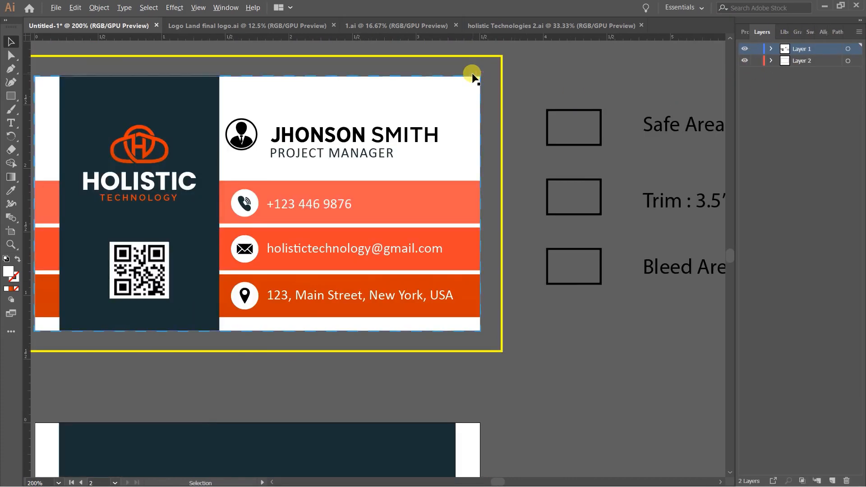
pyautogui.hotkey('ctrl', 'y')
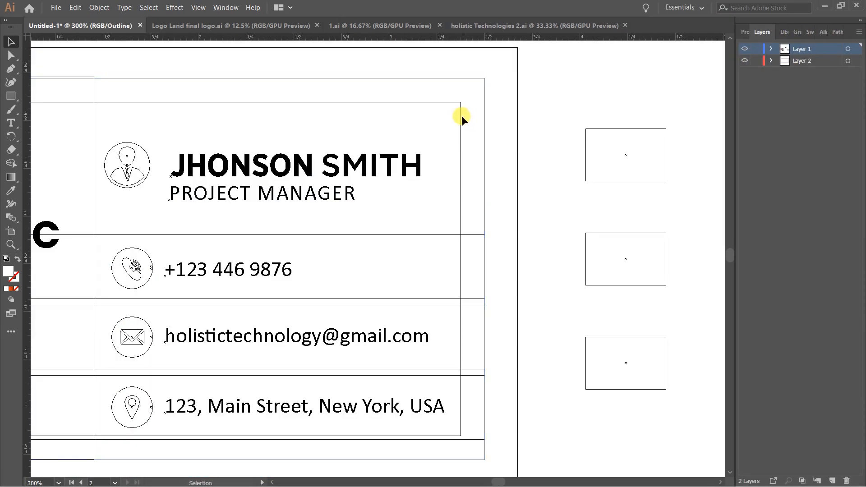
pyautogui.click(461, 116)
pyautogui.click(483, 106)
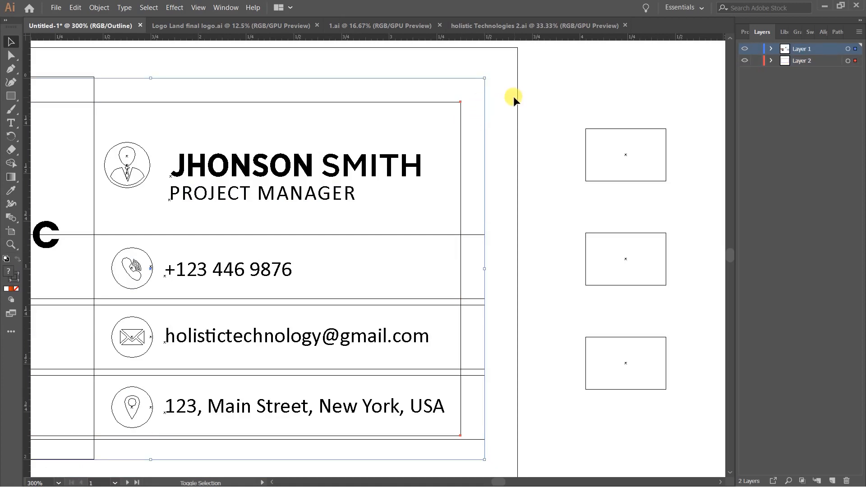
pyautogui.scroll(-3, 519, 97)
pyautogui.scroll(-3, 560, 253)
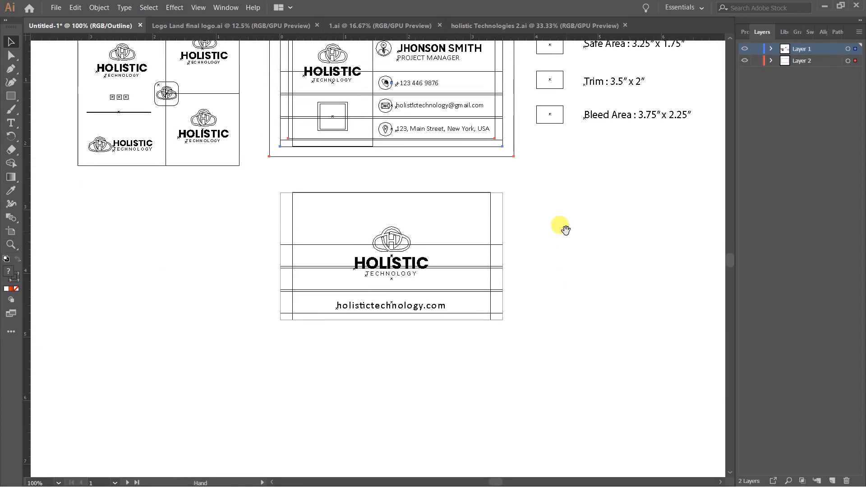
pyautogui.moveTo(499, 159); pyautogui.dragTo(506, 332)
pyautogui.hotkey('ctrl', 'y')
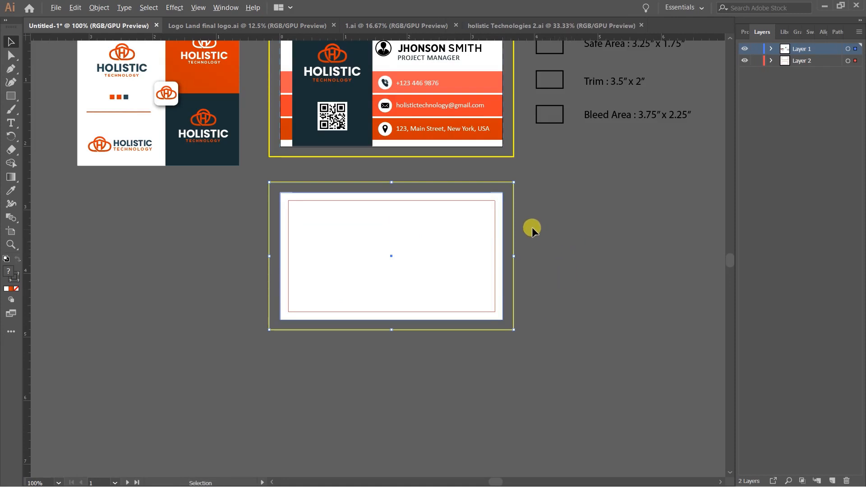
pyautogui.scroll(1, 527, 218)
pyautogui.click(542, 217)
pyautogui.moveTo(492, 190); pyautogui.dragTo(129, 312)
pyautogui.scroll(-3, 417, 237)
pyautogui.moveTo(271, 274); pyautogui.dragTo(135, 337)
pyautogui.click(523, 271)
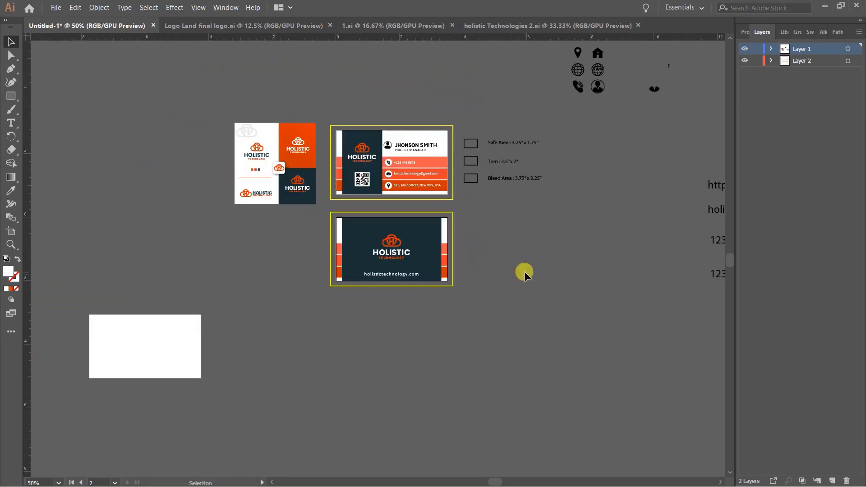
pyautogui.hotkey('ctrl', 'z')
pyautogui.hotkey('ctrl', 'z')
# - Move the copied white background rectangle off the second card into the empty canvas to its lower left
pyautogui.scroll(2, 466, 234)
pyautogui.moveTo(389, 249); pyautogui.dragTo(121, 359)
pyautogui.scroll(3, 431, 251)
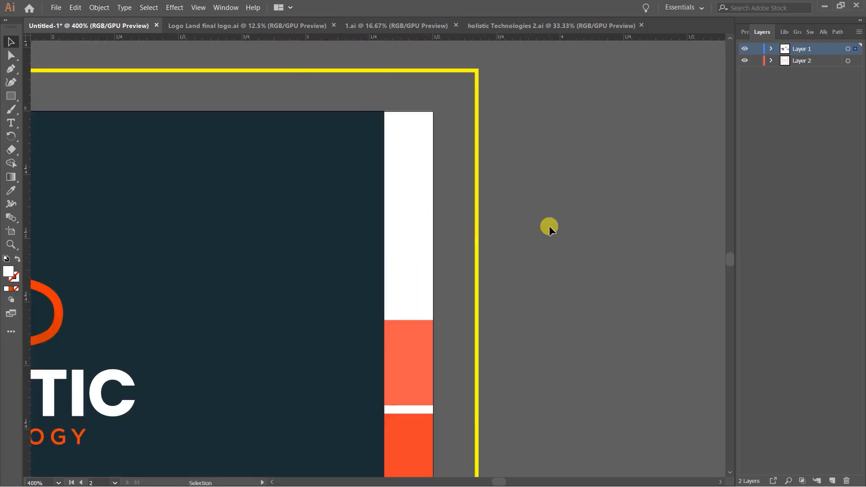
# - Check the second card's safe-area, background and bleed outlines in outline view, and return to preview with nothing selected
pyautogui.hotkey('ctrl', 'y')
pyautogui.hotkey('ctrl', 'y')
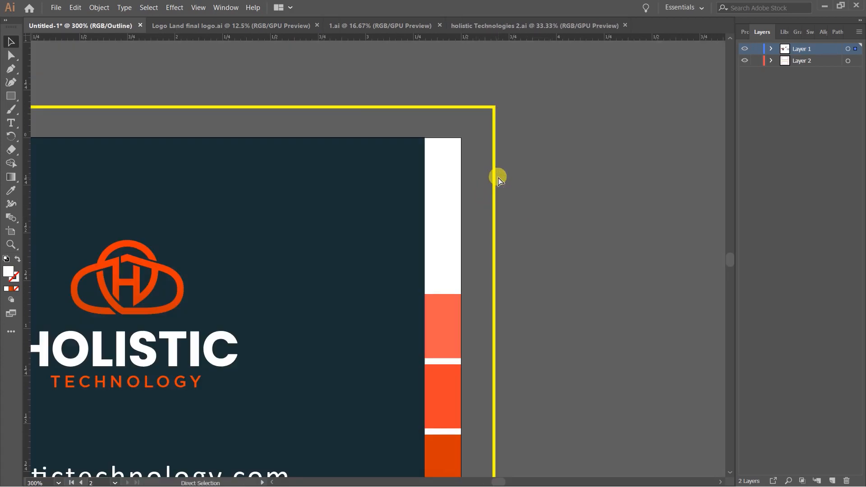
pyautogui.hotkey('ctrl', 'y')
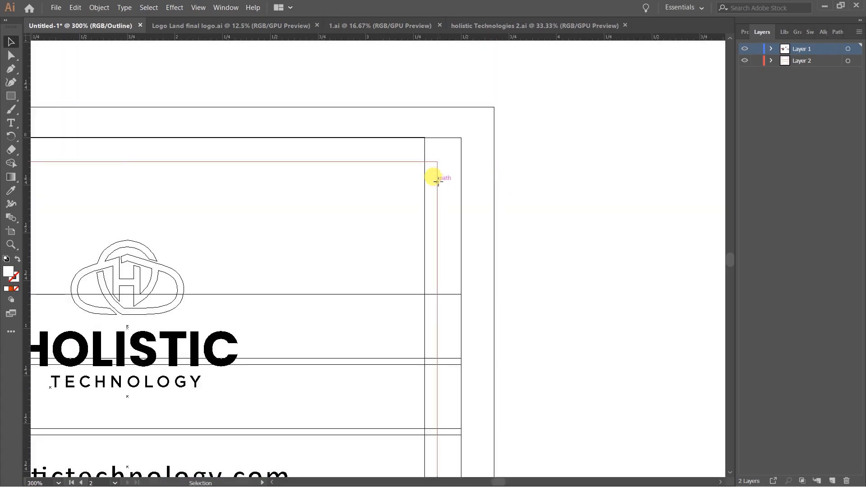
pyautogui.click(437, 179)
pyautogui.hotkey('ctrl', 'a')
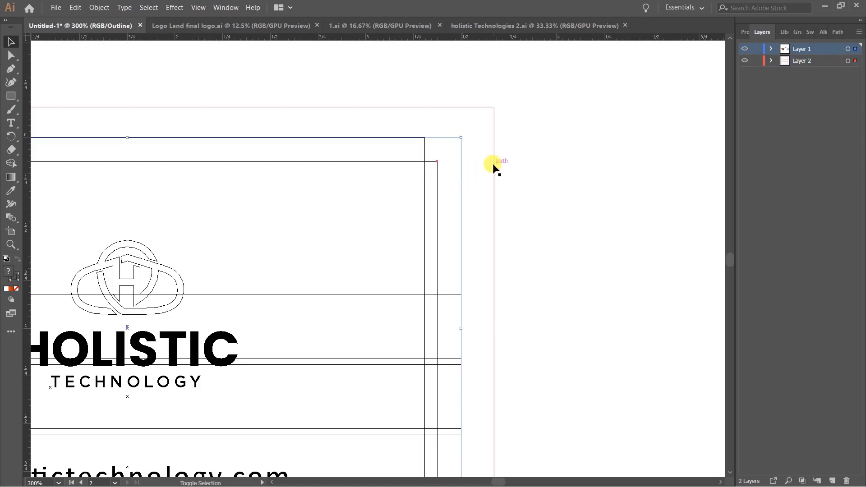
pyautogui.scroll(-2, 519, 183)
pyautogui.hotkey('ctrl', 'y')
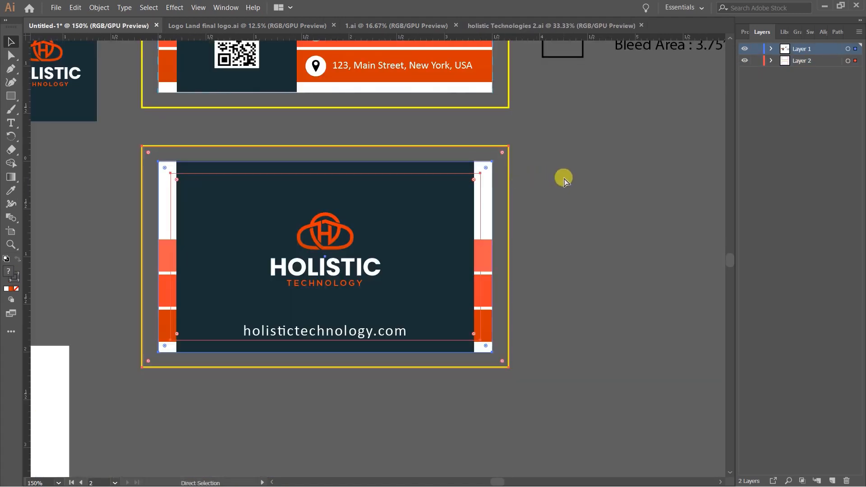
pyautogui.click(562, 176)
# - Place Layer 2 above Layer 1 so the guide frames lie in front of the artwork
pyautogui.click(826, 63)
pyautogui.moveTo(826, 66); pyautogui.dragTo(824, 44)
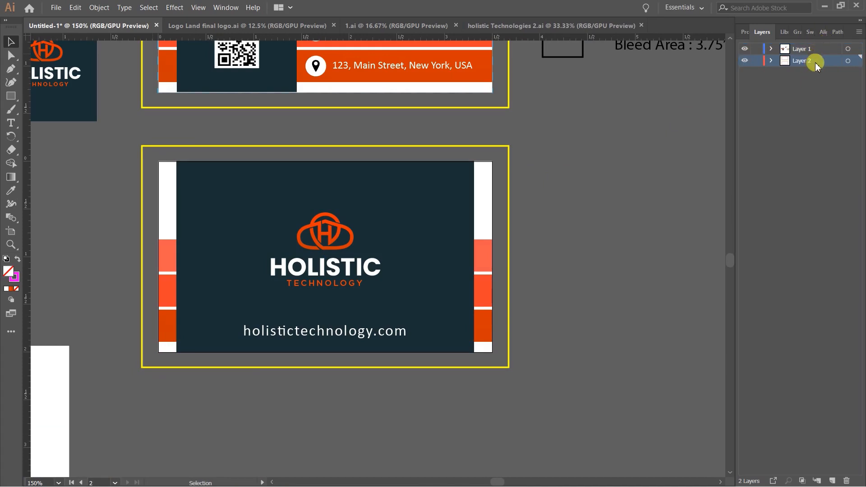
pyautogui.moveTo(815, 49); pyautogui.dragTo(822, 72)
pyautogui.scroll(2, 521, 188)
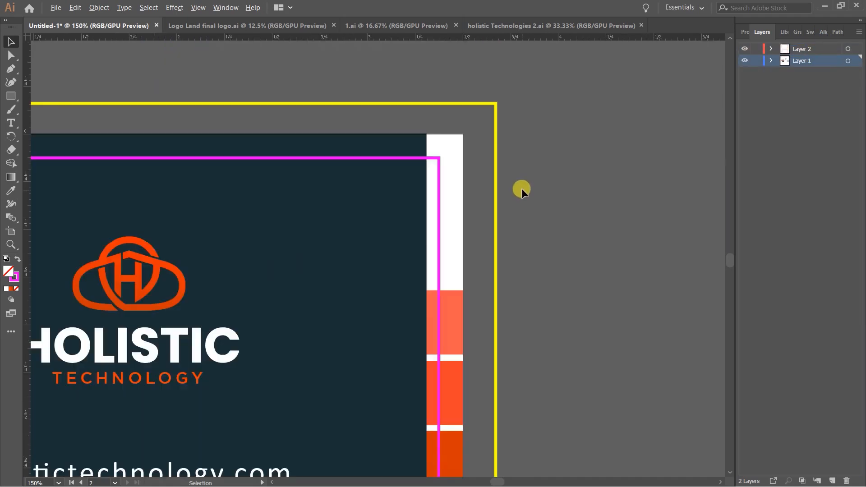
# - Move the loose white rectangle farther away from the second card
pyautogui.scroll(-4, 563, 180)
pyautogui.moveTo(341, 258); pyautogui.dragTo(223, 243)
pyautogui.scroll(4, 554, 110)
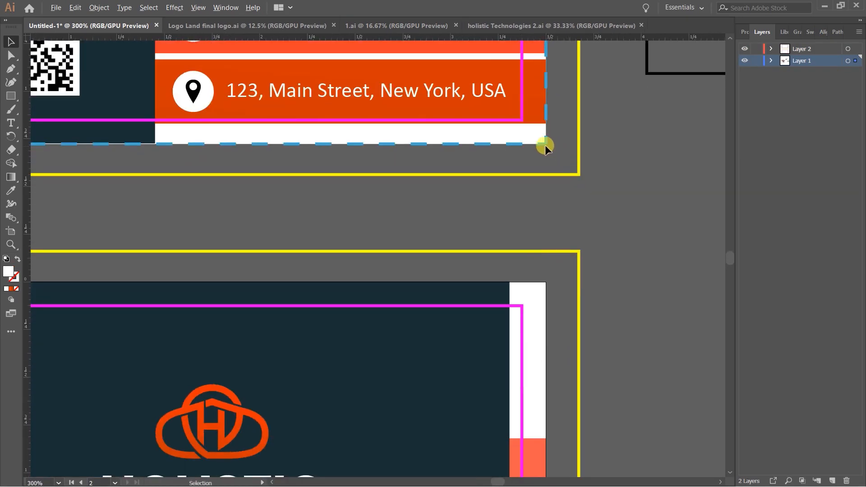
# - Duplicate the front card's dashed blue trim frame straight down, partly over the back card
pyautogui.click(566, 175)
pyautogui.click(585, 189)
pyautogui.moveTo(546, 143); pyautogui.dragTo(545, 367)
pyautogui.scroll(-3, 582, 291)
pyautogui.moveTo(580, 295); pyautogui.dragTo(553, 200)
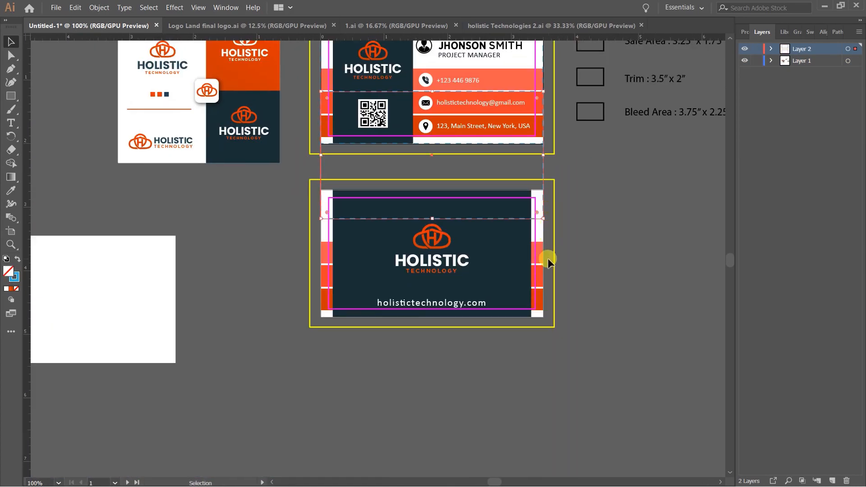
# - Centre the duplicated trim frame vertically within the back card's yellow bleed frame
pyautogui.keyDown('shift'); pyautogui.click(554, 244); pyautogui.keyUp('shift')
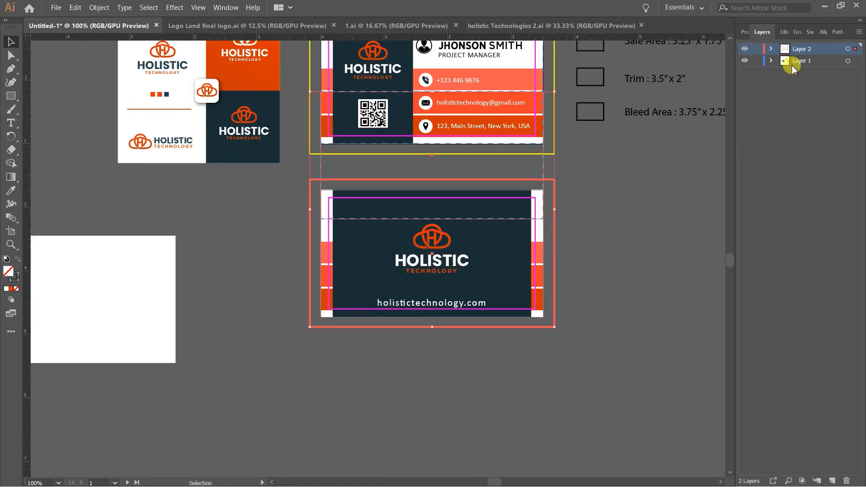
pyautogui.click(744, 31)
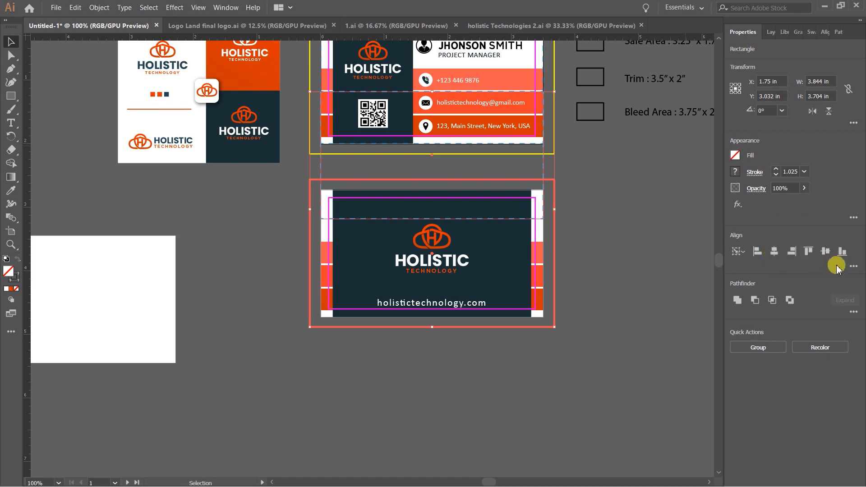
pyautogui.click(826, 253)
pyautogui.click(580, 219)
pyautogui.scroll(1, 546, 209)
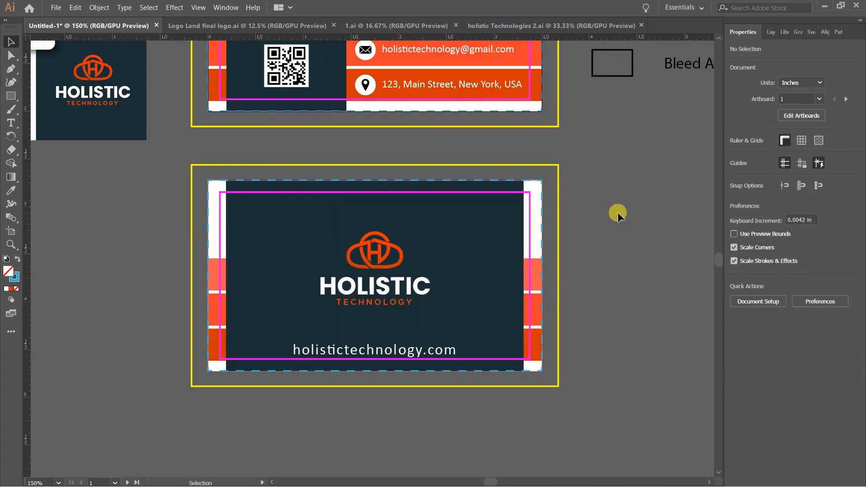
# - Examine the safe-area, trim and bleed guides on both cards, closely checking the front card's right edge
pyautogui.moveTo(532, 198); pyautogui.dragTo(527, 207)
pyautogui.scroll(1, 524, 209)
pyautogui.scroll(-2, 543, 184)
pyautogui.moveTo(636, 182); pyautogui.dragTo(546, 271)
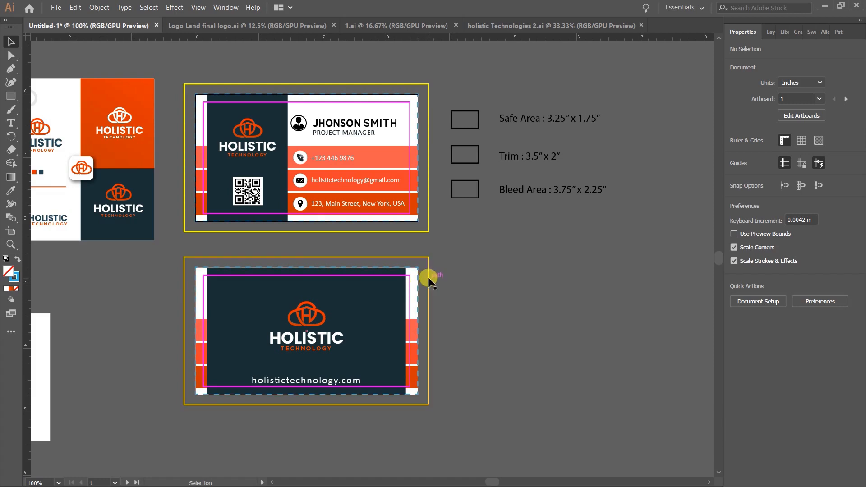
pyautogui.moveTo(376, 333); pyautogui.dragTo(379, 334)
pyautogui.moveTo(367, 189); pyautogui.dragTo(426, 325)
pyautogui.hotkey('ctrl', '+')
pyautogui.moveTo(503, 361); pyautogui.dragTo(508, 319)
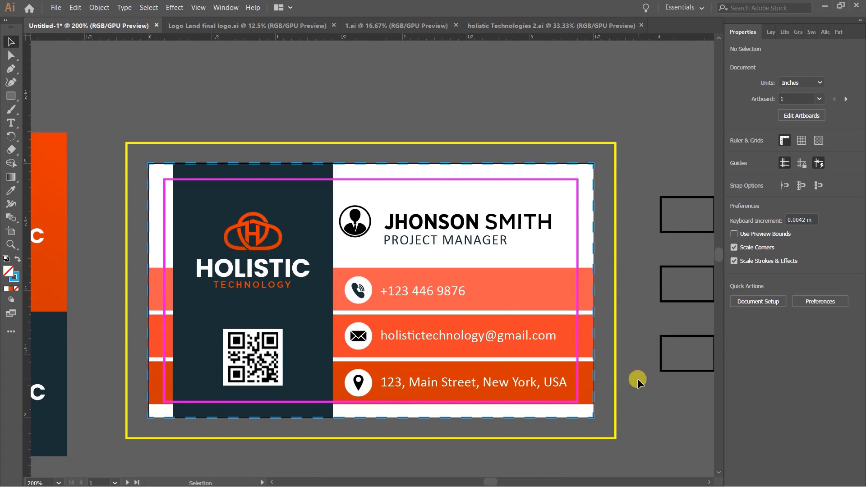
pyautogui.moveTo(578, 385); pyautogui.dragTo(470, 368)
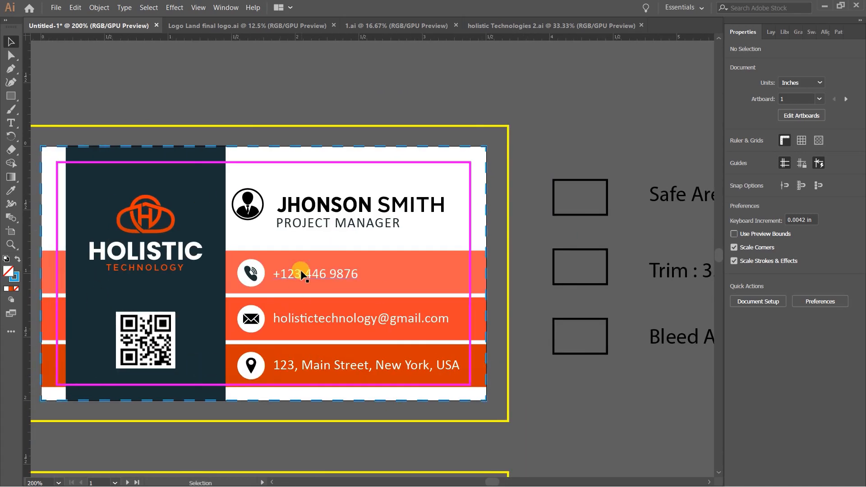
pyautogui.moveTo(439, 243); pyautogui.dragTo(495, 239)
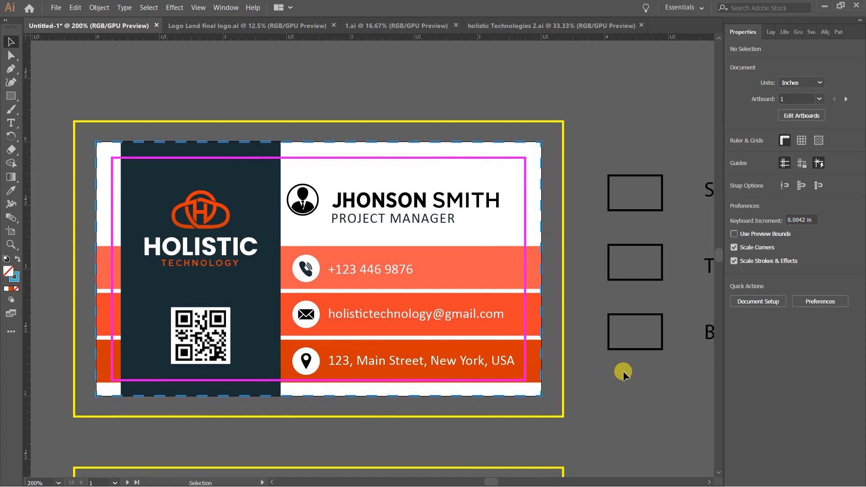
pyautogui.moveTo(589, 375); pyautogui.dragTo(620, 371)
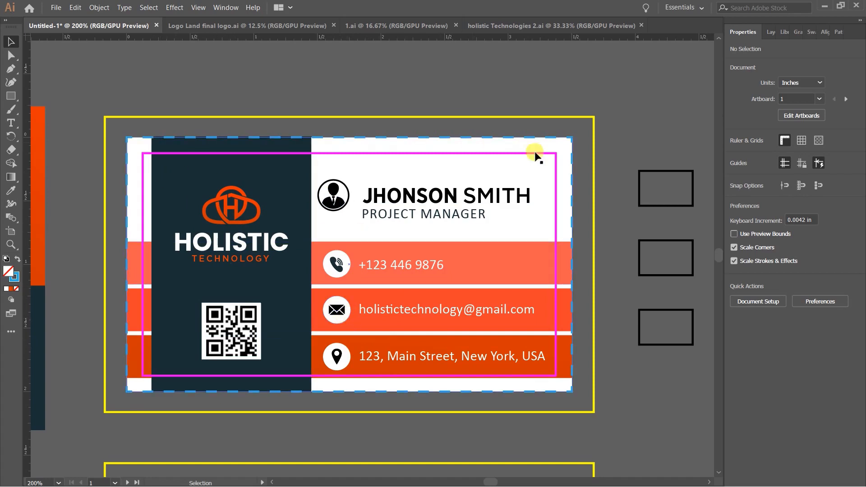
pyautogui.moveTo(597, 375); pyautogui.dragTo(565, 366)
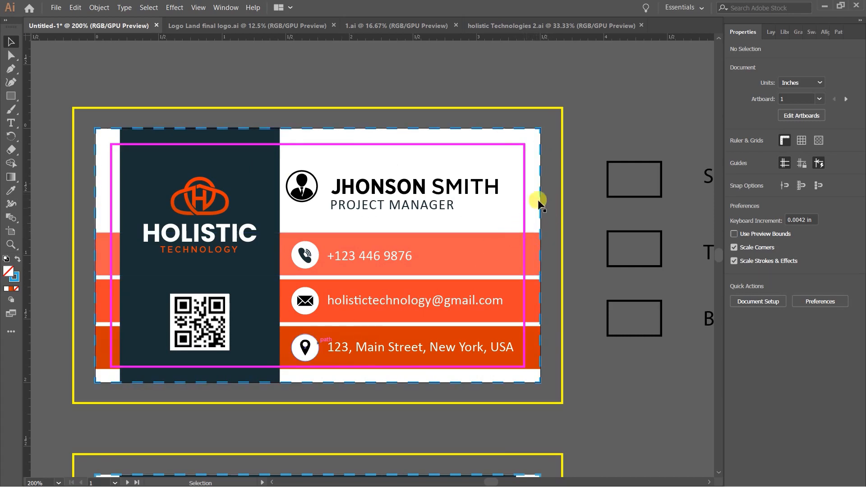
pyautogui.scroll(3, 547, 244)
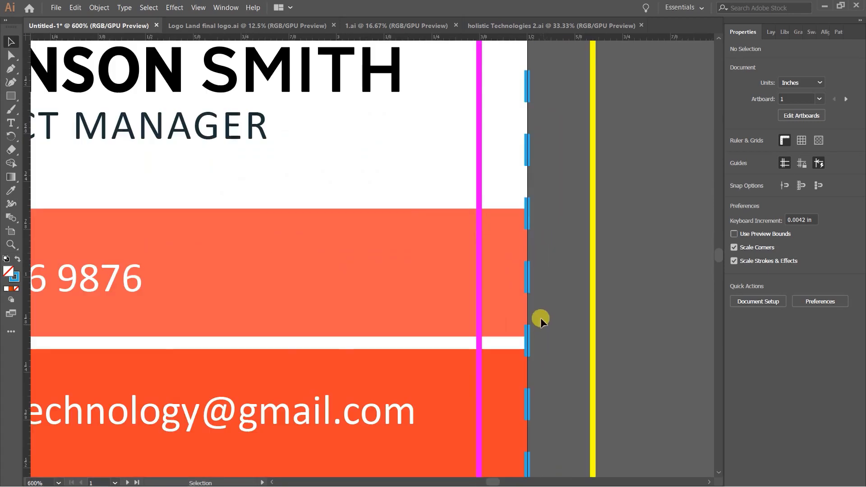
pyautogui.scroll(-2, 540, 318)
pyautogui.moveTo(532, 396); pyautogui.dragTo(534, 336)
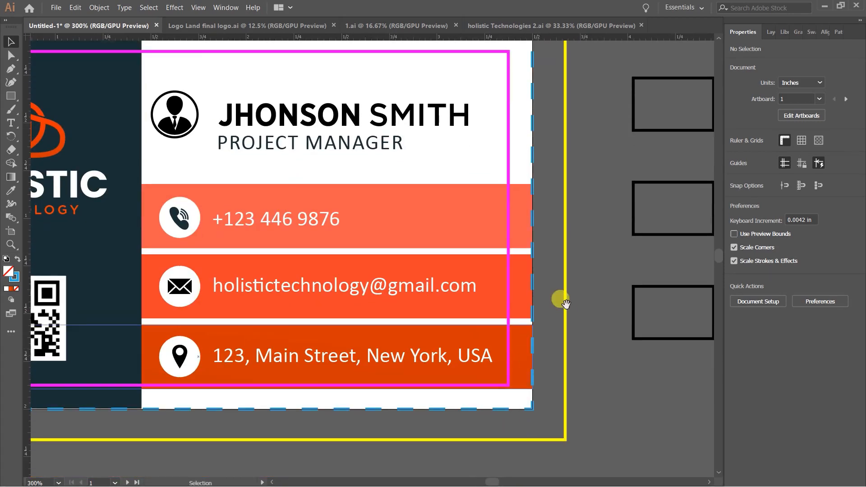
pyautogui.moveTo(559, 299); pyautogui.dragTo(555, 314)
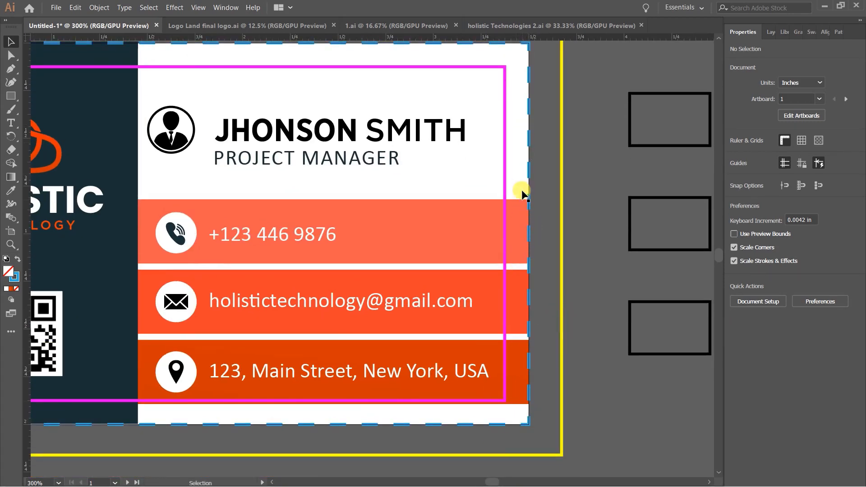
pyautogui.scroll(-1, 532, 245)
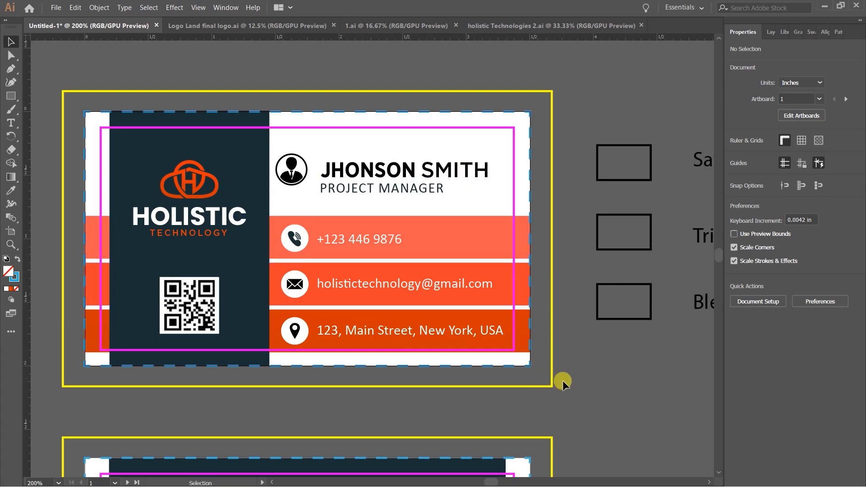
# - Enlarge the front card's white background from the trim frame to the yellow bleed frame on all sides
pyautogui.click(522, 137)
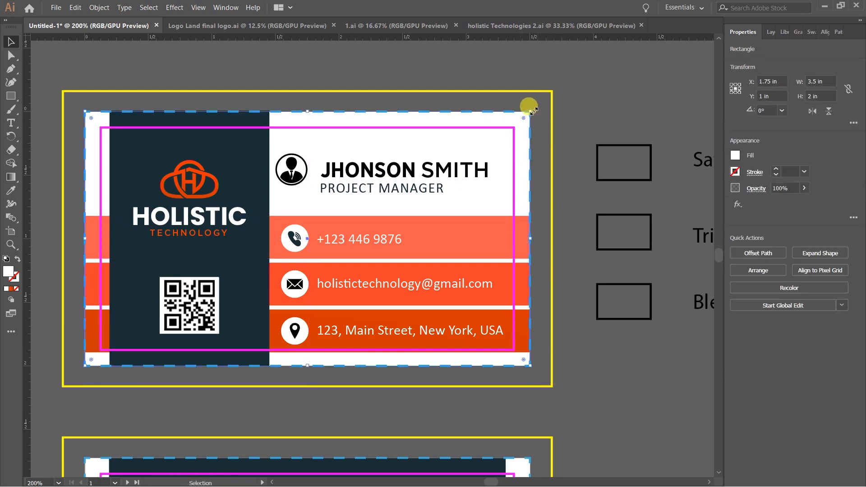
pyautogui.moveTo(531, 110); pyautogui.dragTo(551, 98)
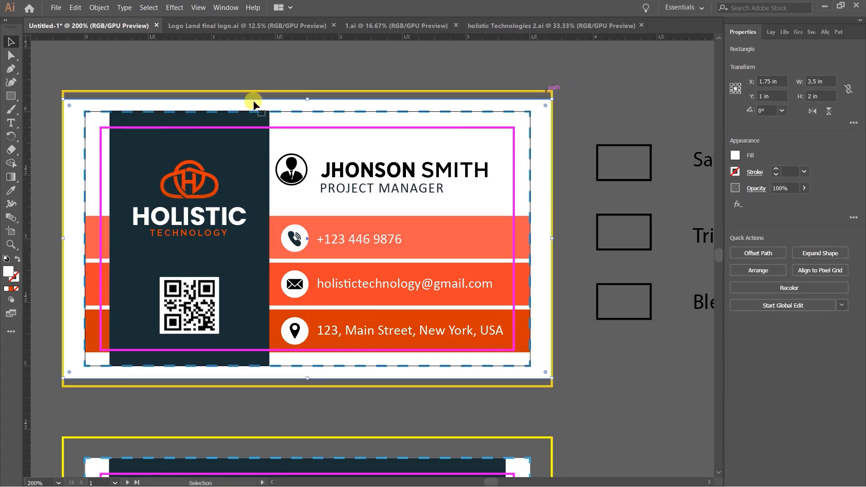
pyautogui.moveTo(308, 98); pyautogui.dragTo(307, 90)
pyautogui.hotkey('ctrl', 'z')
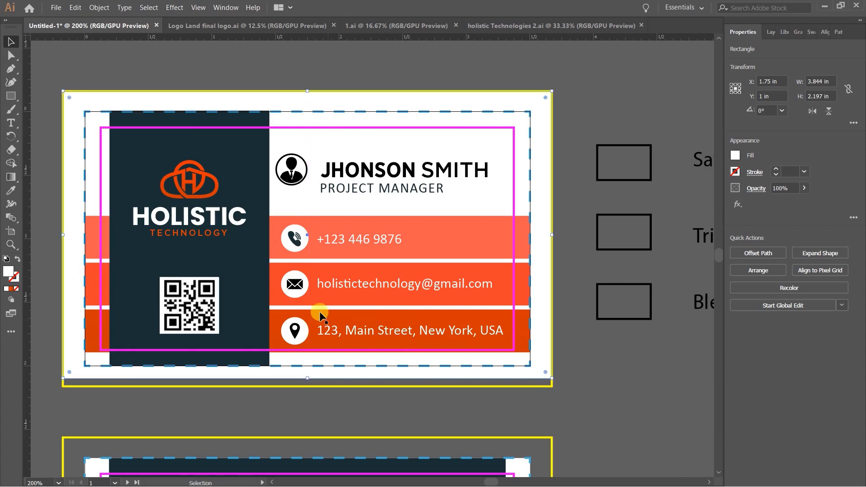
pyautogui.moveTo(307, 377); pyautogui.dragTo(306, 386)
pyautogui.click(585, 416)
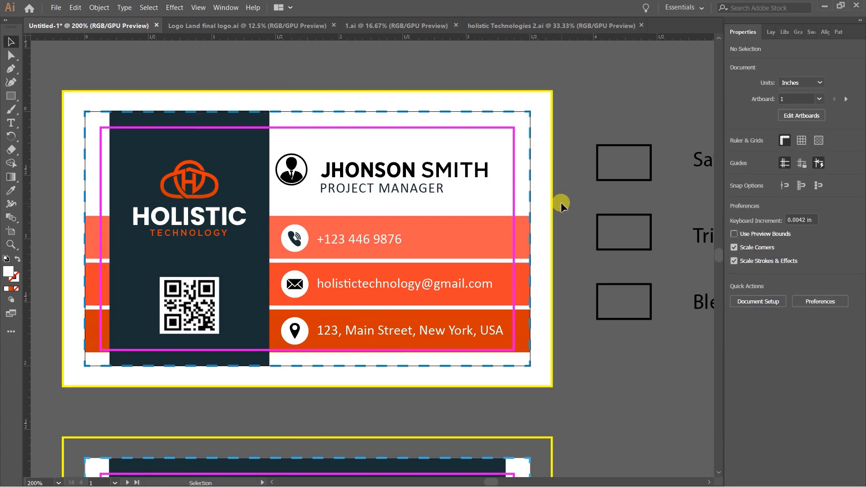
# - Widen the front card's three orange contact stripes on both sides to the bleed frame, 3.844 in across
pyautogui.click(477, 233)
pyautogui.keyDown('shift'); pyautogui.click(510, 286); pyautogui.keyUp('shift')
pyautogui.keyDown('shift'); pyautogui.click(523, 320); pyautogui.keyUp('shift')
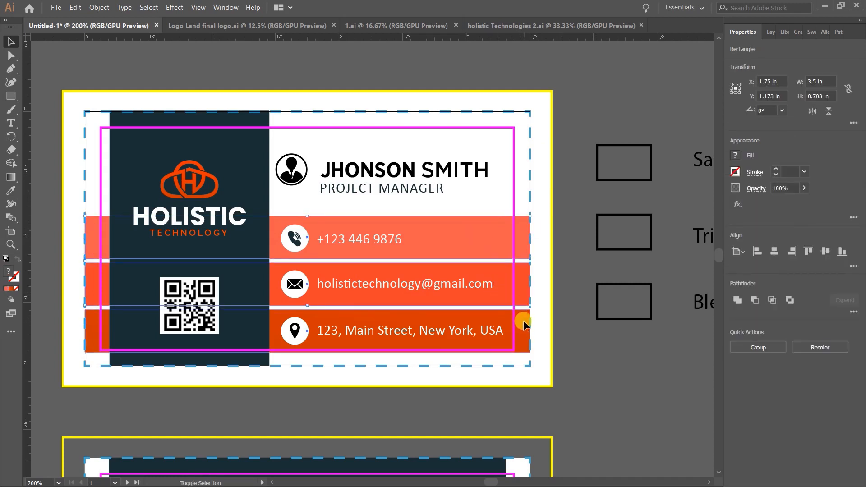
pyautogui.moveTo(530, 284); pyautogui.dragTo(553, 284)
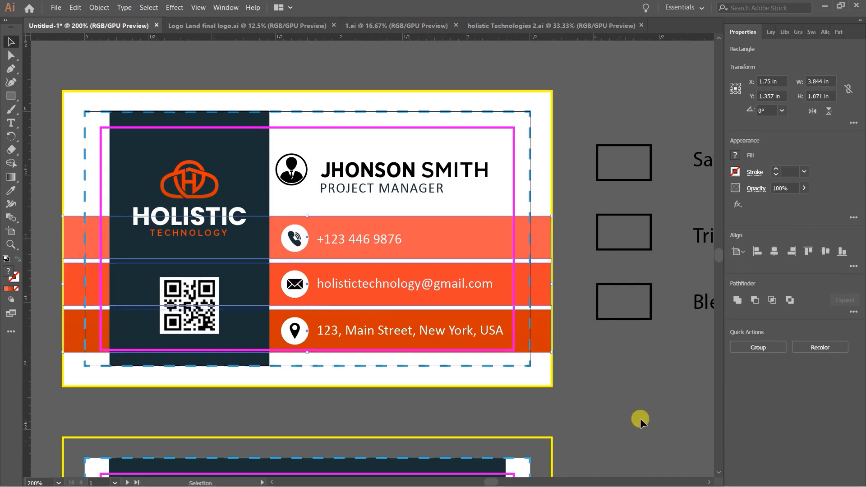
pyautogui.click(640, 418)
pyautogui.scroll(-2, 567, 361)
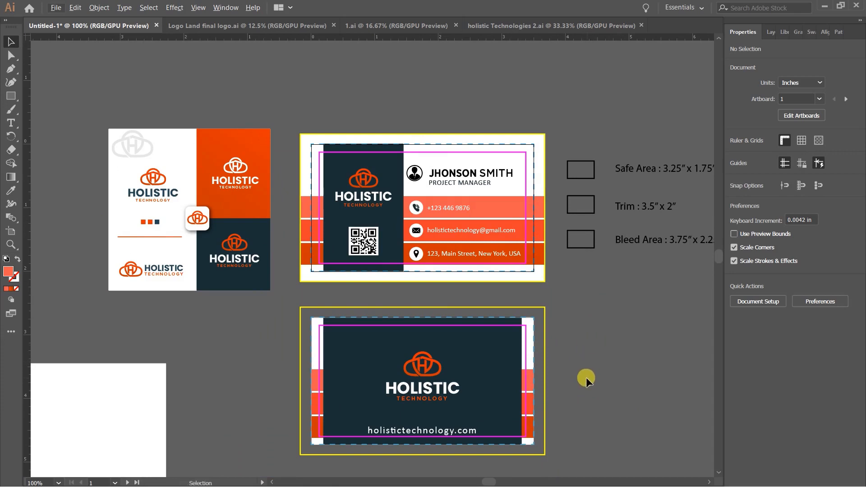
# - Enlarge the back card's white background to the yellow bleed frame on all four sides
pyautogui.moveTo(586, 377); pyautogui.dragTo(551, 321)
pyautogui.scroll(-1, 631, 264)
pyautogui.moveTo(651, 267); pyautogui.dragTo(425, 124)
pyautogui.click(468, 172)
pyautogui.scroll(2, 456, 246)
pyautogui.moveTo(485, 323); pyautogui.dragTo(534, 173)
pyautogui.click(483, 269)
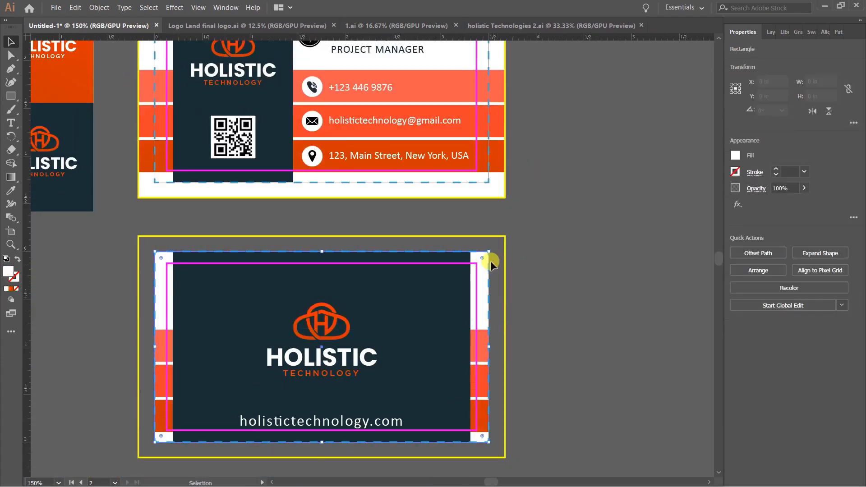
pyautogui.moveTo(489, 252); pyautogui.dragTo(505, 236)
pyautogui.scroll(2, 362, 242)
pyautogui.moveTo(281, 243); pyautogui.dragTo(284, 236)
pyautogui.scroll(-2, 319, 272)
pyautogui.scroll(2, 419, 243)
pyautogui.moveTo(398, 374); pyautogui.dragTo(397, 380)
pyautogui.scroll(-2, 441, 332)
pyautogui.click(553, 256)
# - Widen the back card's three orange stripes on both sides to the yellow bleed frame
pyautogui.click(514, 275)
pyautogui.keyDown('shift'); pyautogui.click(512, 312); pyautogui.keyUp('shift')
pyautogui.keyDown('shift'); pyautogui.click(513, 339); pyautogui.keyUp('shift')
pyautogui.moveTo(520, 317); pyautogui.dragTo(537, 314)
pyautogui.click(610, 269)
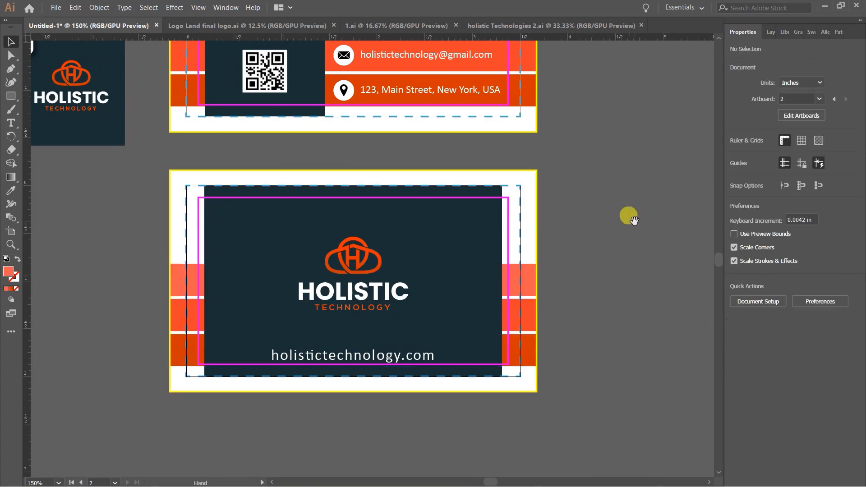
# - Review both cards' artwork against the safe-area, trim and bleed guides, up close and side by side
pyautogui.moveTo(628, 214); pyautogui.dragTo(636, 297)
pyautogui.moveTo(607, 327); pyautogui.dragTo(631, 286)
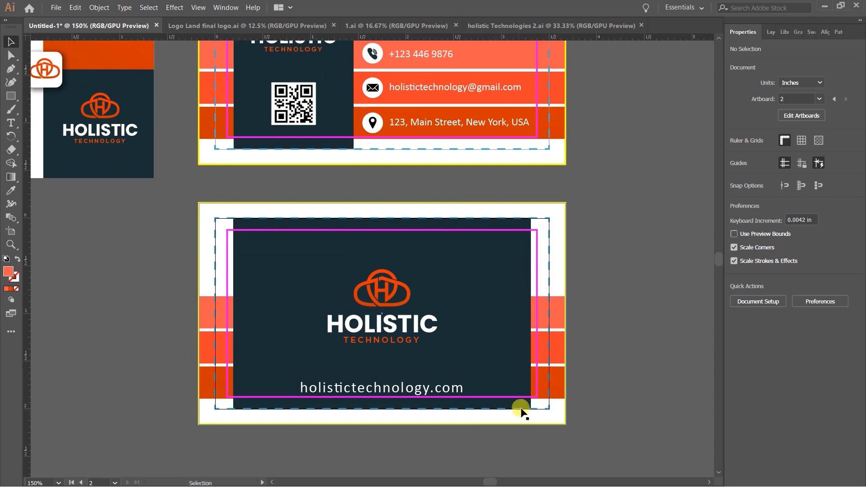
pyautogui.scroll(1, 518, 351)
pyautogui.moveTo(487, 338); pyautogui.dragTo(517, 343)
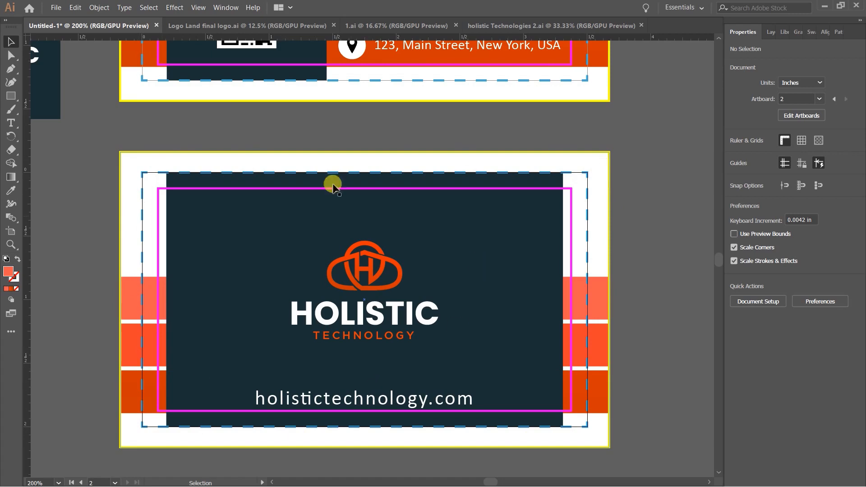
pyautogui.scroll(-2, 333, 281)
pyautogui.moveTo(398, 178); pyautogui.dragTo(362, 280)
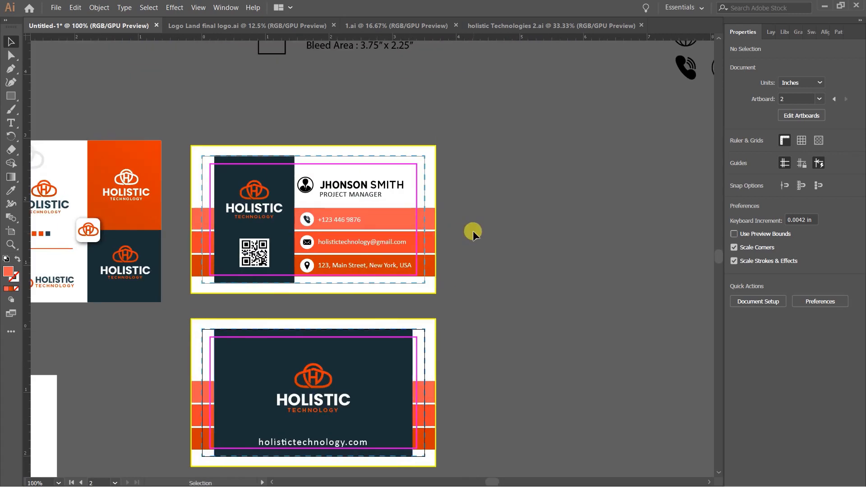
pyautogui.moveTo(473, 231); pyautogui.dragTo(431, 237)
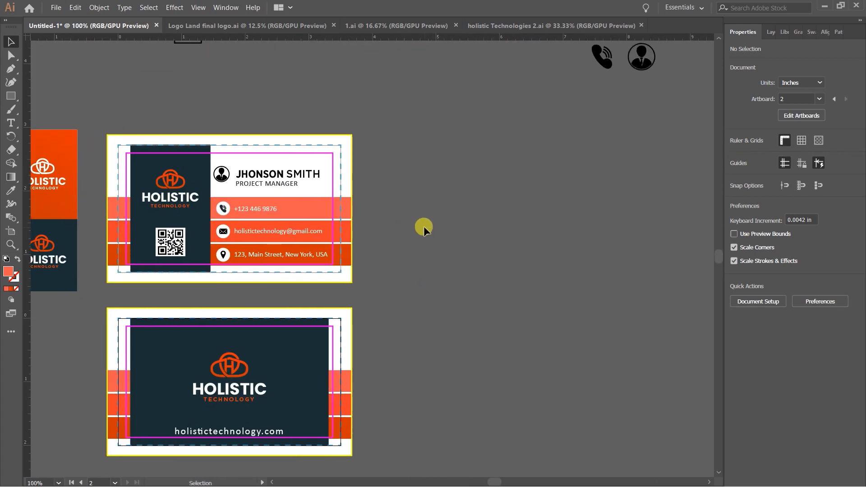
pyautogui.moveTo(495, 219); pyautogui.dragTo(576, 187)
pyautogui.scroll(1, 312, 180)
pyautogui.scroll(-2, 331, 187)
pyautogui.scroll(1, 343, 189)
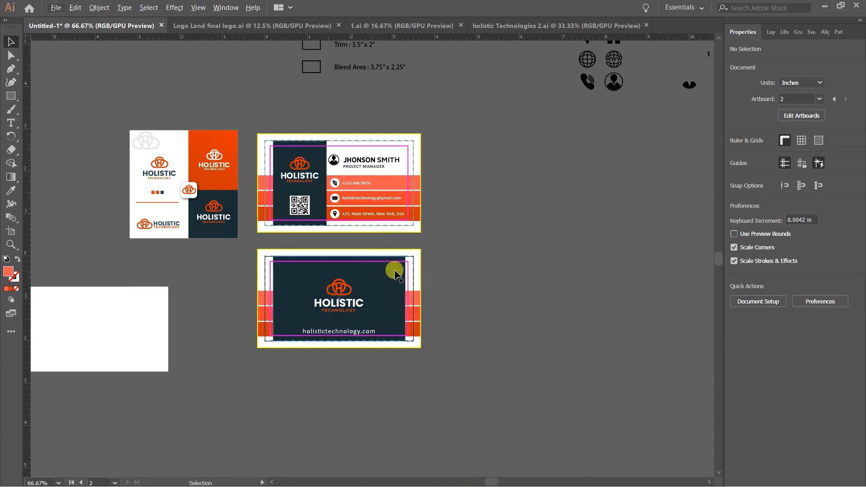
pyautogui.scroll(2, 524, 211)
pyautogui.moveTo(534, 184); pyautogui.dragTo(491, 224)
pyautogui.scroll(-2, 178, 145)
pyautogui.click(11, 96)
pyautogui.scroll(1, 252, 130)
pyautogui.moveTo(263, 103); pyautogui.dragTo(461, 294)
pyautogui.hotkey('ctrl', 'z')
# - Add a third, roughly square artboard in the empty canvas to the right of the two cards
pyautogui.hotkey('shift', 'o')
pyautogui.moveTo(284, 105); pyautogui.dragTo(579, 429)
pyautogui.click(15, 42)
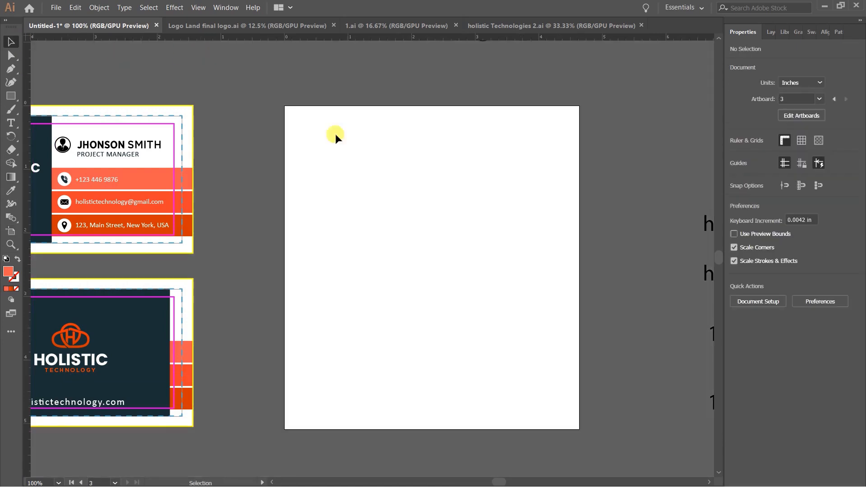
# - Duplicate the complete front card with its guide frames into the empty canvas below the back card
pyautogui.scroll(-1, 453, 170)
pyautogui.scroll(1, 444, 203)
pyautogui.moveTo(421, 193); pyautogui.dragTo(403, 218)
pyautogui.press('space')
pyautogui.moveTo(277, 145); pyautogui.dragTo(463, 152)
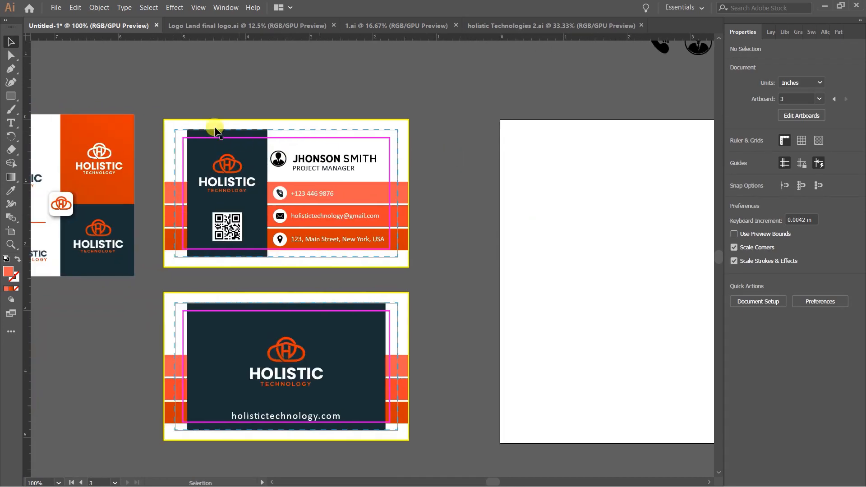
pyautogui.moveTo(147, 106); pyautogui.dragTo(388, 181)
pyautogui.scroll(-2, 436, 266)
pyautogui.moveTo(345, 152); pyautogui.dragTo(376, 346)
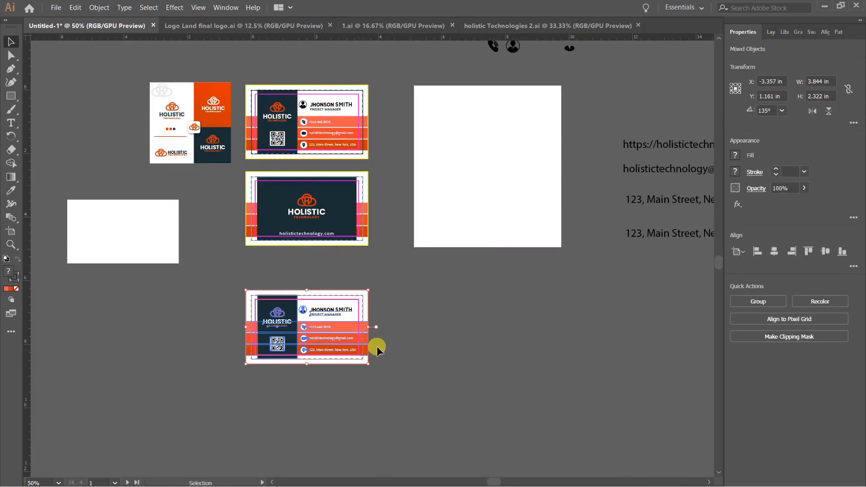
pyautogui.click(407, 326)
# - Resize the duplicated front card's white background to the dashed trim frame, 3.5 in wide and 2 in high
pyautogui.scroll(3, 391, 311)
pyautogui.moveTo(390, 311); pyautogui.dragTo(508, 232)
pyautogui.click(433, 285)
pyautogui.moveTo(485, 182); pyautogui.dragTo(468, 197)
pyautogui.scroll(1, 140, 306)
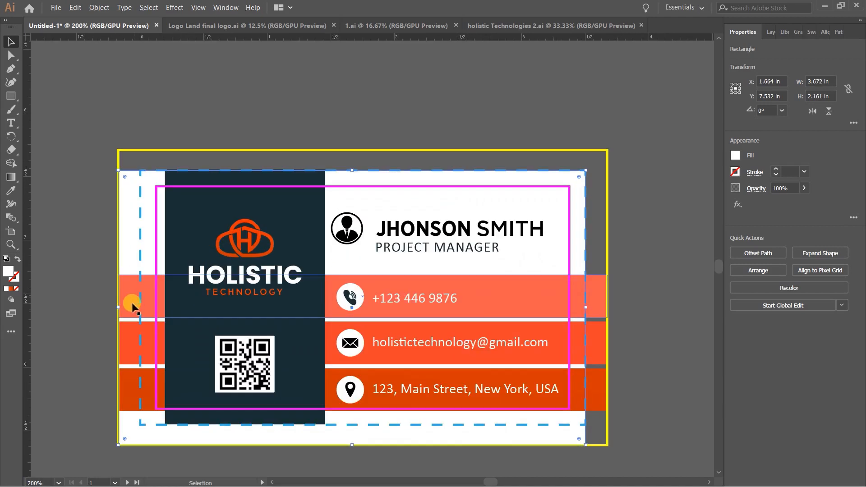
pyautogui.moveTo(121, 308); pyautogui.dragTo(141, 310)
pyautogui.moveTo(369, 417); pyautogui.dragTo(360, 381)
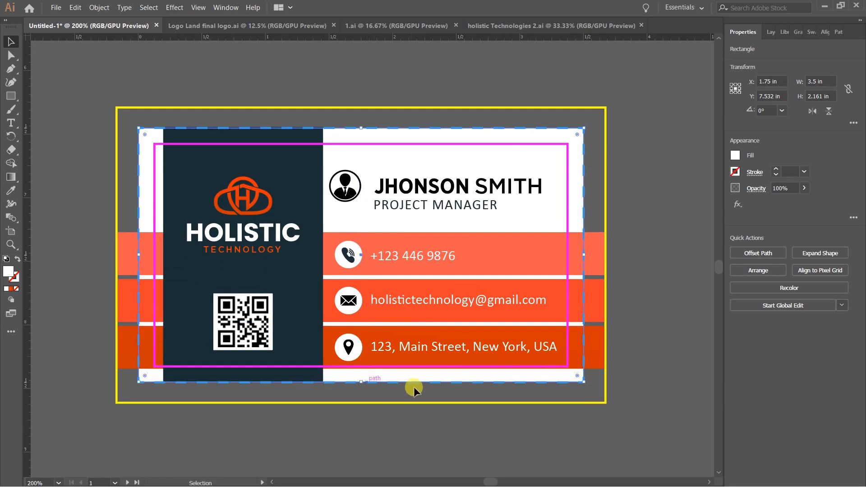
pyautogui.scroll(4, 361, 392)
pyautogui.moveTo(359, 348); pyautogui.dragTo(359, 348)
pyautogui.scroll(-6, 374, 301)
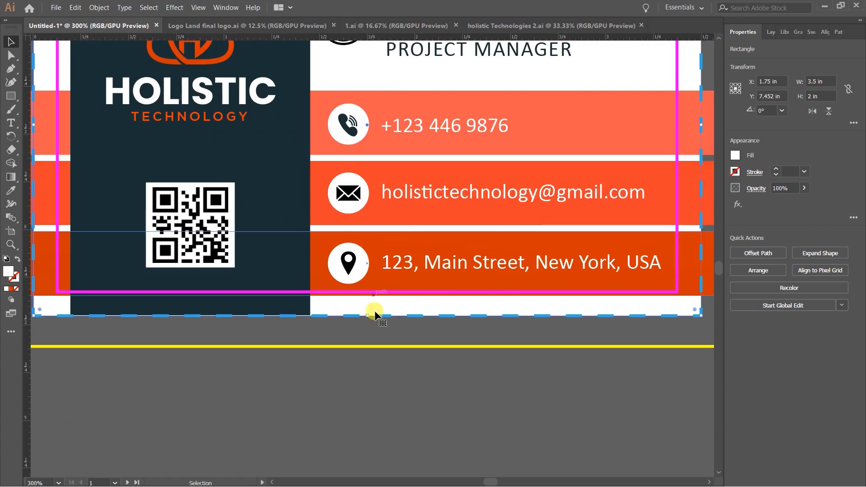
# - Narrow the three orange stripes on the duplicated front card together to the dashed trim frame's width, about 3.5 in
pyautogui.scroll(3, 412, 247)
pyautogui.scroll(2, 473, 286)
pyautogui.click(461, 253)
pyautogui.keyDown('shift'); pyautogui.click(460, 301); pyautogui.keyUp('shift')
pyautogui.keyDown('shift'); pyautogui.click(462, 338); pyautogui.keyUp('shift')
pyautogui.scroll(2, 472, 292)
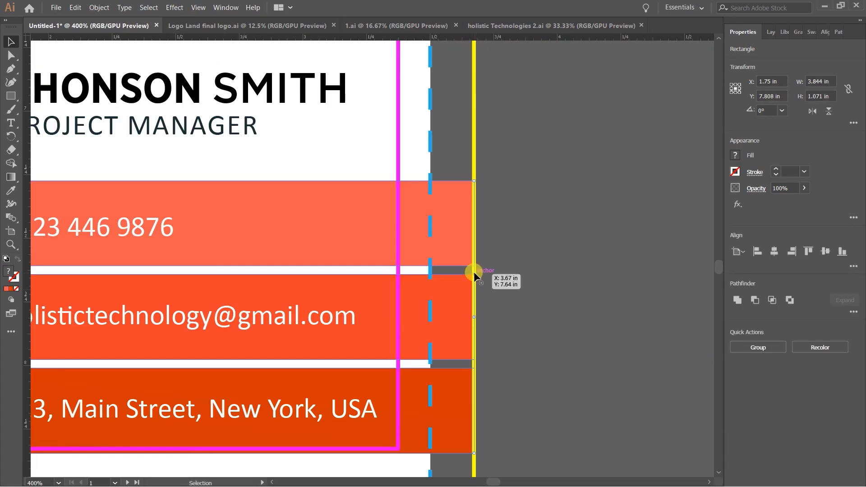
pyautogui.moveTo(474, 318); pyautogui.dragTo(430, 319)
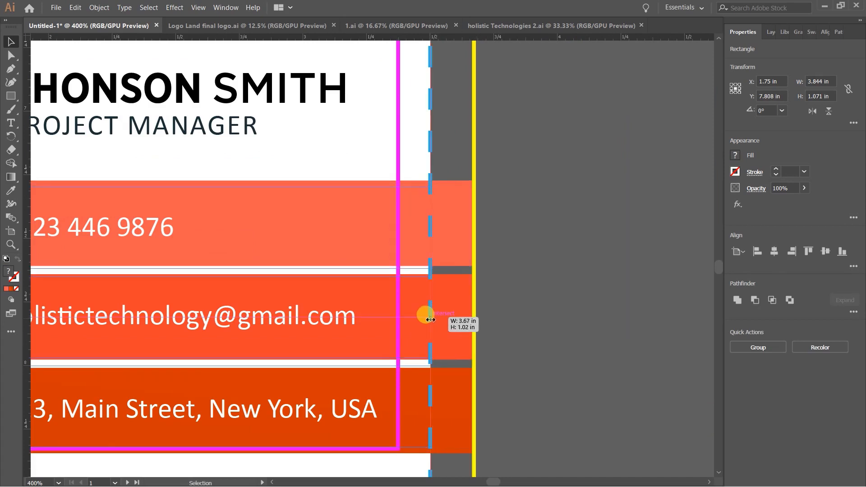
pyautogui.scroll(-4, 468, 226)
pyautogui.scroll(2, 249, 243)
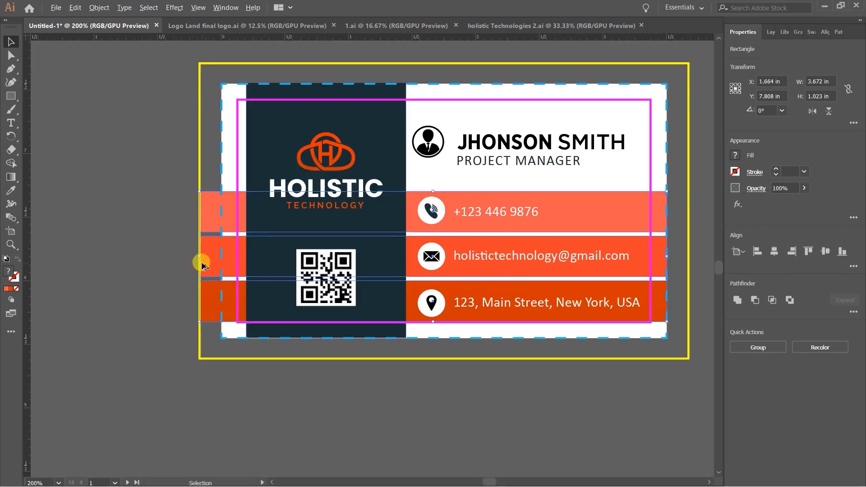
pyautogui.scroll(1, 201, 265)
pyautogui.moveTo(201, 256); pyautogui.dragTo(236, 257)
pyautogui.scroll(-5, 236, 257)
pyautogui.scroll(1, 433, 279)
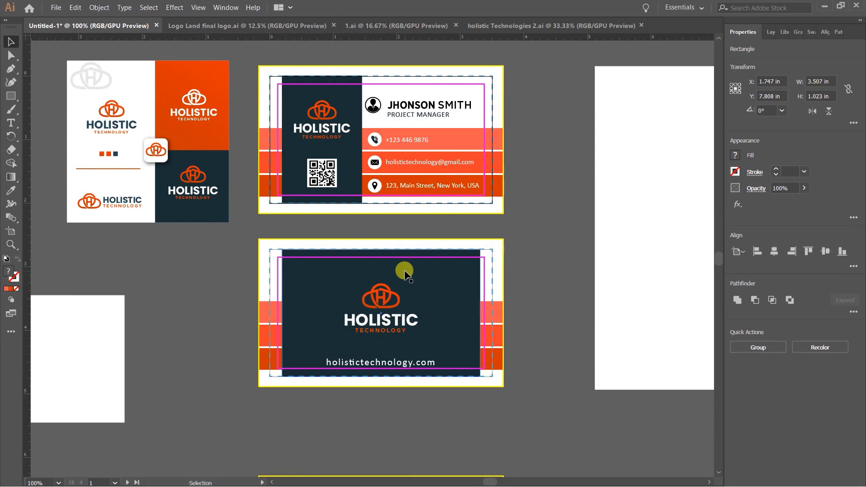
pyautogui.scroll(-1, 404, 272)
pyautogui.scroll(-3, 443, 237)
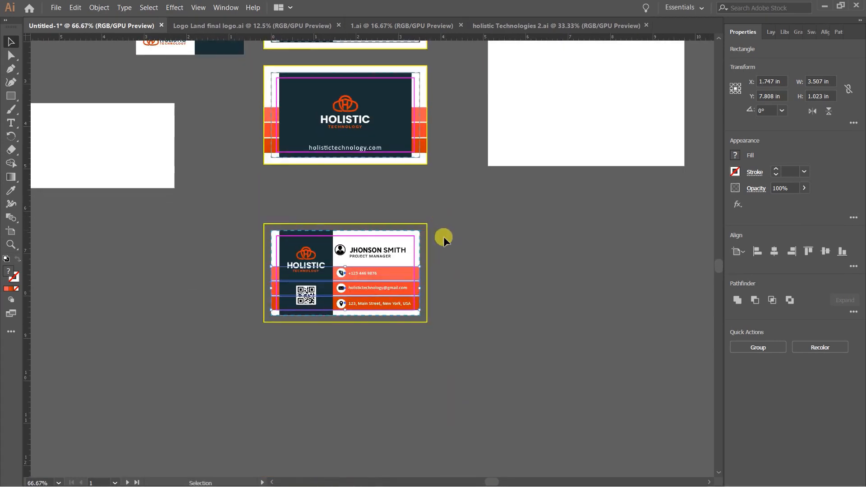
# - Delete the yellow bleed, dashed blue trim and magenta safe-area frames from the duplicated front card
pyautogui.scroll(2, 443, 244)
pyautogui.click(452, 275)
pyautogui.click(414, 184)
pyautogui.press('Delete')
pyautogui.click(386, 218)
pyautogui.press('Delete')
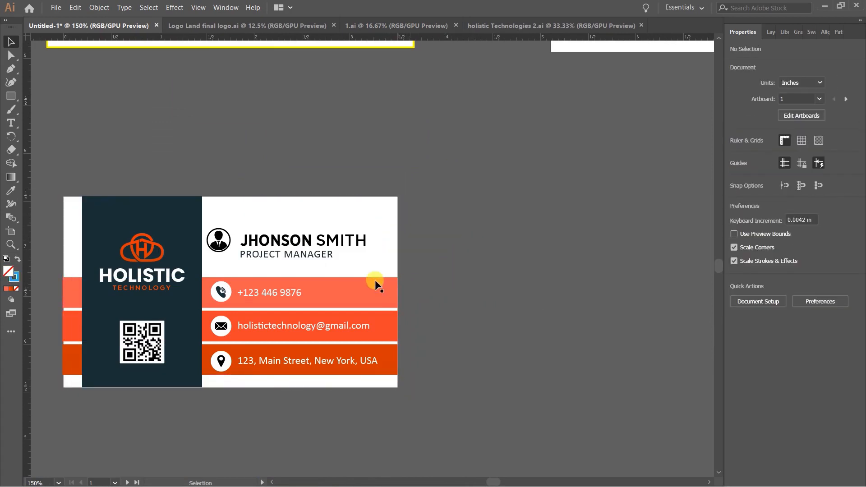
# - Group the trimmed front card copy and move it onto the upper part of the third artboard
pyautogui.scroll(-2, 378, 281)
pyautogui.moveTo(166, 199); pyautogui.dragTo(437, 372)
pyautogui.hotkey('ctrl', 'g')
pyautogui.click(458, 326)
pyautogui.moveTo(342, 258); pyautogui.dragTo(499, 131)
# - Duplicate the complete back card with its guide frames into the empty canvas below the original back card
pyautogui.click(250, 299)
pyautogui.scroll(2, 220, 278)
pyautogui.scroll(-2, 278, 324)
pyautogui.moveTo(372, 351); pyautogui.dragTo(373, 352)
pyautogui.moveTo(326, 269); pyautogui.dragTo(474, 275)
pyautogui.click(371, 414)
pyautogui.scroll(2, 456, 273)
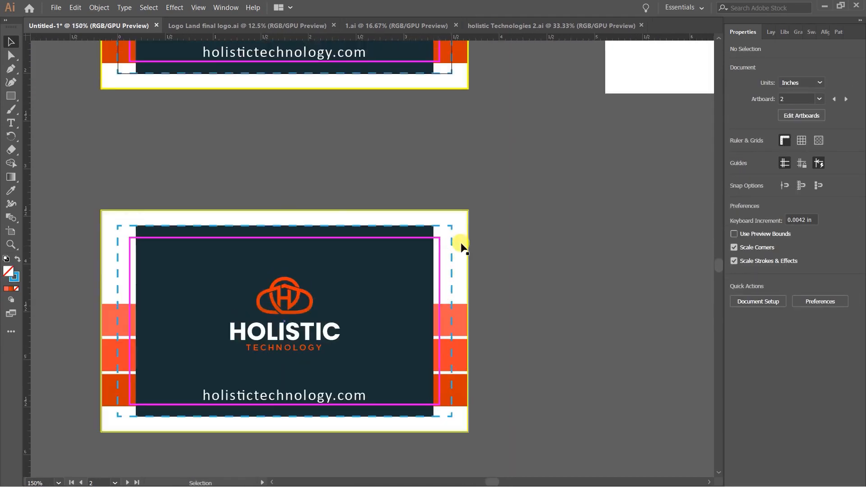
# - Resize the duplicated back card's white background to the dashed trim frame on all four sides, 3.5 in wide
pyautogui.click(461, 252)
pyautogui.moveTo(469, 322); pyautogui.dragTo(450, 281)
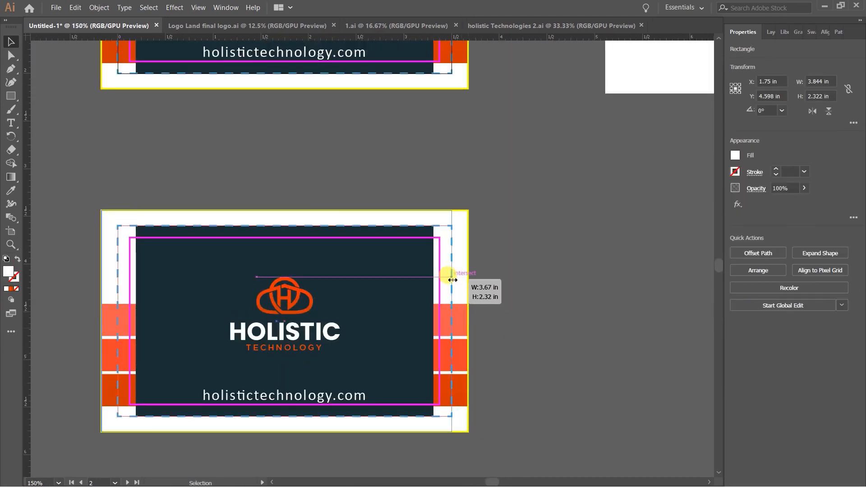
pyautogui.moveTo(102, 321)
pyautogui.mouseDown()
pyautogui.moveTo(116, 321)
pyautogui.moveTo(116, 311)
pyautogui.mouseUp()
pyautogui.scroll(2, 272, 216)
pyautogui.moveTo(296, 206); pyautogui.dragTo(288, 235)
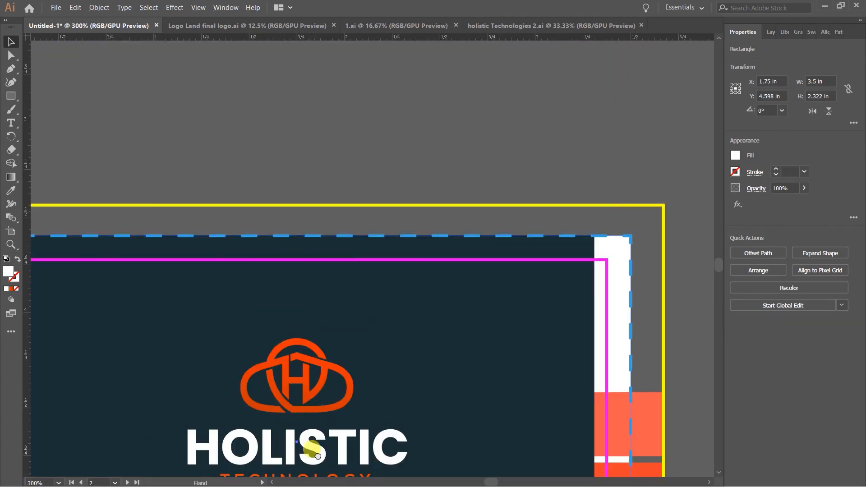
pyautogui.moveTo(318, 456); pyautogui.dragTo(368, 342)
pyautogui.moveTo(426, 319); pyautogui.dragTo(326, 359)
pyautogui.scroll(-2, 378, 285)
# - Narrow the three orange stripes on the duplicated back card together to both side edges of the dashed trim frame
pyautogui.scroll(2, 434, 301)
pyautogui.click(494, 248)
pyautogui.keyDown('shift'); pyautogui.click(498, 294); pyautogui.keyUp('shift')
pyautogui.keyDown('shift'); pyautogui.click(493, 362); pyautogui.keyUp('shift')
pyautogui.scroll(1, 513, 308)
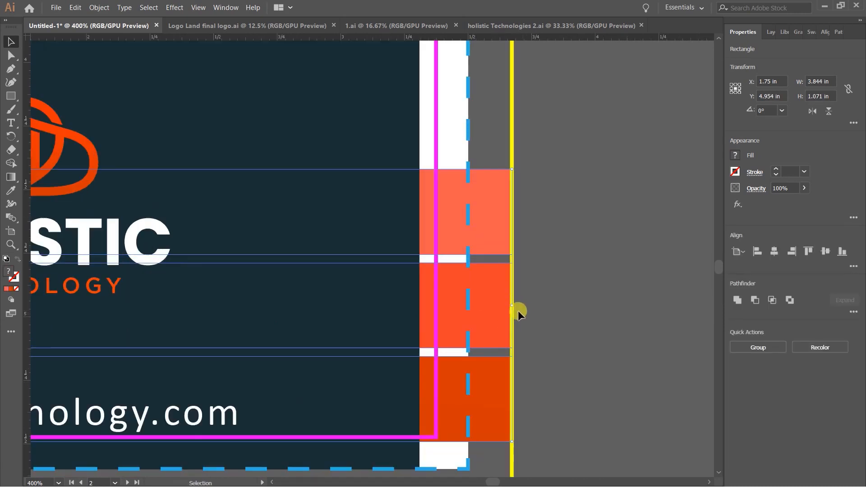
pyautogui.moveTo(514, 307); pyautogui.dragTo(481, 285)
pyautogui.moveTo(474, 277); pyautogui.dragTo(467, 270)
pyautogui.scroll(-2, 495, 277)
pyautogui.moveTo(165, 308); pyautogui.dragTo(421, 284)
pyautogui.scroll(2, 315, 279)
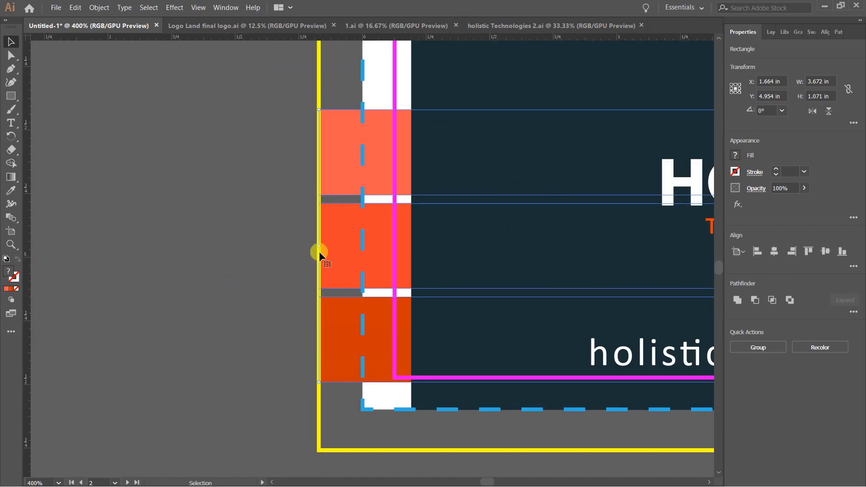
pyautogui.moveTo(318, 246); pyautogui.dragTo(362, 238)
pyautogui.scroll(-3, 316, 237)
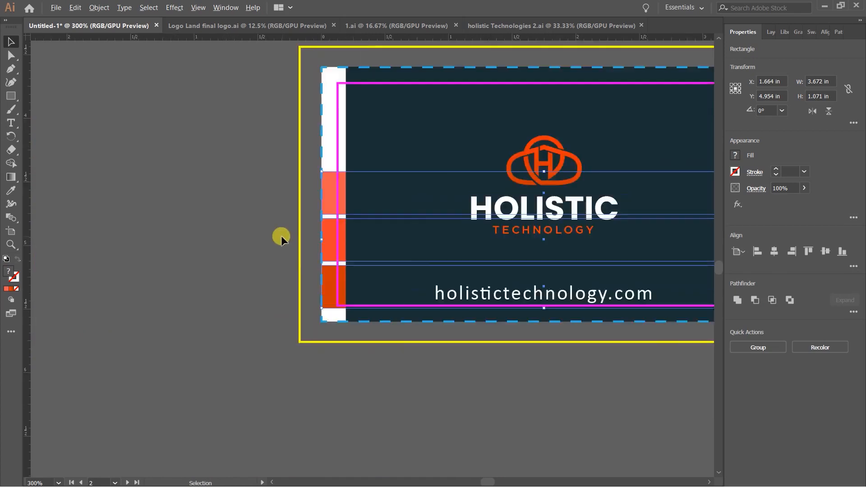
# - Delete the yellow bleed, dashed blue trim and magenta safe-area frames from the duplicated back card
pyautogui.moveTo(280, 236); pyautogui.dragTo(268, 347)
pyautogui.click(480, 169)
pyautogui.click(494, 185)
pyautogui.press('Delete')
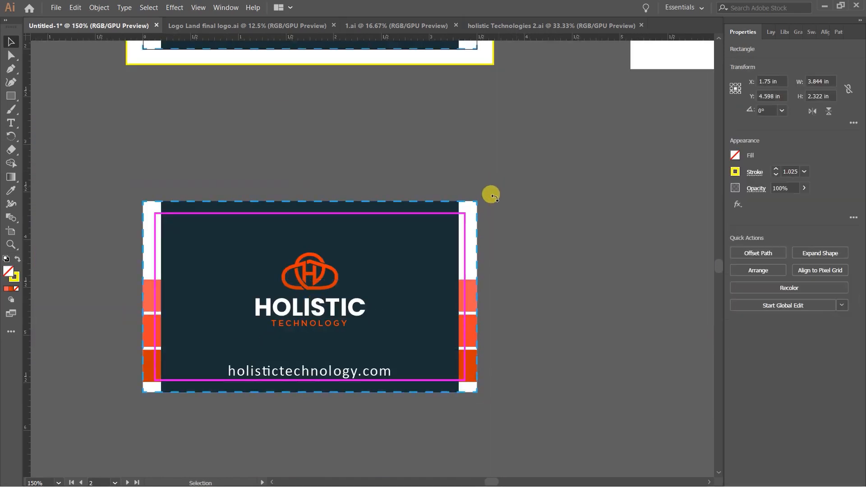
pyautogui.moveTo(477, 201); pyautogui.dragTo(492, 195)
pyautogui.press('Delete')
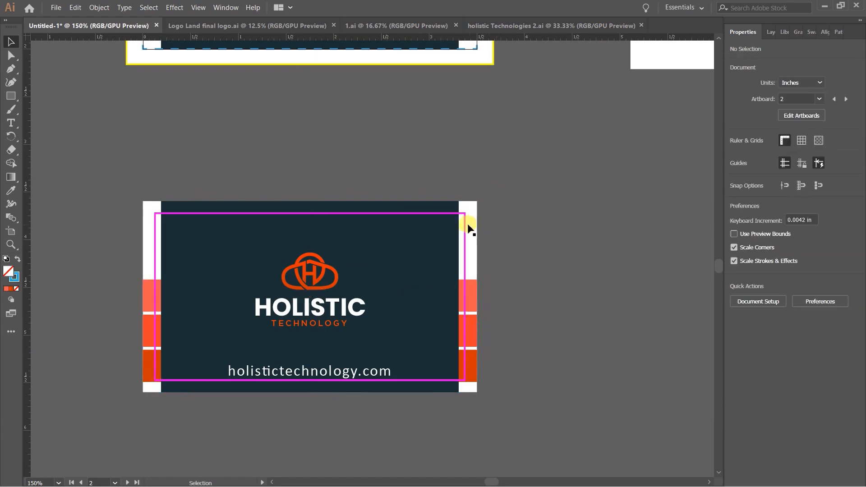
pyautogui.click(467, 220)
pyautogui.press('Delete')
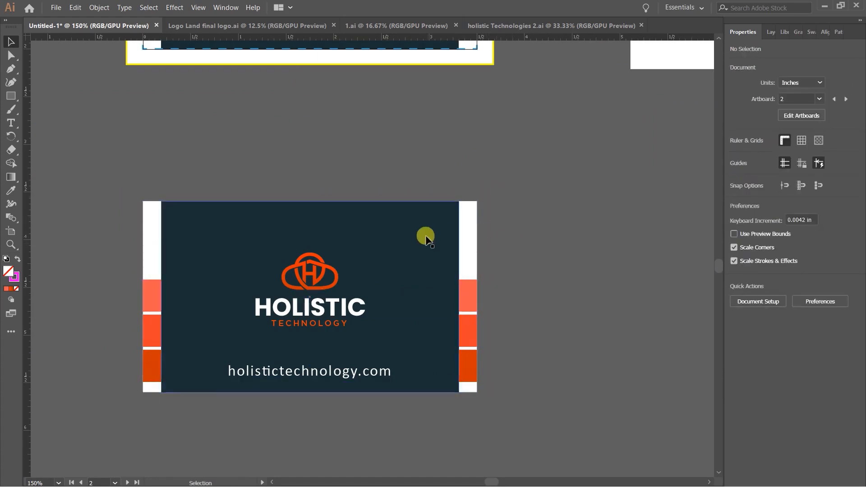
# - Group the trimmed back card copy and move it onto the third artboard, directly below the front card copy
pyautogui.scroll(-3, 422, 238)
pyautogui.moveTo(277, 214); pyautogui.dragTo(501, 321)
pyautogui.hotkey('ctrl', 'g')
pyautogui.click(526, 329)
pyautogui.moveTo(478, 267); pyautogui.dragTo(347, 389)
pyautogui.moveTo(268, 383); pyautogui.dragTo(444, 258)
pyautogui.scroll(2, 476, 223)
pyautogui.click(559, 174)
# - Scale both card copies on the third artboard down together to about 3.28 in wide and nudge the back card slightly downward
pyautogui.moveTo(549, 160); pyautogui.dragTo(545, 209)
pyautogui.moveTo(249, 124); pyautogui.dragTo(526, 433)
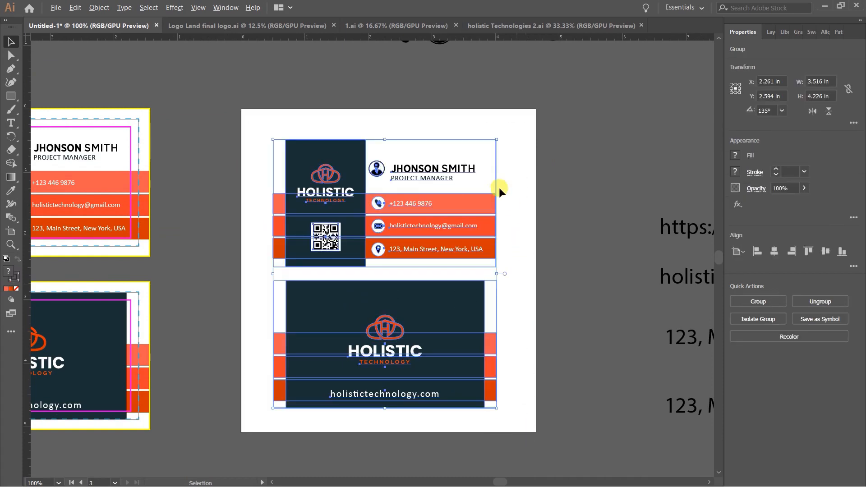
pyautogui.moveTo(495, 139); pyautogui.dragTo(489, 148)
pyautogui.click(512, 233)
pyautogui.moveTo(423, 339); pyautogui.dragTo(423, 342)
pyautogui.click(563, 262)
pyautogui.scroll(1, 494, 274)
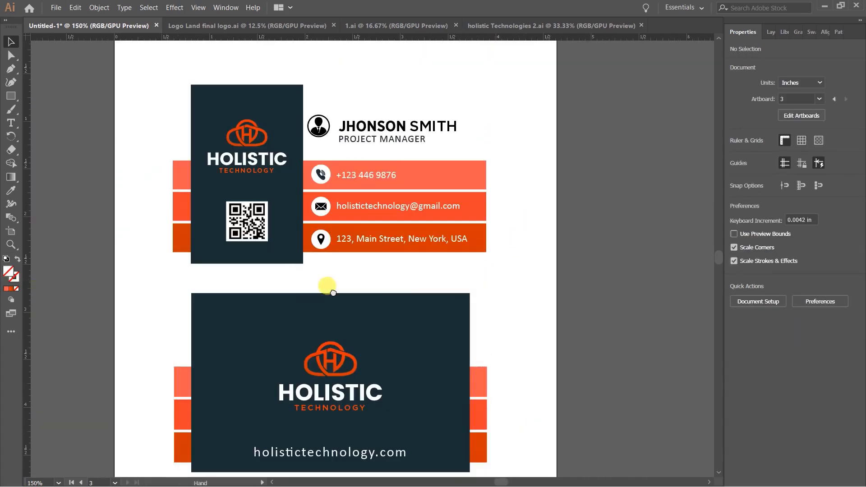
pyautogui.moveTo(333, 286); pyautogui.dragTo(414, 331)
pyautogui.moveTo(555, 172); pyautogui.dragTo(548, 219)
pyautogui.moveTo(443, 405); pyautogui.dragTo(467, 158)
pyautogui.moveTo(523, 130); pyautogui.dragTo(498, 376)
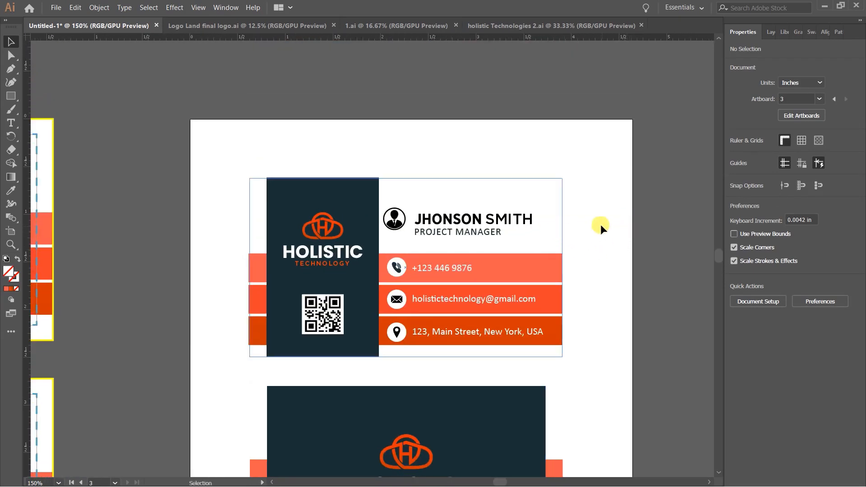
# - Start a Drop Shadow effect with preview on the white background rectangle inside the front card copy
pyautogui.click(511, 296)
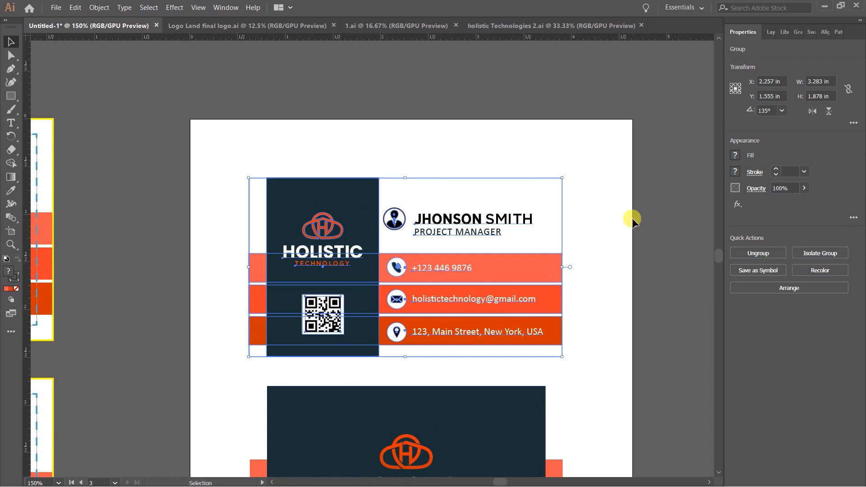
pyautogui.click(627, 235)
pyautogui.press('a')
pyautogui.keyDown('ctrl'); pyautogui.click(552, 189); pyautogui.keyUp('ctrl')
pyautogui.click(174, 8)
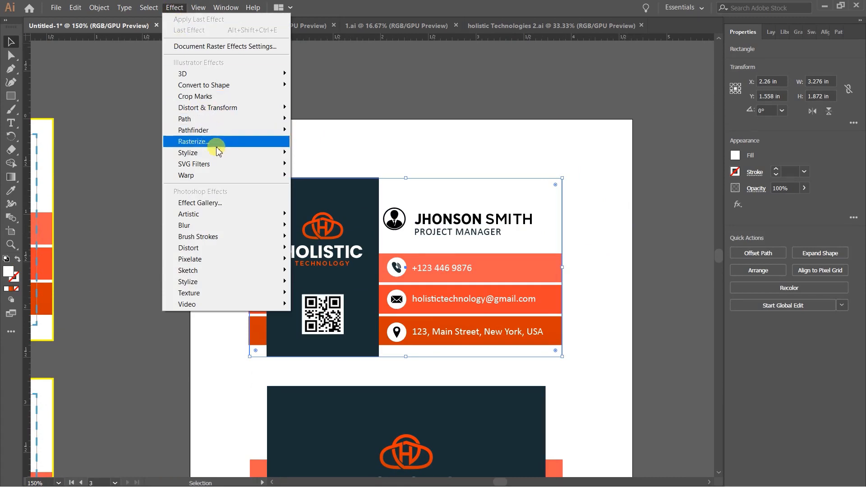
pyautogui.moveTo(217, 155)
pyautogui.moveTo(251, 152)
pyautogui.click(350, 152)
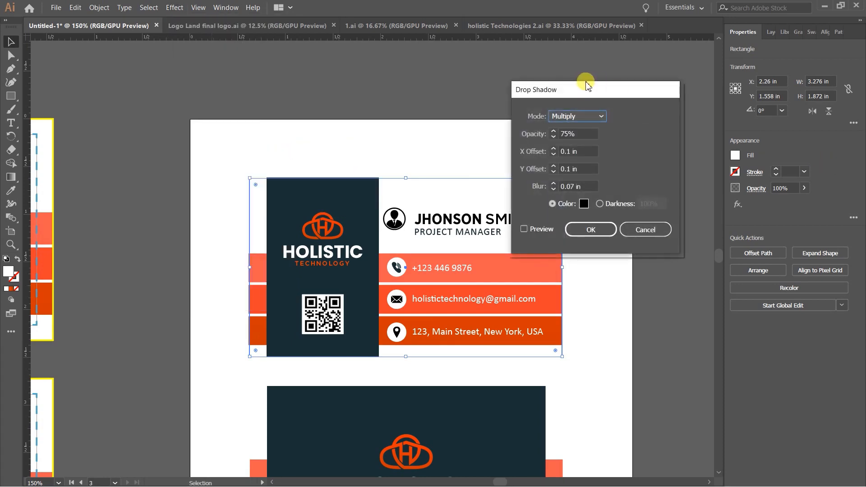
pyautogui.moveTo(586, 84); pyautogui.dragTo(727, 141)
pyautogui.click(665, 287)
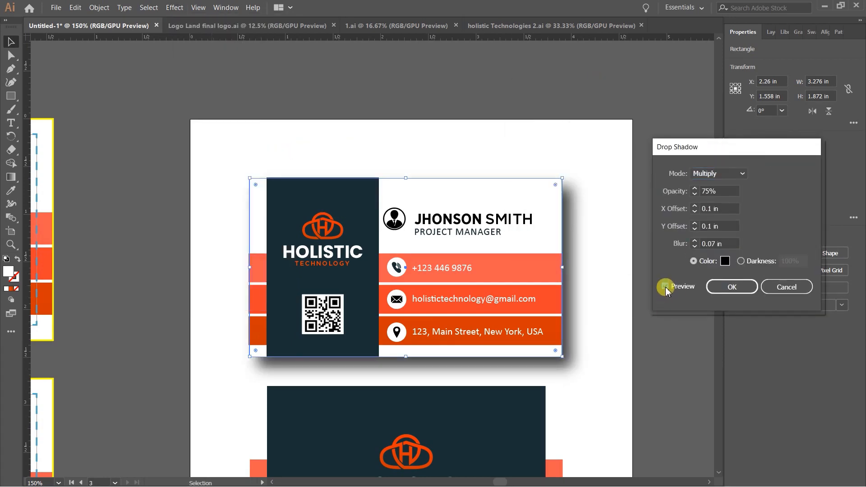
# - Set the drop shadow's opacity to 30% and both its X and Y offsets to 0 in
pyautogui.click(688, 193)
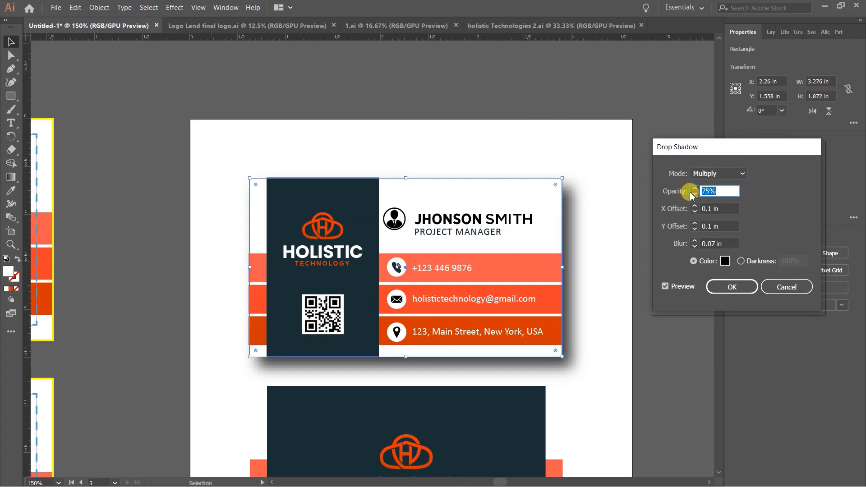
pyautogui.write('30')
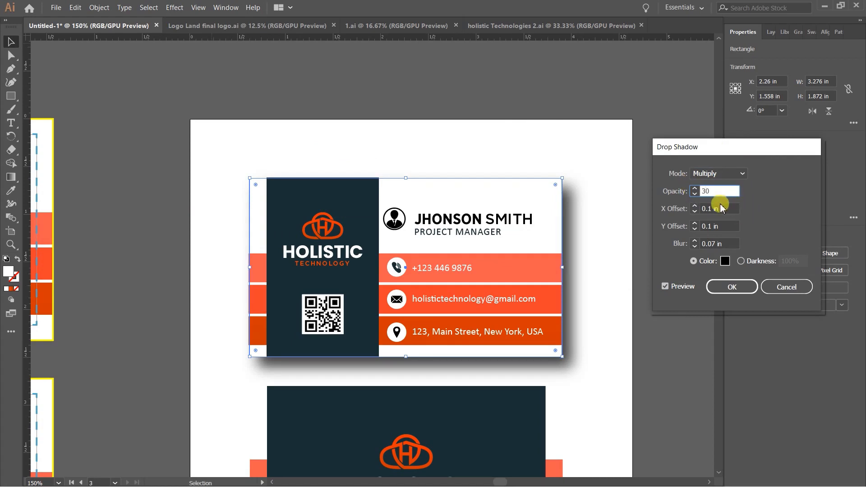
pyautogui.click(720, 207)
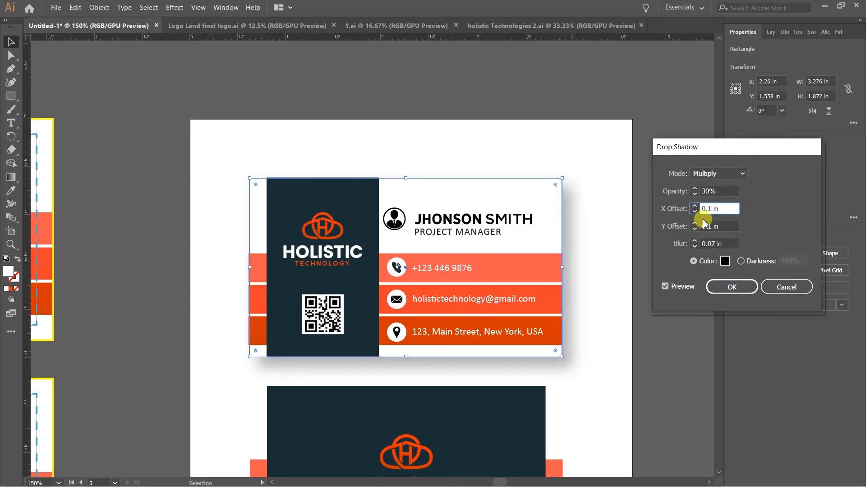
pyautogui.press('Home')
pyautogui.write('-')
pyautogui.click(695, 206)
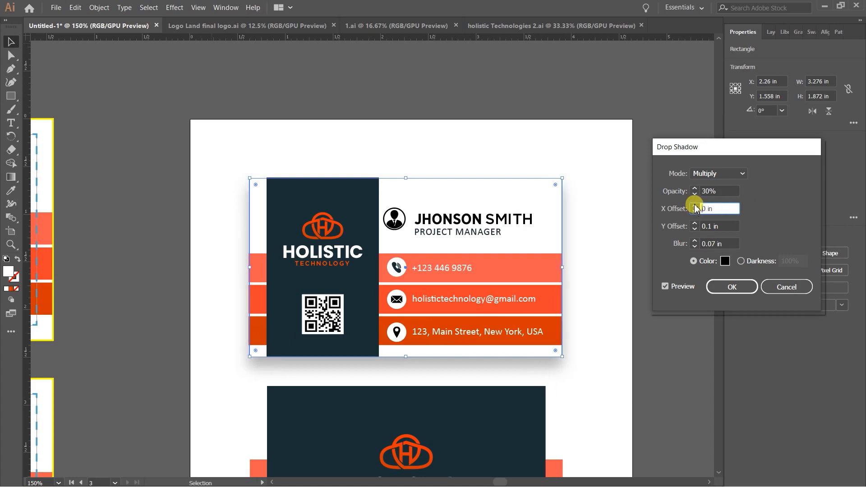
pyautogui.click(695, 229)
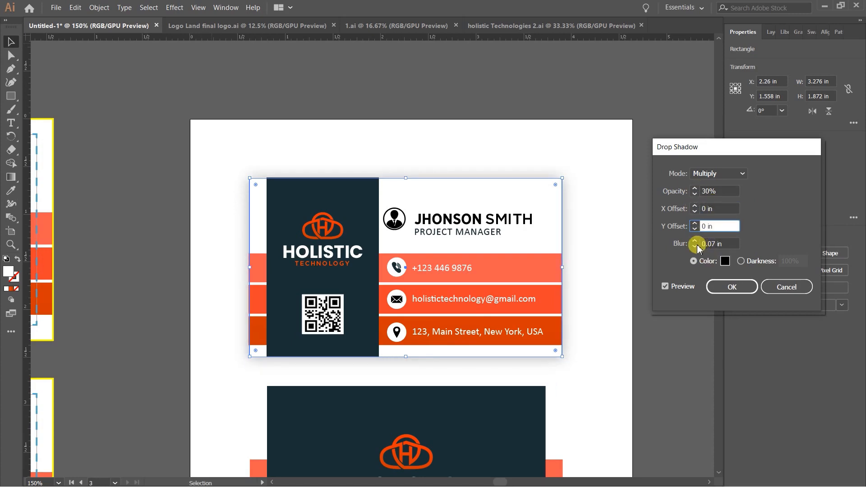
# - Set the shadow's opacity to 37% and blur to 0.08 in, and apply it to the front card's background
pyautogui.click(695, 246)
pyautogui.click(695, 241)
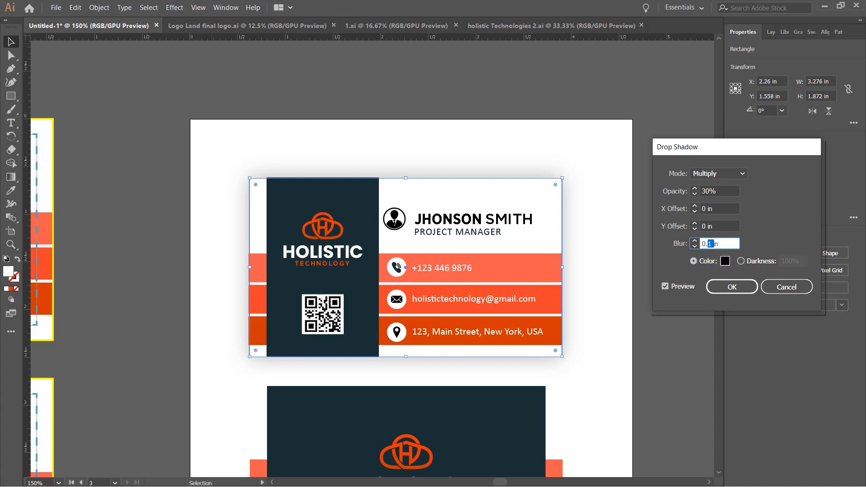
pyautogui.click(726, 226)
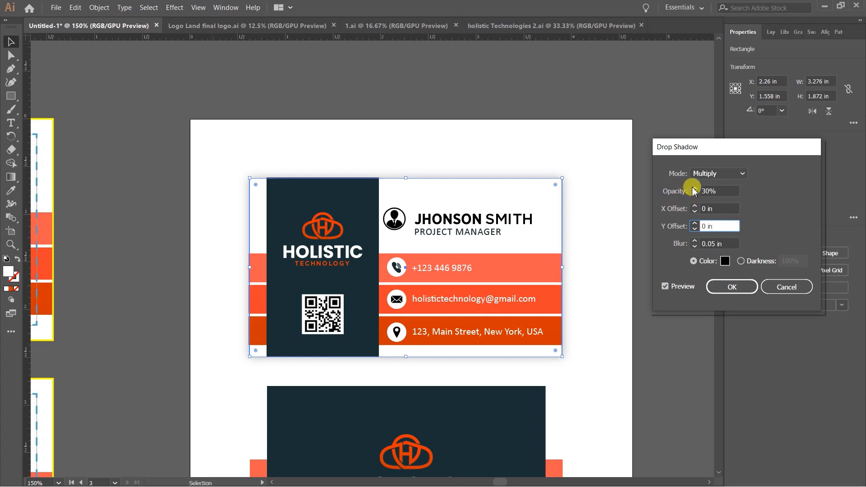
pyautogui.moveTo(693, 192); pyautogui.dragTo(694, 192)
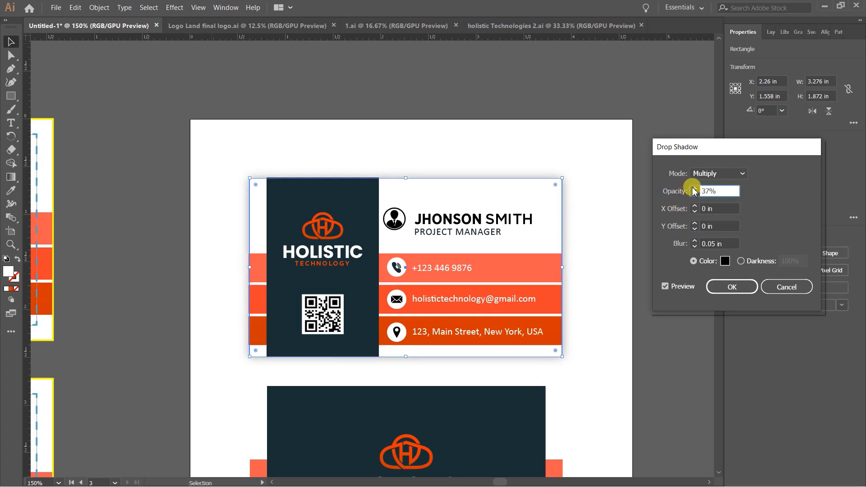
pyautogui.click(712, 243)
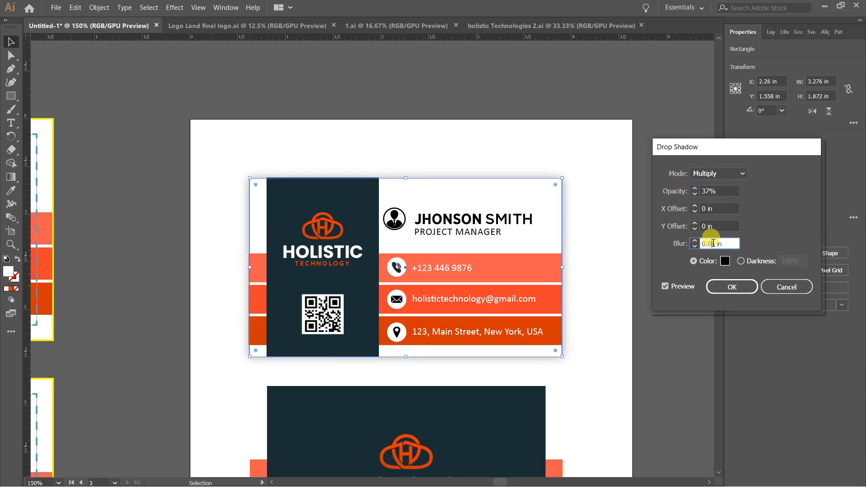
pyautogui.write('8')
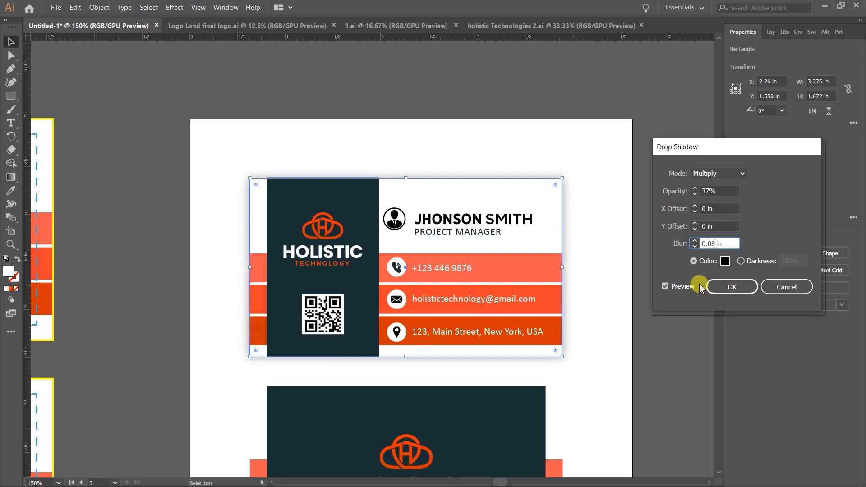
pyautogui.click(721, 225)
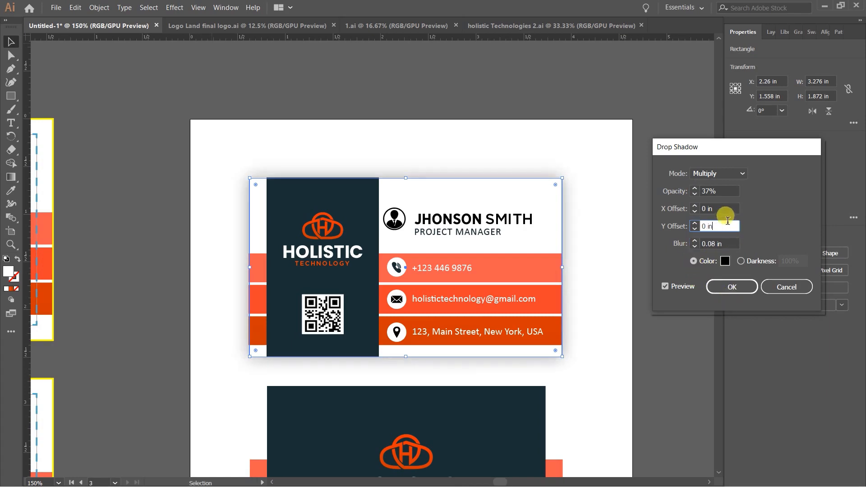
pyautogui.click(731, 287)
pyautogui.hotkey('ctrl', '1')
pyautogui.click(605, 341)
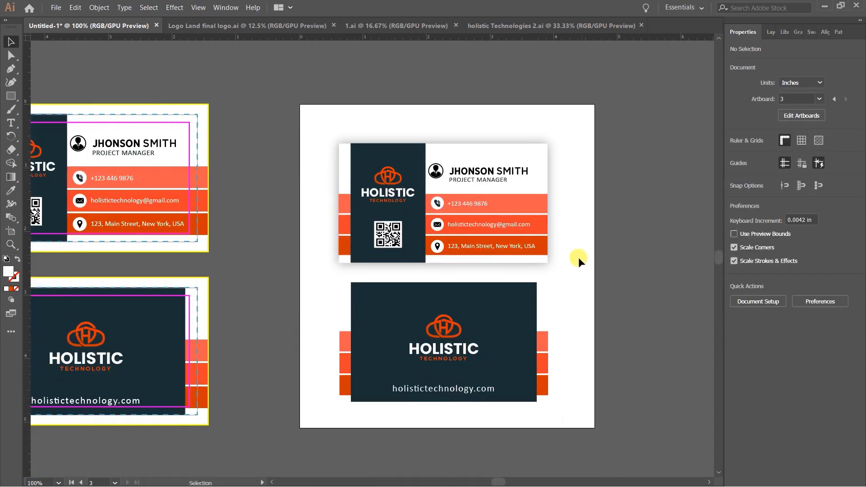
pyautogui.scroll(1, 581, 257)
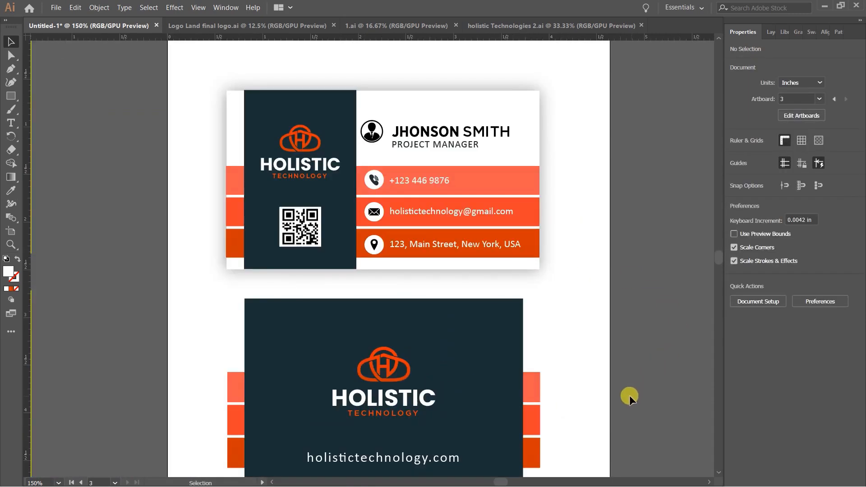
# - Apply a Drop Shadow with 37% opacity, 0 in offsets and 0.08 in blur to the back card copy's white background rectangle
pyautogui.moveTo(584, 406); pyautogui.dragTo(602, 343)
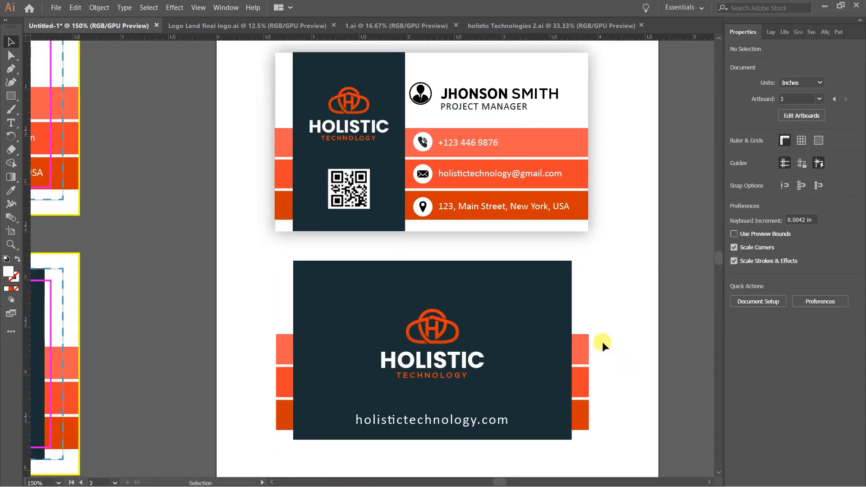
pyautogui.click(573, 270)
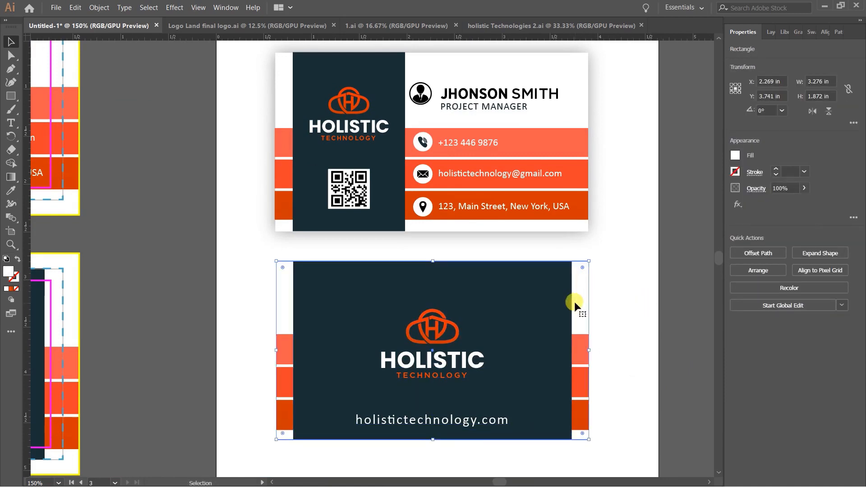
pyautogui.click(174, 8)
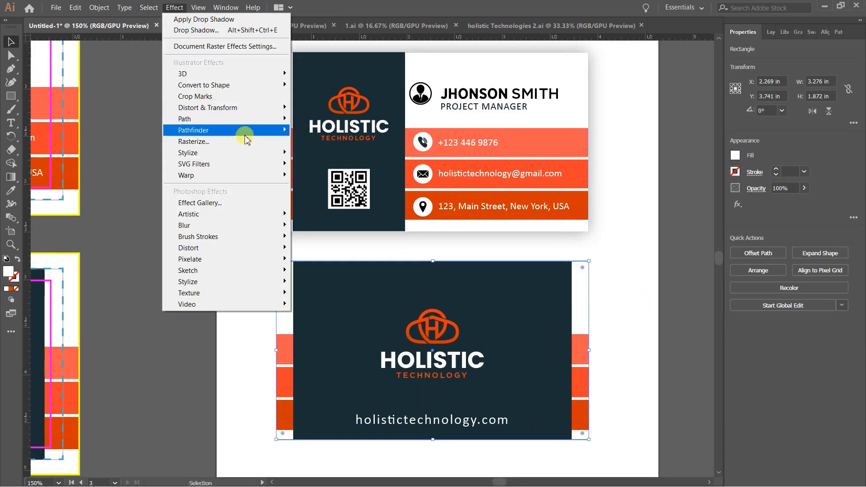
pyautogui.moveTo(247, 153)
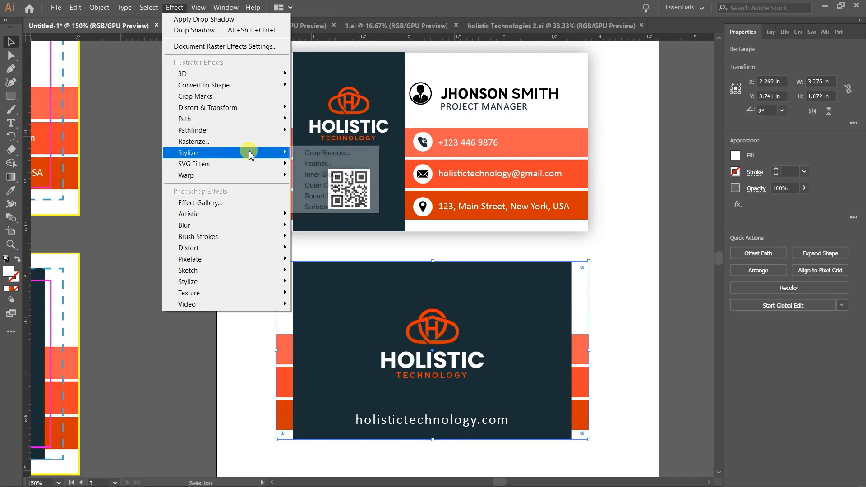
pyautogui.click(334, 155)
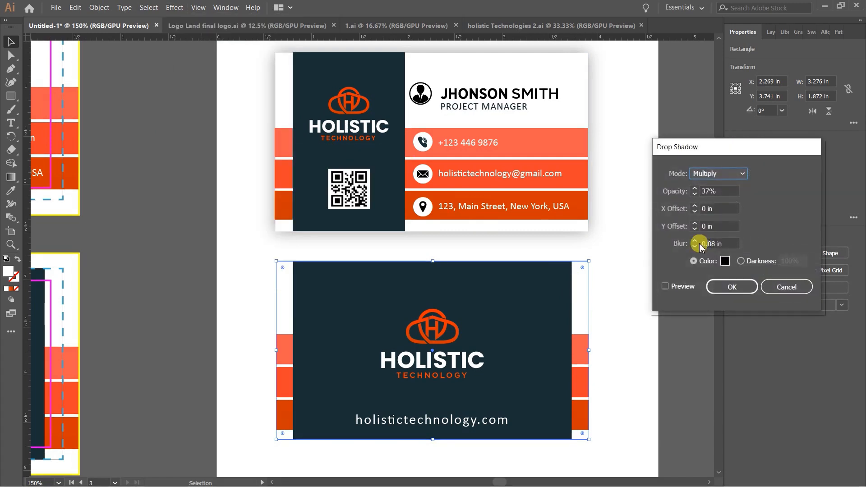
pyautogui.click(665, 286)
pyautogui.click(726, 286)
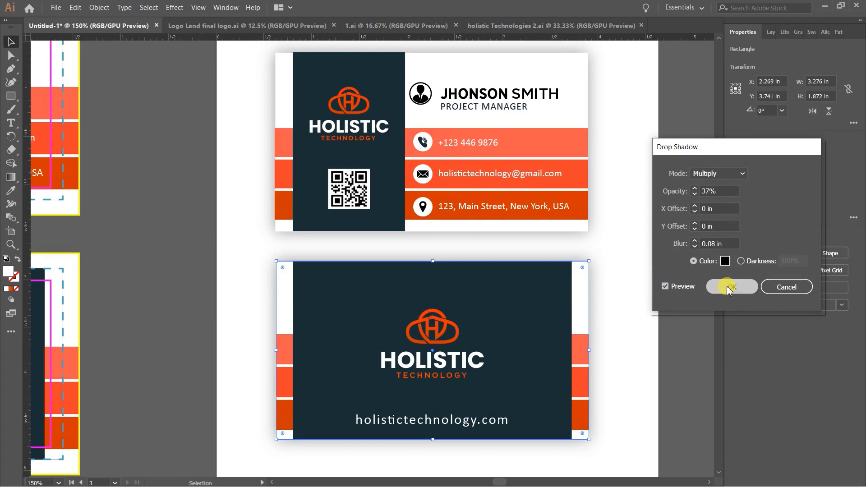
pyautogui.click(684, 267)
# - Inspect the drop shadows and overall layout of both card copies on the third artboard, close up and as a whole
pyautogui.scroll(-2, 493, 197)
pyautogui.moveTo(607, 218); pyautogui.dragTo(559, 274)
pyautogui.scroll(2, 482, 262)
pyautogui.scroll(-1, 482, 264)
pyautogui.scroll(-1, 551, 233)
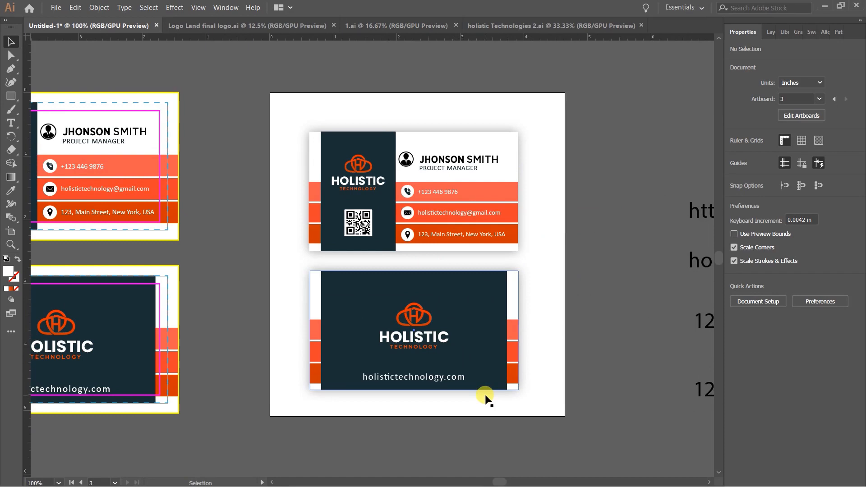
pyautogui.scroll(1, 501, 306)
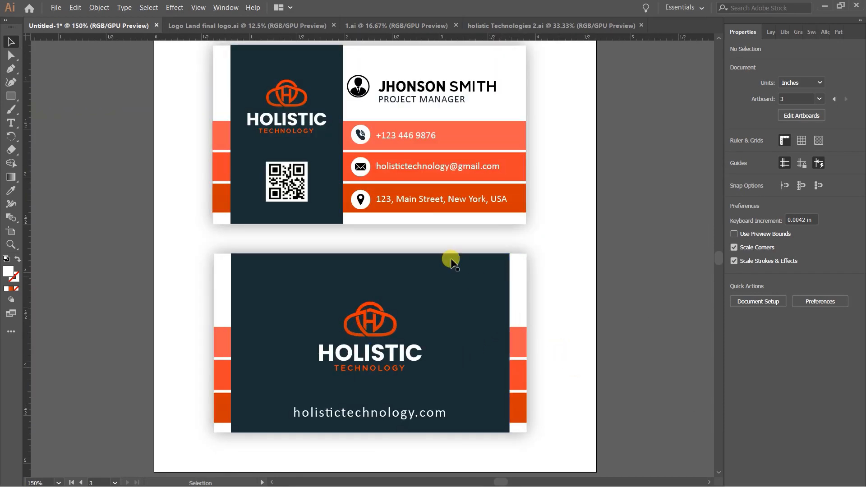
pyautogui.scroll(1, 450, 251)
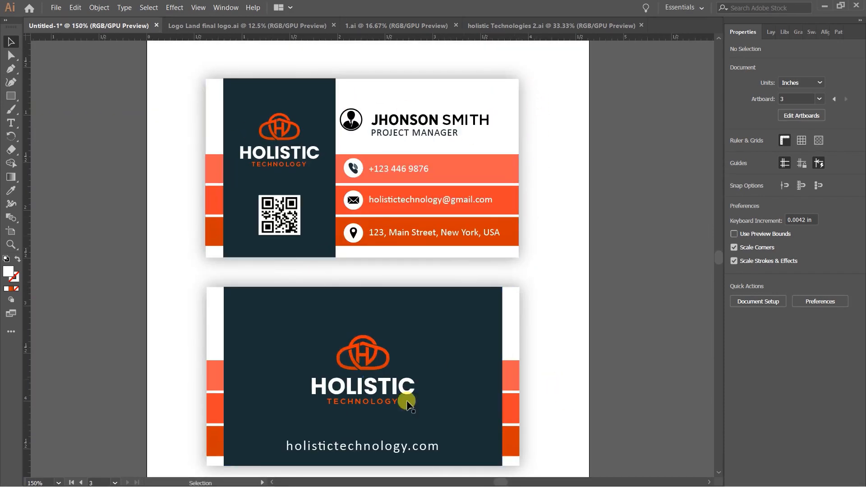
pyautogui.moveTo(648, 371); pyautogui.dragTo(666, 359)
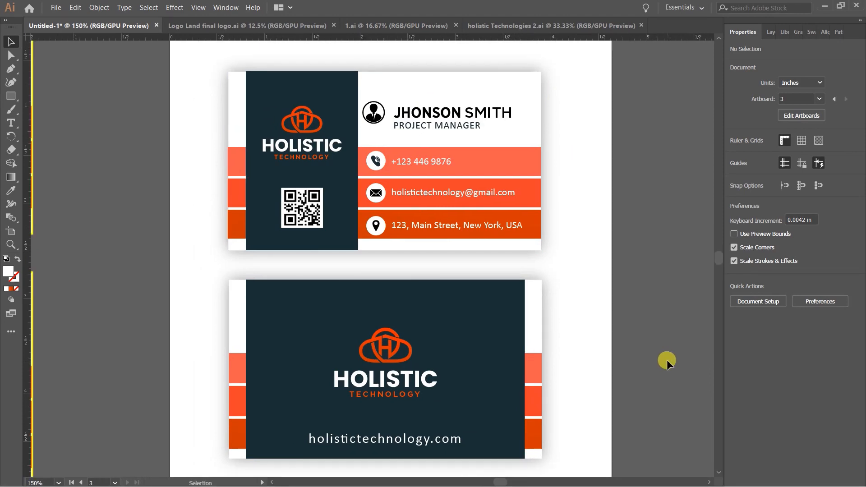
pyautogui.scroll(-2, 564, 367)
pyautogui.moveTo(647, 305); pyautogui.dragTo(631, 269)
pyautogui.scroll(1, 492, 274)
pyautogui.scroll(1, 522, 274)
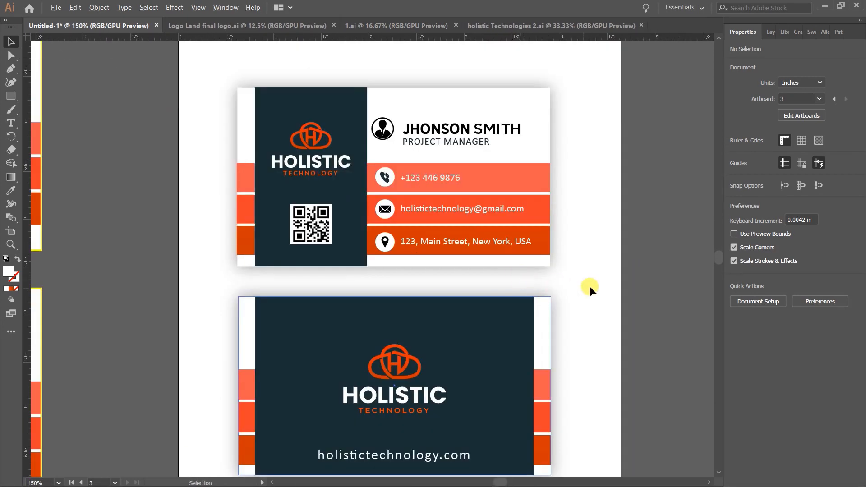
pyautogui.moveTo(589, 287); pyautogui.dragTo(574, 259)
pyautogui.scroll(-1, 578, 259)
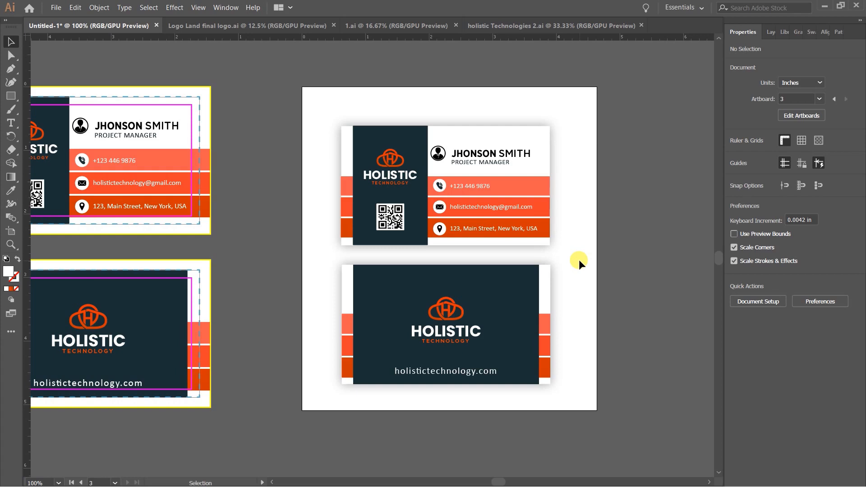
# - Compare the print-guide versions of both card sides with the shadowed copies on the third artboard
pyautogui.moveTo(324, 222); pyautogui.dragTo(410, 242)
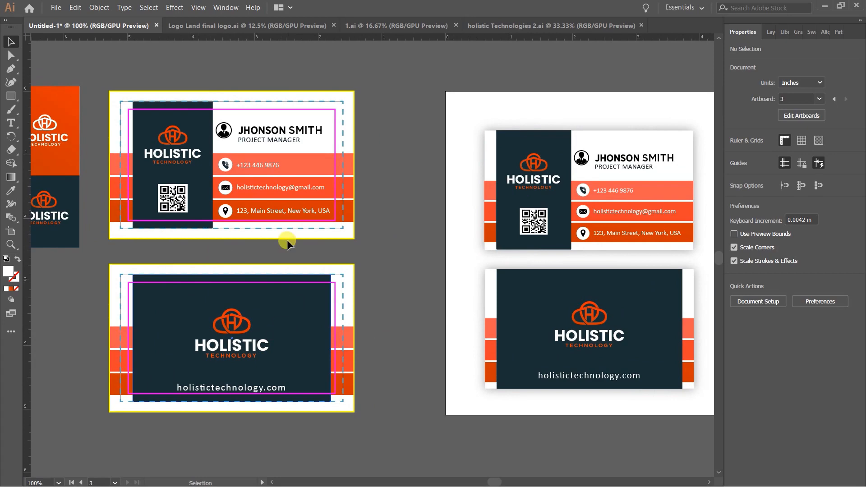
pyautogui.hotkey('ctrl', '=')
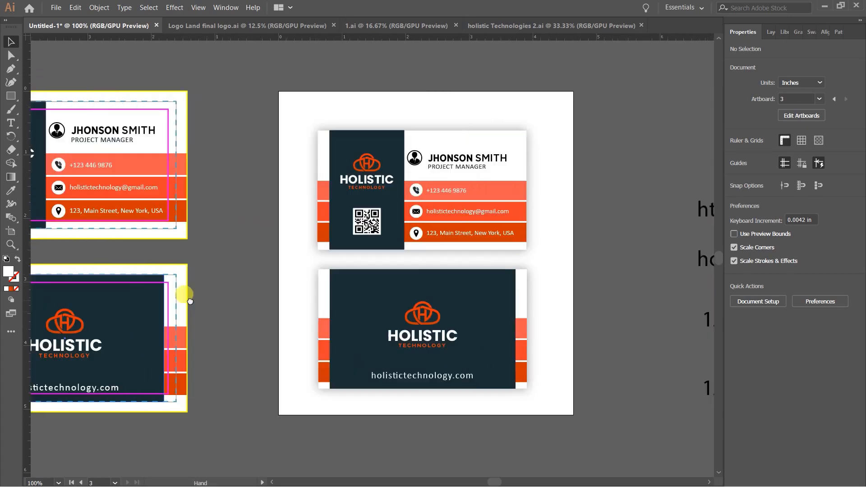
pyautogui.moveTo(412, 319); pyautogui.dragTo(402, 291)
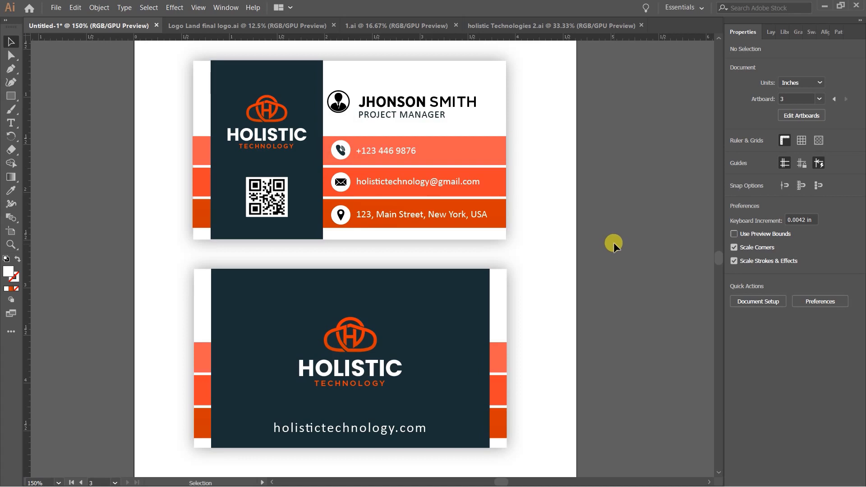
pyautogui.scroll(-2, 539, 120)
pyautogui.moveTo(281, 251); pyautogui.dragTo(298, 253)
pyautogui.scroll(1, 298, 254)
pyautogui.scroll(2, 332, 257)
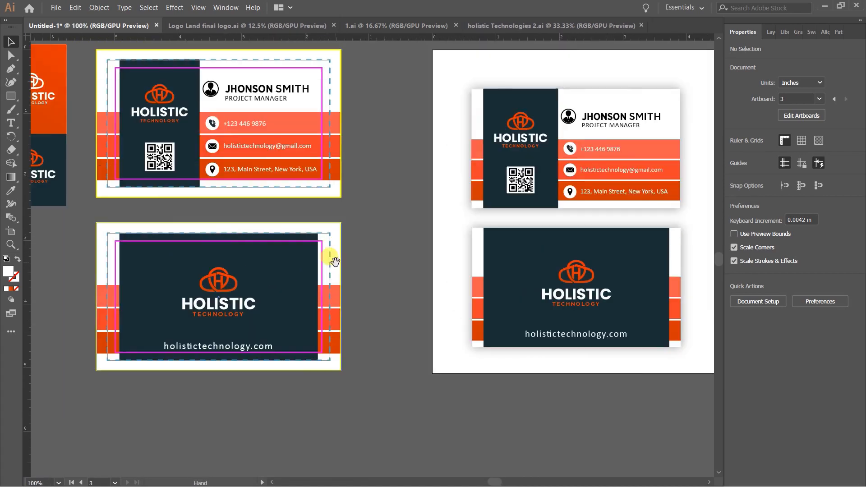
# - Try to move the back card copy from the third artboard toward the print-guide cards, and undo the move
pyautogui.scroll(1, 340, 155)
pyautogui.moveTo(345, 110); pyautogui.dragTo(265, 140)
pyautogui.scroll(-1, 345, 210)
pyautogui.moveTo(474, 243); pyautogui.dragTo(185, 298)
pyautogui.hotkey('ctrl', 'z')
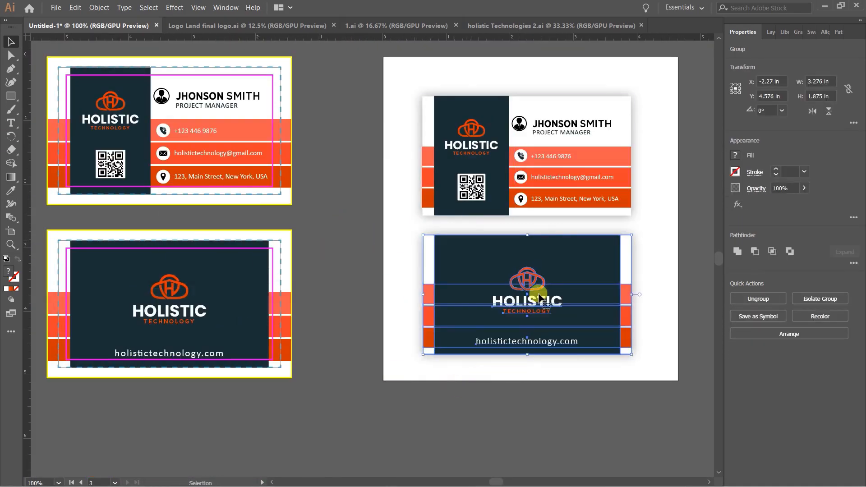
# - Review the safe area, trim and bleed size notes above the artboards and the two finished card copies, leaving nothing selected
pyautogui.moveTo(560, 243); pyautogui.dragTo(209, 290)
pyautogui.scroll(-2, 482, 237)
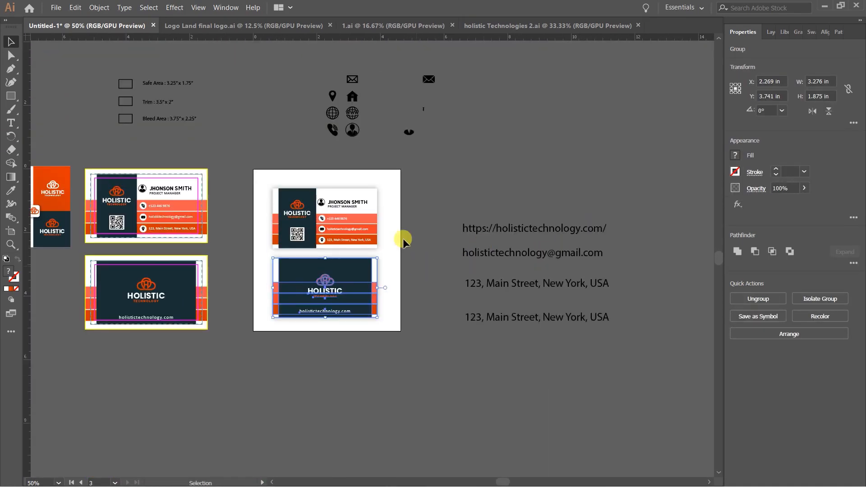
pyautogui.scroll(1, 171, 87)
pyautogui.scroll(1, 171, 86)
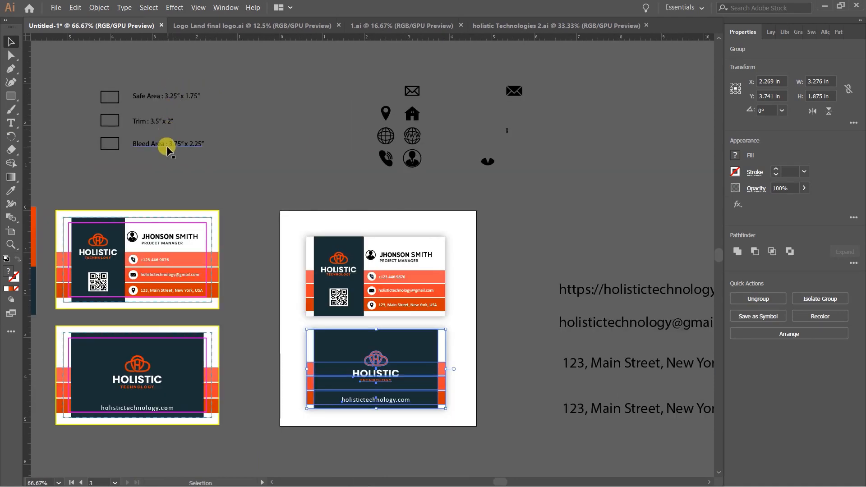
pyautogui.scroll(2, 442, 312)
pyautogui.moveTo(263, 251); pyautogui.dragTo(407, 360)
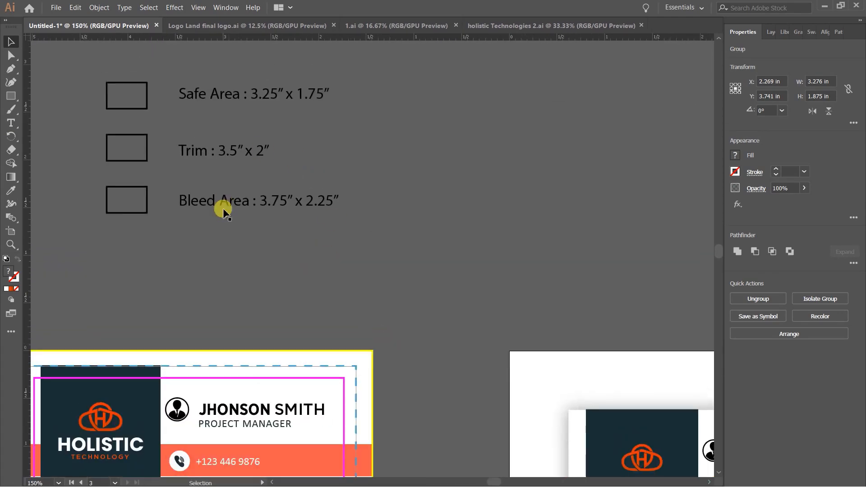
pyautogui.moveTo(441, 290); pyautogui.dragTo(338, 174)
pyautogui.moveTo(580, 409); pyautogui.dragTo(333, 176)
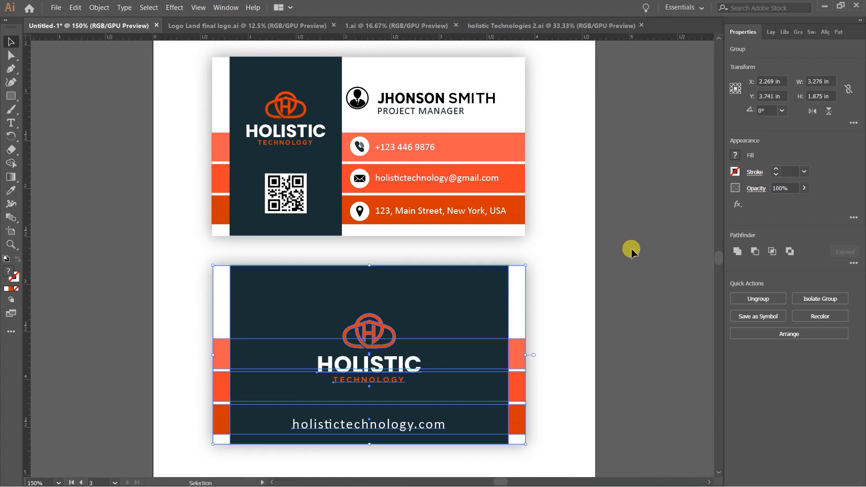
pyautogui.scroll(-1, 615, 244)
pyautogui.click(637, 254)
pyautogui.moveTo(652, 229); pyautogui.dragTo(601, 252)
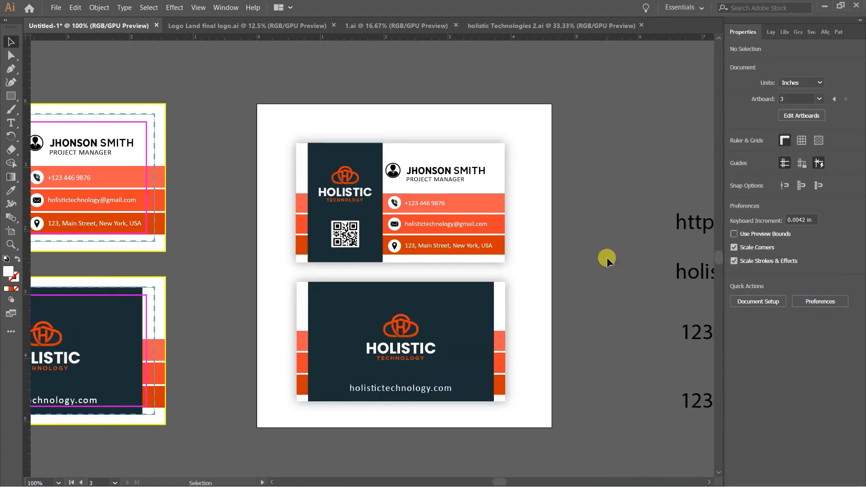